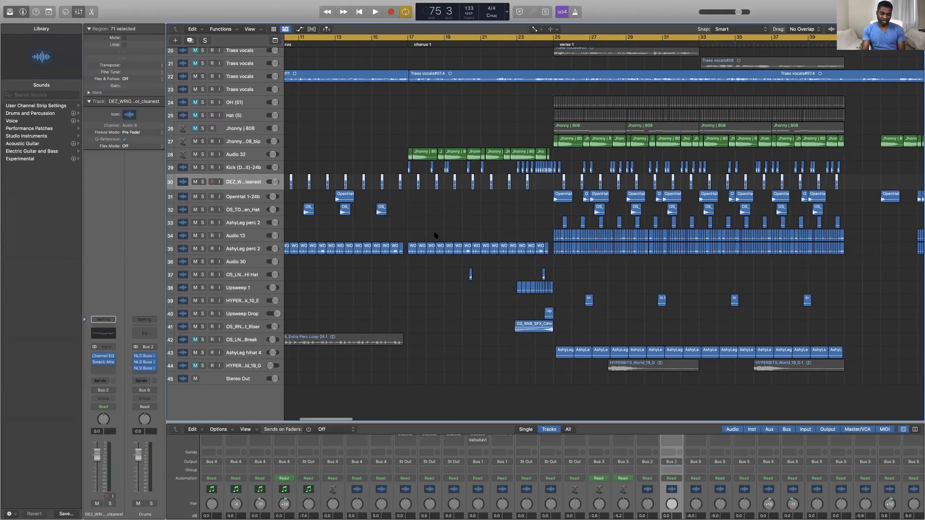
# Step: Solo the clap track and play it from the start of verse 1
pyautogui.hscroll(5, 433, 230)
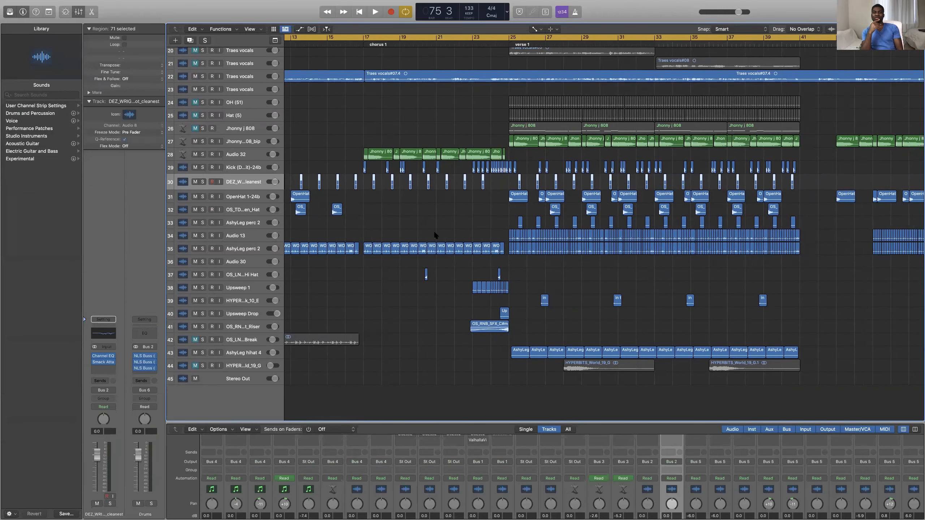
pyautogui.hscroll(-1, 435, 232)
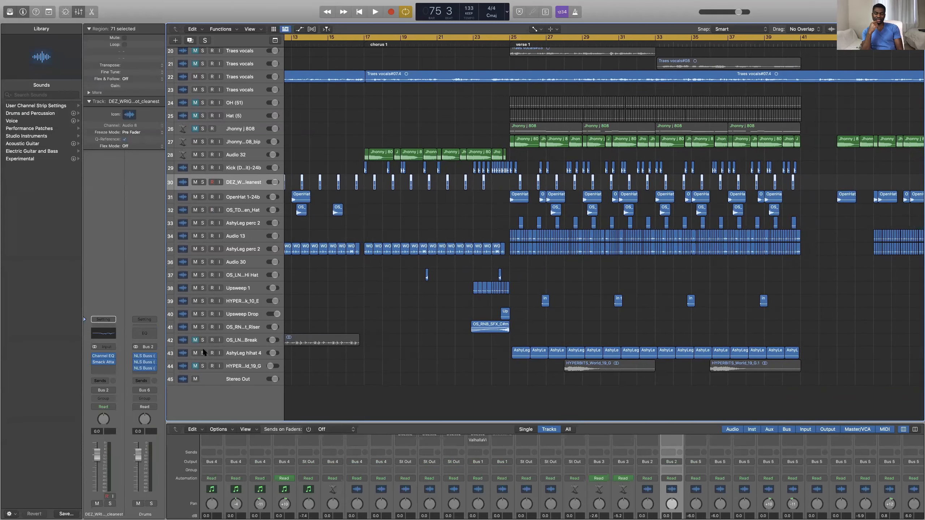
pyautogui.scroll(1, 202, 348)
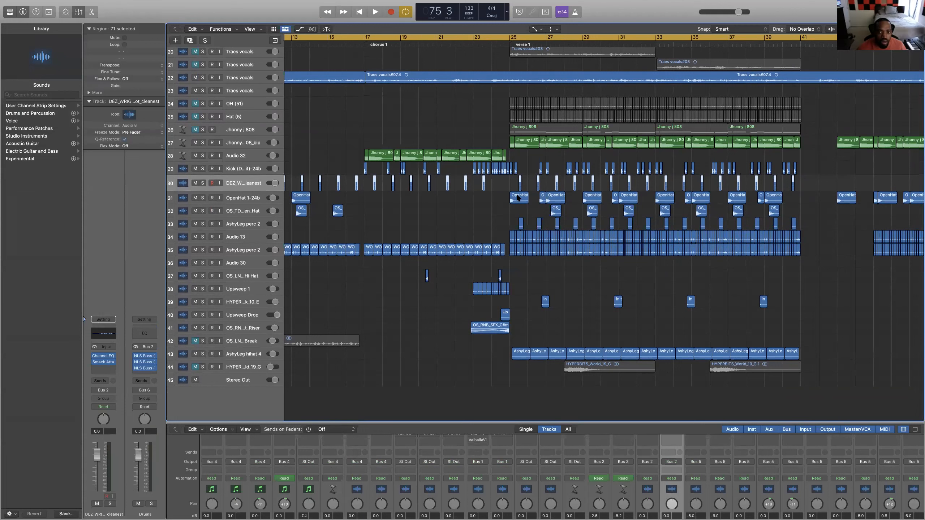
pyautogui.click(202, 183)
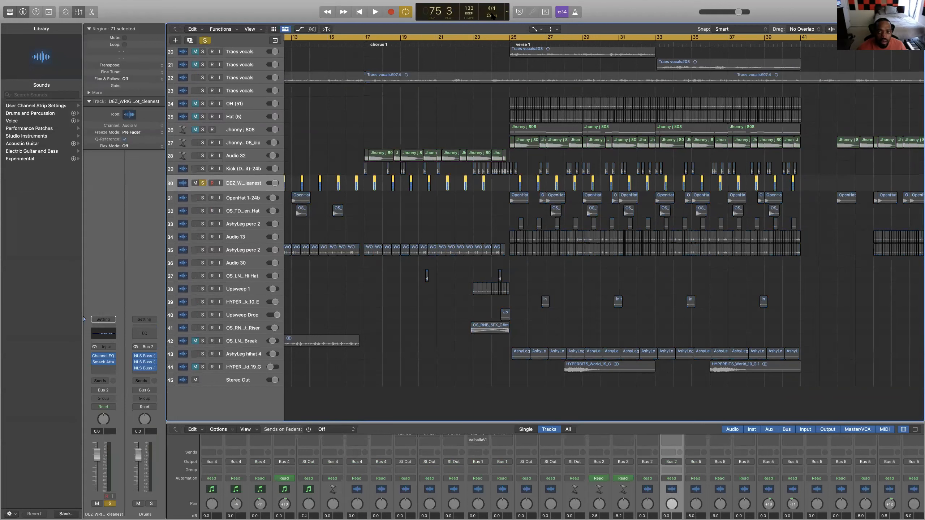
pyautogui.doubleClick(513, 43)
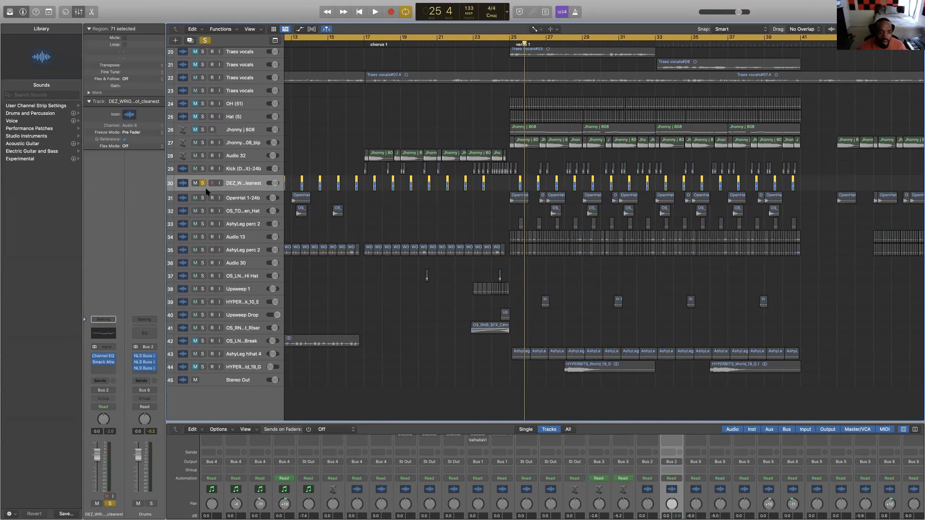
# Step: Add Audio 13 and the AshyLeg perc 2 track at row 35 to the solo and inspect their channel strips
pyautogui.click(202, 237)
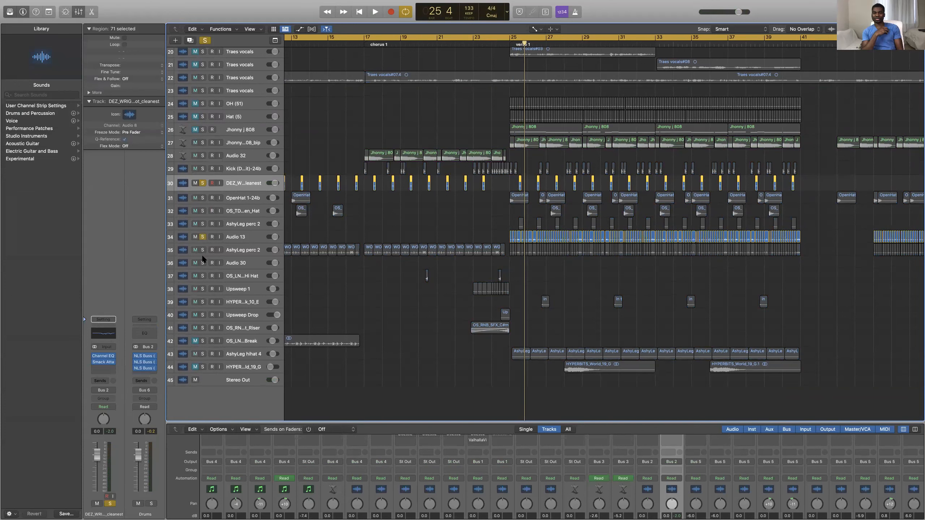
pyautogui.click(203, 250)
pyautogui.click(246, 252)
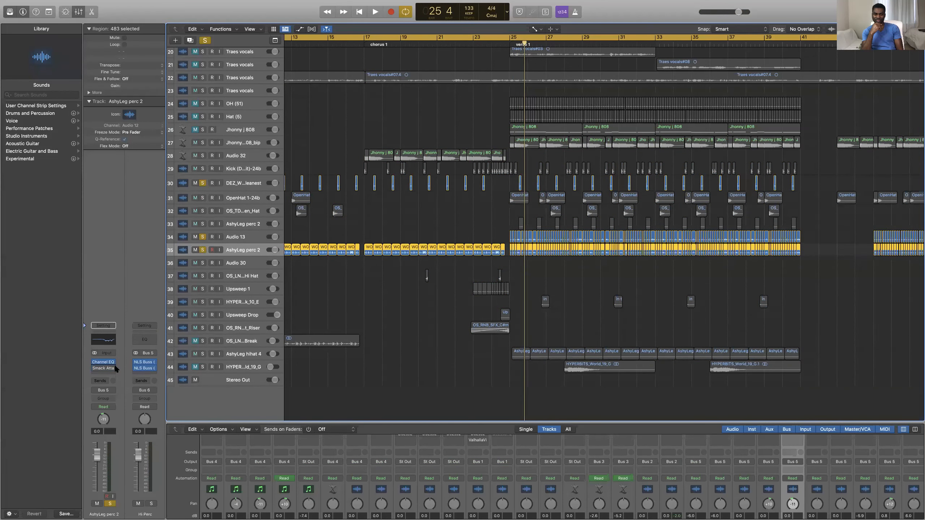
pyautogui.click(236, 241)
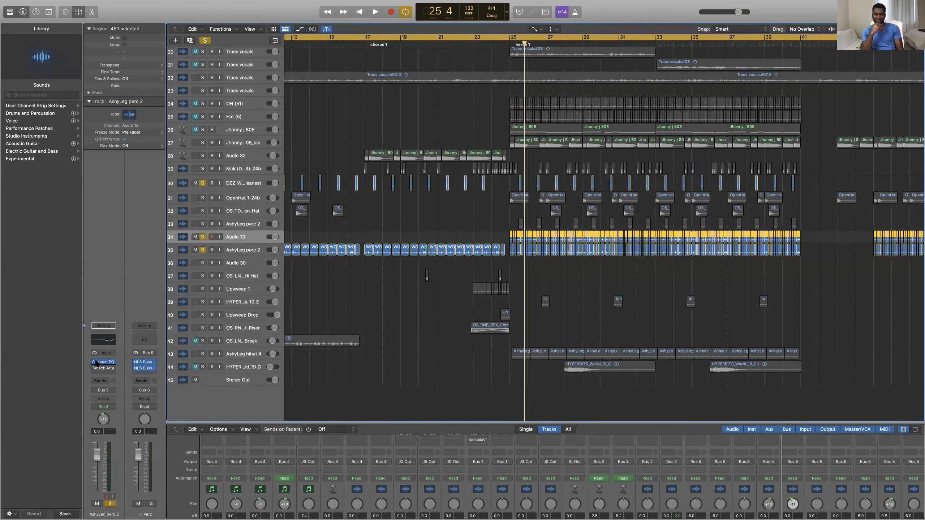
# Step: Add a high-cut filter at 5900 Hz with a 24 dB/Oct slope to the clap track's Channel EQ
pyautogui.click(247, 180)
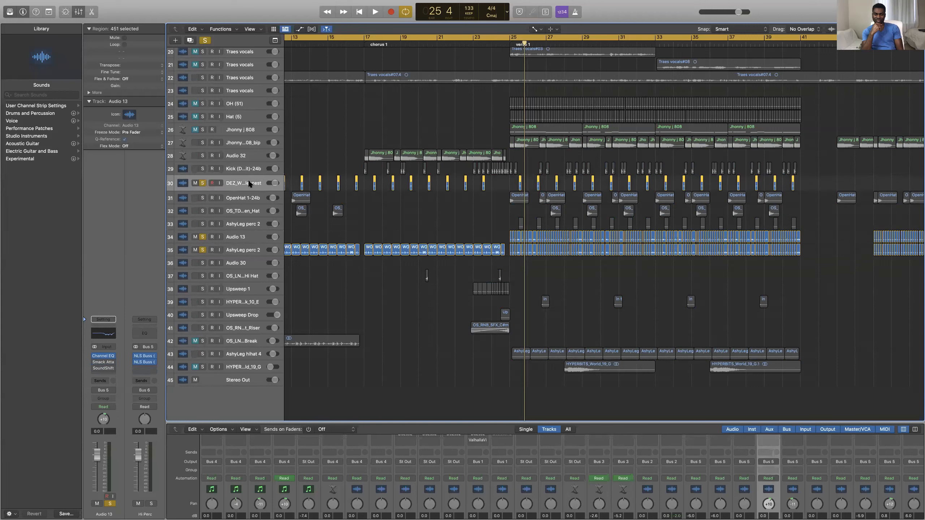
pyautogui.click(103, 334)
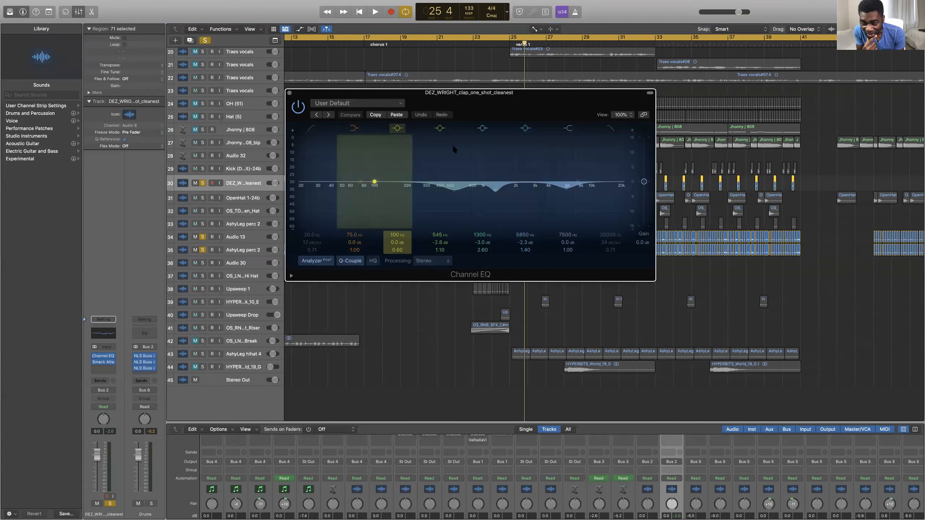
pyautogui.click(610, 128)
pyautogui.moveTo(621, 192); pyautogui.dragTo(567, 188)
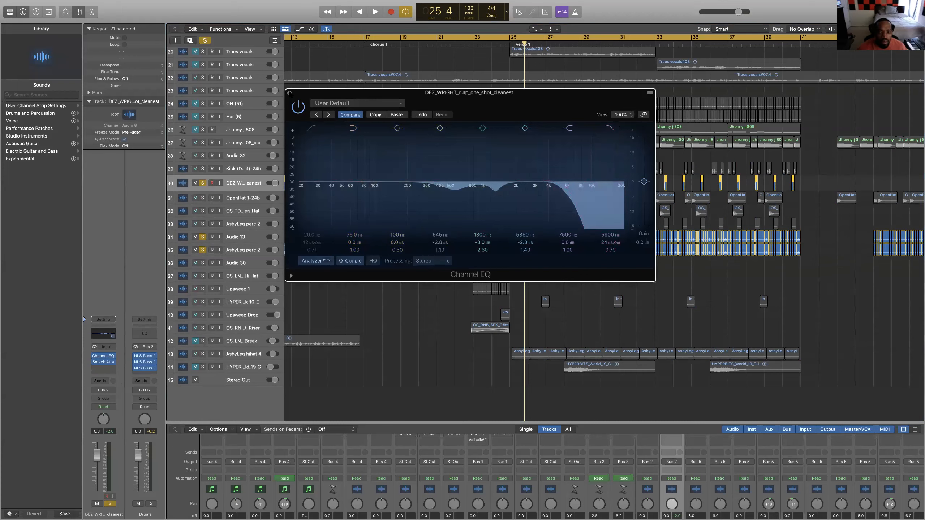
pyautogui.click(289, 93)
# Step: Set the cycle range over verse 1 from bar 25 to bar 41 and play the soloed tracks
pyautogui.press('Return')
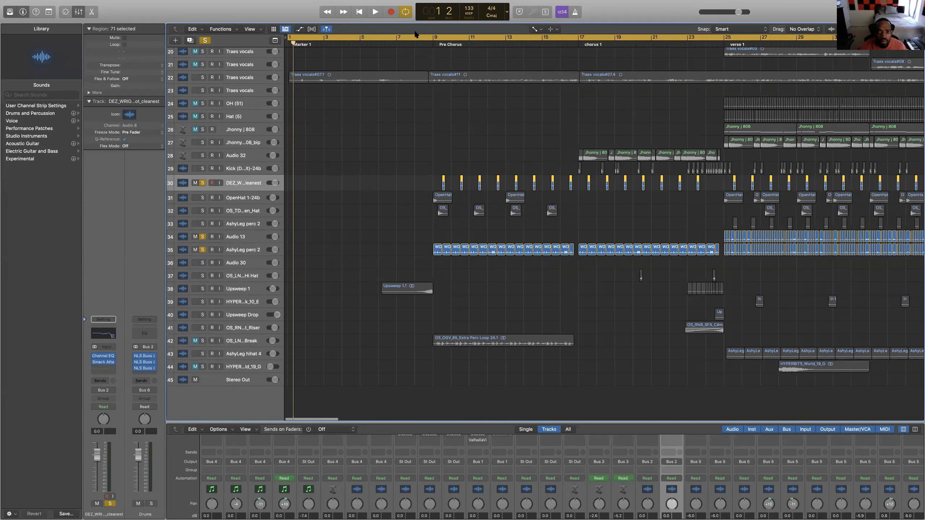
pyautogui.hscroll(10, 416, 36)
pyautogui.click(410, 41)
pyautogui.moveTo(401, 38); pyautogui.dragTo(694, 72)
pyautogui.press('space')
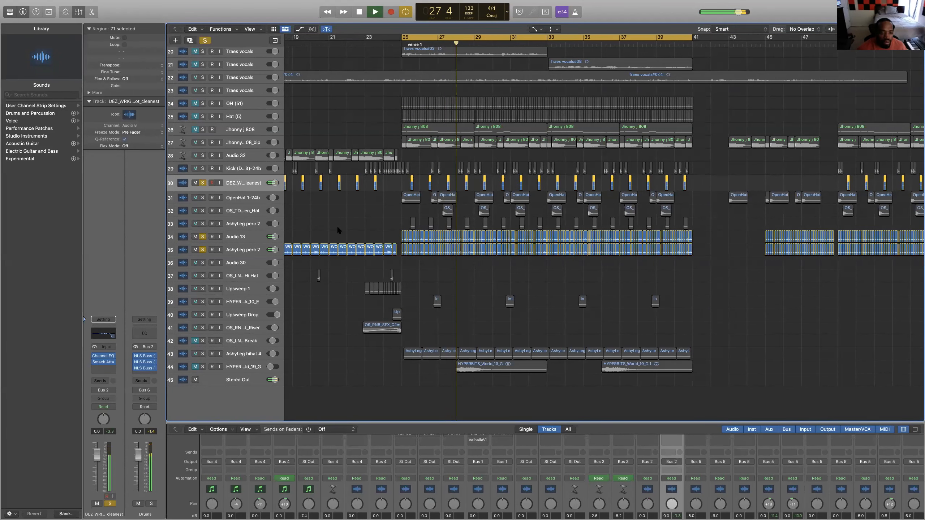
# Step: Listen to the soloed clap and percussion at the start of chorus 1, then stop playback
pyautogui.hscroll(1, 339, 230)
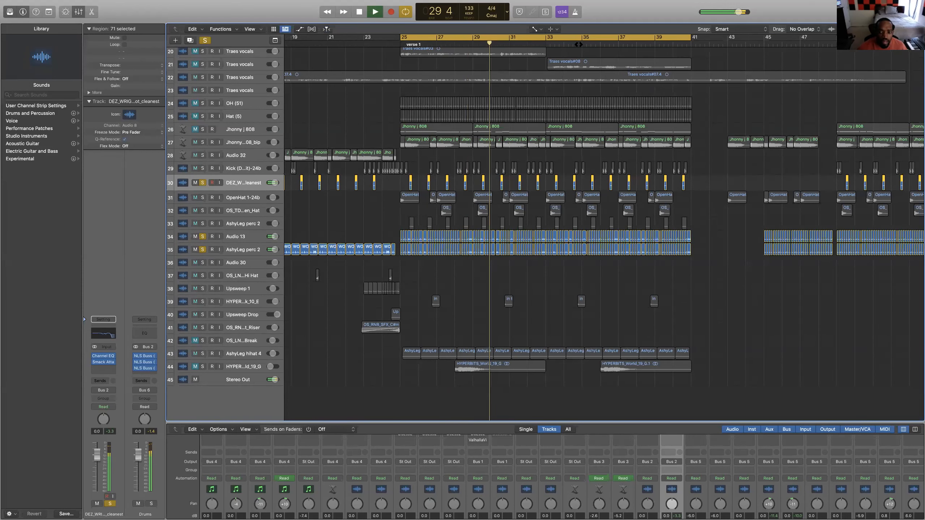
pyautogui.hscroll(-10, 579, 81)
pyautogui.keyDown('shift'); pyautogui.click(580, 86); pyautogui.keyUp('shift')
pyautogui.press('space')
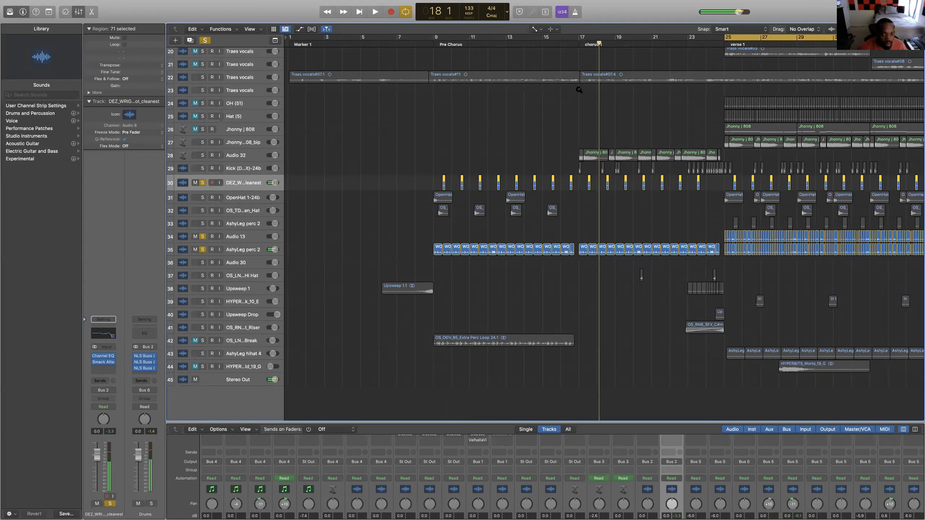
# Step: Clear all track solos and listen to verse 1 with the full mix
pyautogui.press('z')
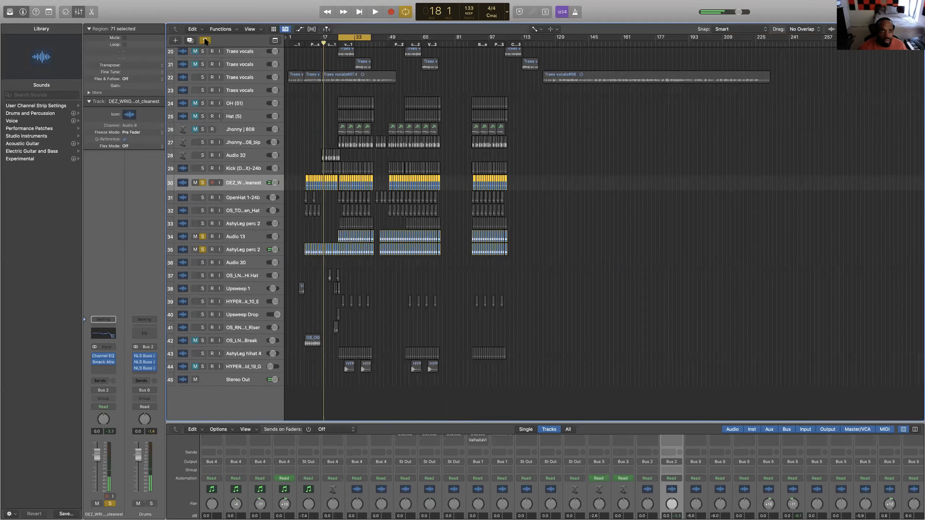
pyautogui.click(205, 40)
pyautogui.press('space')
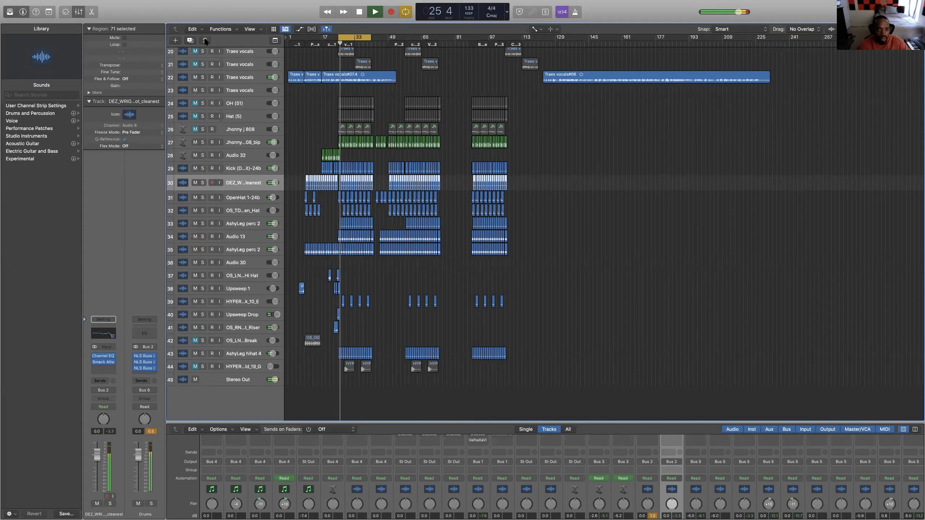
pyautogui.hscroll(1, 351, 111)
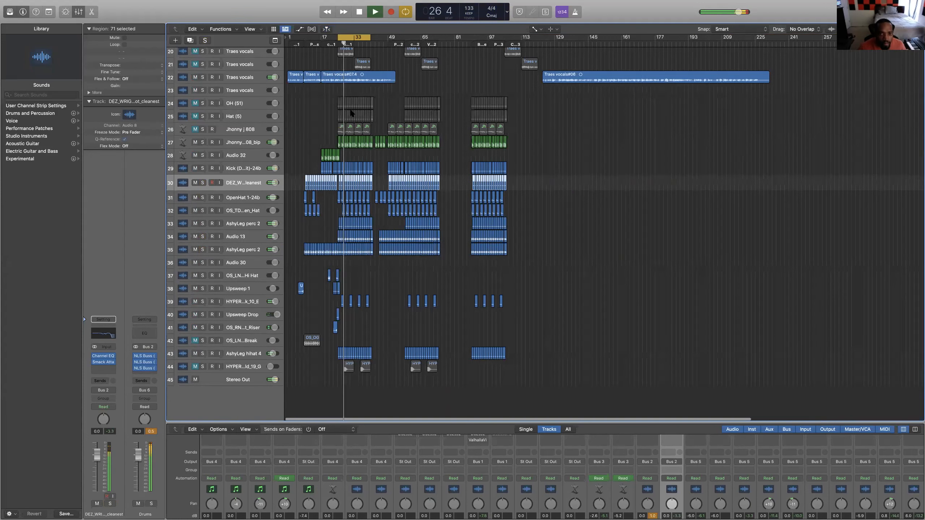
pyautogui.press('super+Right')
pyautogui.press('super+Right')
pyautogui.press('super+Right')
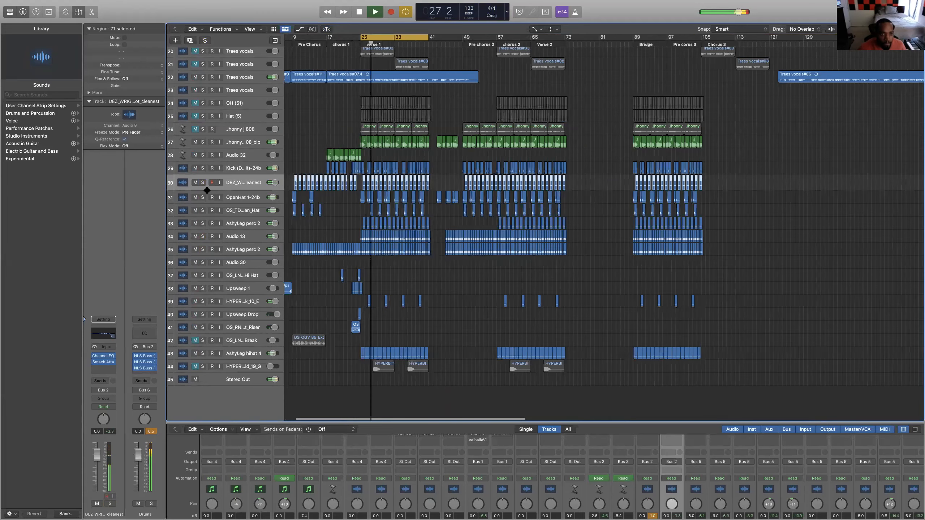
pyautogui.scroll(1, 260, 196)
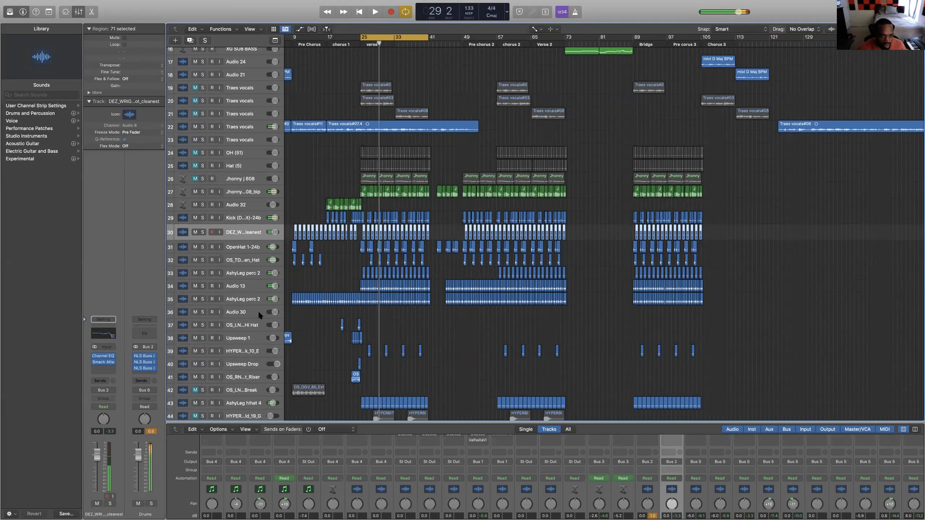
# Step: Select the kick track and check the settings of its Smack Attack plug-in
pyautogui.press('super+Right')
pyautogui.press('super+Right')
pyautogui.press('super+Right')
pyautogui.press('super+Right')
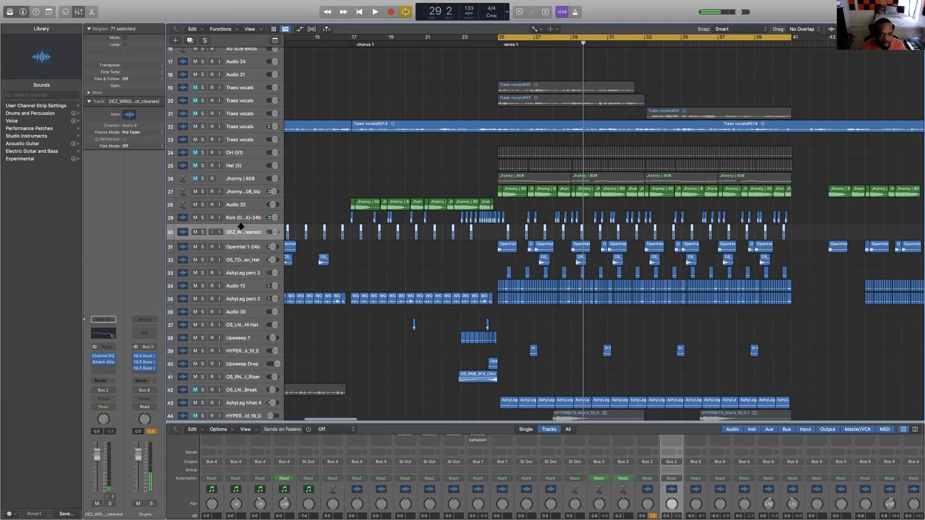
pyautogui.press('super+z')
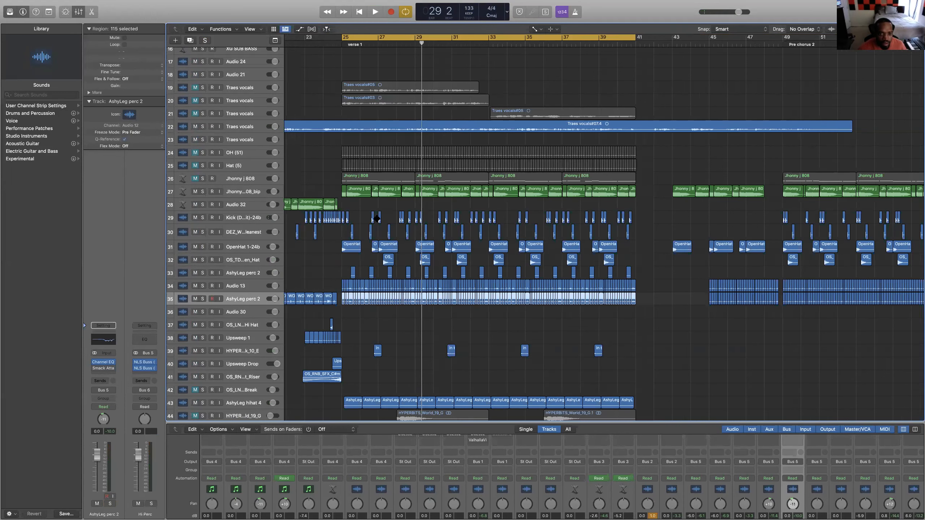
pyautogui.press('Up')
pyautogui.press('Up')
pyautogui.press('Up')
pyautogui.press('Up')
pyautogui.press('Up')
pyautogui.press('Up')
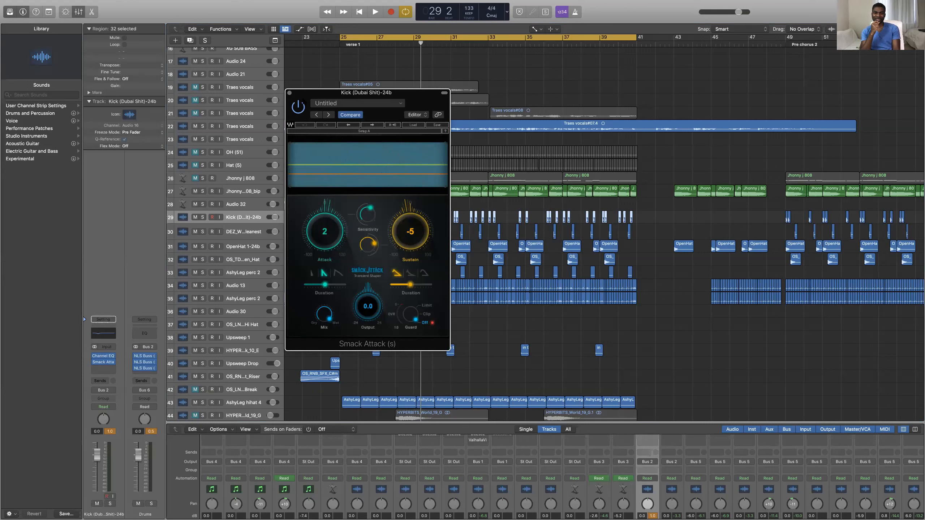
pyautogui.click(290, 92)
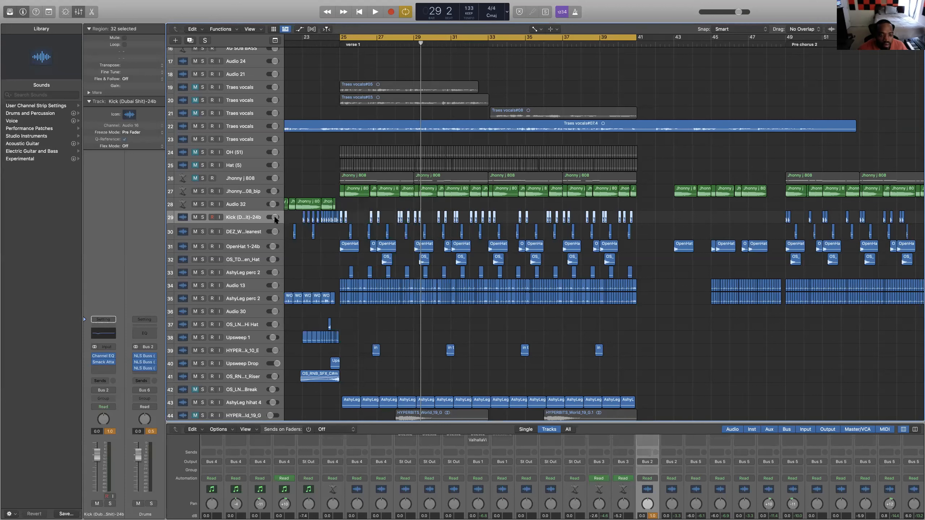
# Step: Lower the kick track's volume to -1.0 dB and play verse 1 in the full mix
pyautogui.moveTo(274, 217); pyautogui.dragTo(275, 217)
pyautogui.press('space')
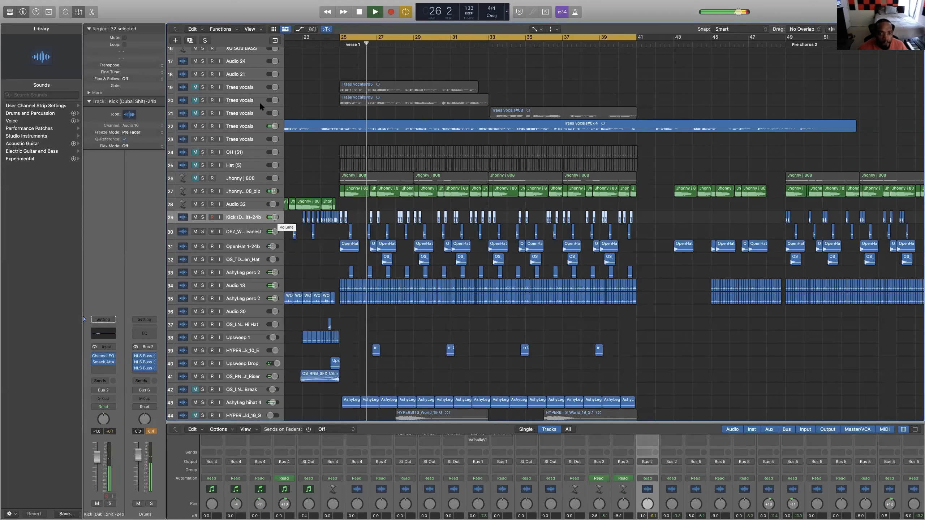
pyautogui.scroll(1, 219, 170)
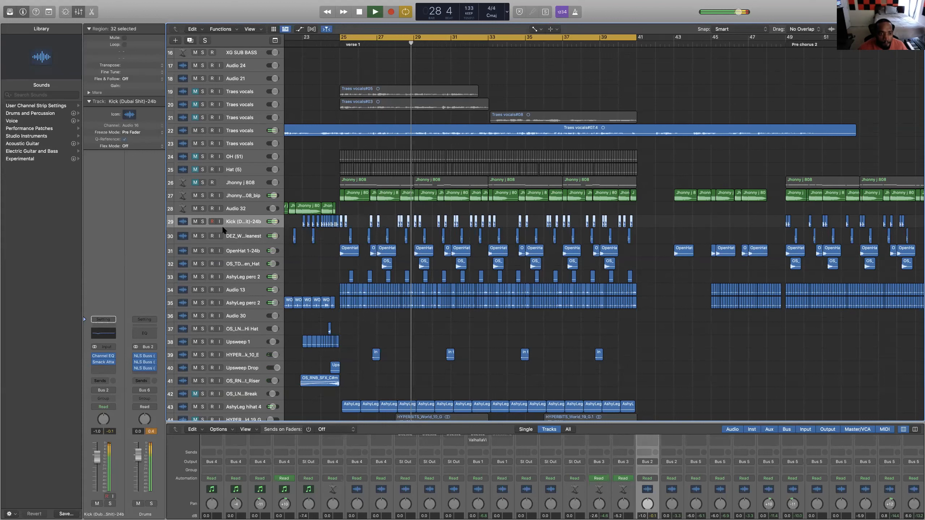
# Step: Solo the kick and clap tracks together and listen to their balance in verse 1
pyautogui.click(202, 222)
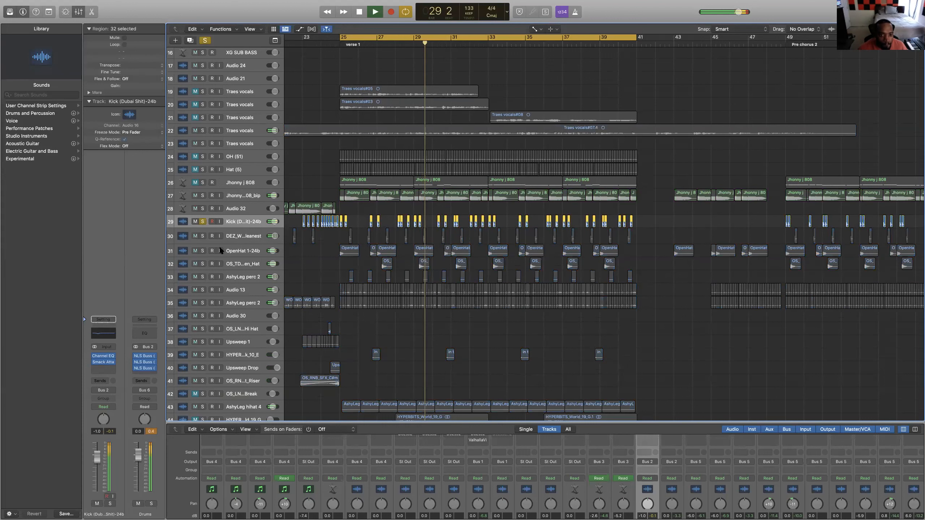
pyautogui.click(203, 236)
pyautogui.scroll(1, 275, 236)
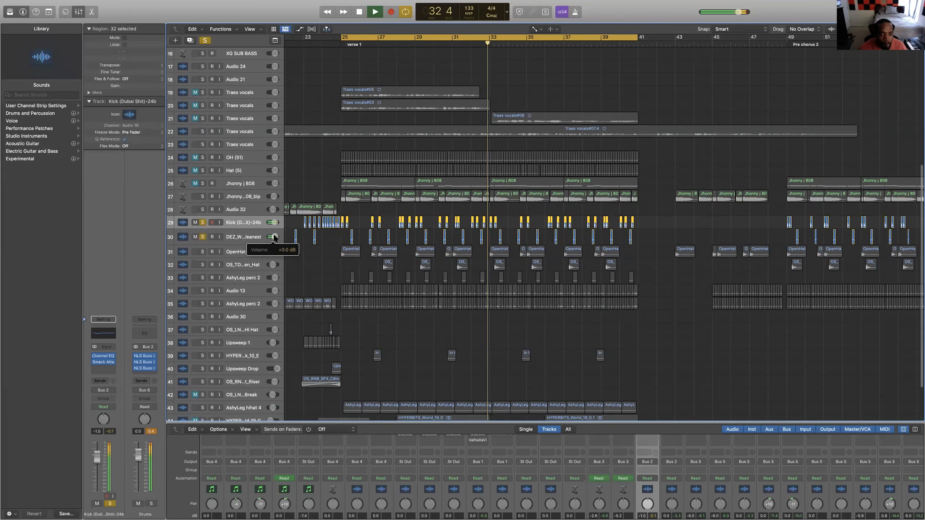
pyautogui.hscroll(-1, 239, 234)
pyautogui.scroll(1, 255, 230)
pyautogui.press('space')
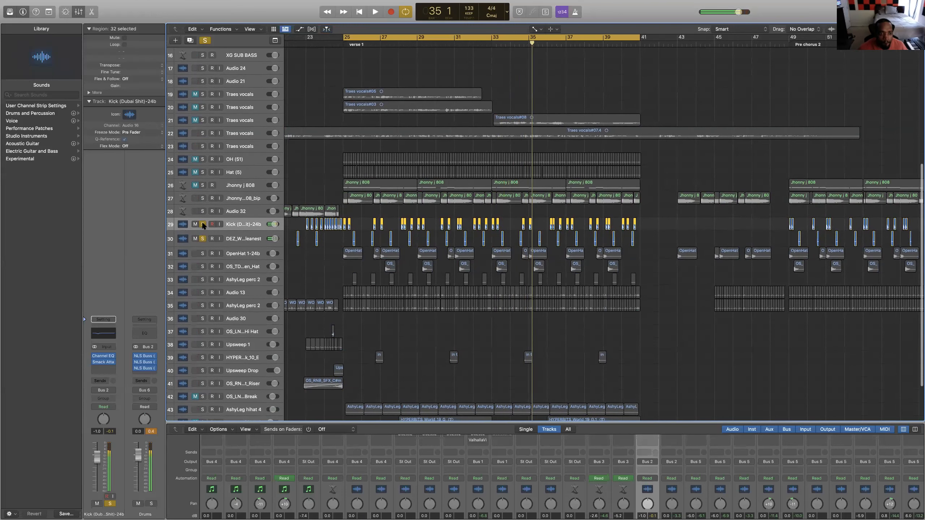
# Step: Take the kick out of the solo and lower its volume to -2.0 dB
pyautogui.click(202, 224)
pyautogui.click(277, 224)
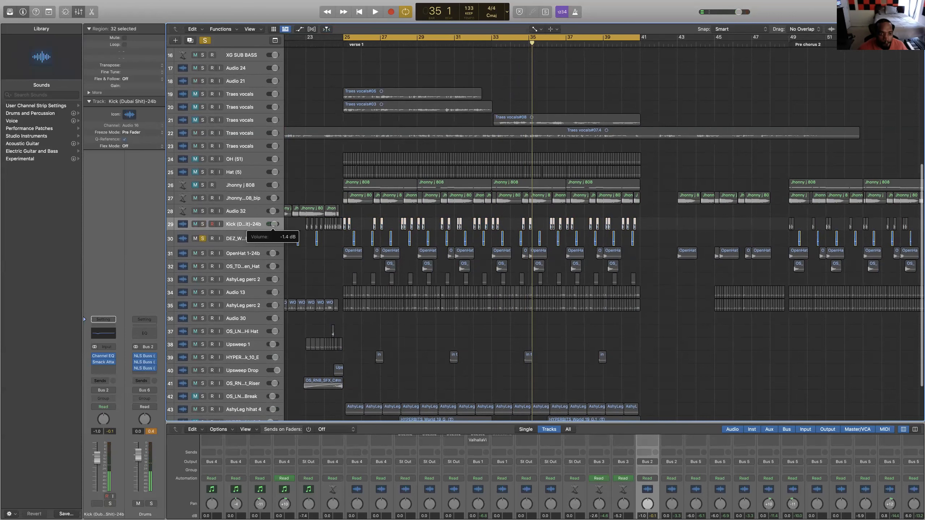
pyautogui.moveTo(274, 224); pyautogui.dragTo(273, 224)
pyautogui.press('space')
pyautogui.press('space')
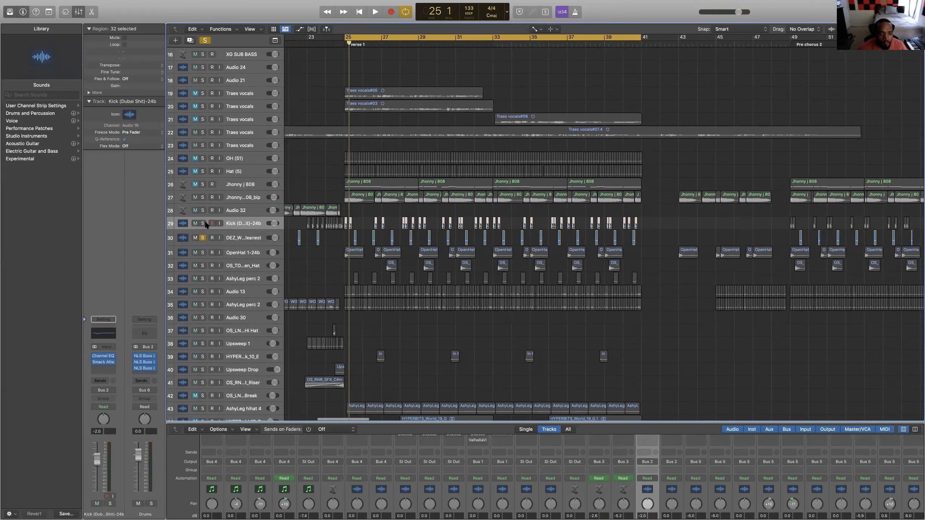
# Step: Compare the soloed kick and clap in verse 1, then clear the solos and set the kick volume to -1.8 dB
pyautogui.click(204, 223)
pyautogui.press('space')
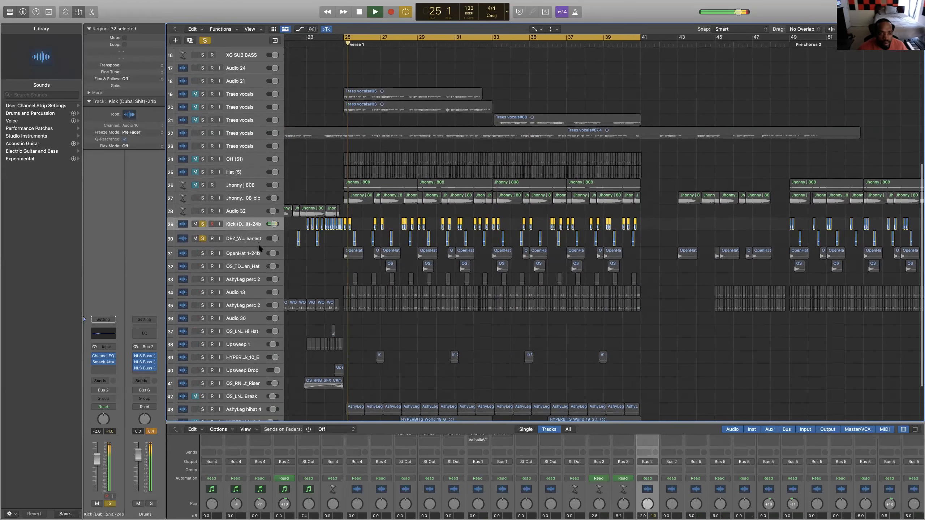
pyautogui.click(203, 224)
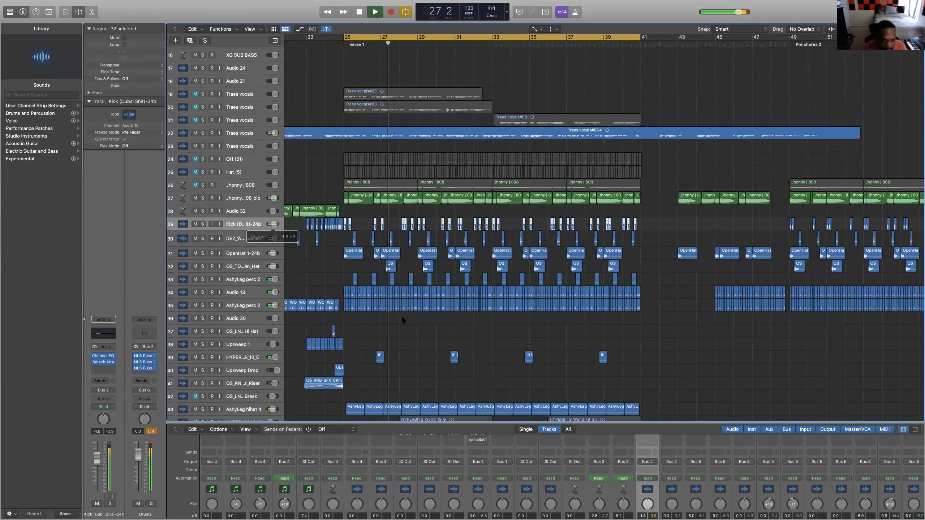
pyautogui.press('space')
# Step: Look over the channel strips of the AshyLeg hihat 4, <unknown>, Audio 3 and Audio 29 tracks
pyautogui.scroll(-4, 240, 352)
pyautogui.click(260, 350)
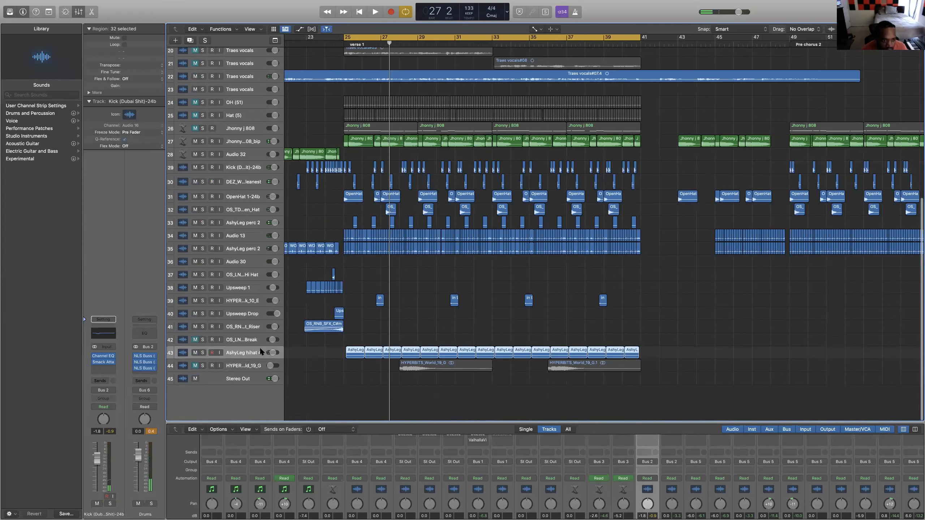
pyautogui.click(237, 353)
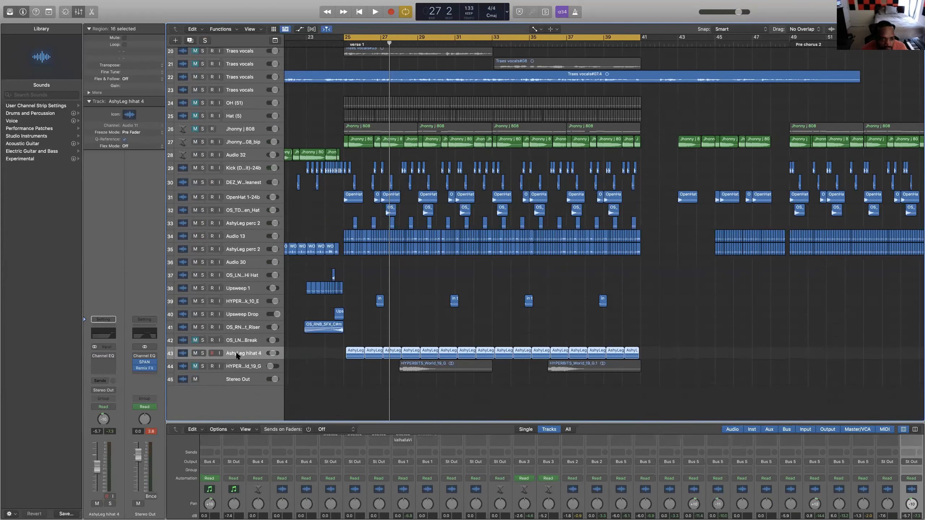
pyautogui.scroll(7, 275, 347)
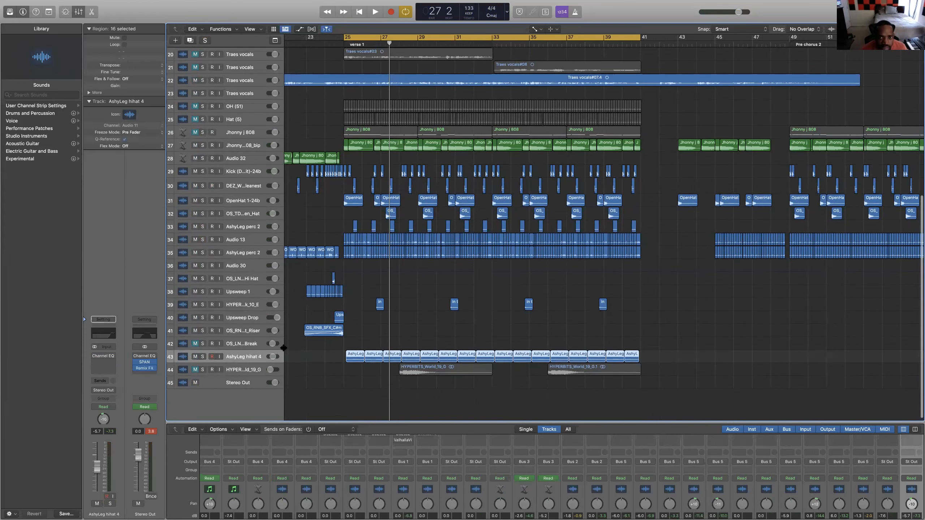
pyautogui.scroll(10, 307, 86)
pyautogui.hscroll(-6, 310, 84)
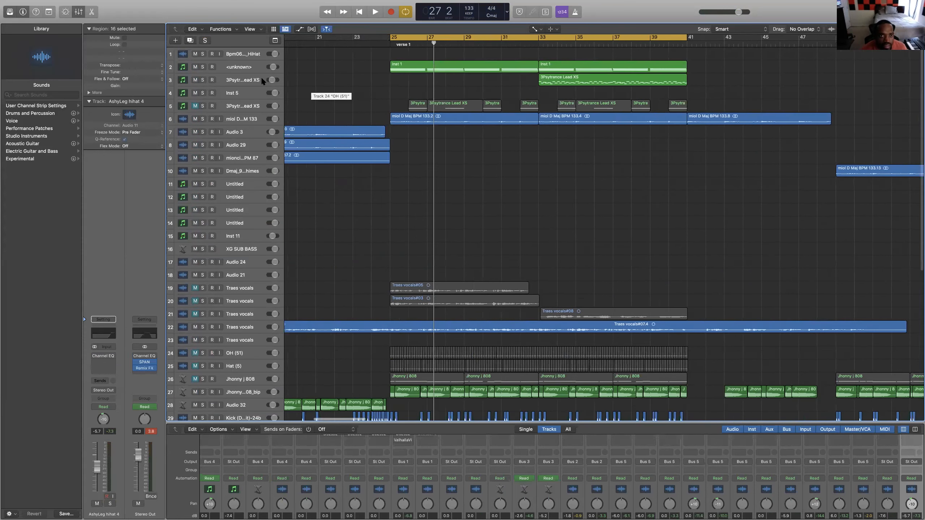
pyautogui.hscroll(-2, 240, 69)
pyautogui.click(238, 67)
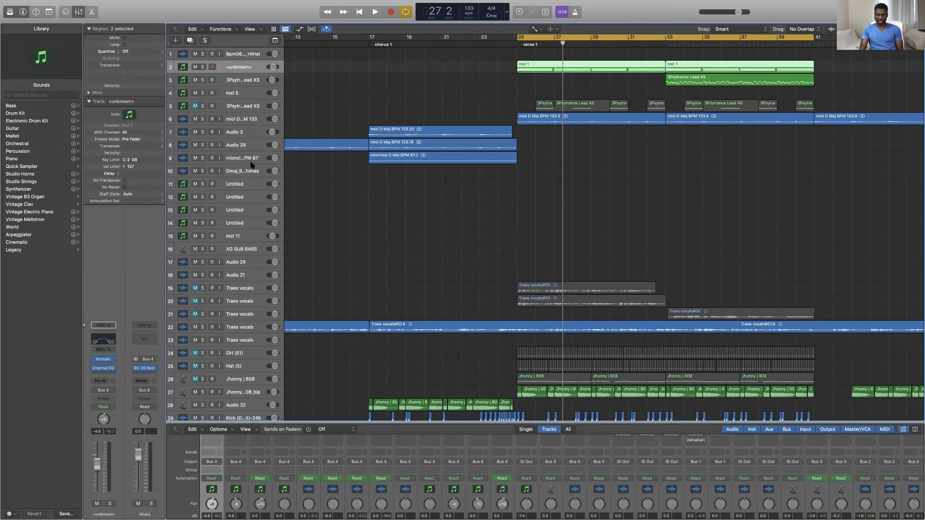
pyautogui.click(251, 133)
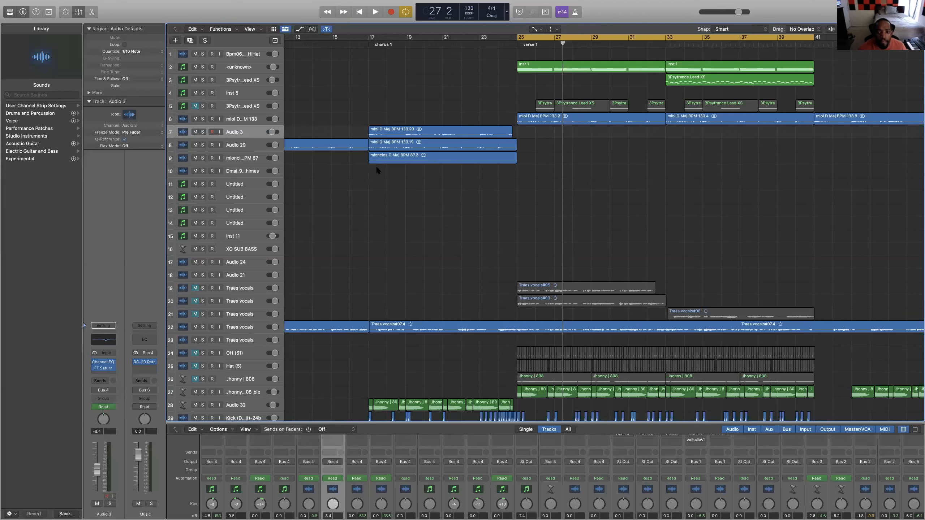
pyautogui.press('Down')
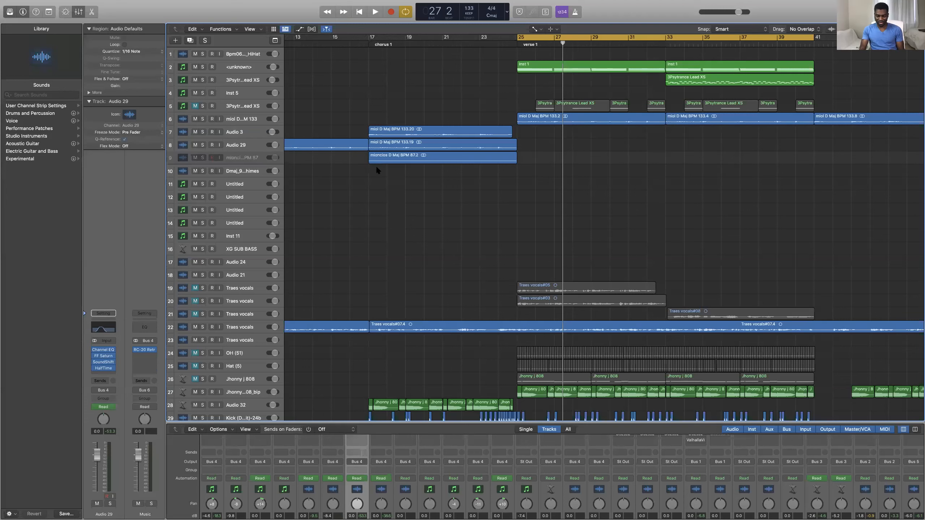
# Step: Zoom the arrangement out to show several song sections and hide the mixer to make room for the track list
pyautogui.scroll(-10, 378, 169)
pyautogui.press('super+Left')
pyautogui.press('super+Left')
pyautogui.press('super+Left')
pyautogui.press('super+Right')
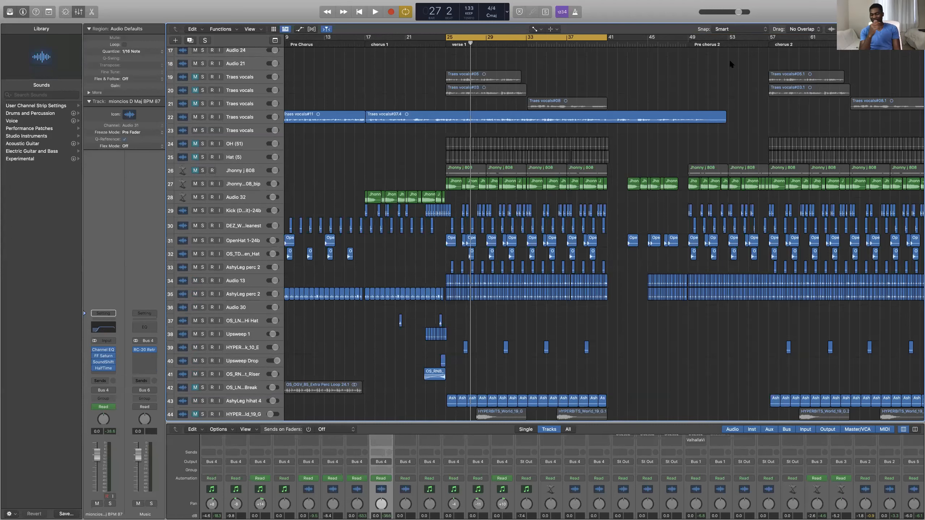
pyautogui.hscroll(2, 879, 348)
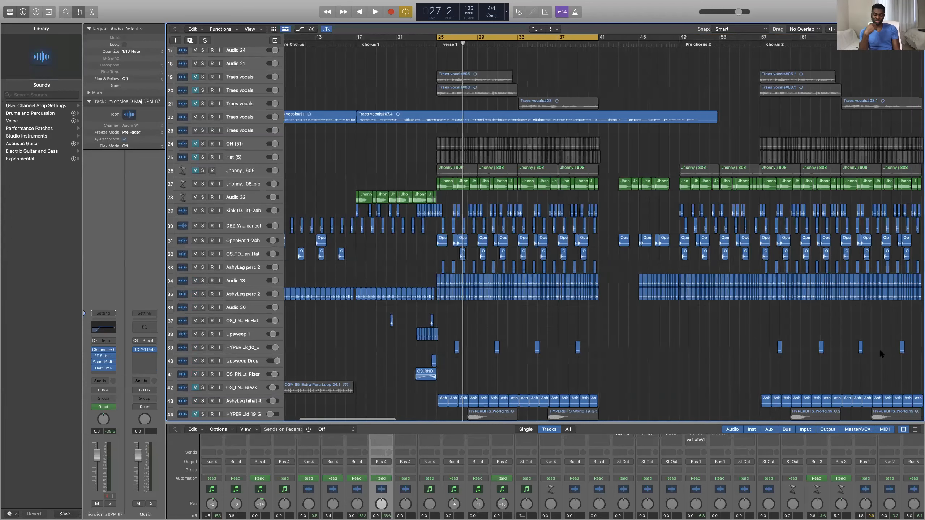
pyautogui.moveTo(683, 424); pyautogui.dragTo(681, 467)
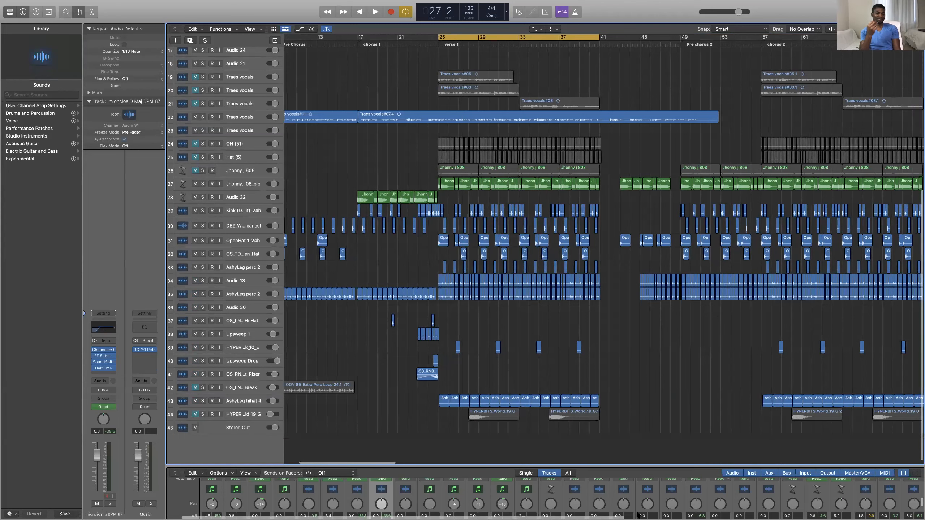
pyautogui.press('x')
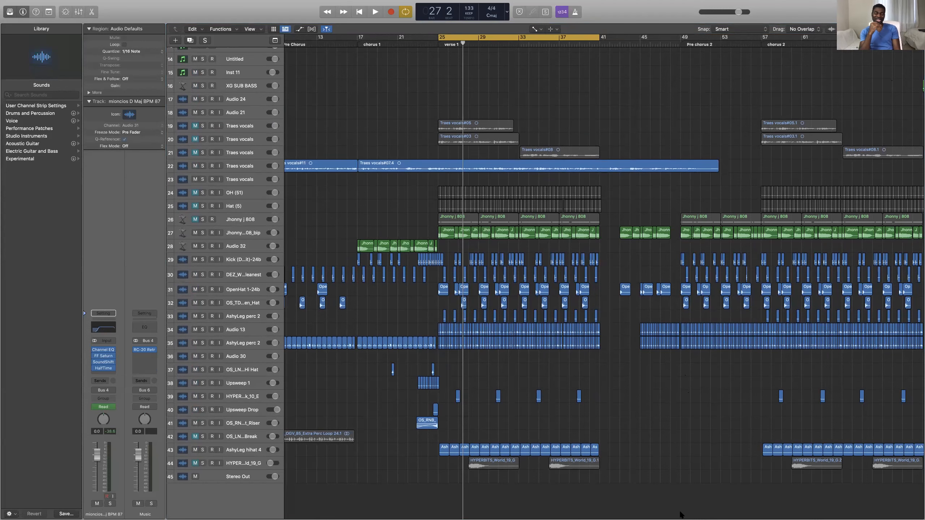
pyautogui.hscroll(-1, 630, 478)
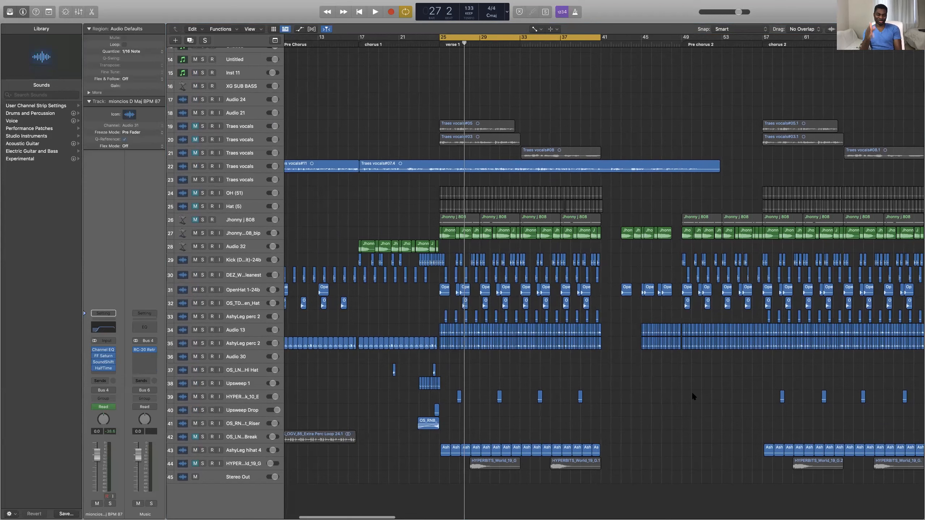
pyautogui.scroll(-1, 761, 413)
pyautogui.scroll(1, 762, 416)
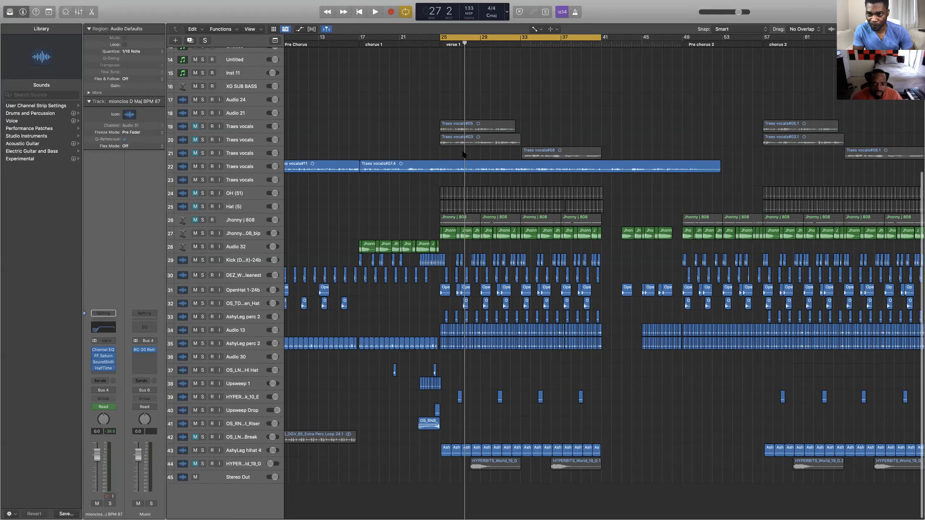
# Step: Set the cycle range to chorus 1 (bars 17 to 25), solo tracks 7 to 9 and play them together
pyautogui.scroll(1, 464, 154)
pyautogui.hscroll(-3, 463, 153)
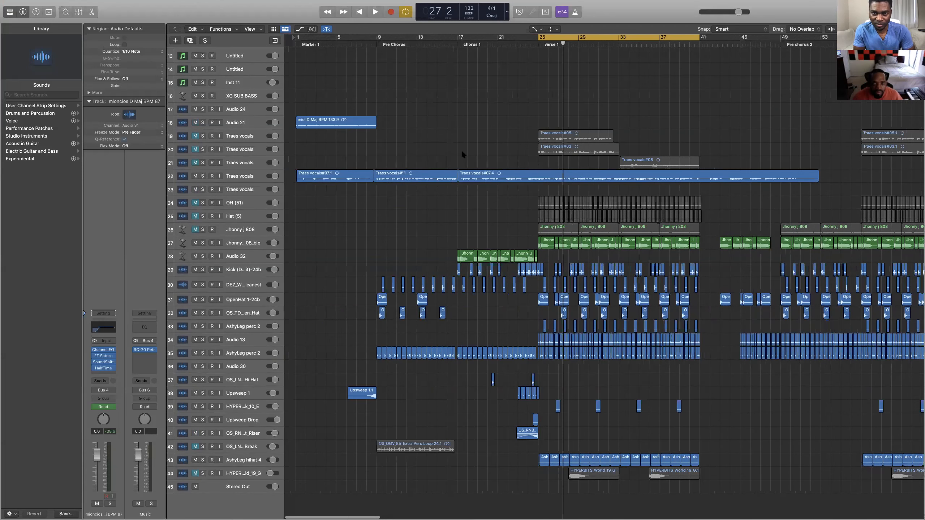
pyautogui.scroll(2, 462, 155)
pyautogui.scroll(5, 462, 155)
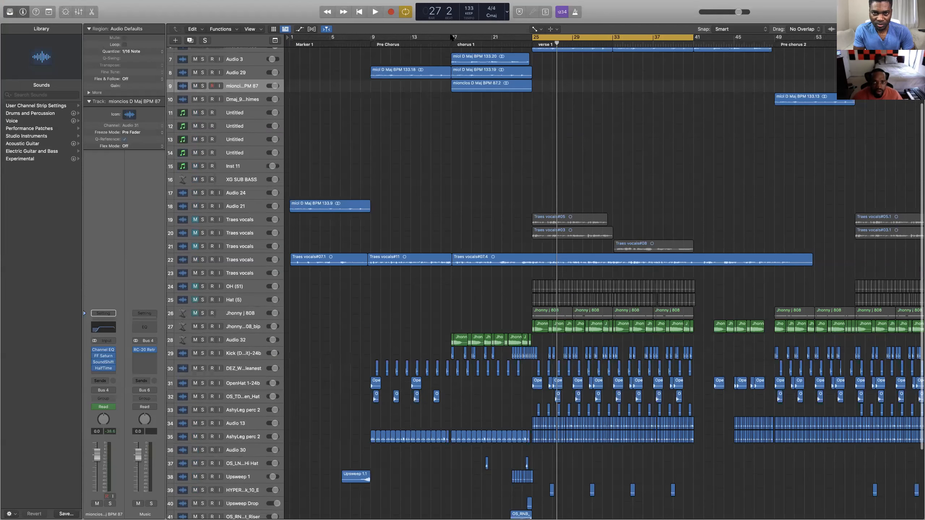
pyautogui.scroll(5, 451, 38)
pyautogui.moveTo(451, 38); pyautogui.dragTo(530, 44)
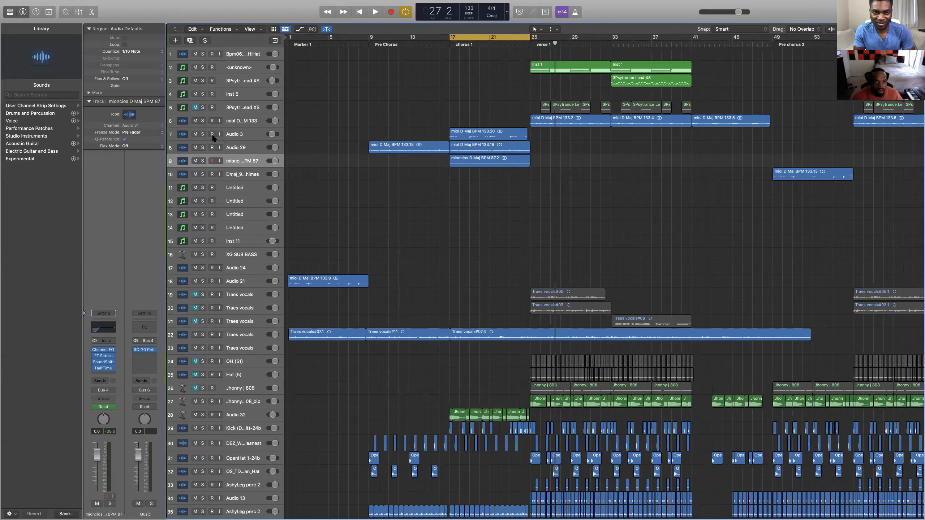
pyautogui.moveTo(204, 134); pyautogui.dragTo(202, 160)
pyautogui.press('space')
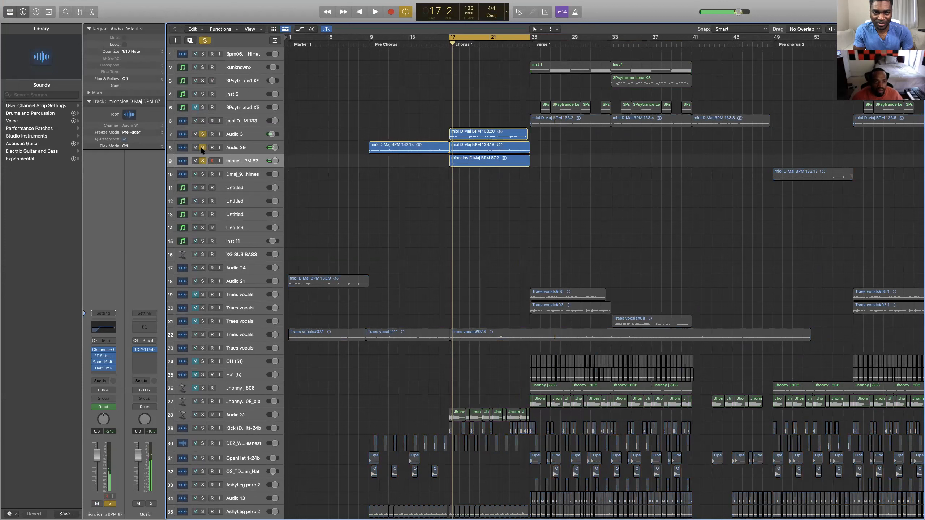
# Step: Take Audio 29 and Audio 3 out of the solo and listen to only the mioncios D Maj BPM 87 track
pyautogui.click(202, 147)
pyautogui.click(202, 134)
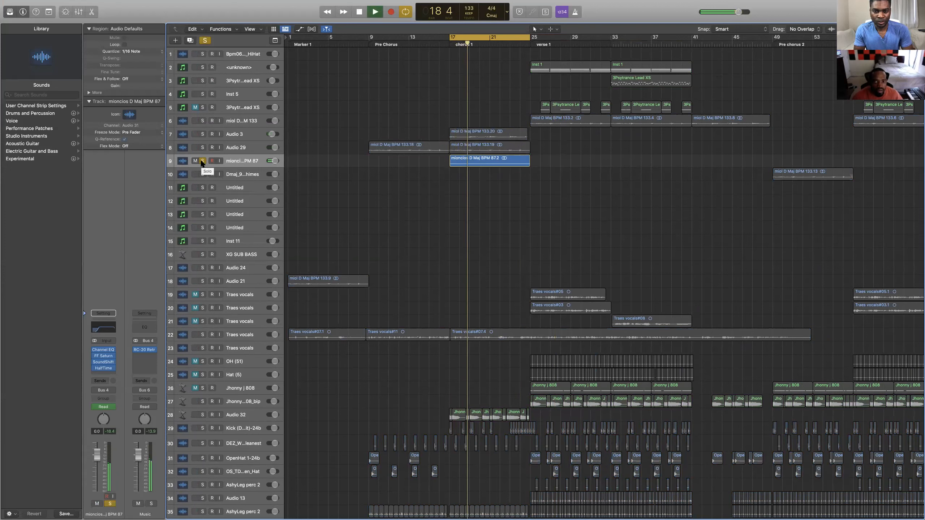
pyautogui.press('space')
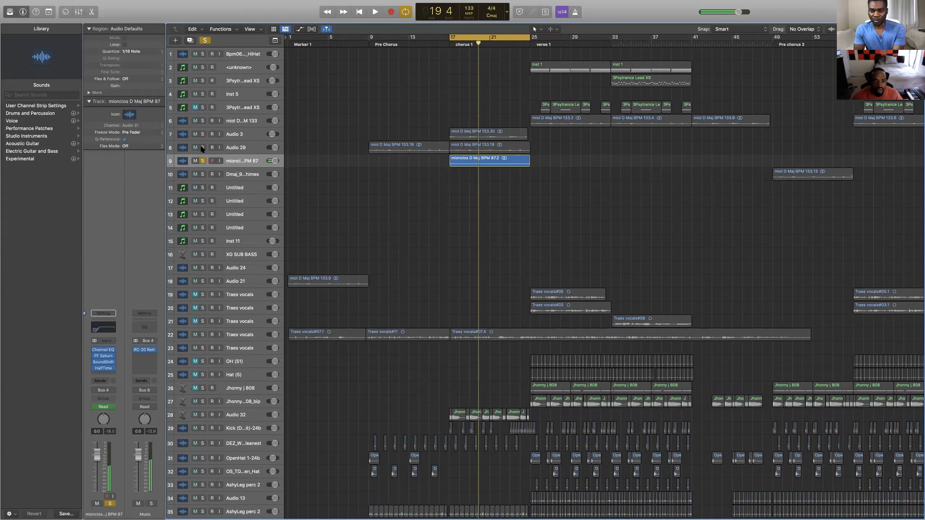
# Step: Switch the solo from the mioncios D Maj BPM 87 track to Audio 29 and listen to it in chorus 1
pyautogui.click(202, 147)
pyautogui.click(202, 160)
pyautogui.press('space')
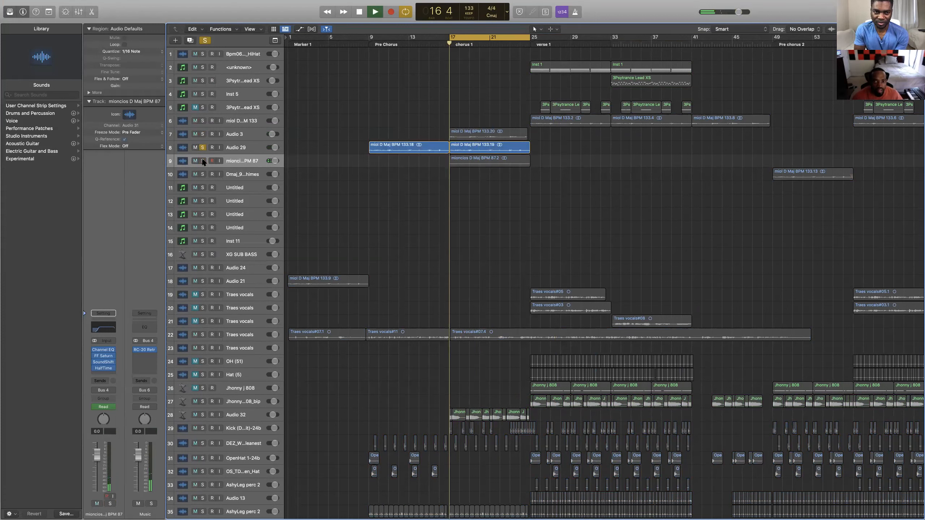
pyautogui.press('space')
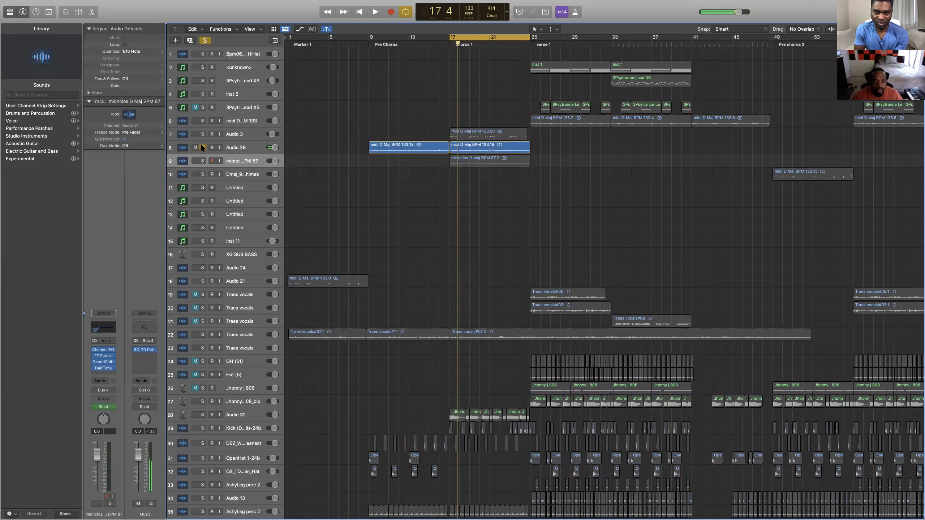
# Step: Switch the solo from Audio 29 to Audio 3 and listen to it in chorus 1
pyautogui.click(203, 148)
pyautogui.click(202, 134)
pyautogui.press('space')
pyautogui.press('space')
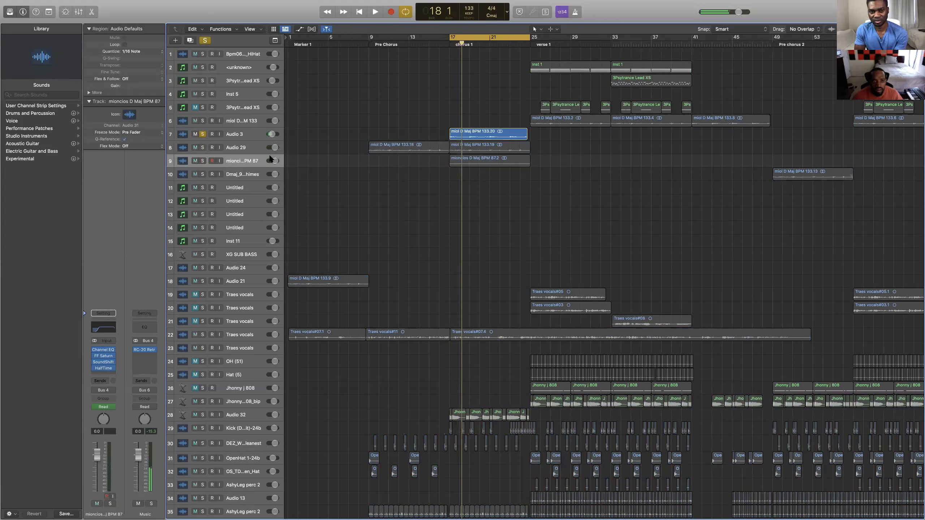
# Step: Solo Audio 29 and mioncios D Maj BPM 87 alongside Audio 3, and point out their chorus 1 regions by selecting them
pyautogui.click(202, 147)
pyautogui.click(203, 160)
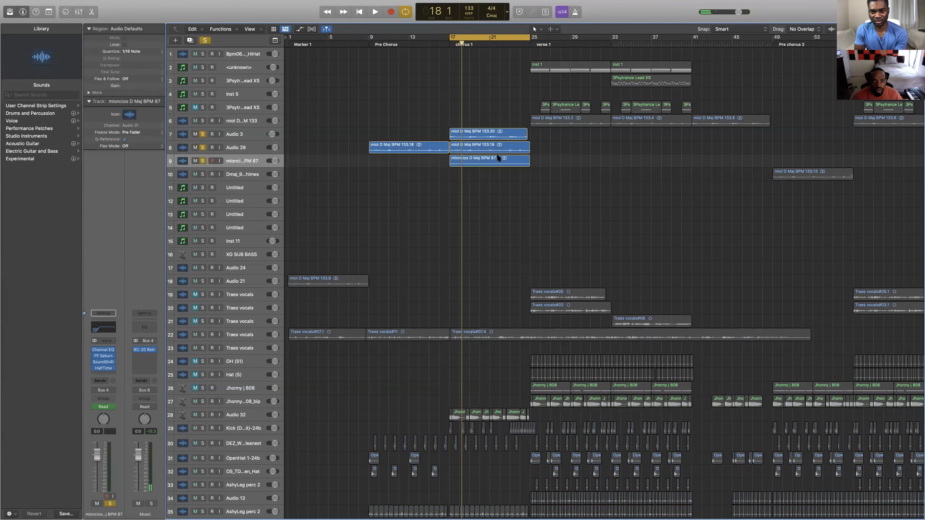
pyautogui.click(499, 153)
pyautogui.keyDown('shift'); pyautogui.click(478, 164); pyautogui.keyUp('shift')
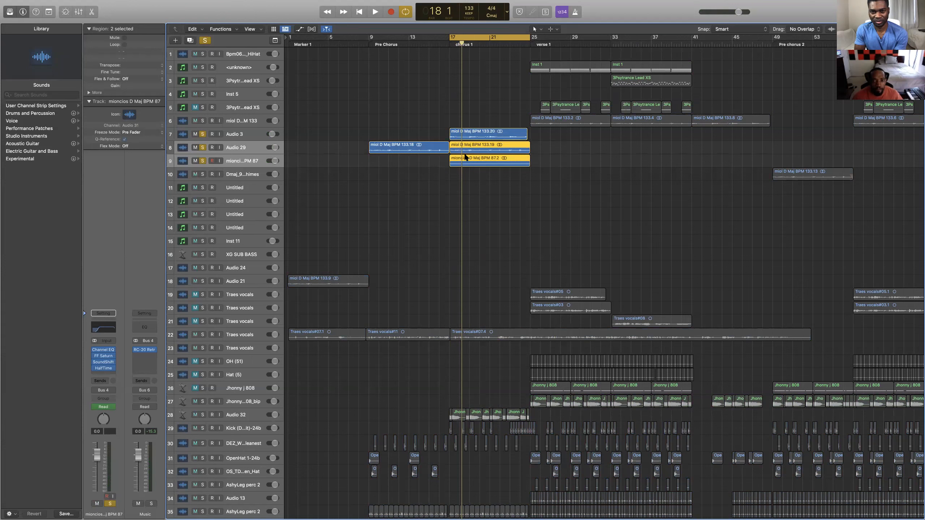
pyautogui.click(202, 160)
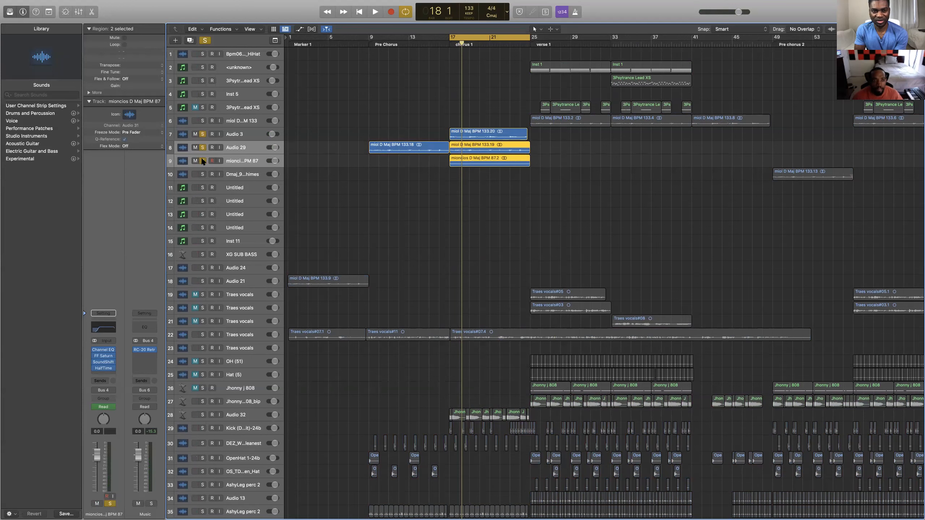
pyautogui.click(463, 135)
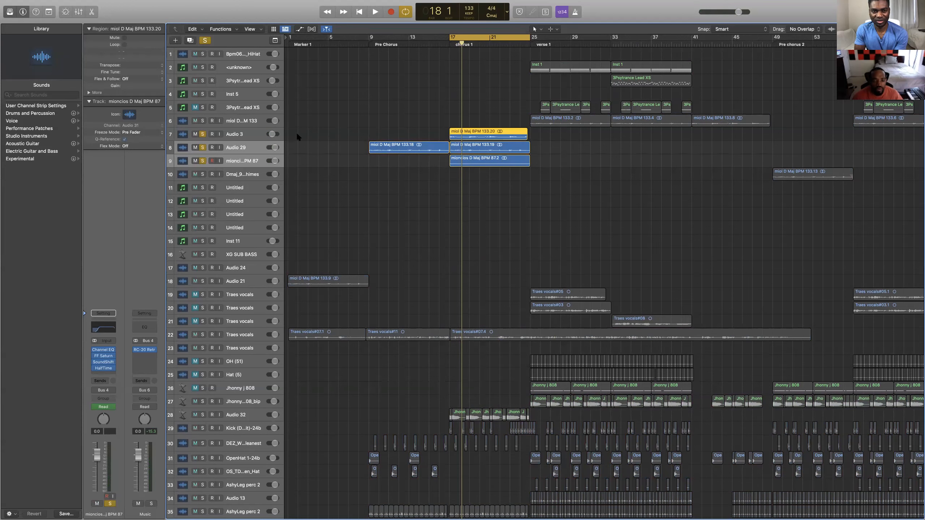
# Step: Unsolo Audio 29 and mioncios D Maj BPM 87, select the Audio 3 track and listen to it alone in chorus 1
pyautogui.click(202, 153)
pyautogui.click(202, 161)
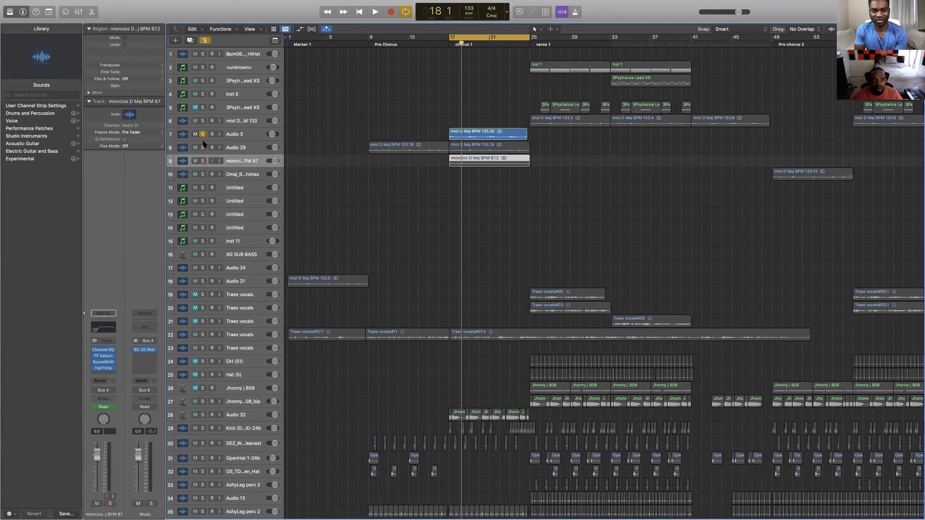
pyautogui.click(228, 132)
pyautogui.press('space')
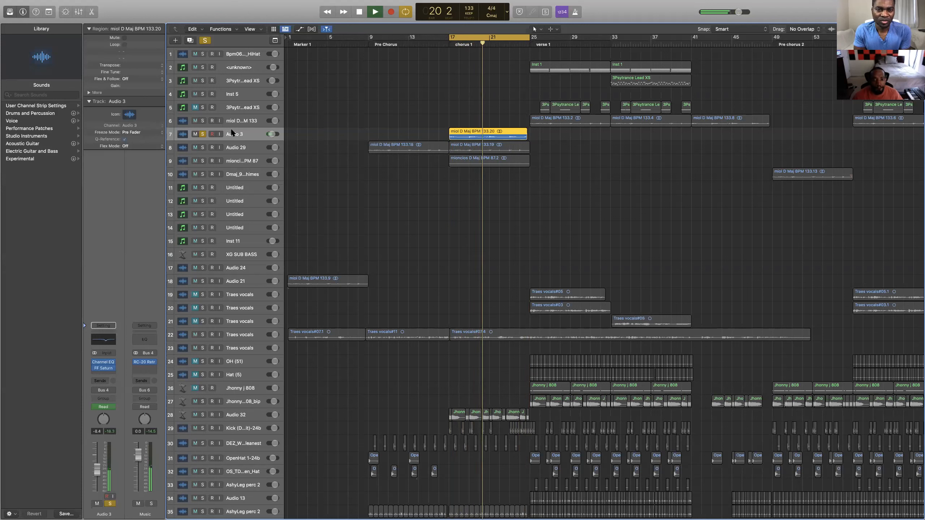
pyautogui.press('space')
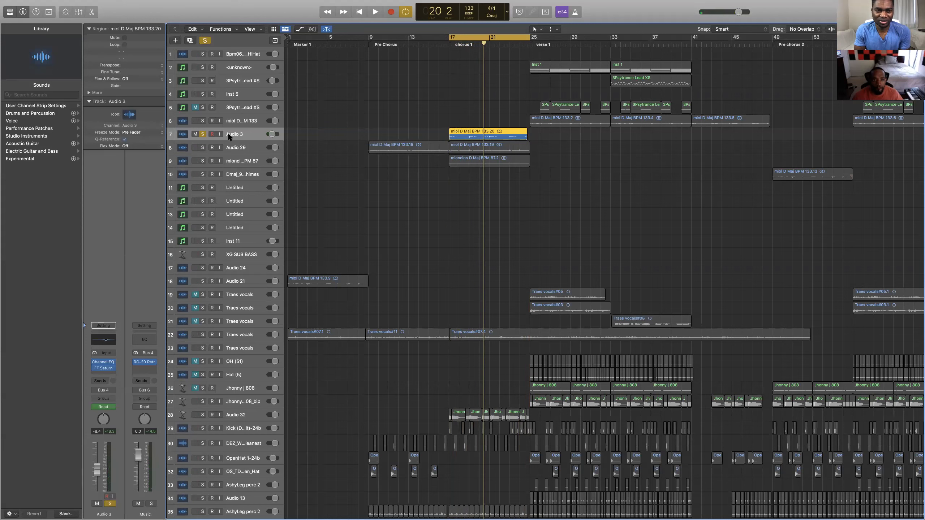
# Step: Switch the solo from Audio 3 to Audio 29 and mioncios D Maj BPM 87, and listen to the pair in chorus 1
pyautogui.click(203, 134)
pyautogui.click(202, 147)
pyautogui.click(202, 160)
pyautogui.press('space')
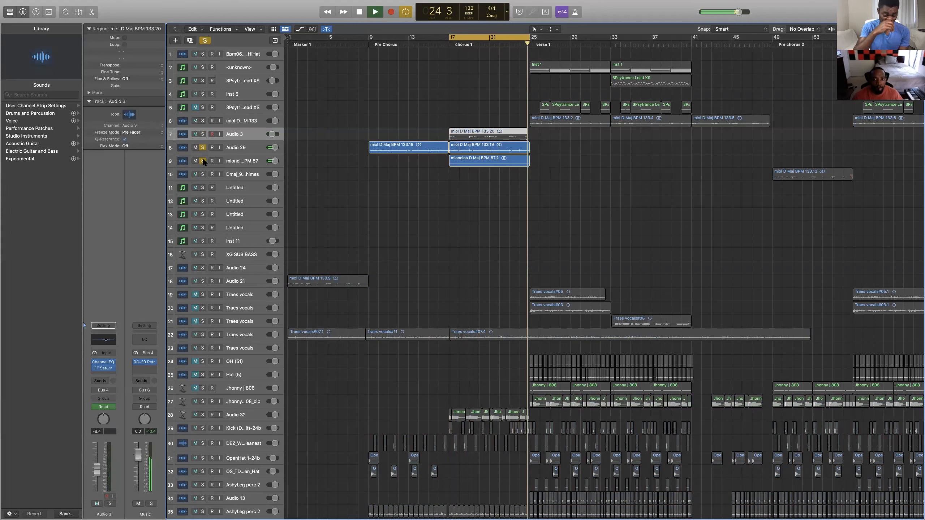
pyautogui.press('space')
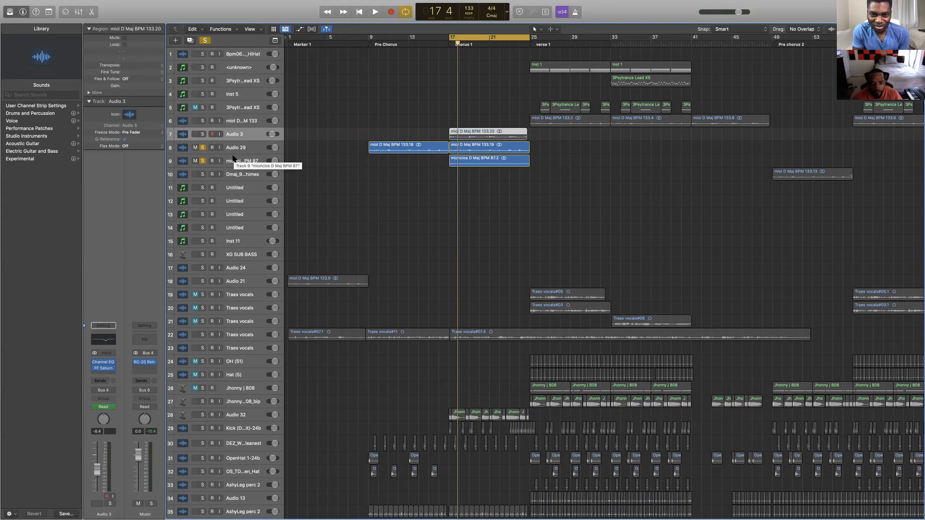
# Step: Add the Audio 32 bass and the drum and percussion tracks from the kick down to AshyLeg perc 2 (28 to 35) to the solo
pyautogui.scroll(-3, 485, 381)
pyautogui.scroll(-2, 486, 382)
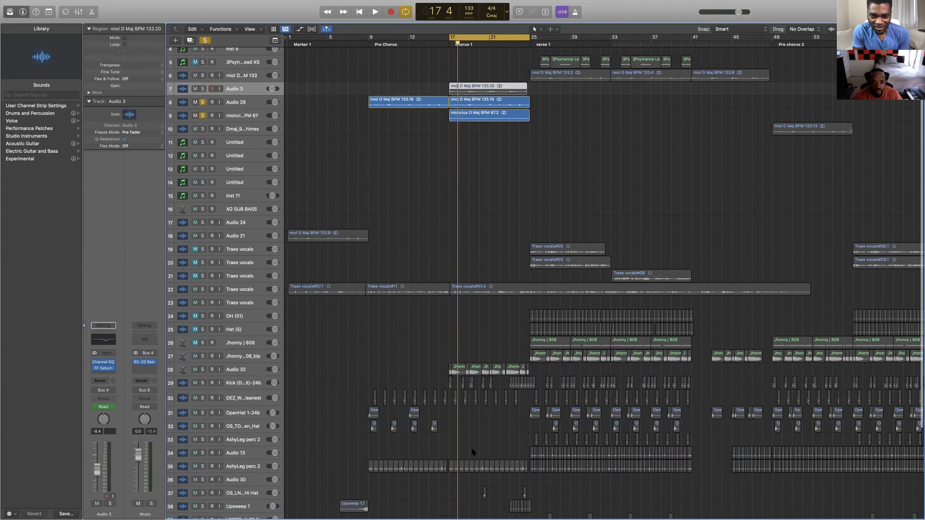
pyautogui.click(202, 372)
pyautogui.click(203, 382)
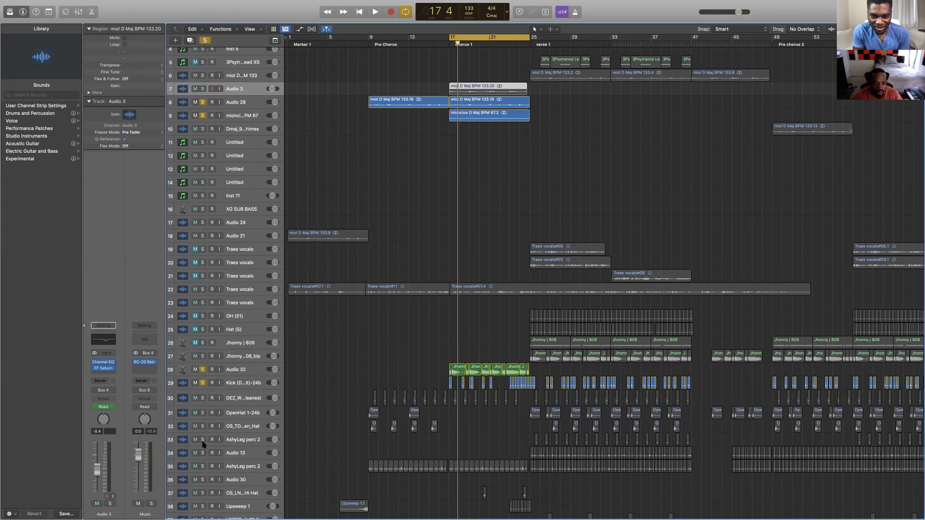
pyautogui.moveTo(203, 443); pyautogui.dragTo(199, 452)
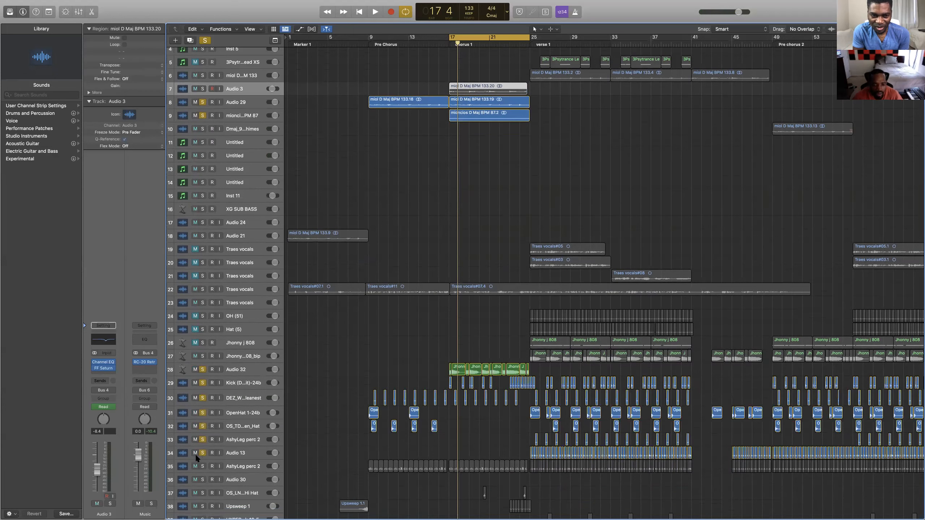
pyautogui.click(201, 466)
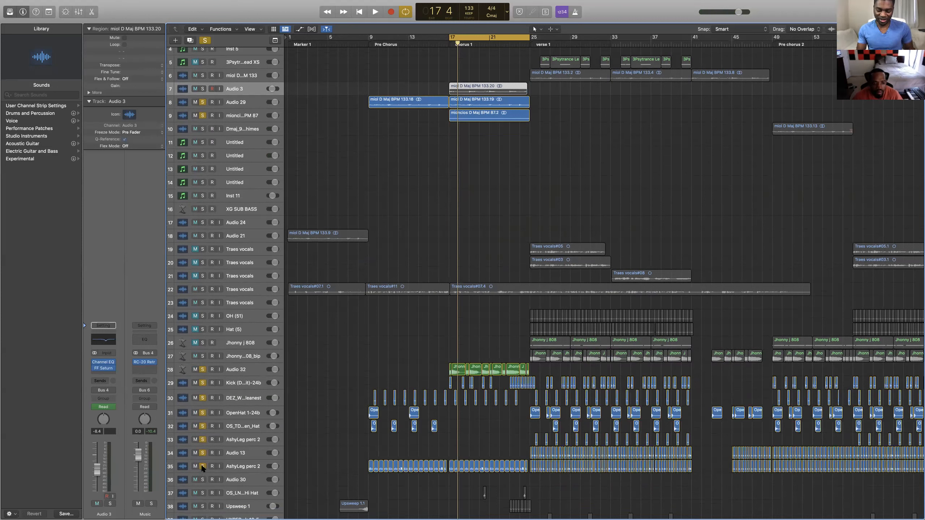
# Step: Unsolo Audio 32, the kick and tracks 31 to 35, keeping only track 30 soloed with Audio 29 and mioncios D Maj BPM 87
pyautogui.click(202, 467)
pyautogui.click(203, 452)
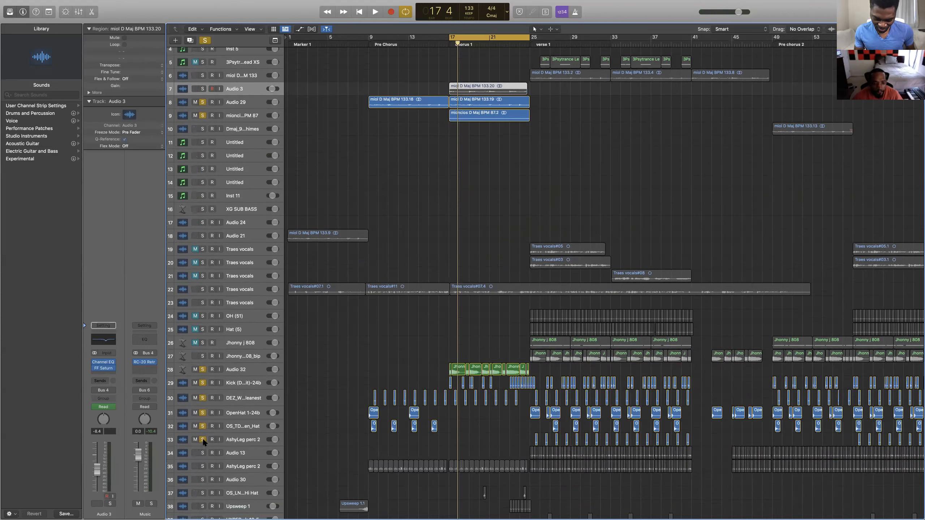
pyautogui.click(202, 439)
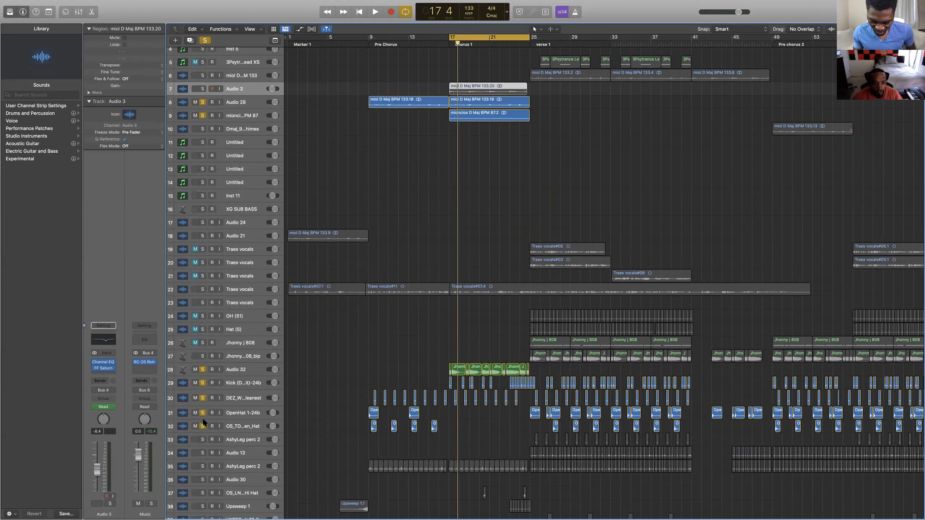
pyautogui.click(202, 425)
pyautogui.click(202, 411)
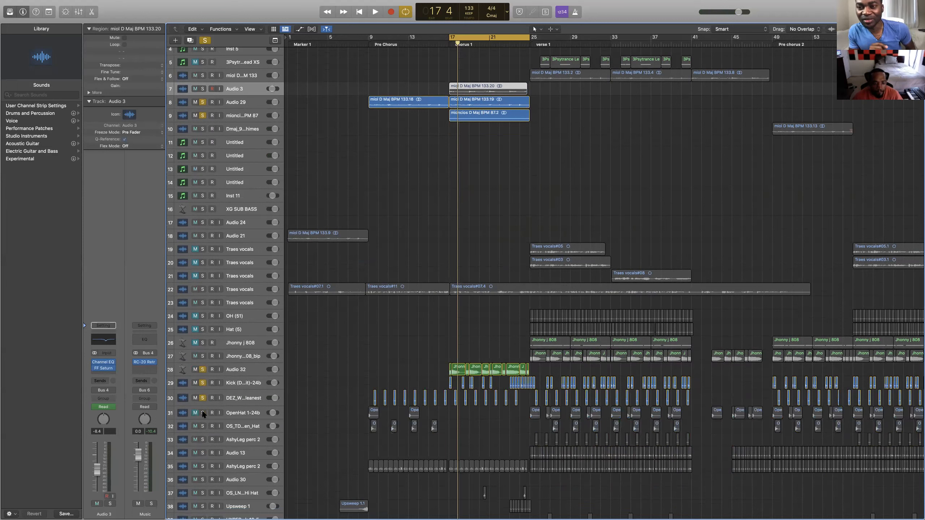
pyautogui.click(202, 383)
pyautogui.click(202, 369)
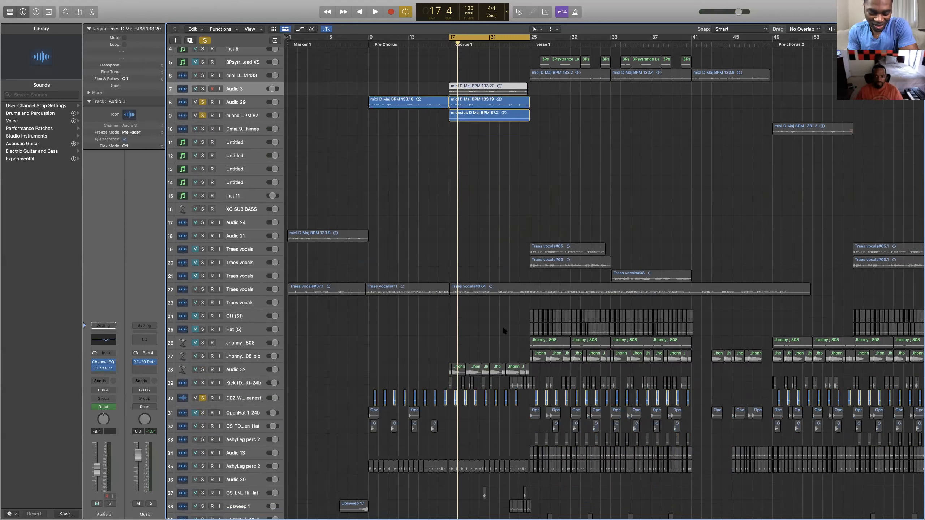
# Step: Select the Audio 29 track and listen to it together with mioncios D Maj BPM 87 and track 30 in chorus 1
pyautogui.click(248, 400)
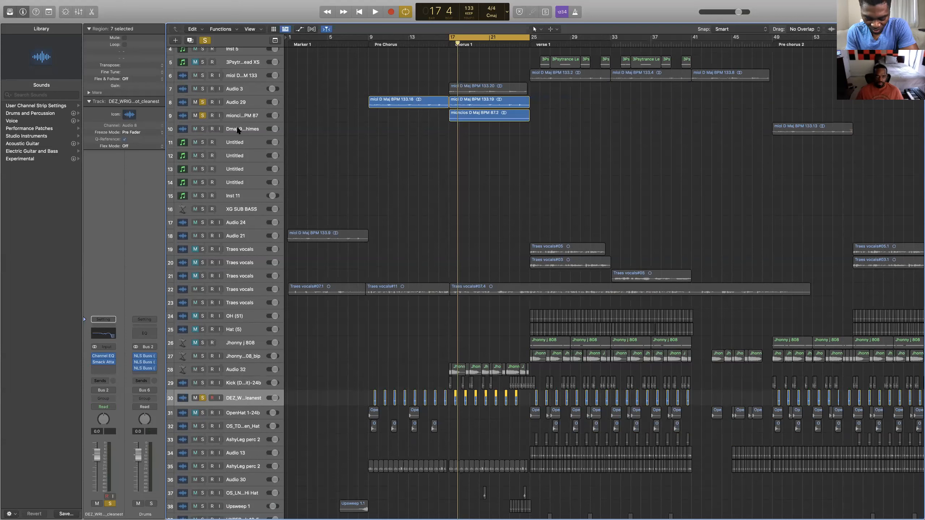
pyautogui.click(240, 103)
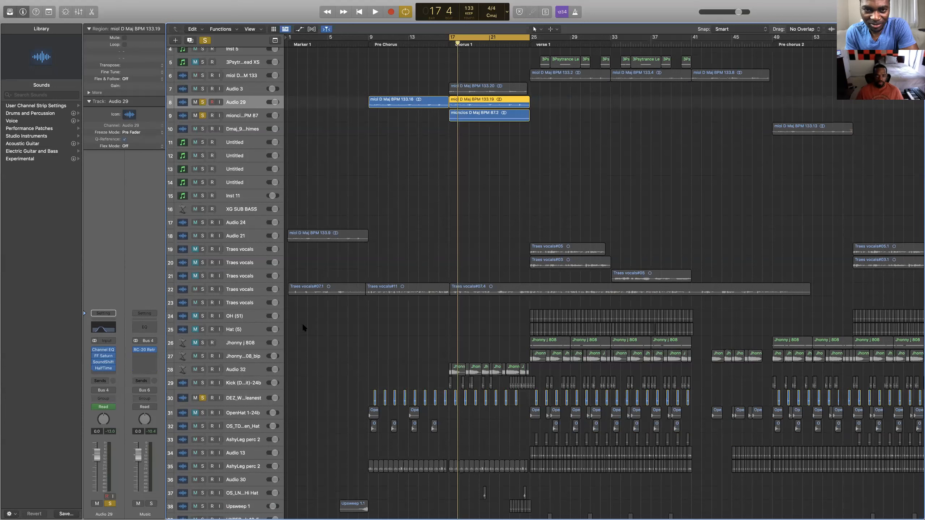
pyautogui.press('space')
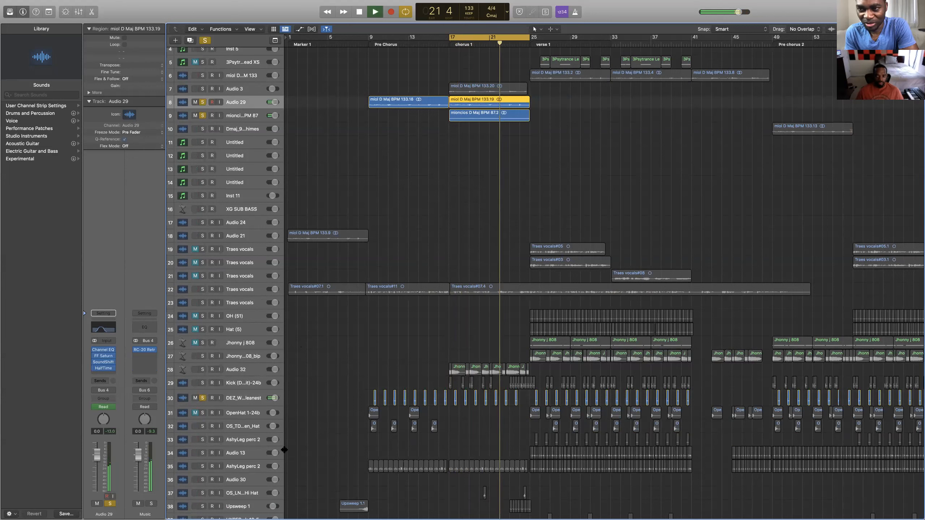
pyautogui.press('space')
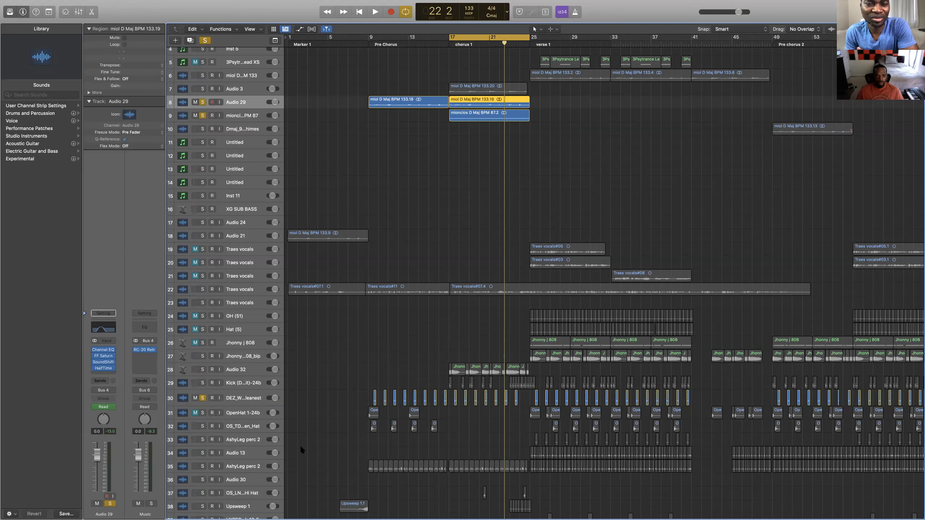
# Step: Unsolo mioncios D Maj BPM 87 and listen to Audio 29 with only track 30 in chorus 1
pyautogui.click(201, 116)
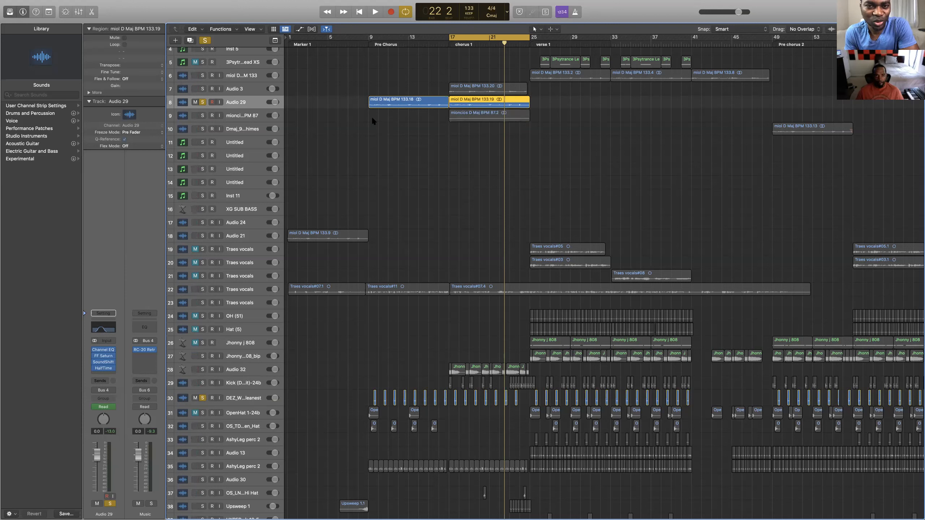
pyautogui.press('space')
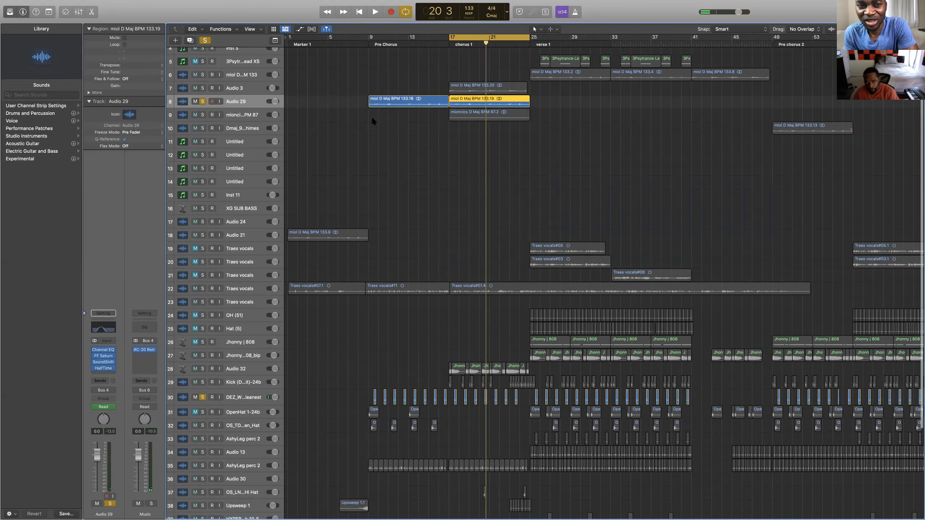
pyautogui.hscroll(1, 372, 118)
pyautogui.hscroll(-1, 372, 119)
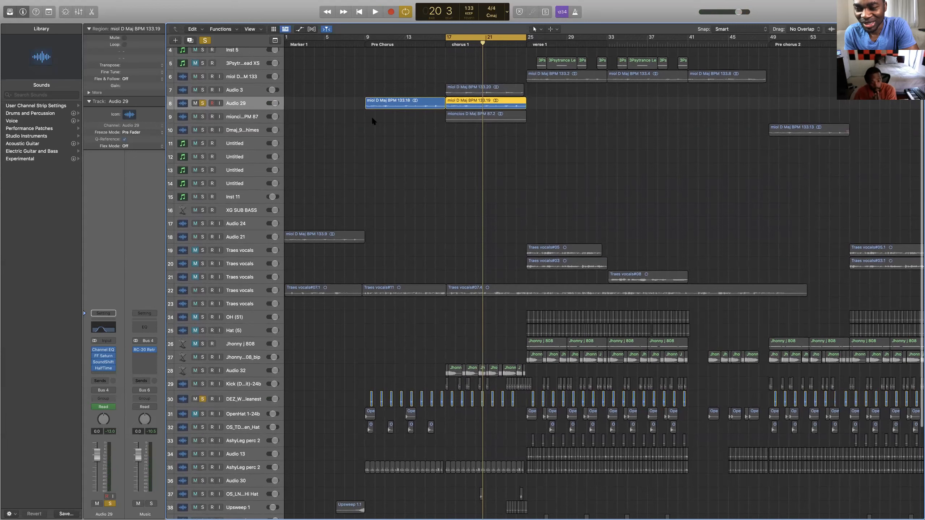
pyautogui.hscroll(-1, 372, 120)
pyautogui.hscroll(1, 372, 119)
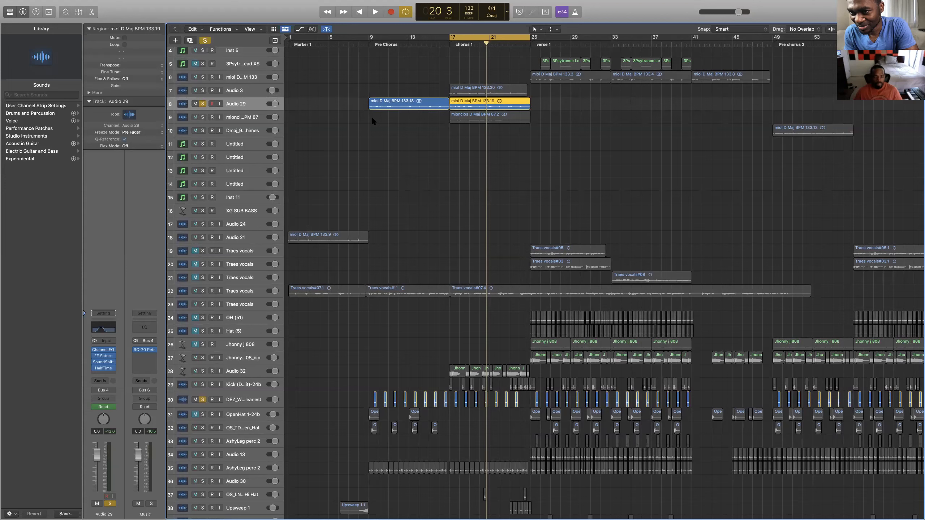
pyautogui.hscroll(1, 335, 116)
pyautogui.hscroll(-1, 264, 105)
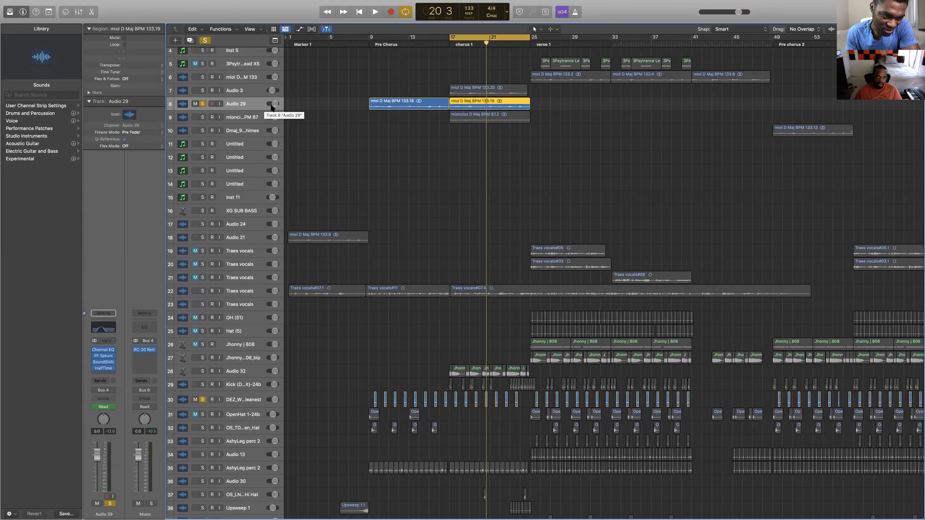
pyautogui.hscroll(1, 271, 106)
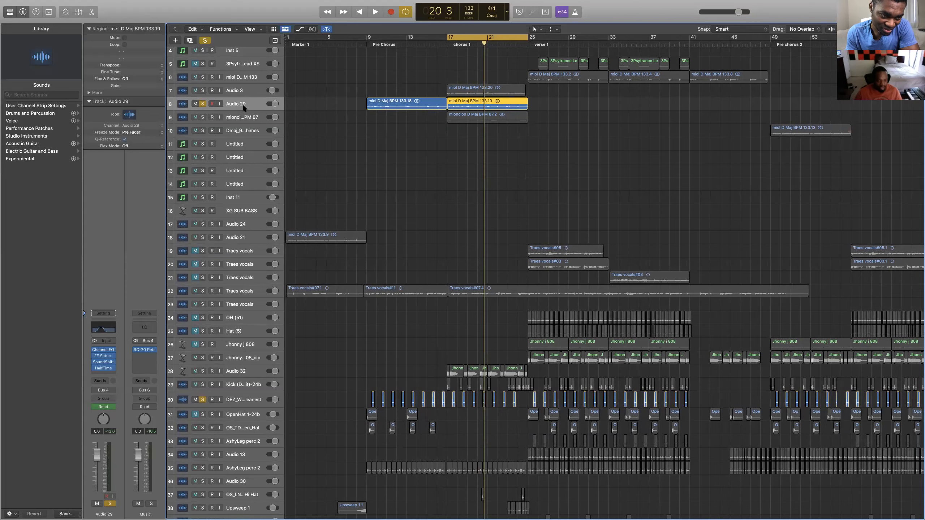
# Step: Show the track automation to examine Audio 29's High Cut Freq lane, and hide the automation again
pyautogui.press('a')
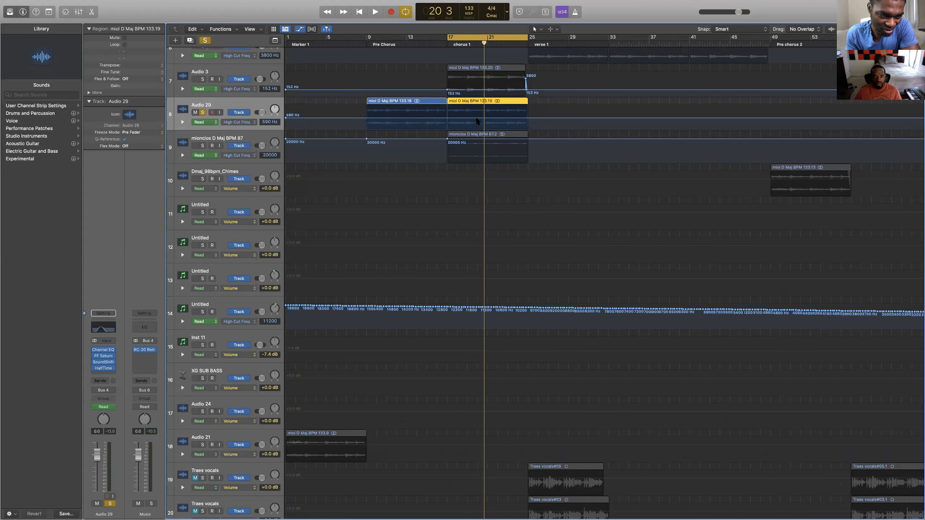
pyautogui.press('a')
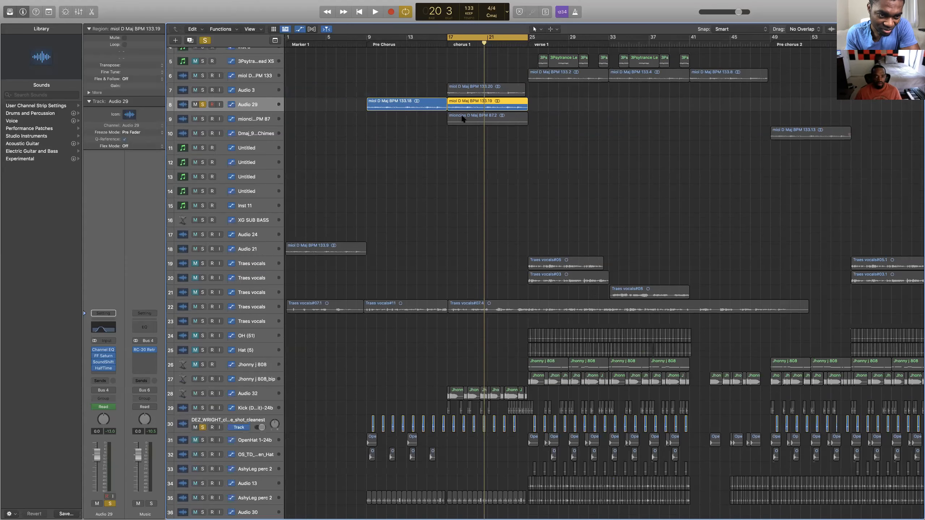
pyautogui.press('a')
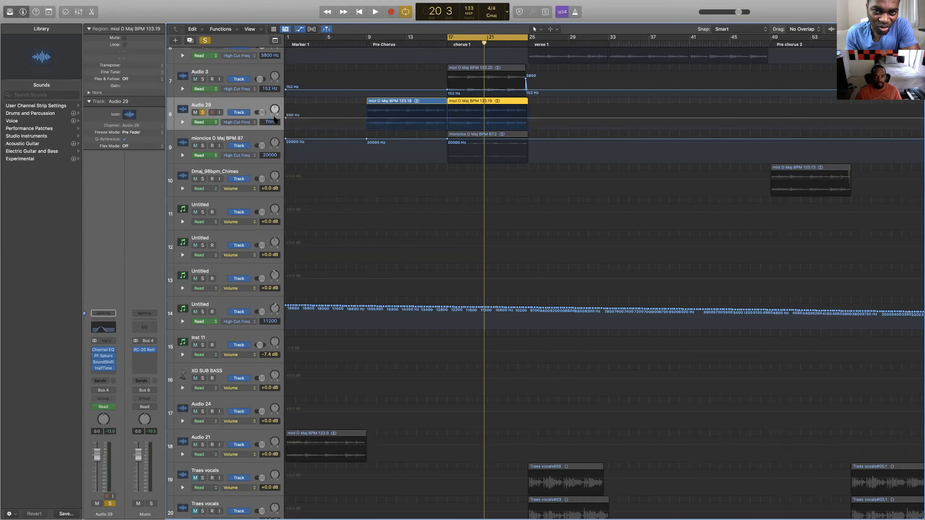
pyautogui.press('a')
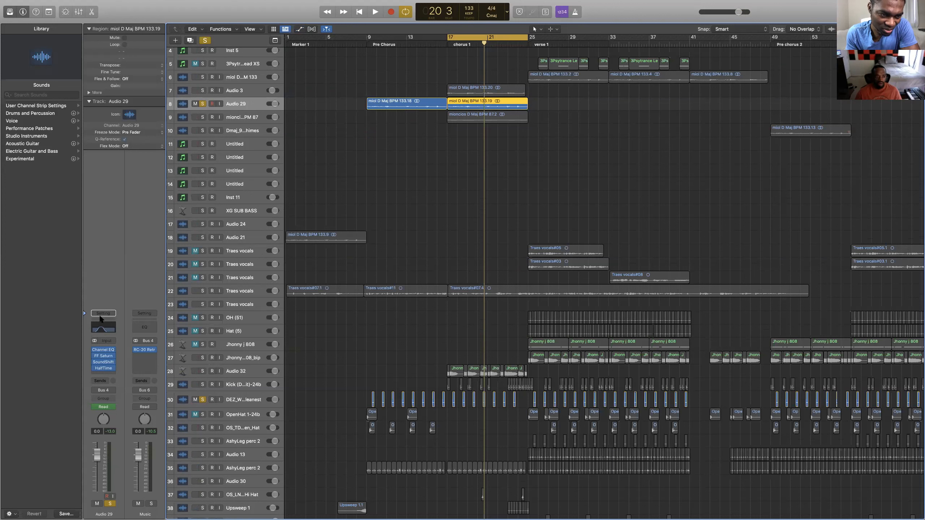
# Step: Bypass the Channel EQ on Audio 29 and listen to it with track 30 in chorus 1
pyautogui.click(95, 350)
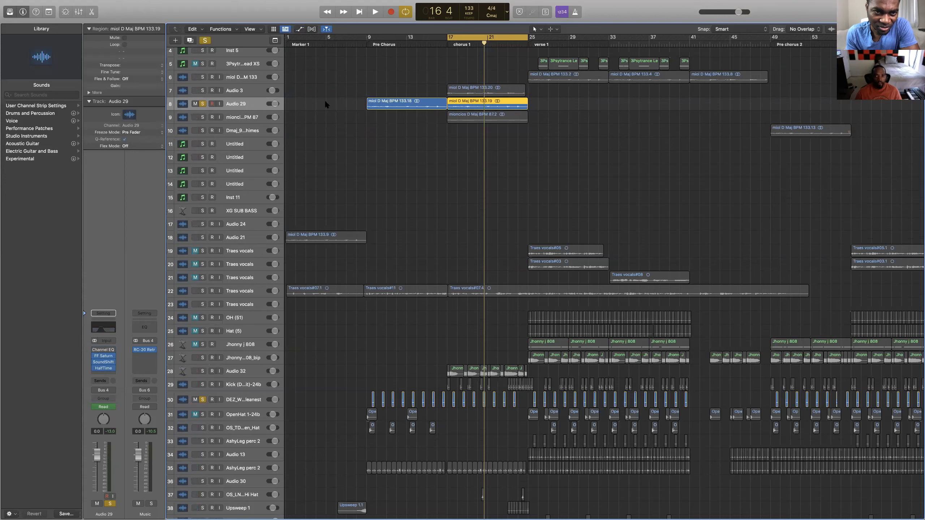
pyautogui.press('space')
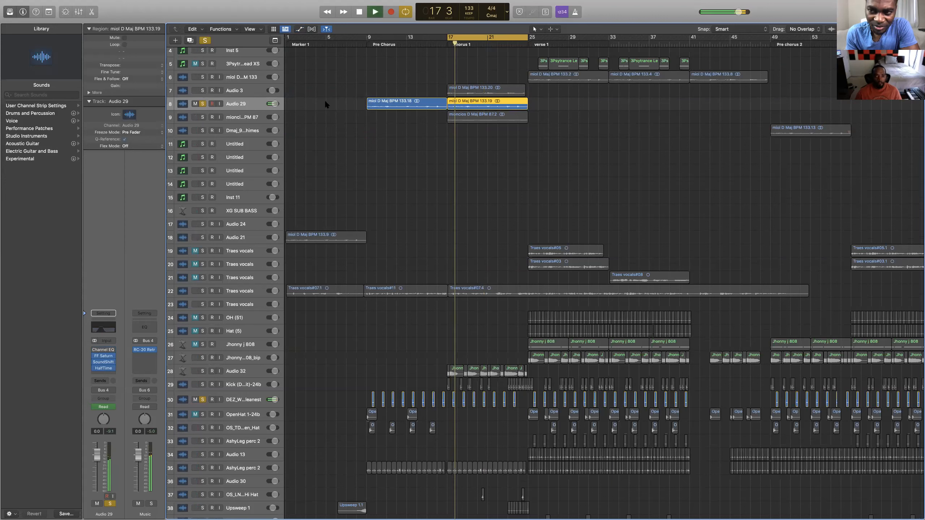
pyautogui.moveTo(275, 104); pyautogui.dragTo(276, 104)
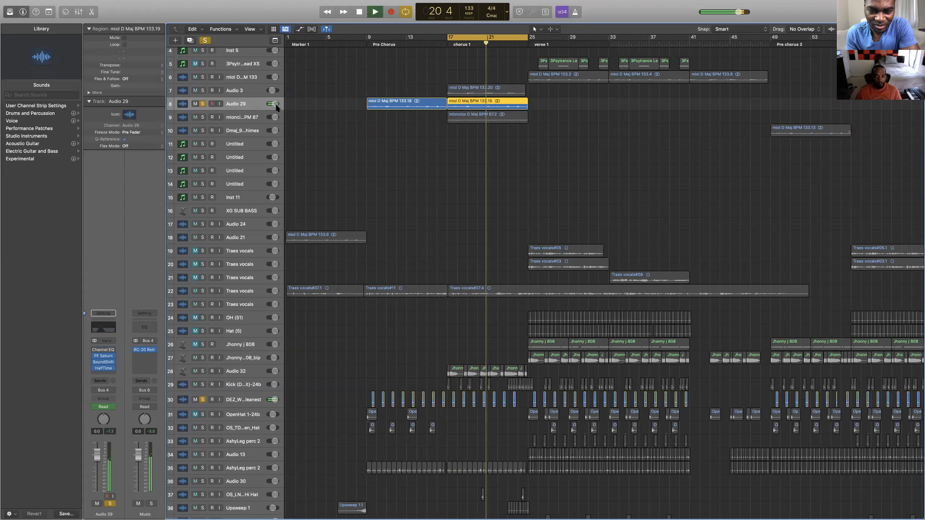
pyautogui.press('space')
pyautogui.hscroll(-1, 275, 105)
pyautogui.hscroll(-1, 275, 103)
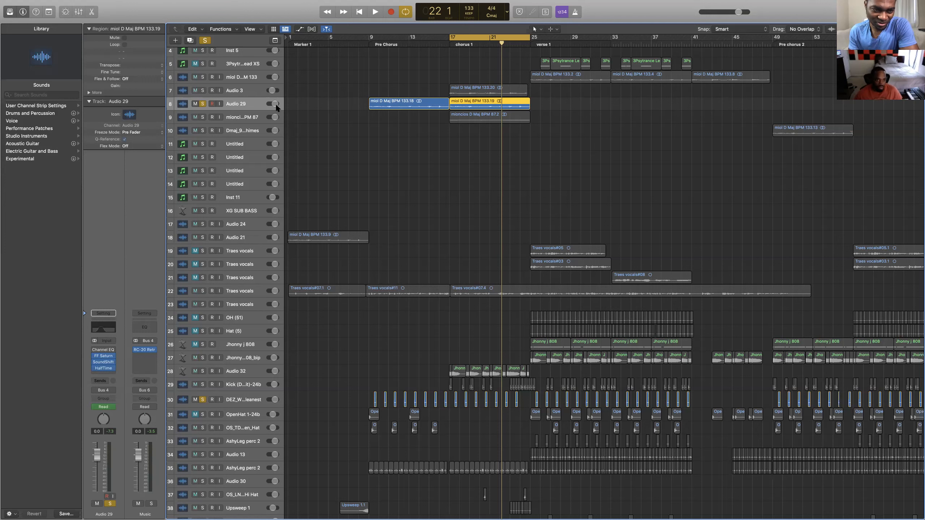
# Step: Insert the Valhalla DSP ValhallaRoom reverb after HalfTime on the Audio 29 channel strip
pyautogui.click(106, 374)
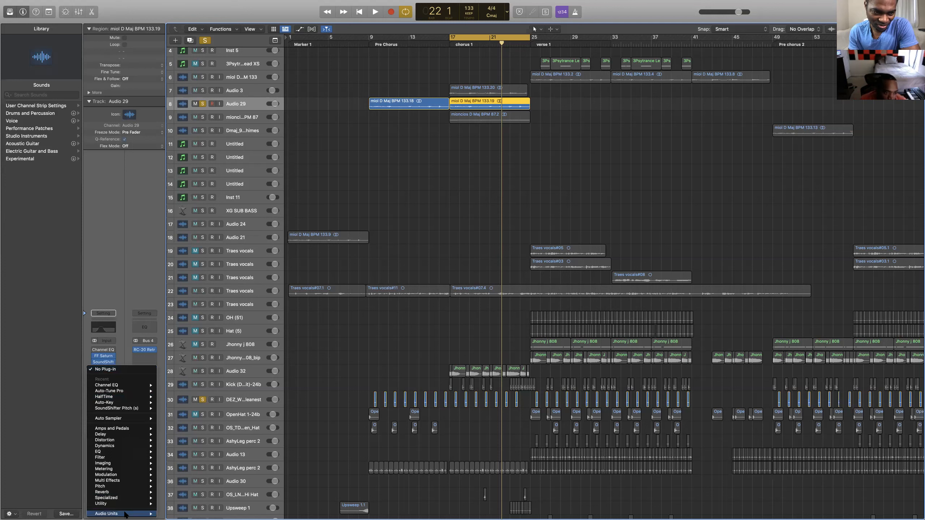
pyautogui.moveTo(133, 514)
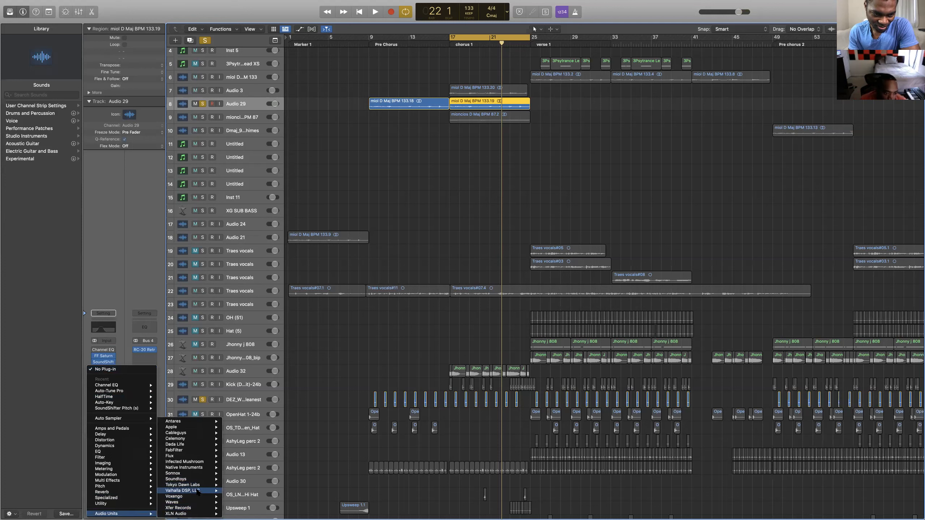
pyautogui.moveTo(199, 491)
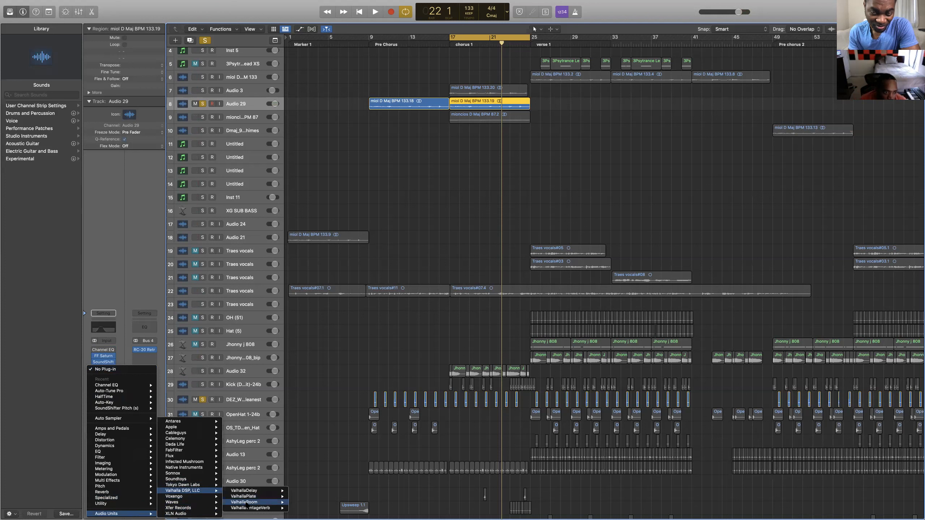
pyautogui.click(246, 503)
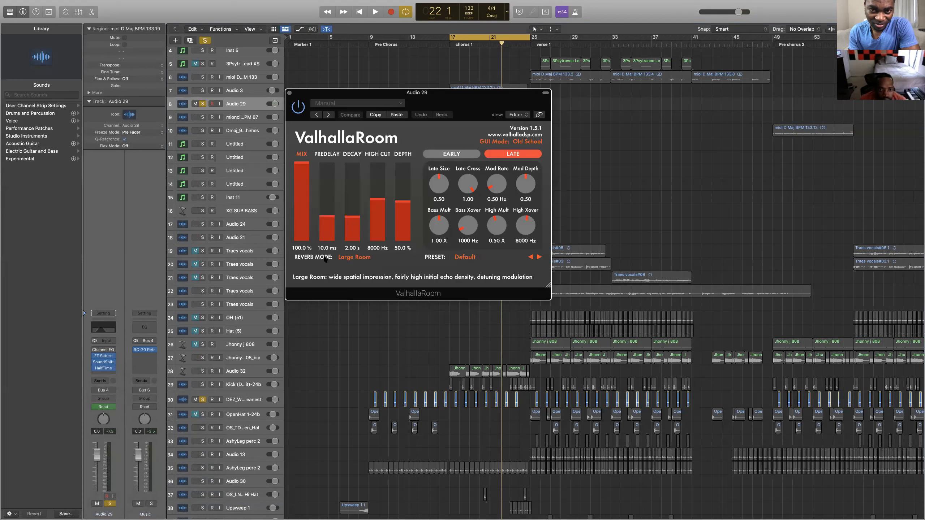
# Step: Shorten the ValhallaRoom decay to 0.25 s and lower its mix to about 50 %
pyautogui.moveTo(360, 230); pyautogui.dragTo(354, 235)
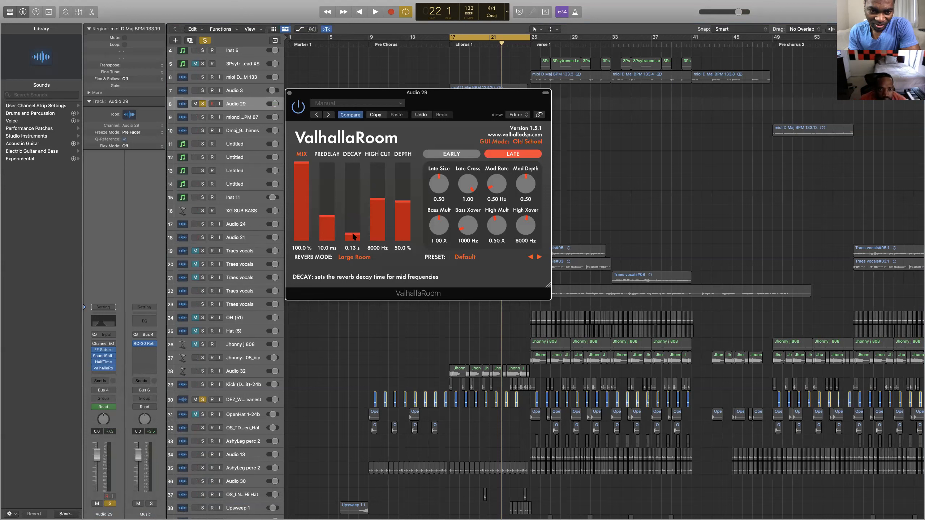
pyautogui.moveTo(354, 235); pyautogui.dragTo(357, 230)
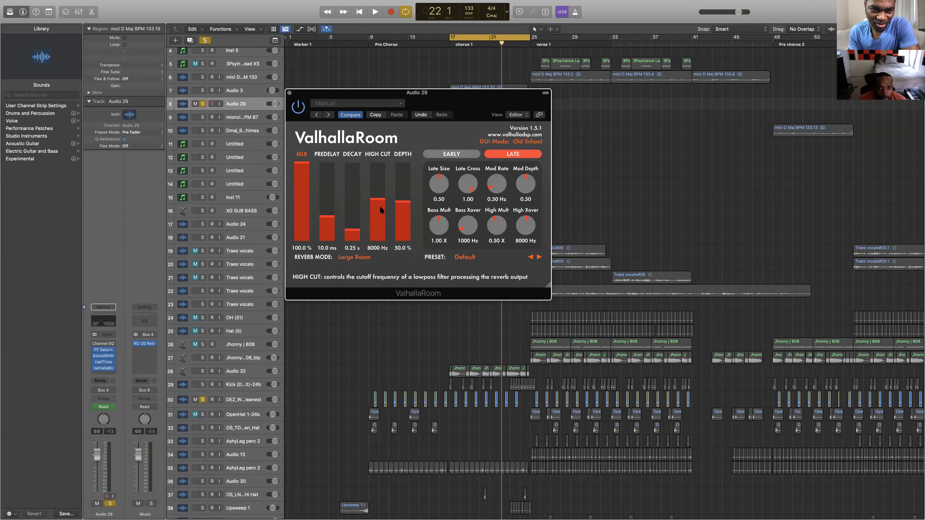
pyautogui.click(299, 168)
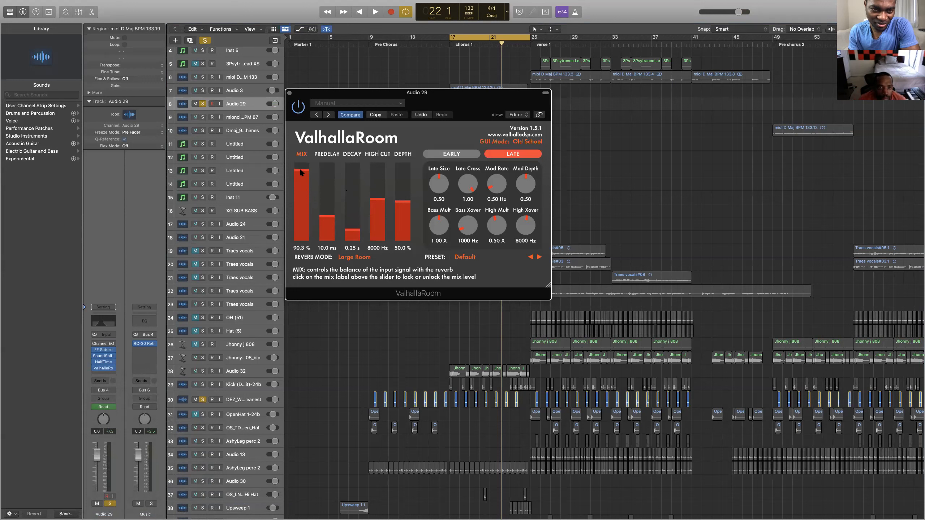
pyautogui.moveTo(309, 198); pyautogui.dragTo(308, 200)
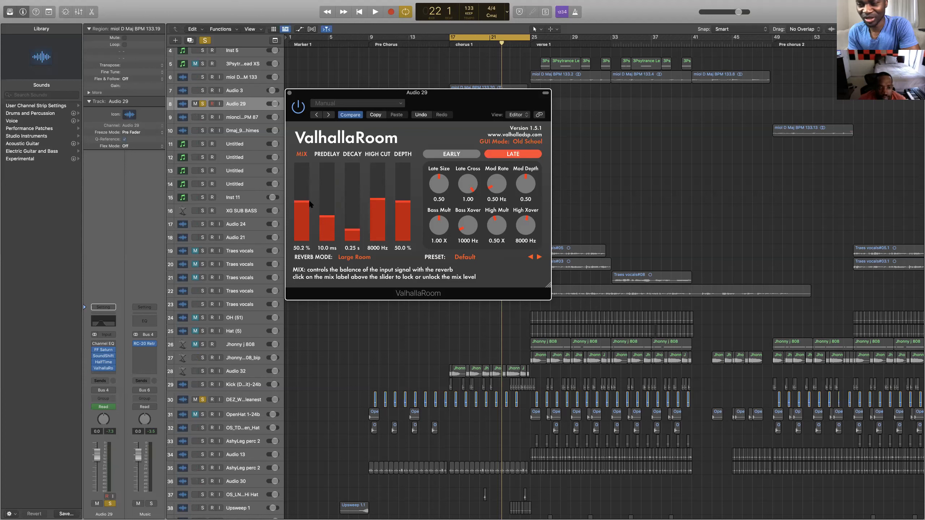
# Step: Play chorus 1 and fine-tune ValhallaRoom to a 49.8 % mix, 10.4 ms predelay and 0.24 s decay
pyautogui.scroll(1, 317, 197)
pyautogui.scroll(-1, 352, 192)
pyautogui.press('space')
pyautogui.scroll(1, 294, 216)
pyautogui.scroll(-4, 292, 214)
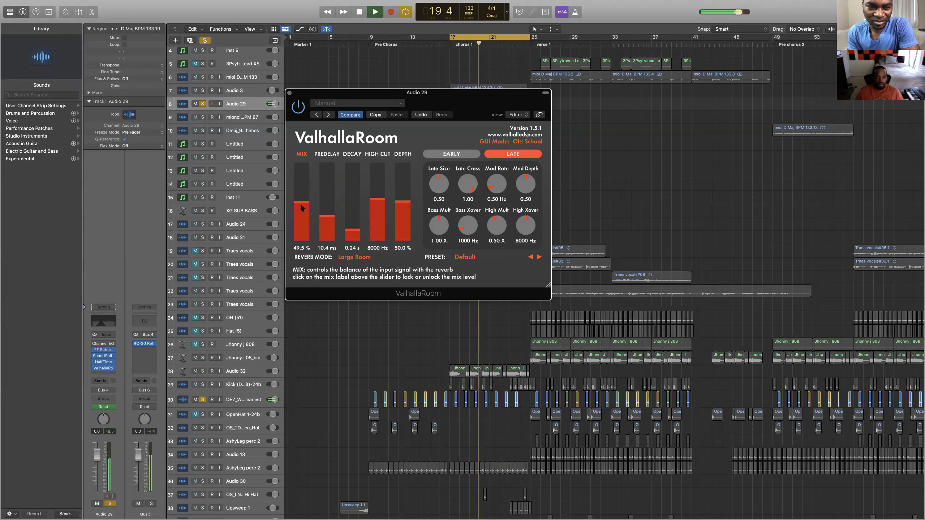
pyautogui.scroll(-4, 301, 204)
pyautogui.scroll(5, 301, 203)
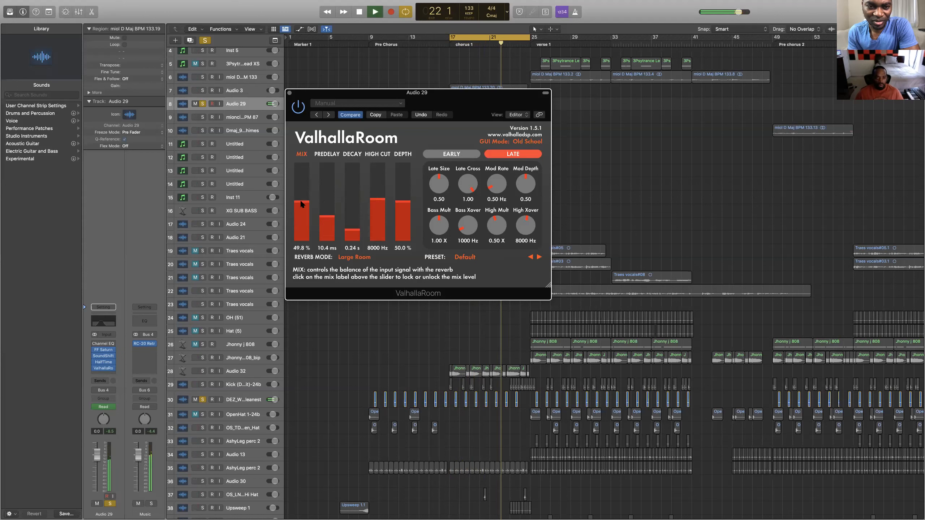
pyautogui.press('space')
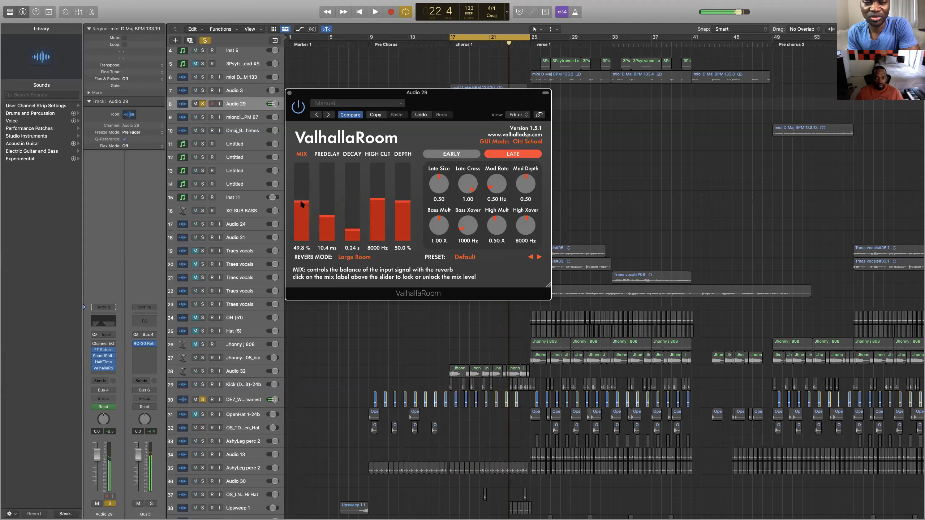
# Step: Lengthen the ValhallaRoom decay to 0.43 s while listening to Audio 29 in chorus 1
pyautogui.scroll(-3, 353, 232)
pyautogui.moveTo(354, 231); pyautogui.dragTo(355, 227)
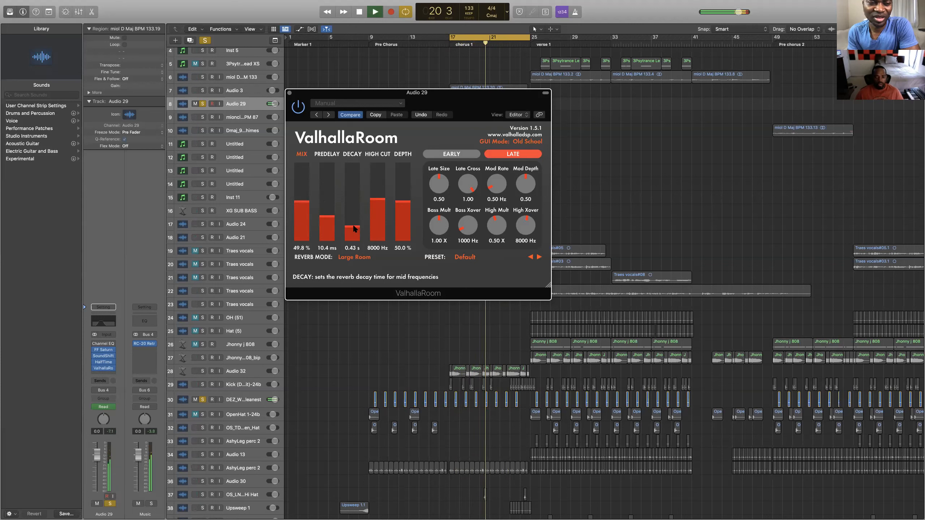
pyautogui.press('space')
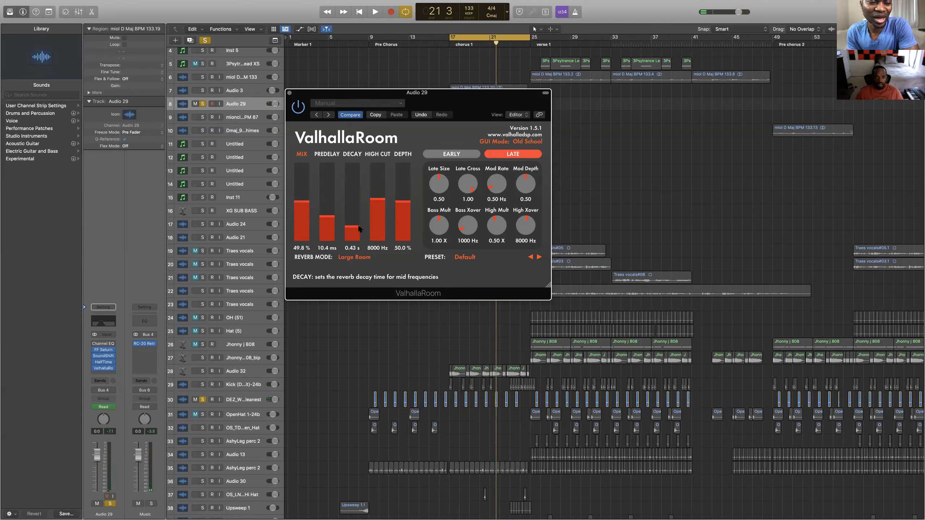
# Step: Lower Audio 29's volume to -3.0 dB, play chorus 1 and lengthen the ValhallaRoom decay to 0.80 s
pyautogui.moveTo(461, 99); pyautogui.dragTo(765, 100)
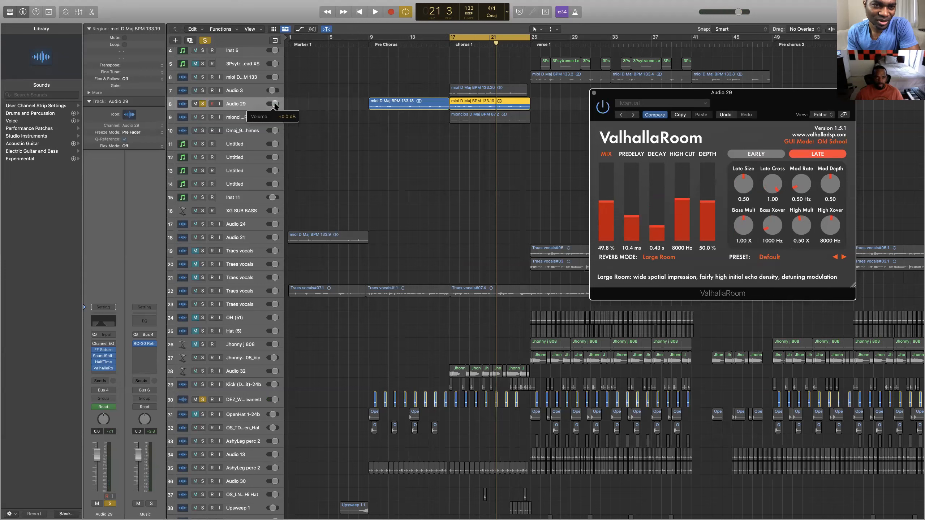
pyautogui.click(275, 105)
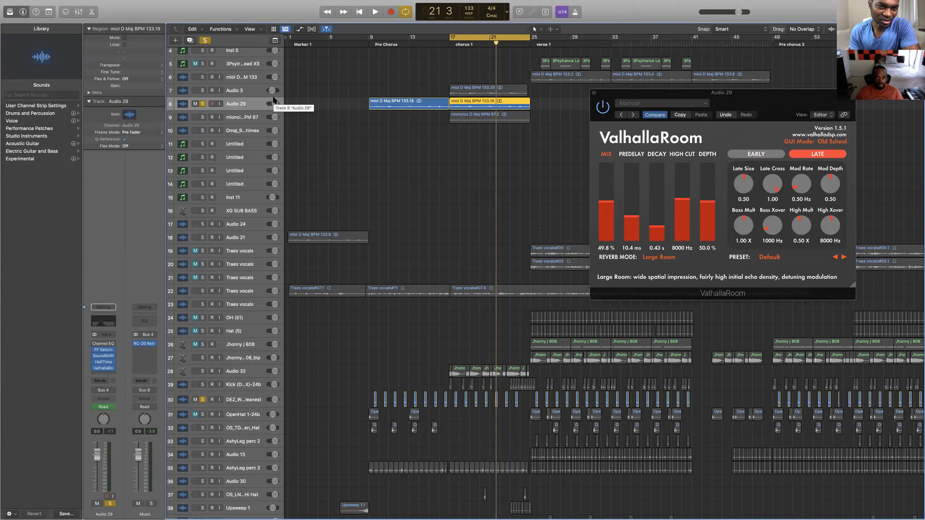
pyautogui.moveTo(275, 104); pyautogui.dragTo(275, 109)
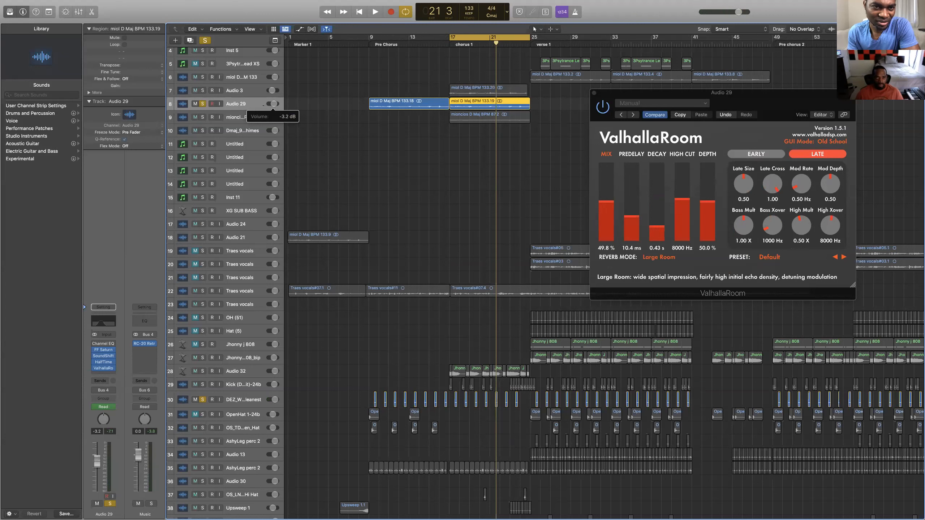
pyautogui.press('space')
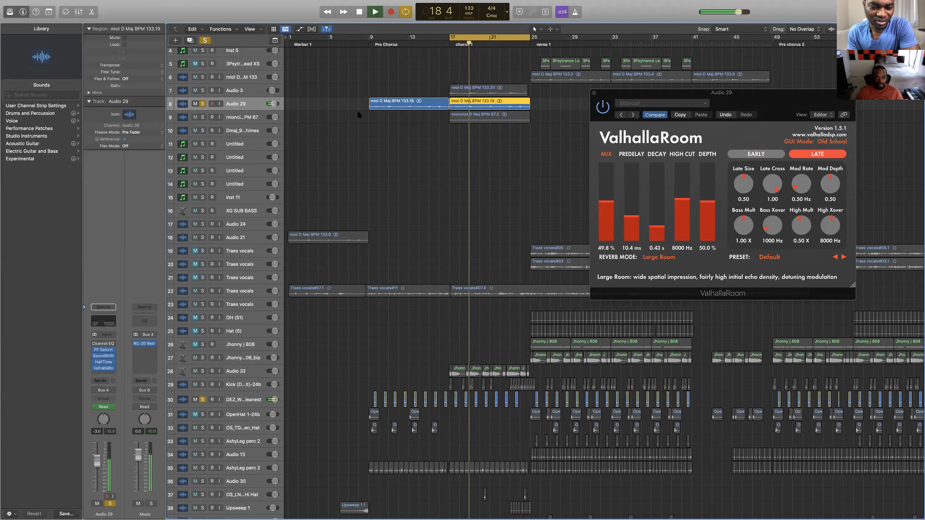
pyautogui.press('space')
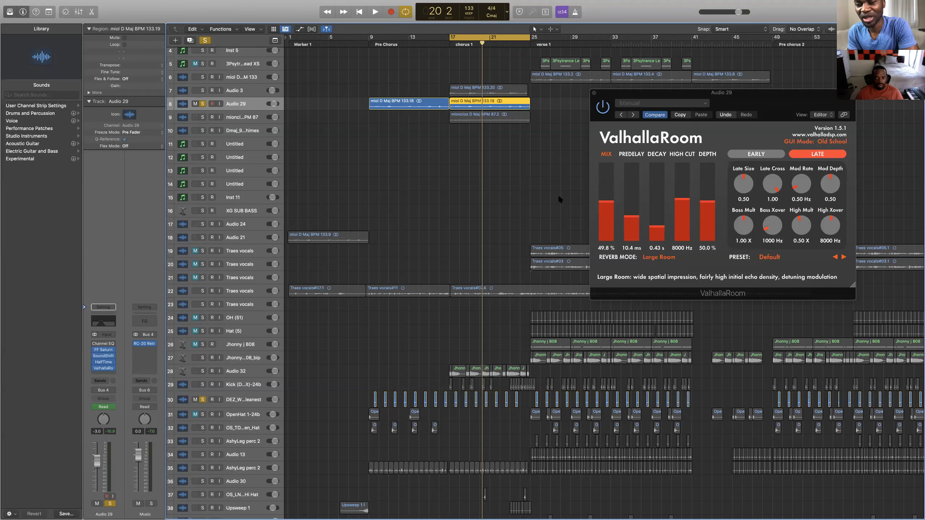
pyautogui.moveTo(657, 227); pyautogui.dragTo(656, 222)
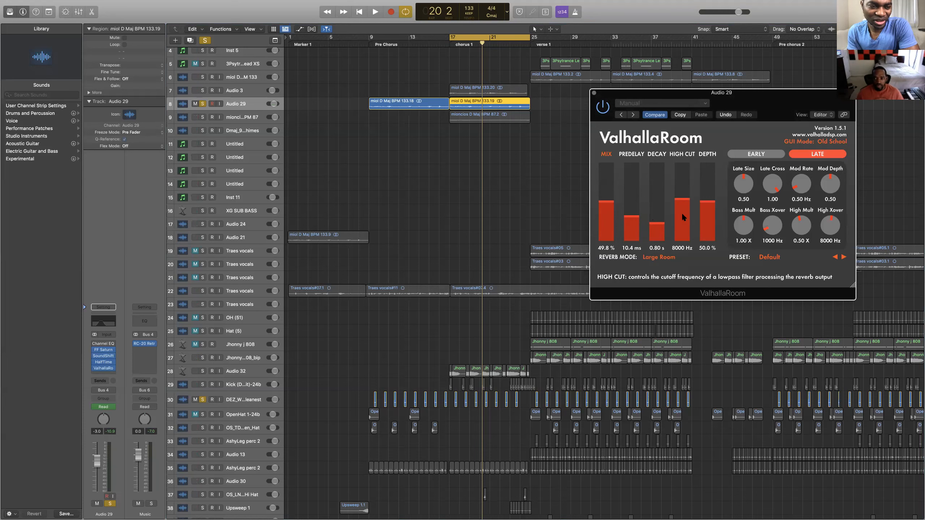
# Step: Re-enable Audio 29's Channel EQ with the low cut off and the high cut at about 5350 Hz, auditioning it in chorus 1
pyautogui.click(108, 321)
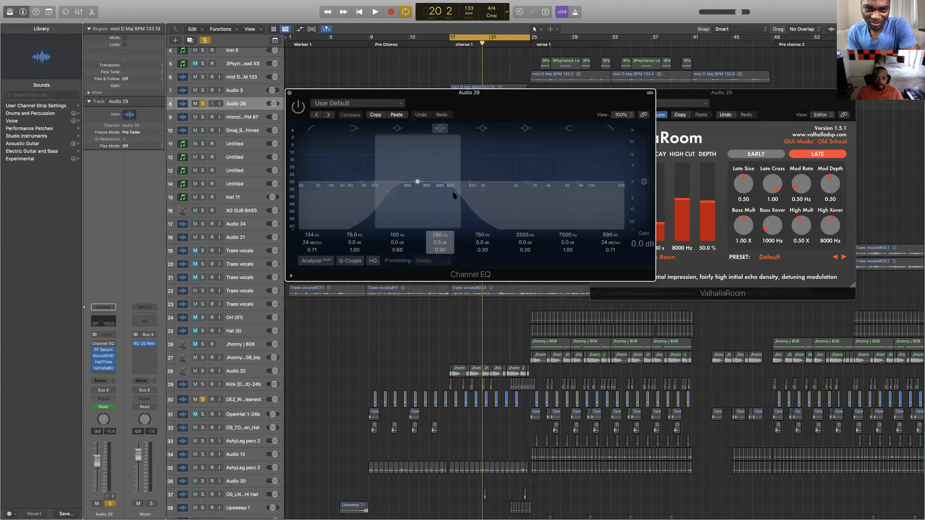
pyautogui.click(314, 131)
pyautogui.moveTo(467, 192); pyautogui.dragTo(561, 193)
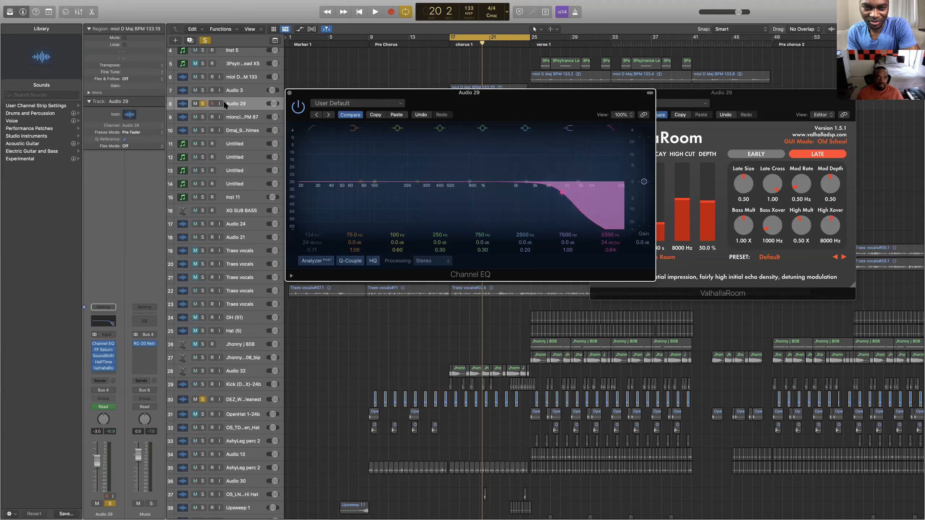
pyautogui.press('space')
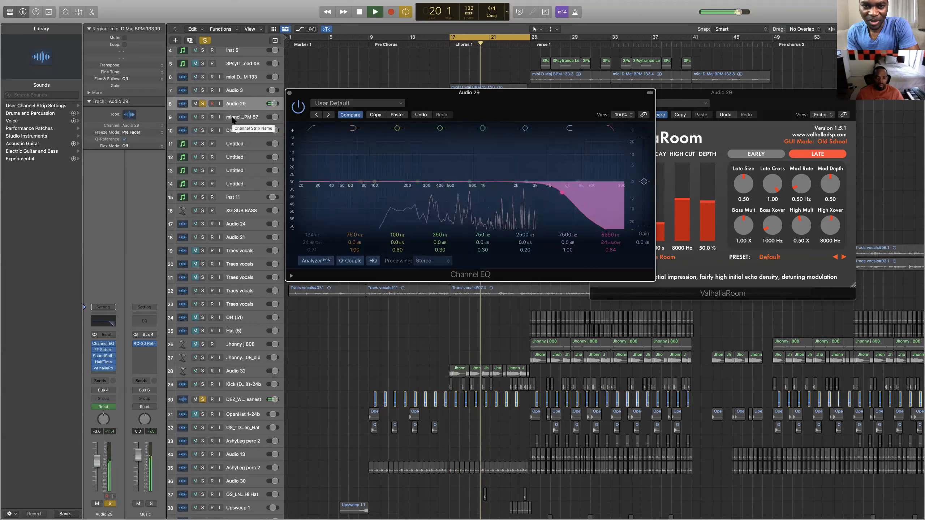
pyautogui.press('space')
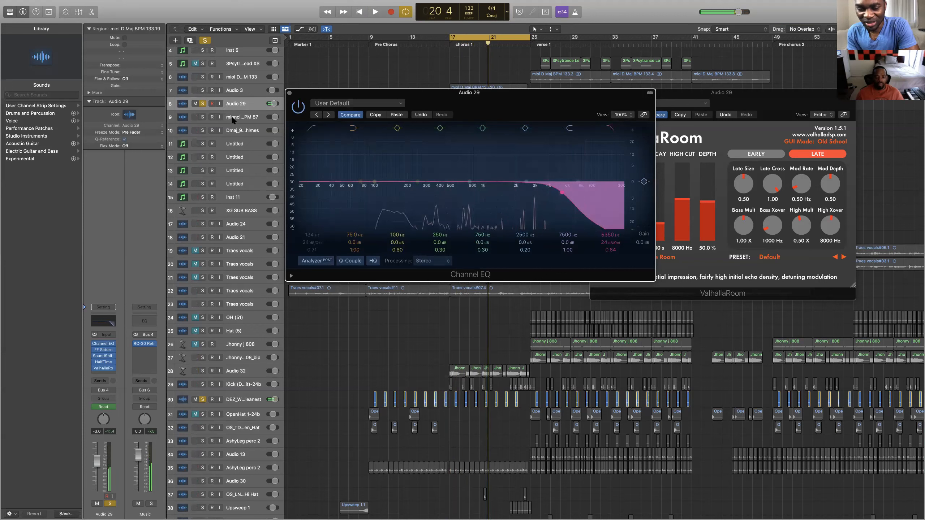
# Step: Lower the Channel EQ high cut to 3000 Hz and set the 750 Hz band's Q to 0.15 while playing chorus 1
pyautogui.moveTo(561, 196); pyautogui.dragTo(534, 193)
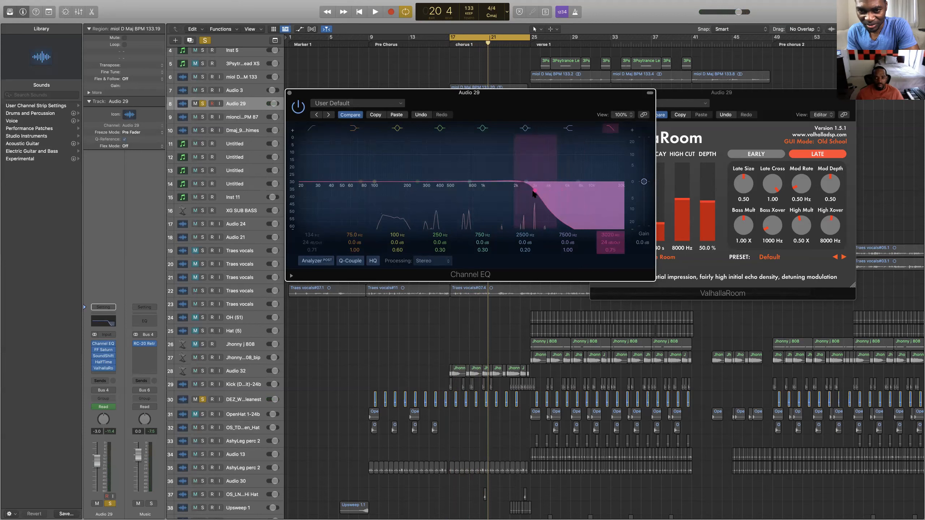
pyautogui.press('space')
pyautogui.scroll(-1, 494, 192)
pyautogui.scroll(-1, 494, 192)
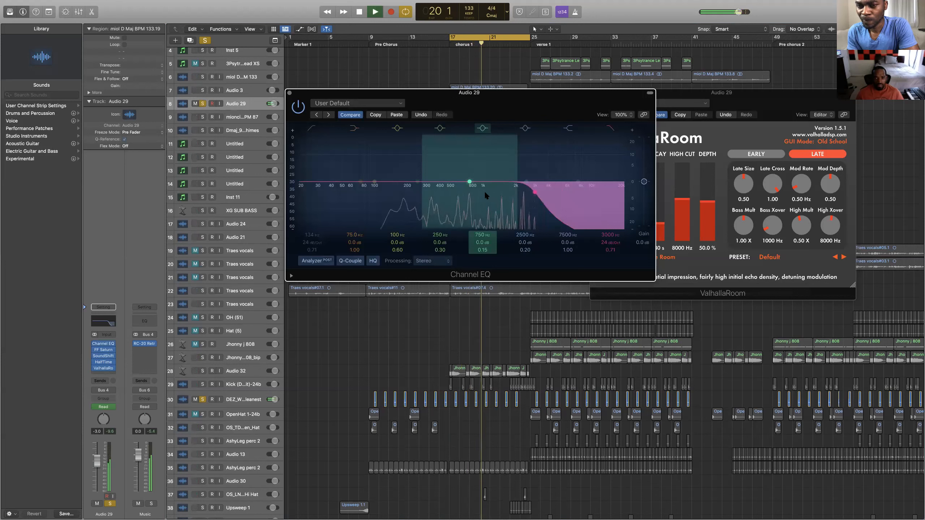
pyautogui.press('space')
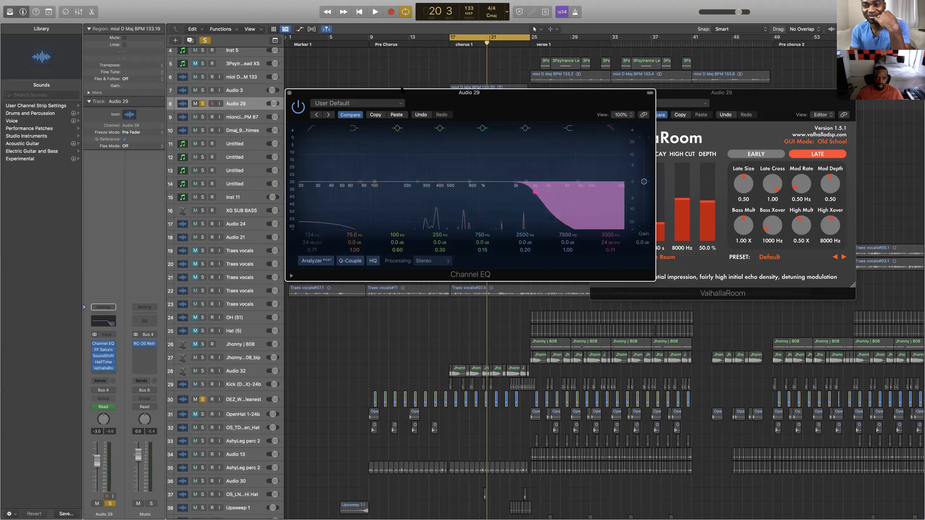
pyautogui.moveTo(480, 94); pyautogui.dragTo(268, 78)
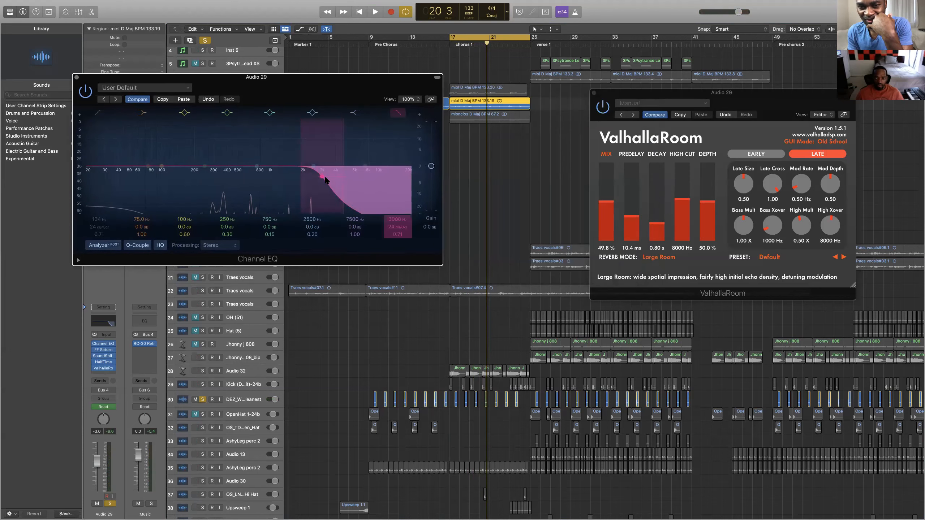
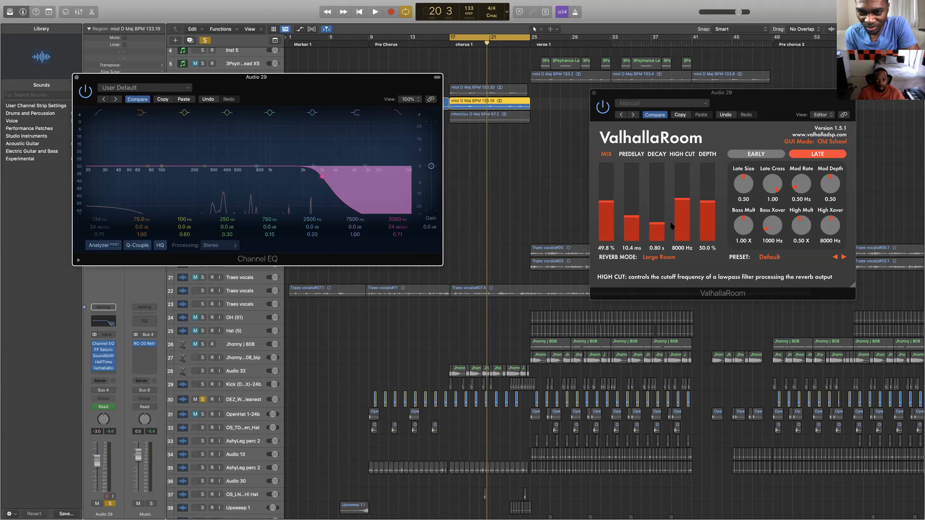
# Step: Try a ValhallaRoom decay of 1.26 s and return it to 0.80 s
pyautogui.moveTo(658, 225); pyautogui.dragTo(659, 220)
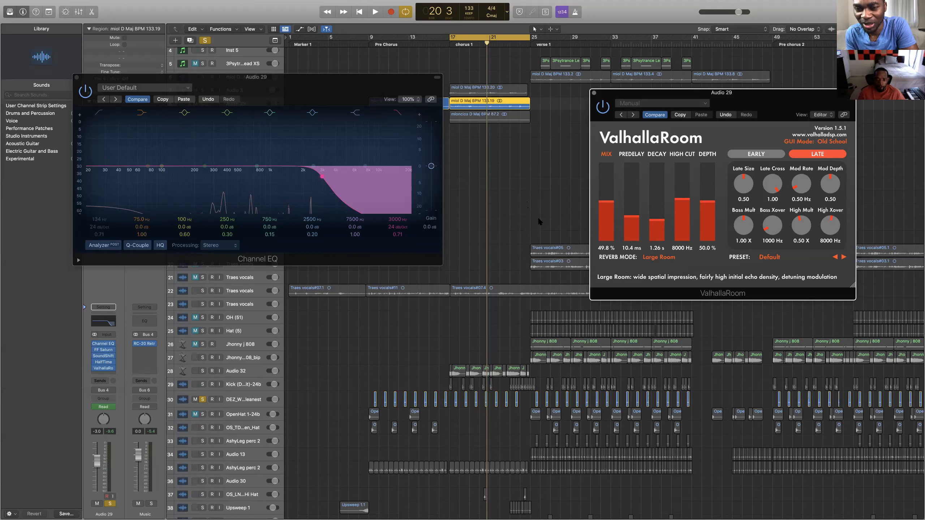
pyautogui.moveTo(657, 220); pyautogui.dragTo(664, 225)
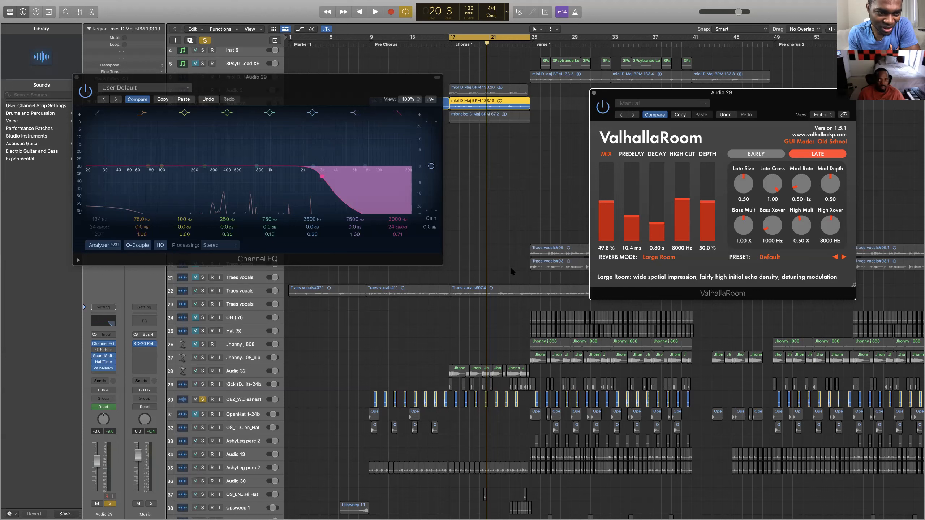
# Step: Play chorus 1 and compare Audio 29 with FF Saturn bypassed and active
pyautogui.hotkey('shift', 'space')
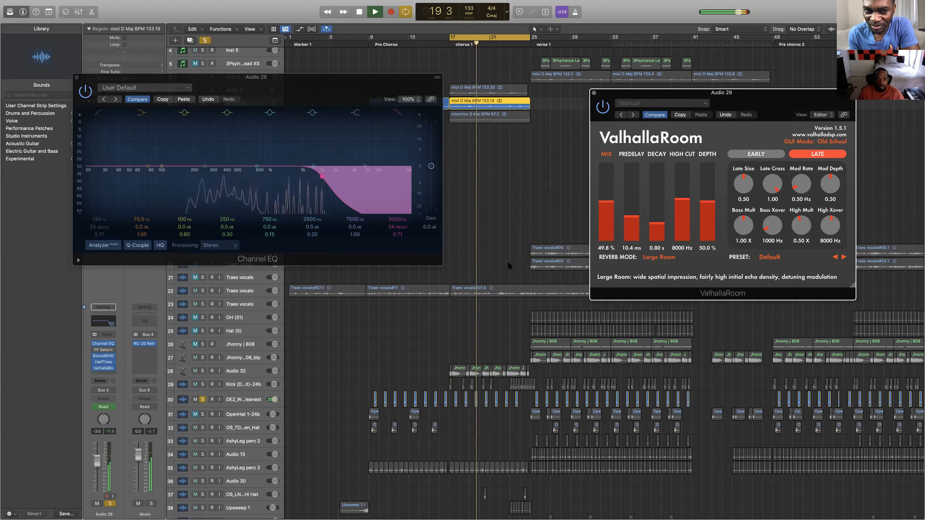
pyautogui.press('space')
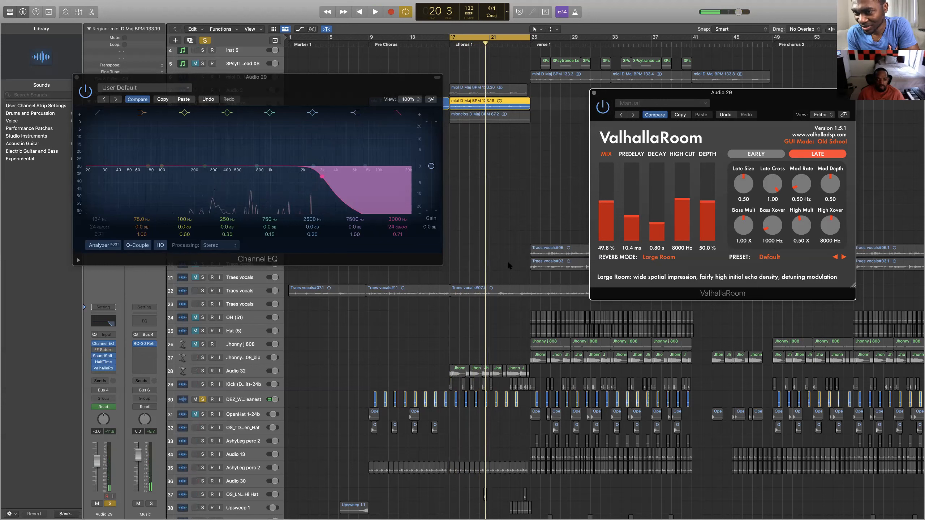
pyautogui.moveTo(97, 351)
pyautogui.press('space')
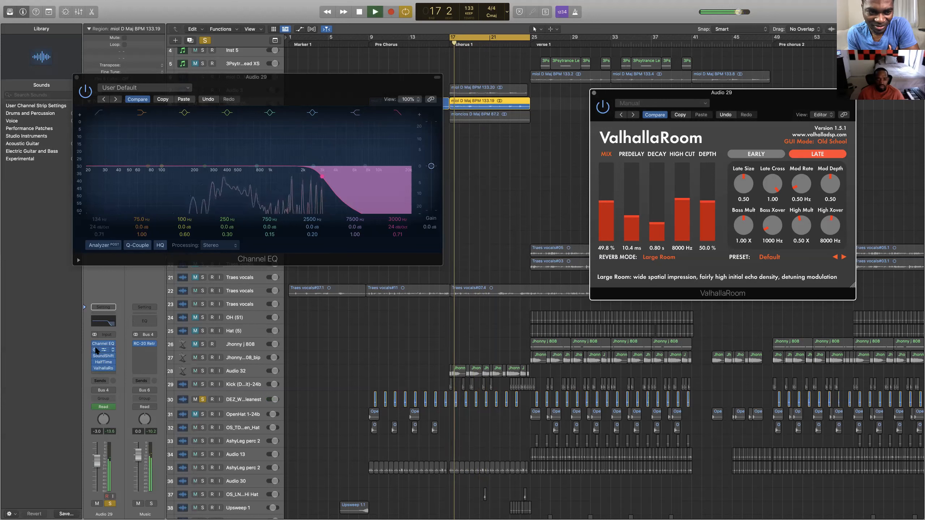
pyautogui.press('space')
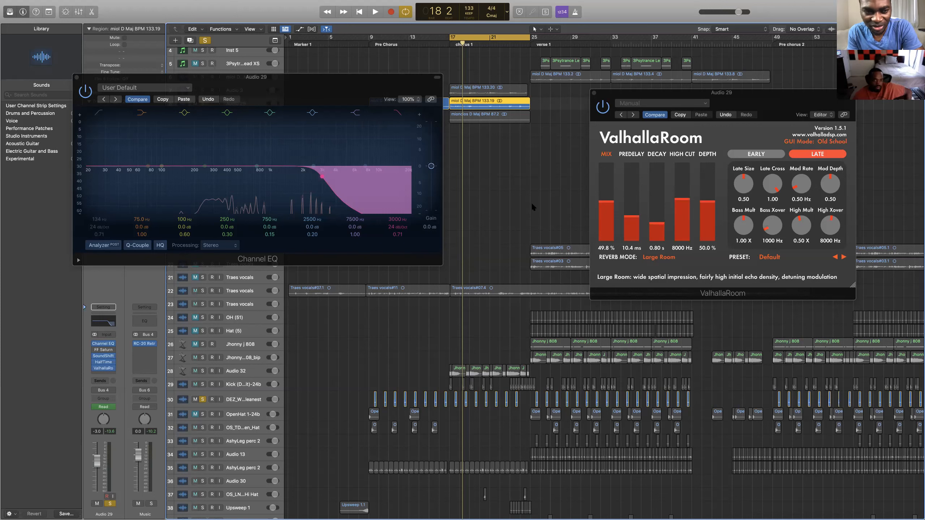
# Step: Close the Channel EQ and replace FF Saturn on Audio 29 with the Enveloper from the Dynamics plug-ins
pyautogui.click(76, 78)
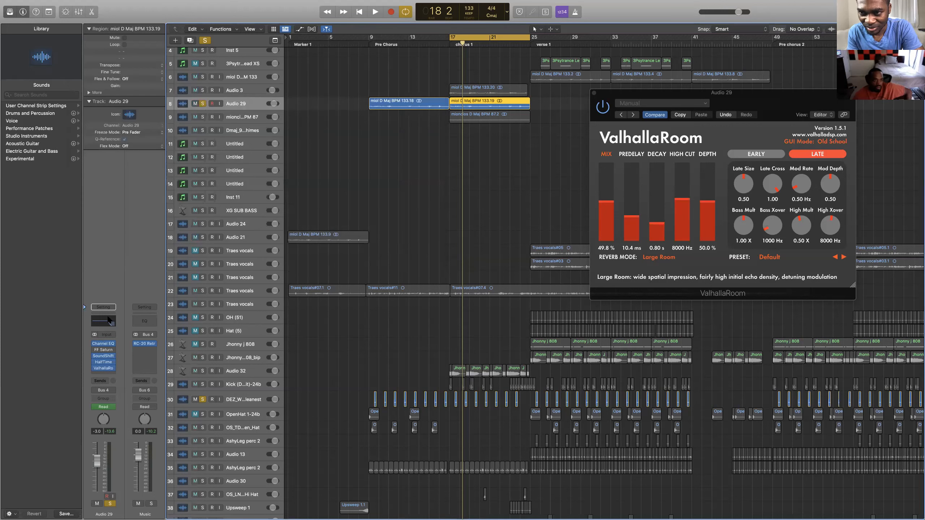
pyautogui.click(102, 373)
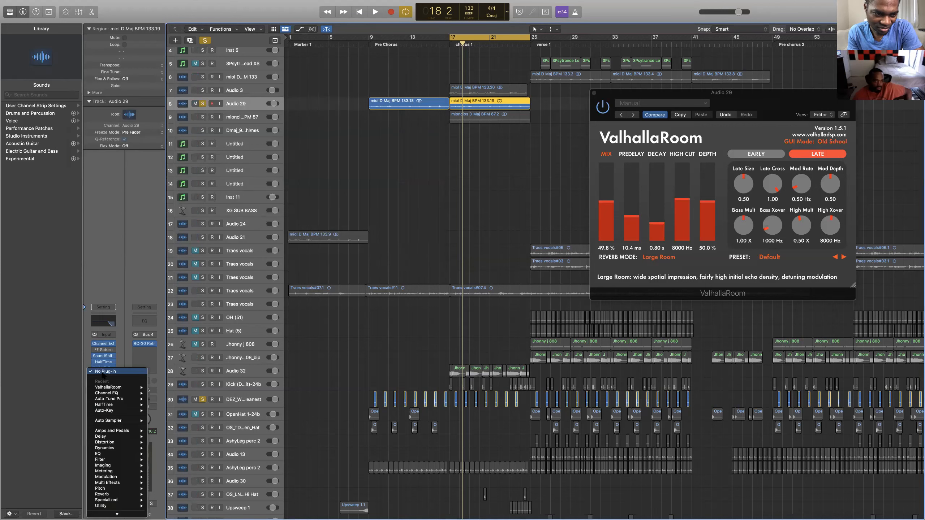
pyautogui.click(117, 348)
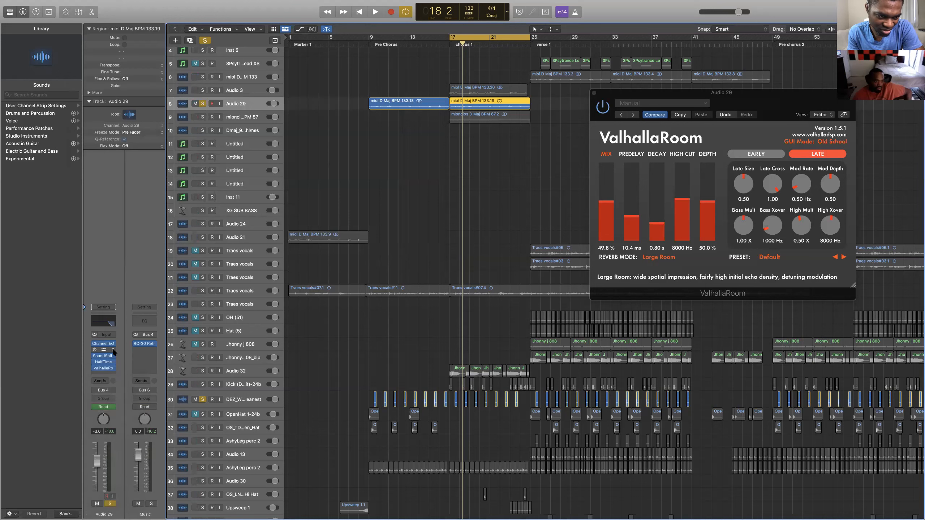
pyautogui.click(115, 350)
pyautogui.moveTo(136, 505)
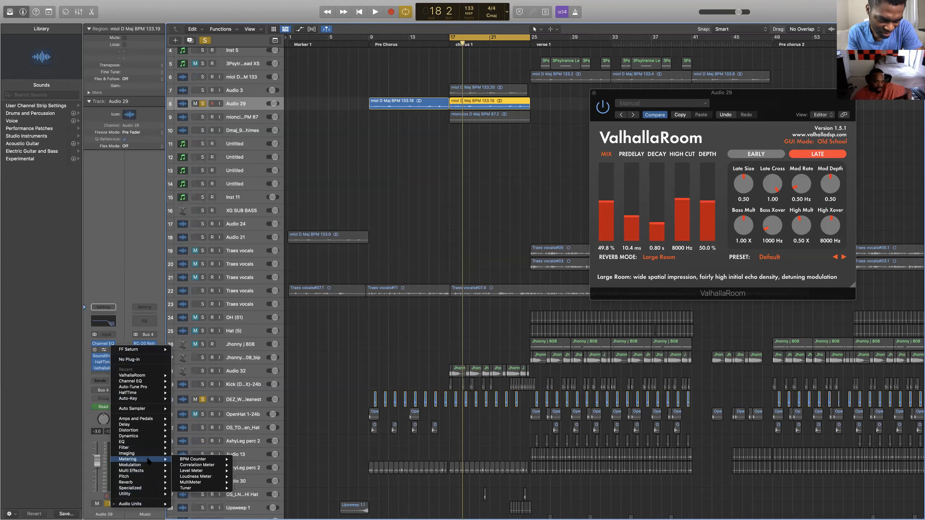
pyautogui.moveTo(147, 455)
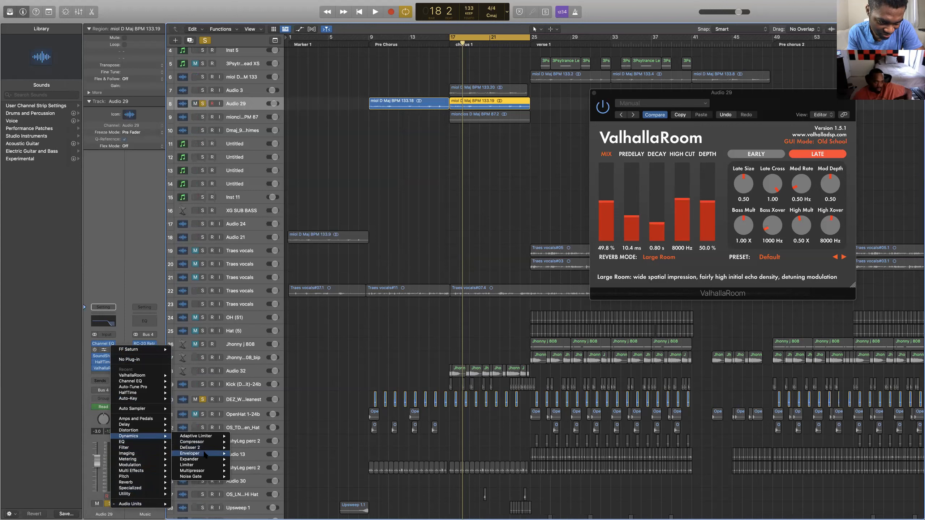
pyautogui.moveTo(200, 454)
pyautogui.click(196, 452)
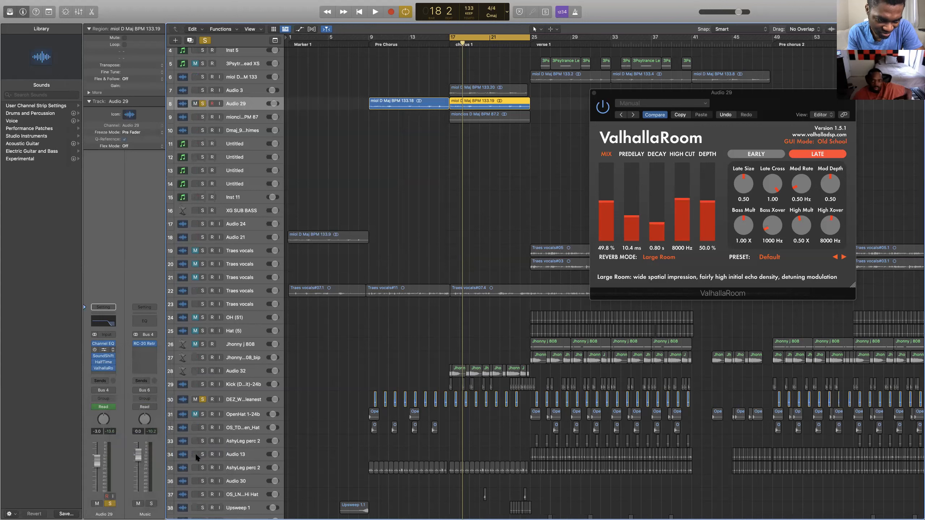
pyautogui.moveTo(394, 93); pyautogui.dragTo(463, 211)
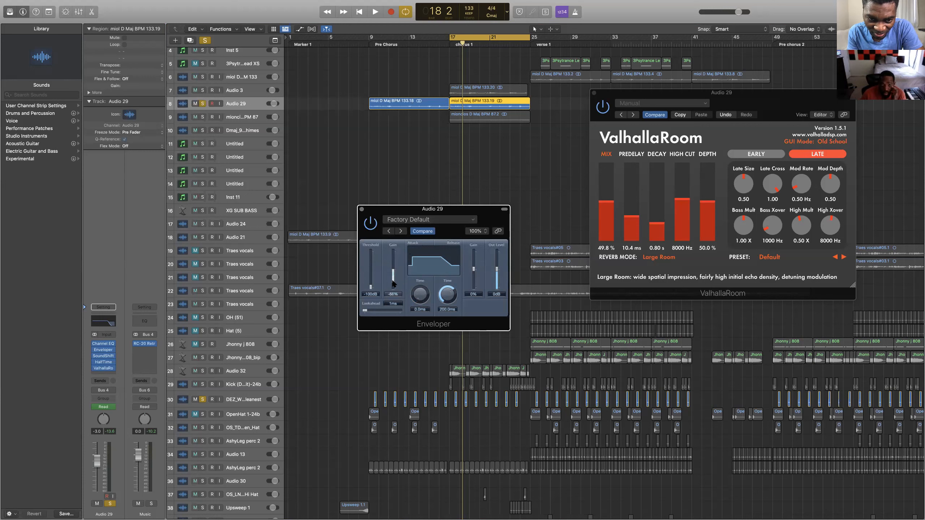
# Step: Set the Enveloper's attack gain to -100 % and its threshold to 0 dB while auditioning chorus 1
pyautogui.moveTo(393, 288); pyautogui.dragTo(394, 293)
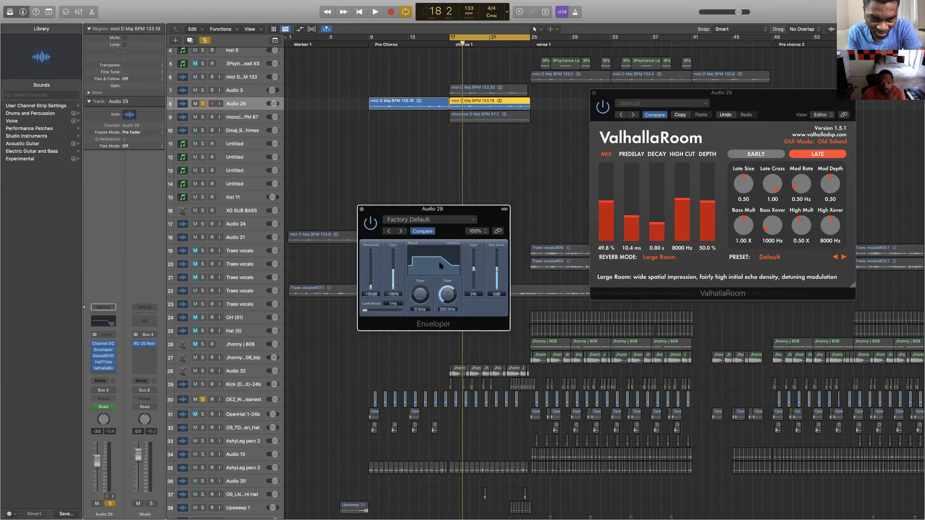
pyautogui.press('space')
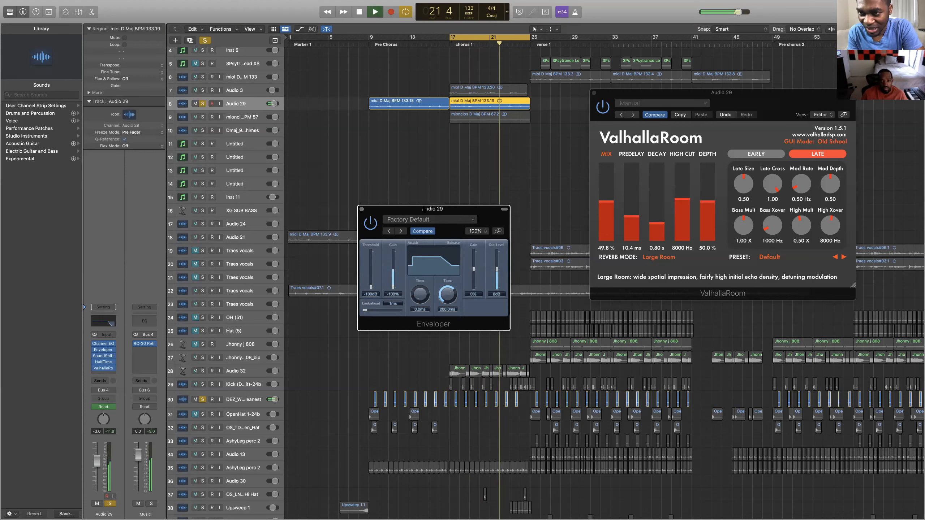
pyautogui.press('space')
pyautogui.press('space')
pyautogui.press('space')
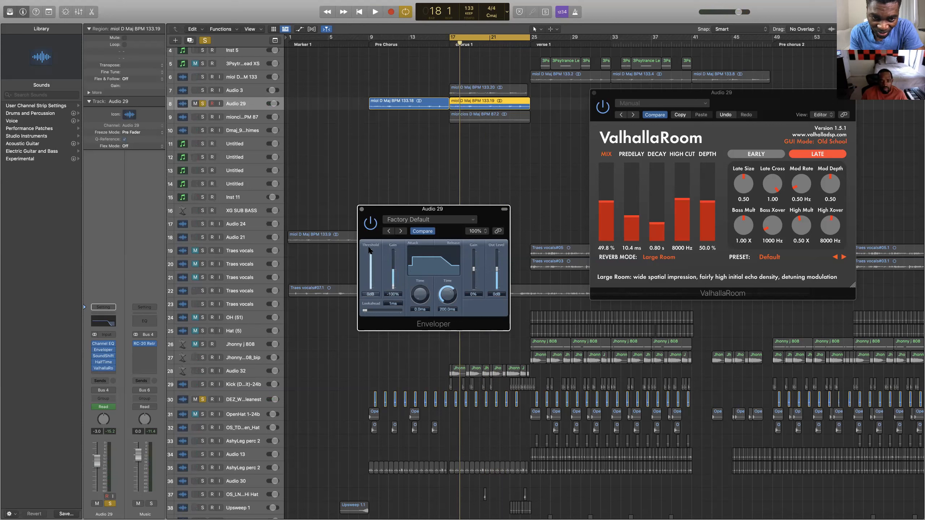
pyautogui.moveTo(371, 252); pyautogui.dragTo(374, 246)
pyautogui.press('space')
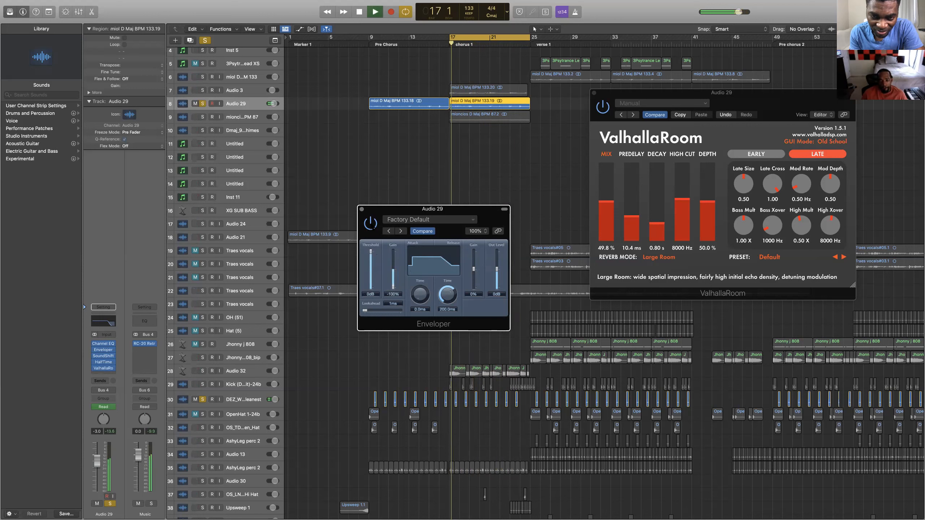
pyautogui.press('space')
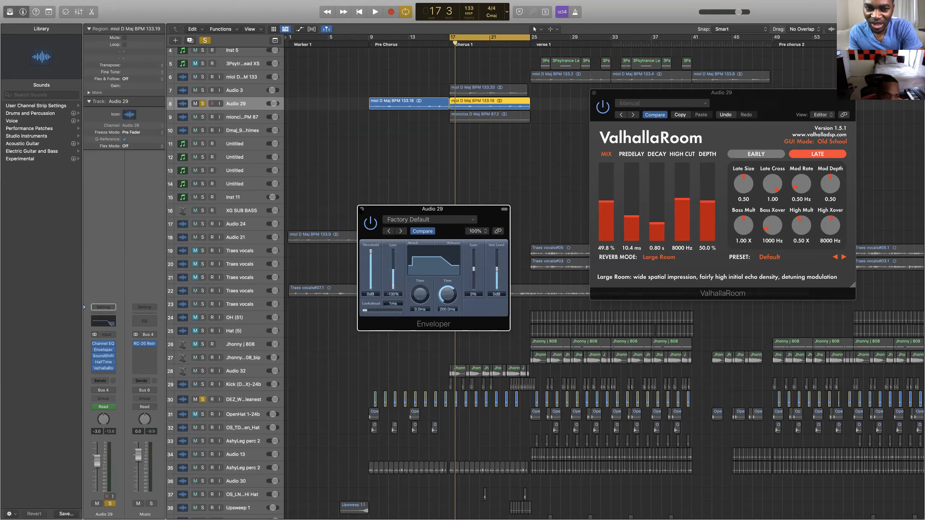
# Step: Replace the Enveloper on Audio 29 with the stereo Smack Attack (s) from the Waves Audio Units
pyautogui.click(109, 350)
pyautogui.click(112, 350)
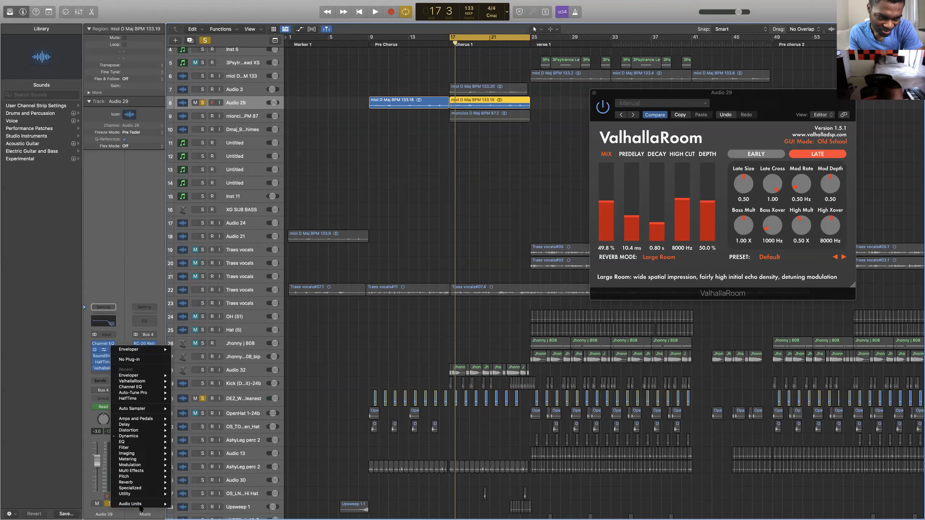
pyautogui.moveTo(140, 508)
pyautogui.moveTo(182, 509)
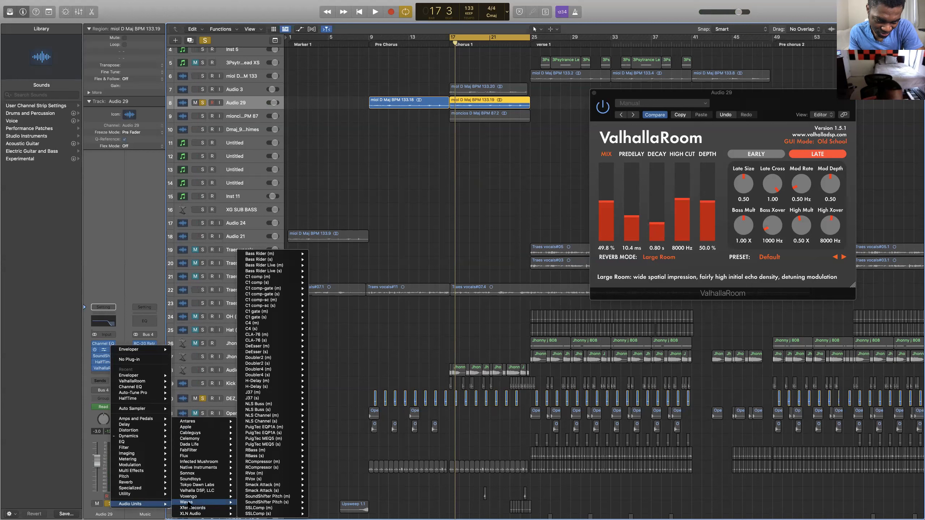
pyautogui.moveTo(186, 474)
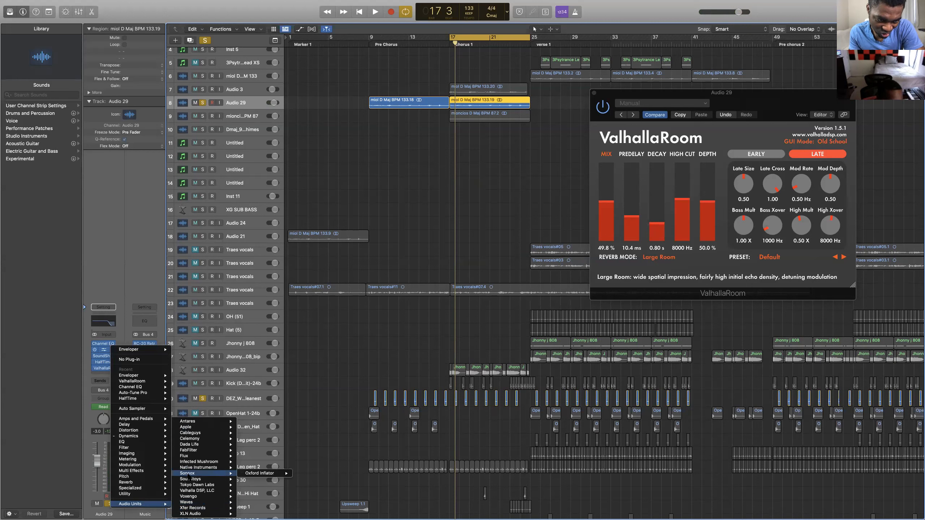
pyautogui.moveTo(202, 452)
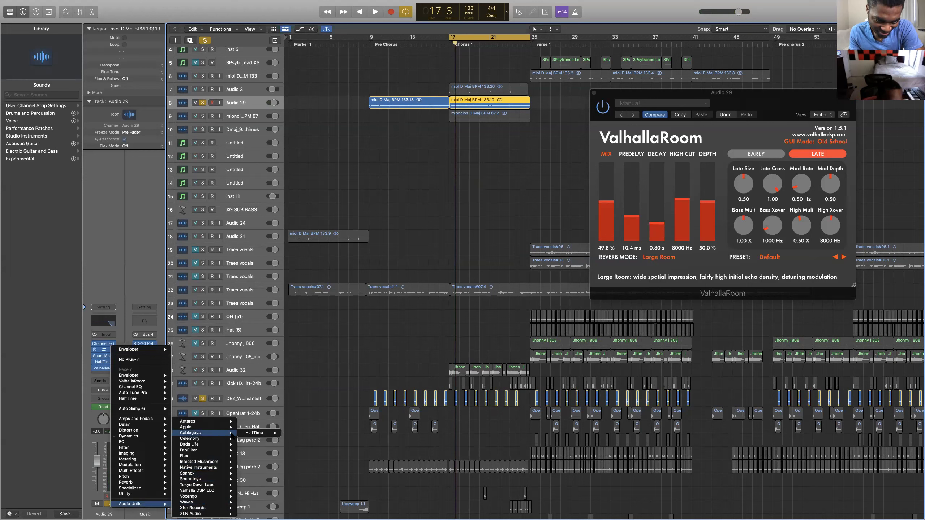
pyautogui.moveTo(254, 437)
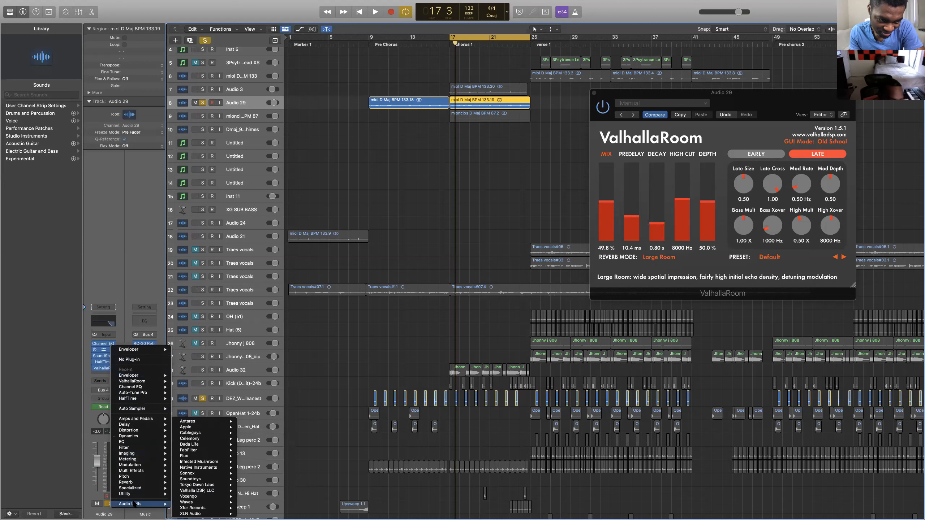
pyautogui.moveTo(265, 491)
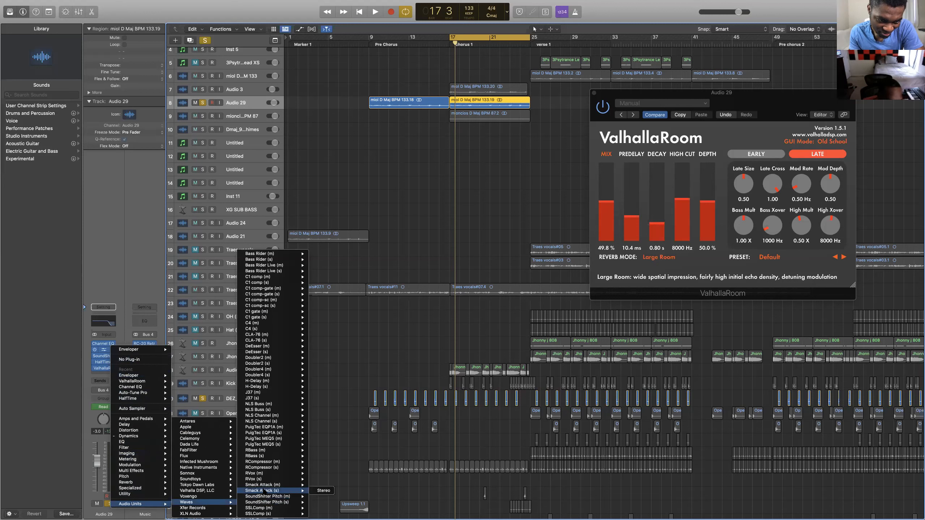
pyautogui.click(324, 490)
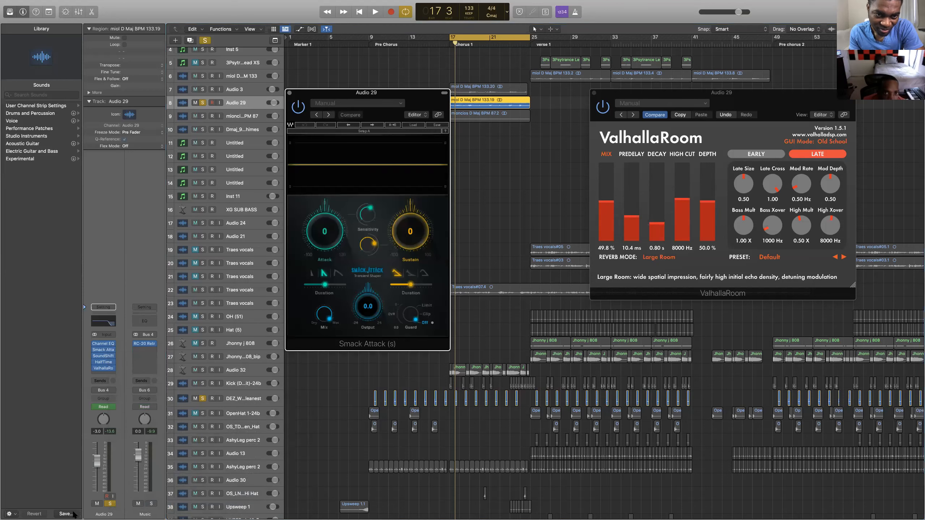
# Step: Try Smack Attack's attack at -100 on Audio 29 while playing chorus 1
pyautogui.moveTo(420, 105); pyautogui.dragTo(430, 174)
pyautogui.moveTo(334, 301); pyautogui.dragTo(335, 310)
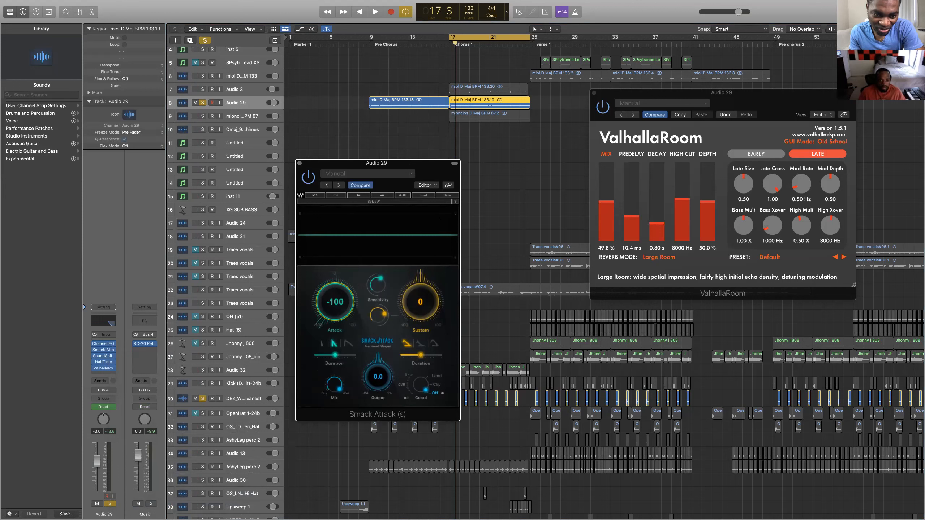
pyautogui.press('space')
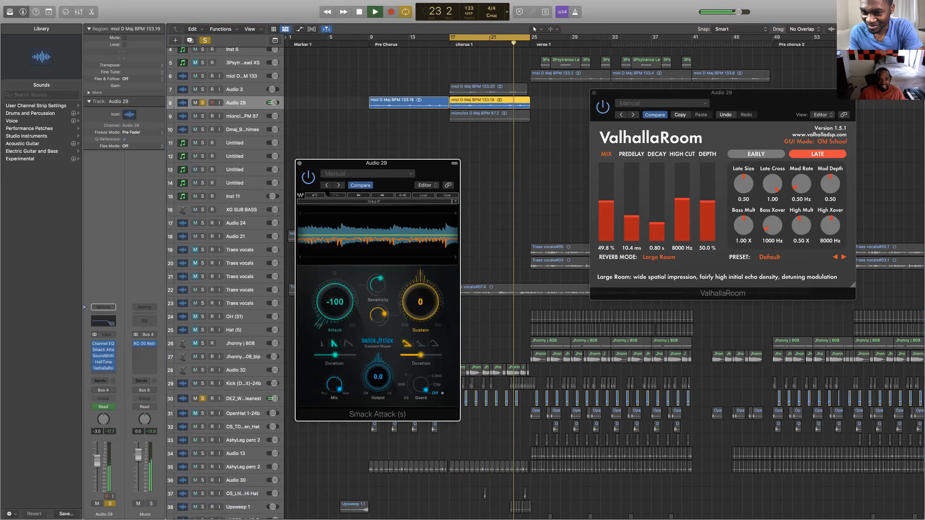
pyautogui.press('space')
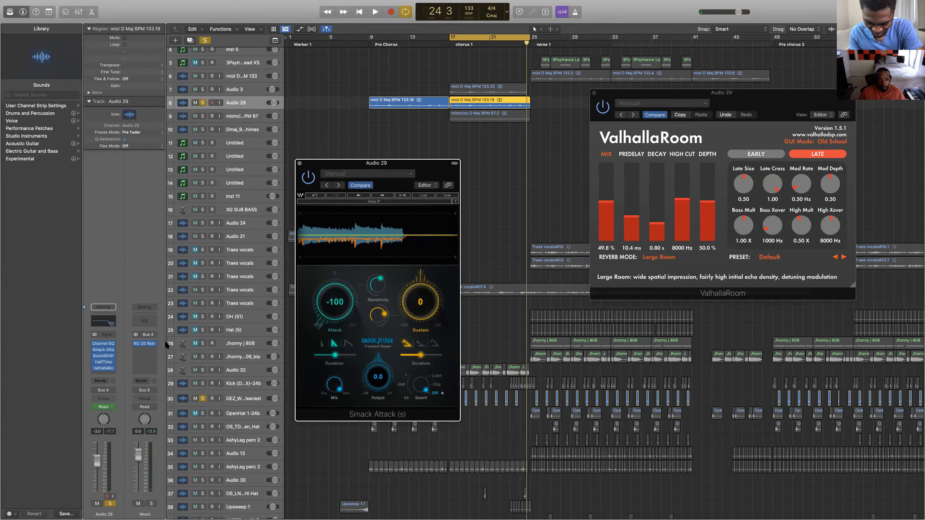
# Step: Try a ValhallaRoom decay of 1.26 s while playing chorus 1 and comparing Smack Attack's attack at 100 and -100
pyautogui.click(661, 237)
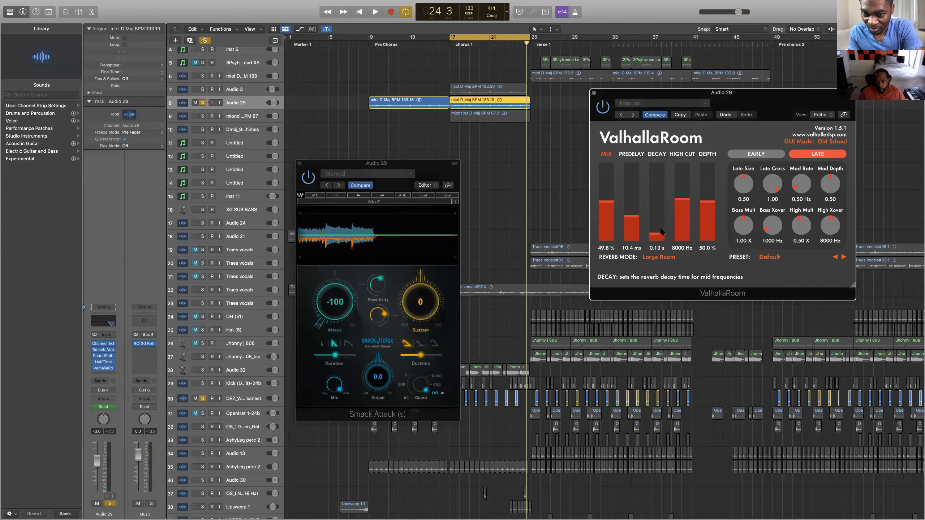
pyautogui.scroll(3, 660, 220)
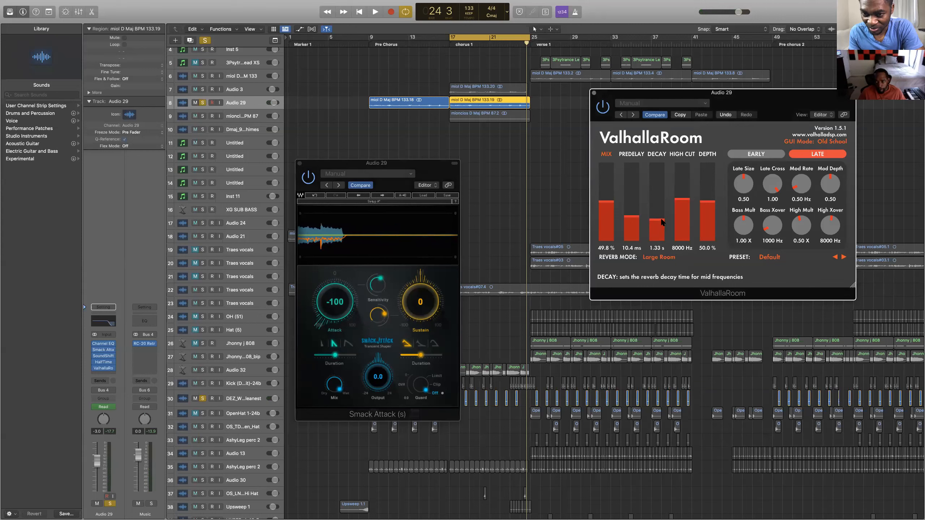
pyautogui.scroll(1, 659, 218)
pyautogui.press('space')
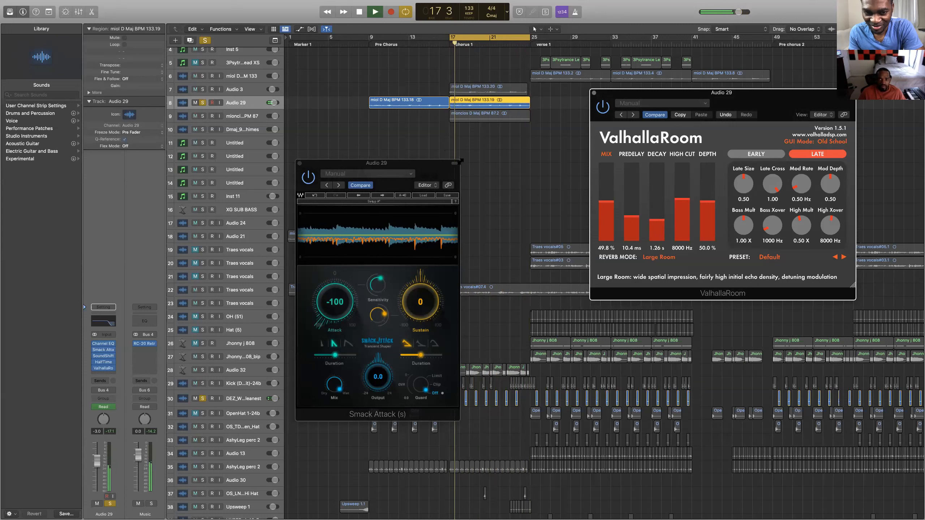
pyautogui.press('space')
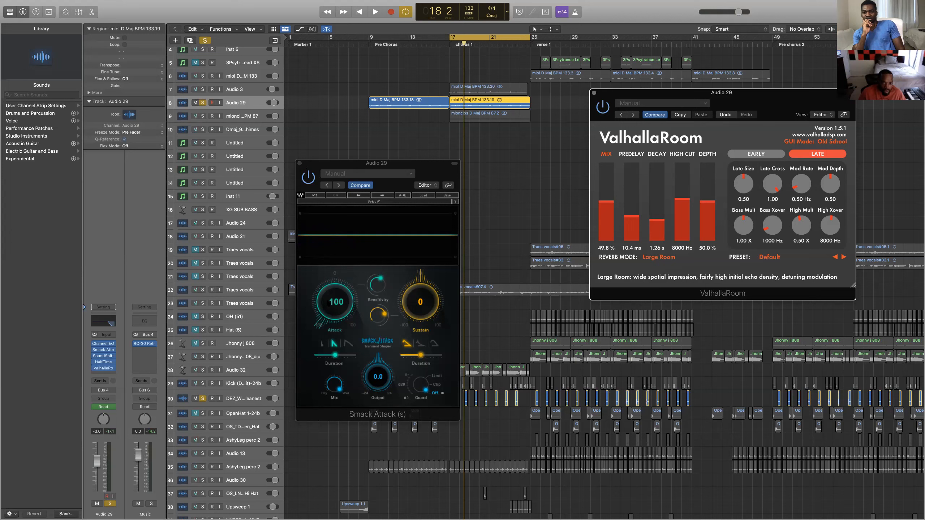
pyautogui.press('space')
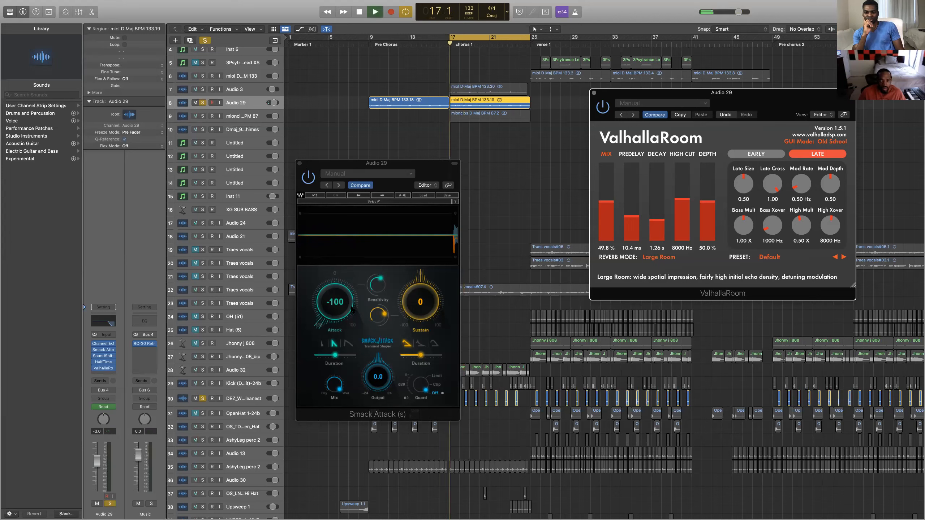
pyautogui.press('space')
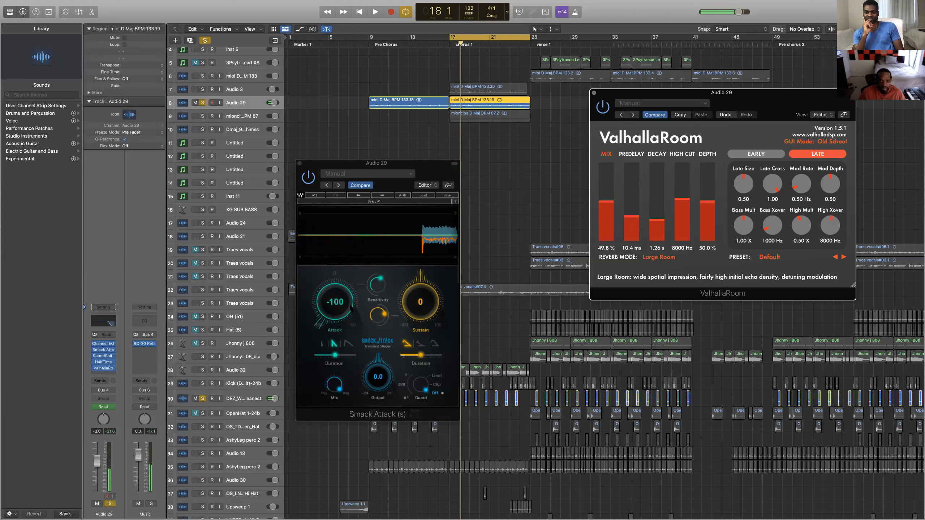
# Step: Return Smack Attack's attack to 0 and ValhallaRoom's decay to 0.80 s, audition chorus 1, and close Smack Attack
pyautogui.moveTo(352, 310); pyautogui.dragTo(353, 273)
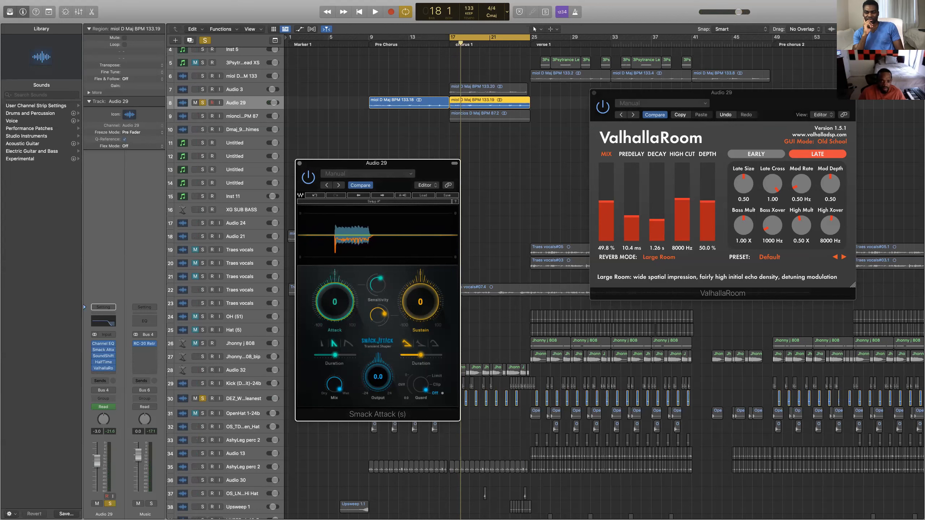
pyautogui.moveTo(658, 217); pyautogui.dragTo(659, 221)
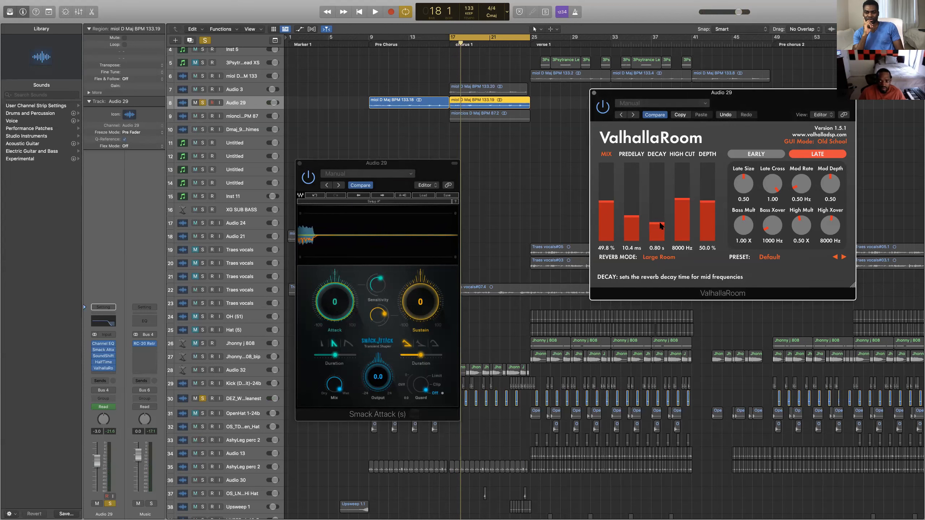
pyautogui.press('space')
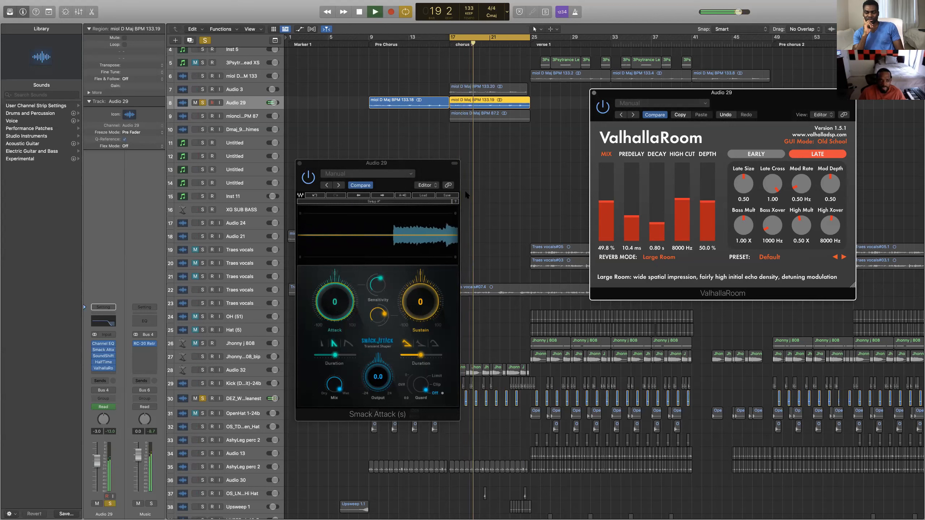
pyautogui.press('space')
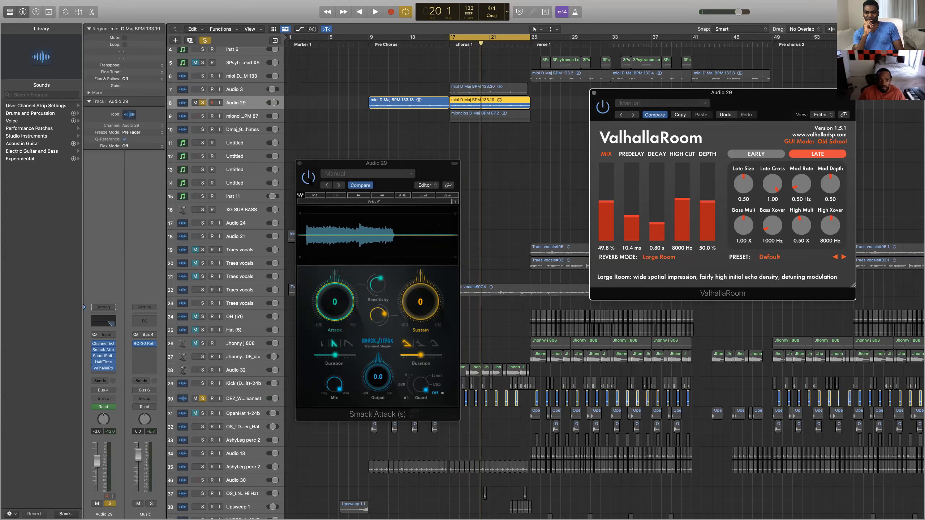
pyautogui.click(299, 163)
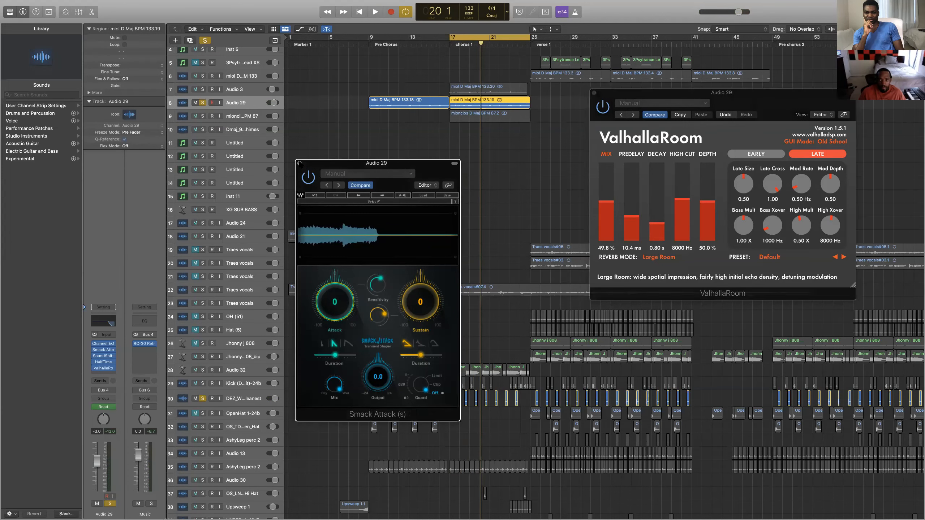
# Step: Try a ValhallaRoom decay of 0.40 s and a Channel EQ high cut at 6050 Hz on Audio 29 while playing chorus 1
pyautogui.click(657, 226)
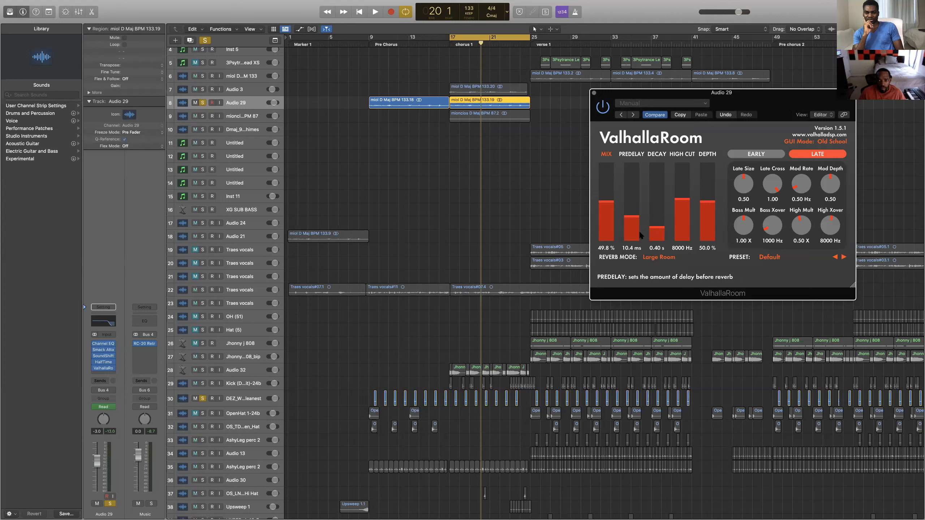
pyautogui.click(114, 321)
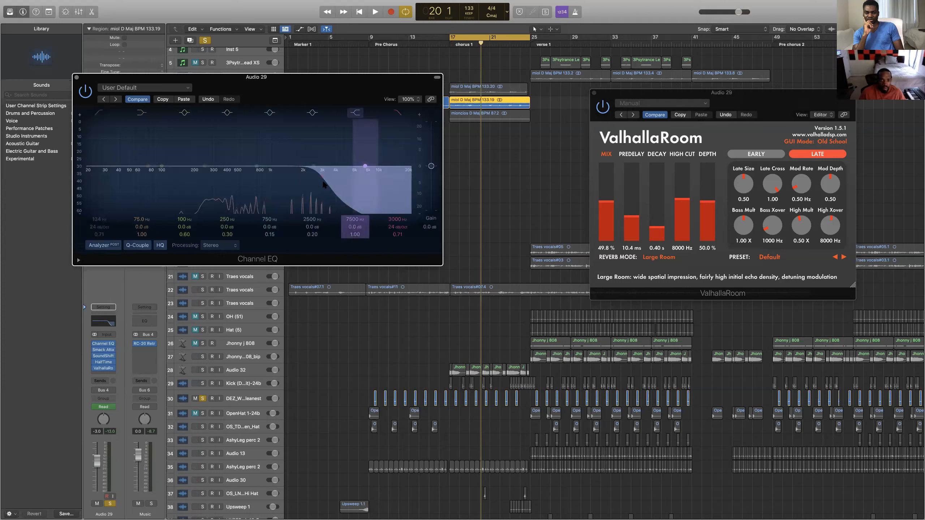
pyautogui.moveTo(324, 177); pyautogui.dragTo(355, 178)
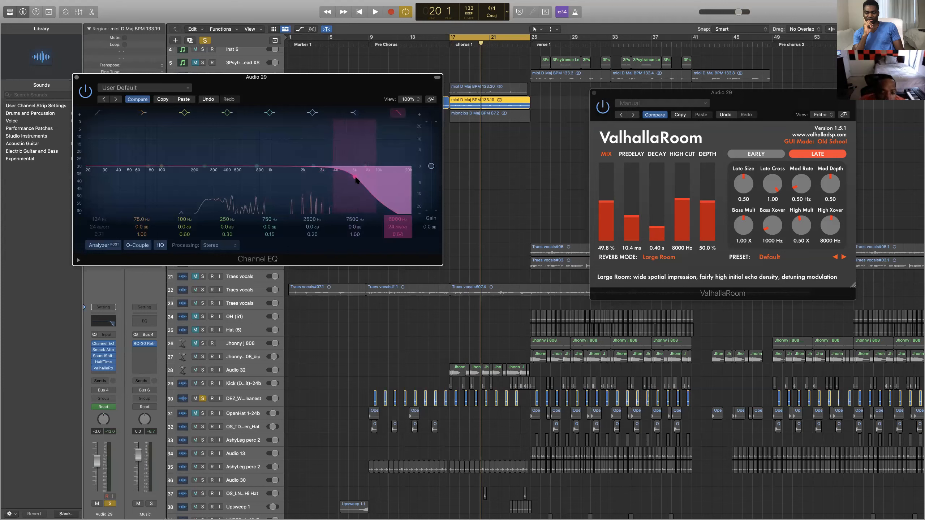
pyautogui.moveTo(355, 180); pyautogui.dragTo(353, 175)
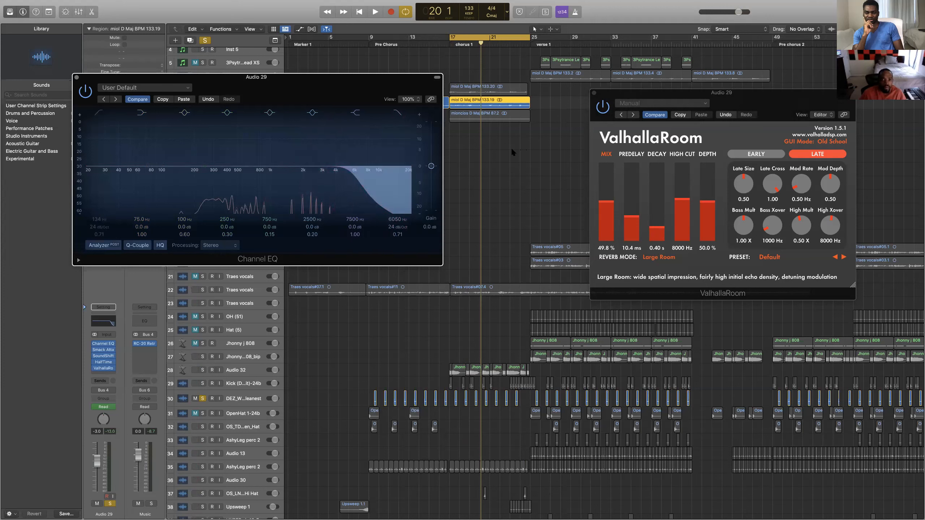
pyautogui.press('space')
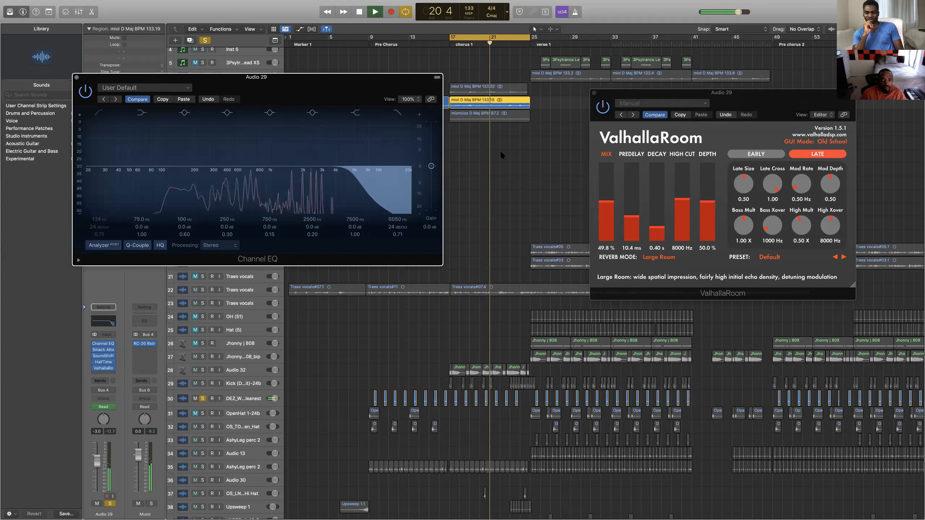
pyautogui.press('space')
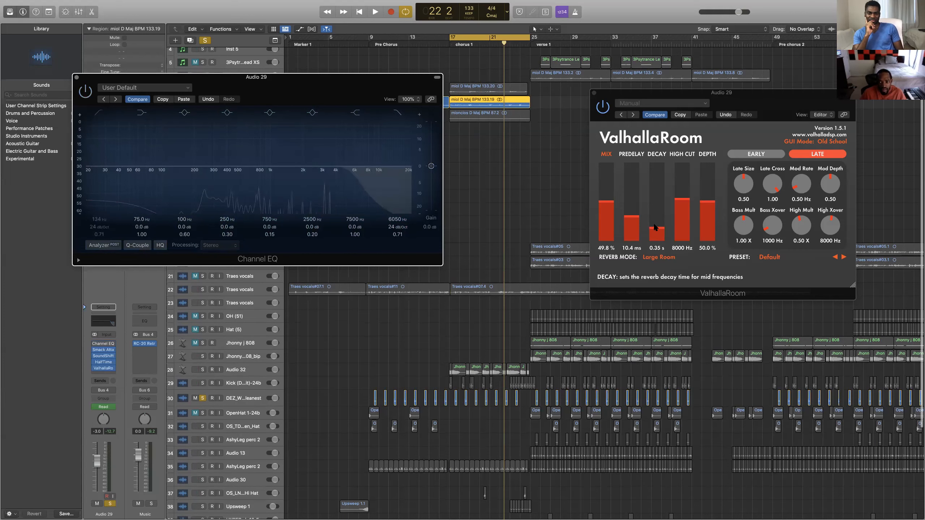
# Step: Audition chorus 1 with the Channel EQ bypassed and a ValhallaRoom decay of 0.20 s, and set the predelay to 10.5 ms
pyautogui.moveTo(655, 225); pyautogui.dragTo(656, 234)
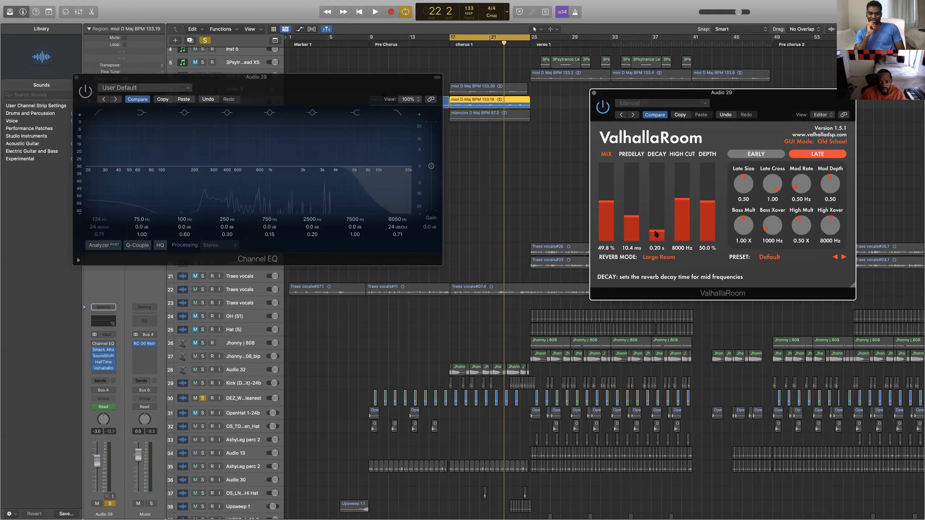
pyautogui.press('space')
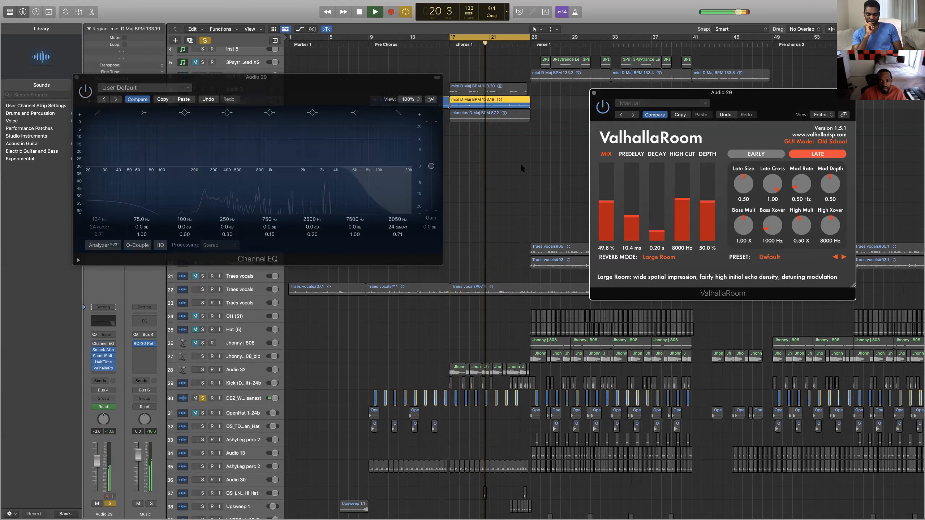
pyautogui.press('space')
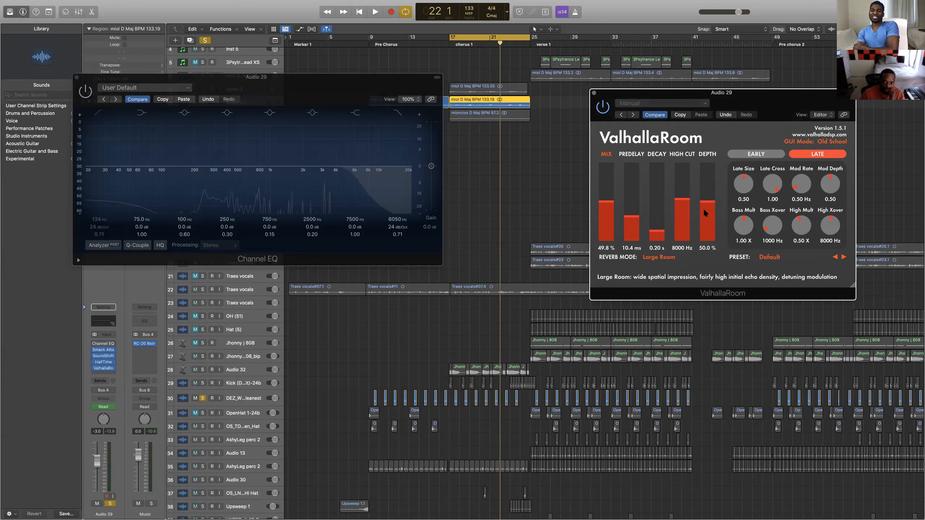
pyautogui.scroll(-2, 632, 216)
pyautogui.scroll(3, 633, 215)
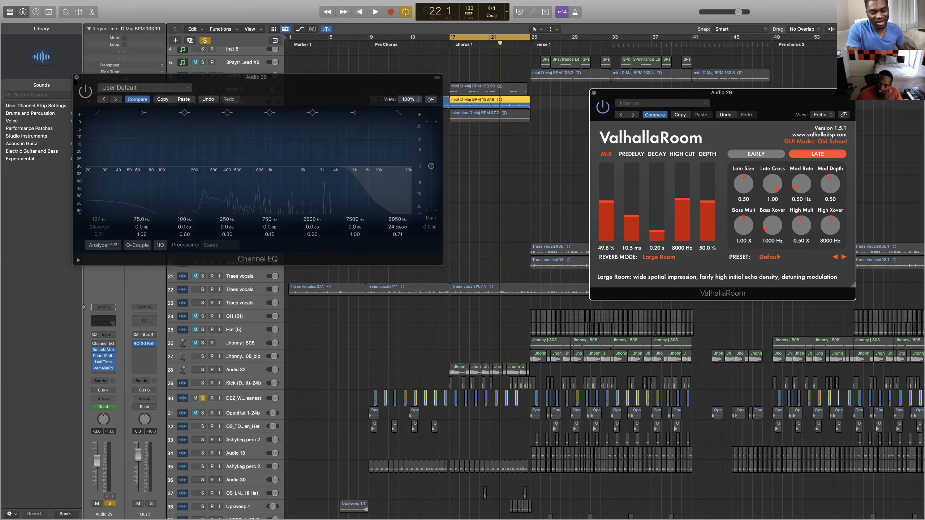
# Step: Re-enable Audio 29's Channel EQ with its high cut at 3000 Hz and set ValhallaRoom's decay to 1.26 s
pyautogui.click(76, 78)
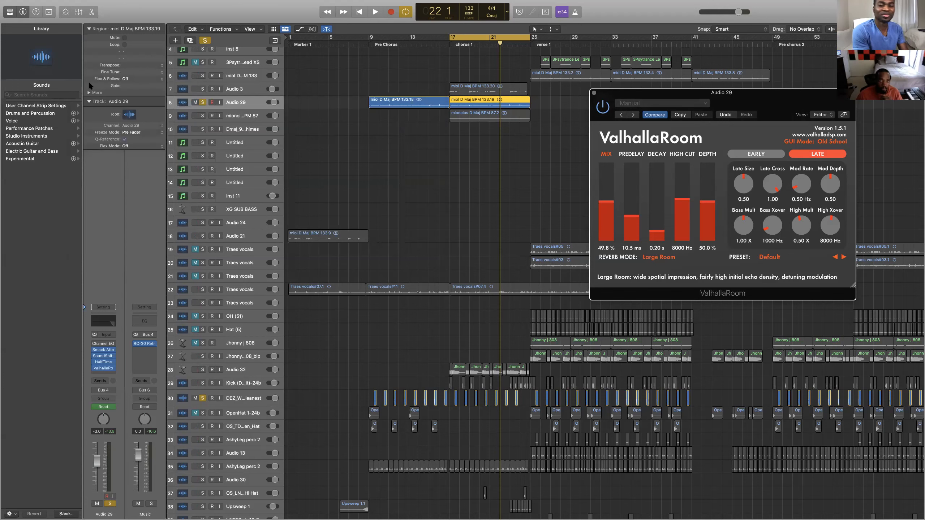
pyautogui.click(104, 344)
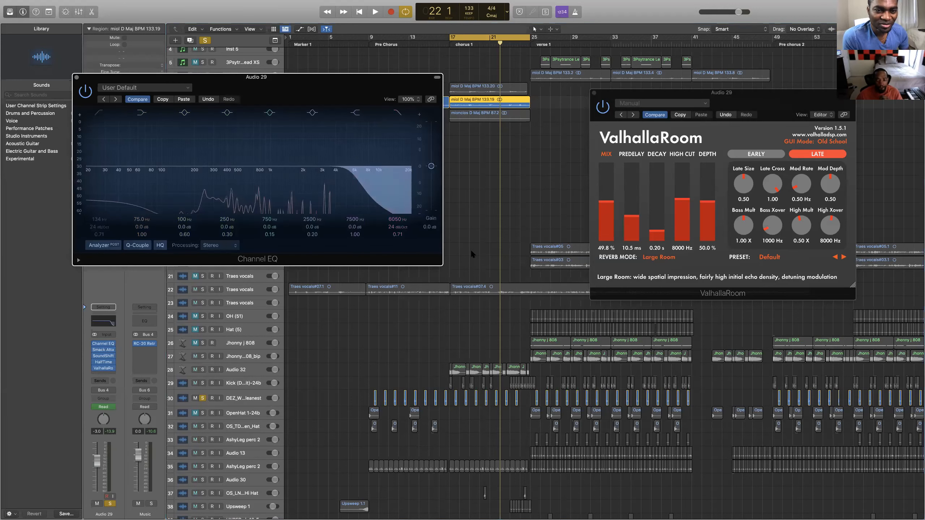
pyautogui.moveTo(353, 177); pyautogui.dragTo(321, 177)
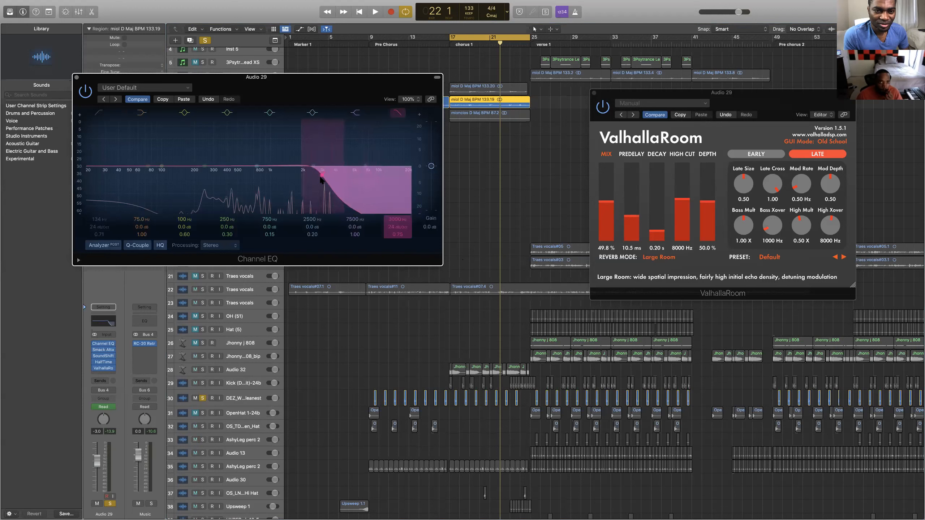
pyautogui.click(656, 231)
pyautogui.moveTo(656, 231); pyautogui.dragTo(657, 220)
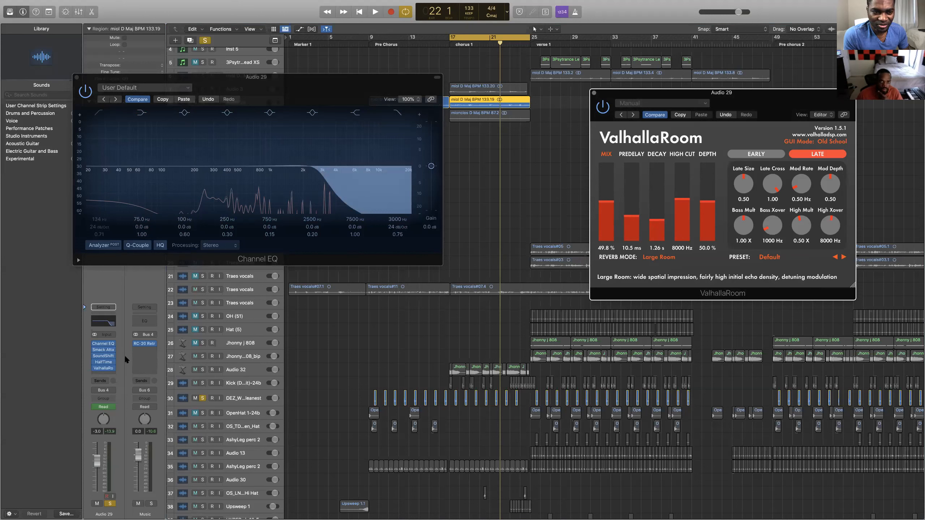
# Step: Set Smack Attack's attack on Audio 29 to -100 and audition chorus 1
pyautogui.moveTo(106, 355)
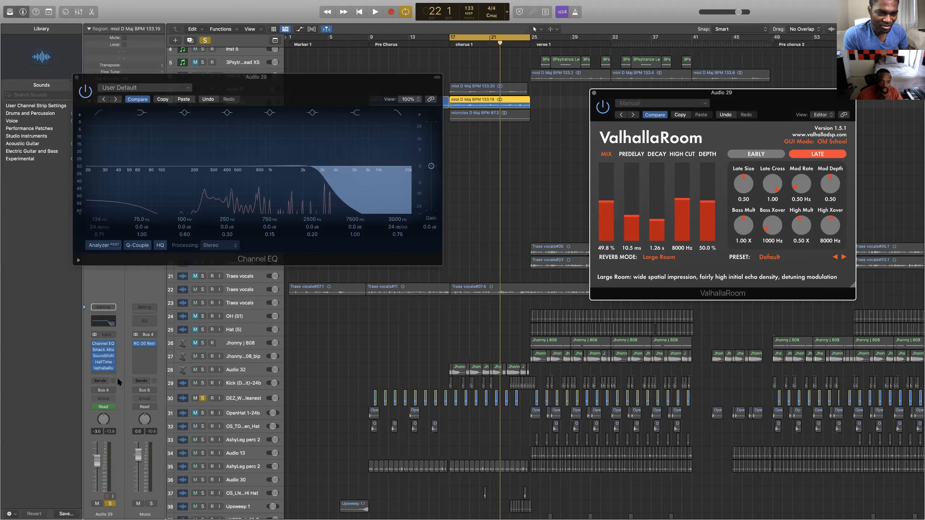
pyautogui.click(101, 352)
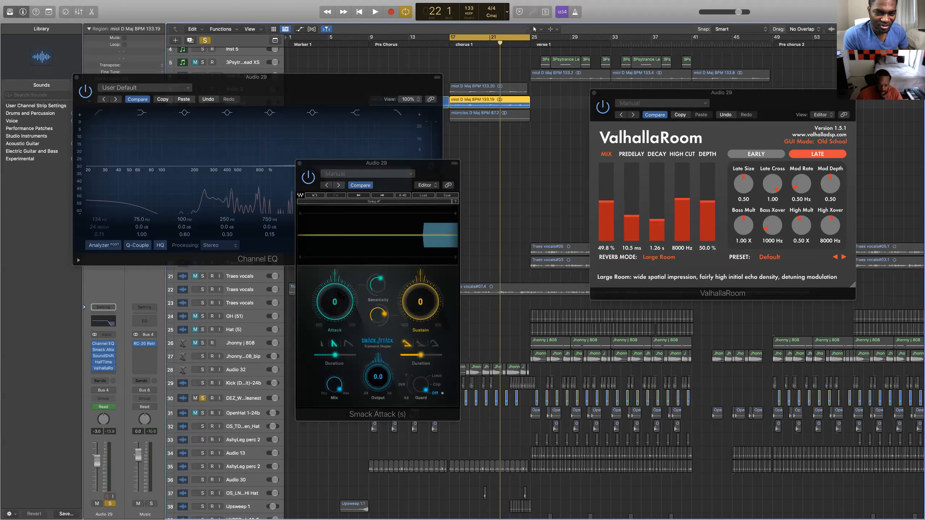
pyautogui.moveTo(345, 294); pyautogui.dragTo(345, 321)
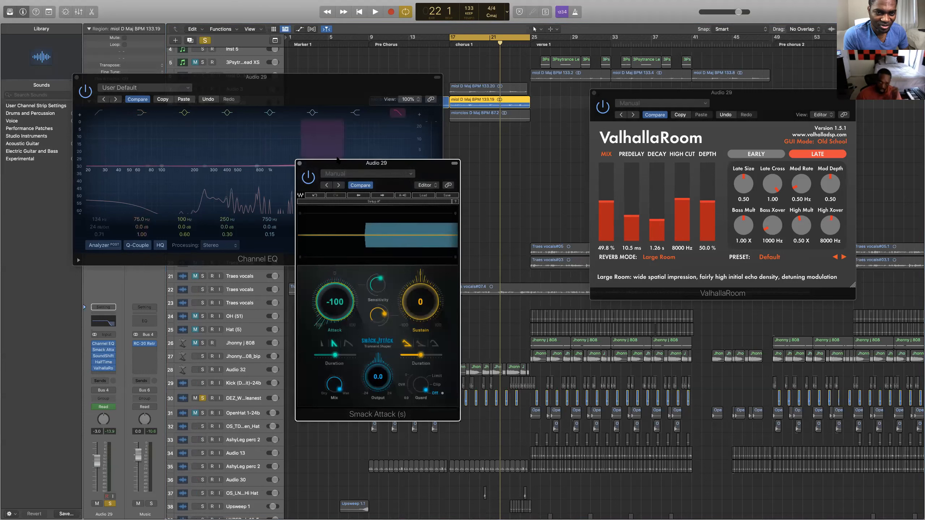
pyautogui.moveTo(415, 165); pyautogui.dragTo(503, 166)
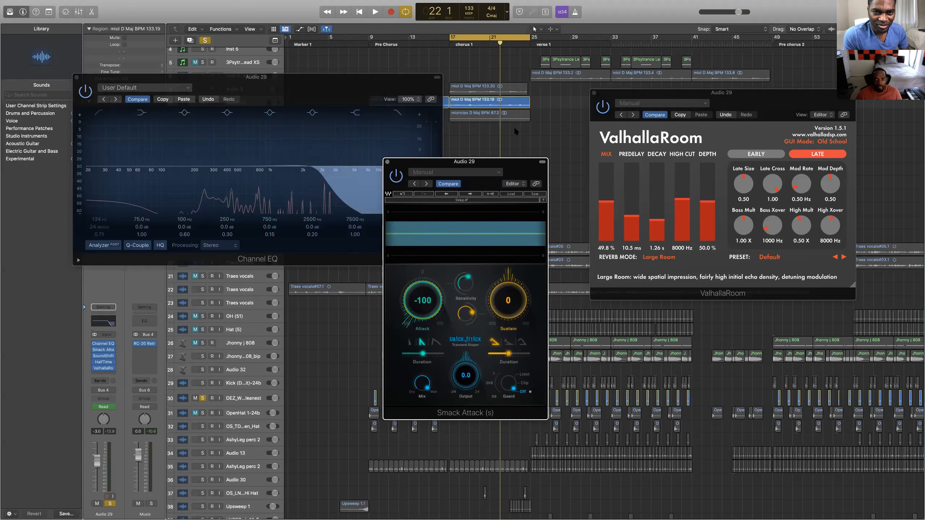
pyautogui.press('space')
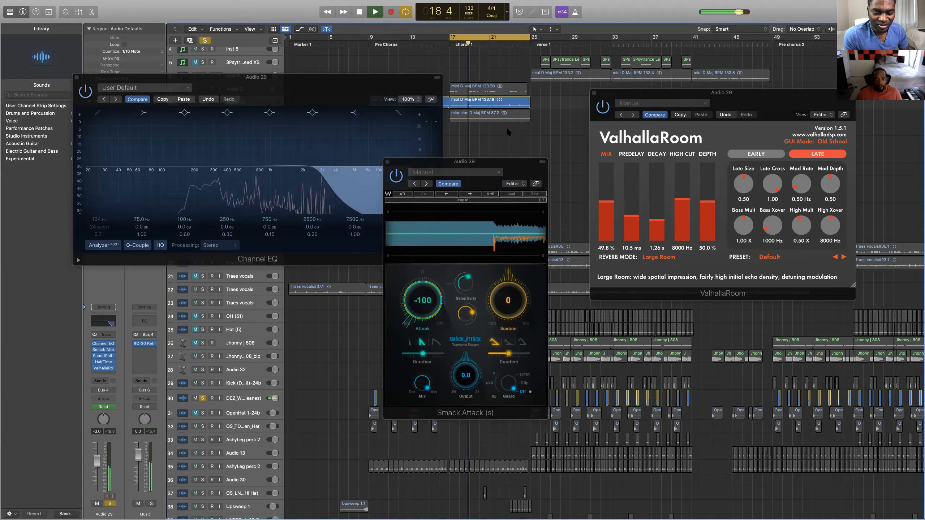
pyautogui.press('space')
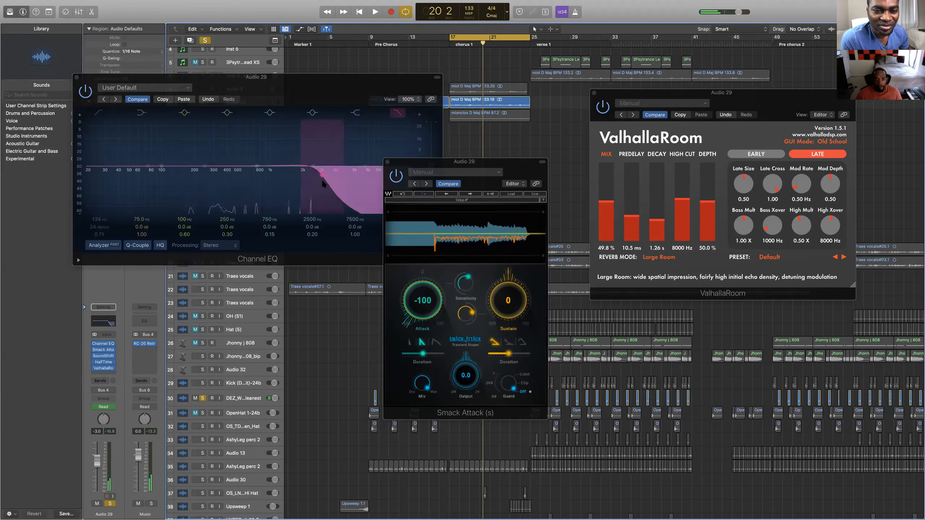
# Step: Lower Audio 29's EQ high cut to 1000 Hz and set ValhallaRoom's predelay to 0.0 ms, decay to 2.19 s and mix to 69.7 %
pyautogui.moveTo(324, 182); pyautogui.dragTo(270, 178)
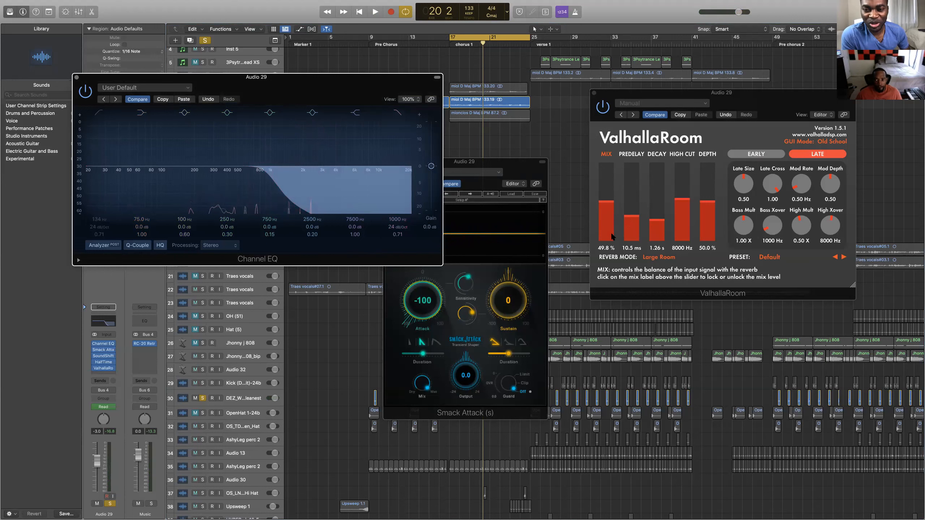
pyautogui.moveTo(657, 223); pyautogui.dragTo(635, 254)
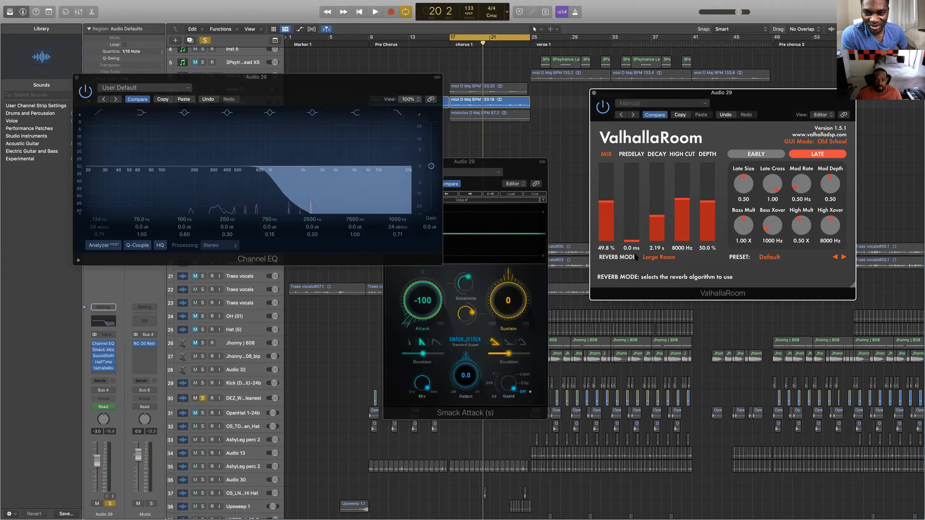
pyautogui.moveTo(604, 205); pyautogui.dragTo(601, 185)
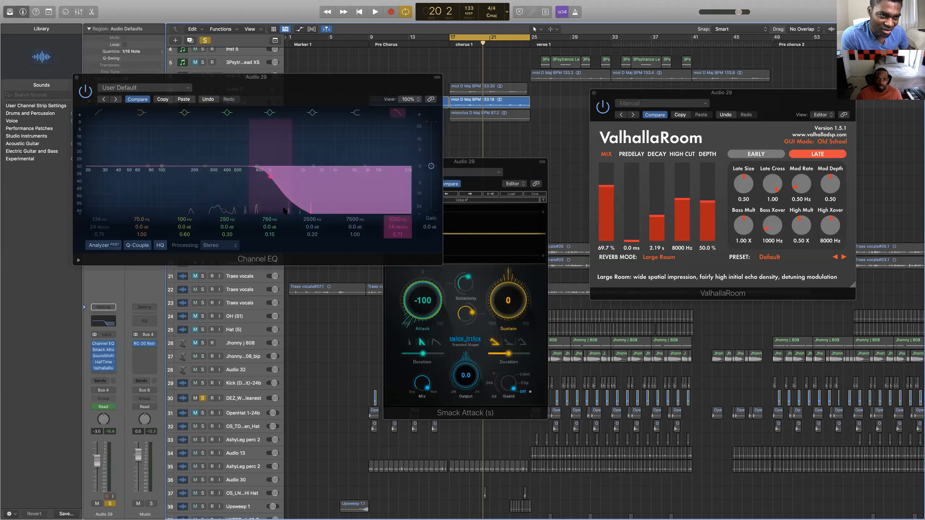
# Step: Set Audio 29's EQ high cut to 980 Hz with Q 0.67, enable a low cut at 101 Hz, and audition chorus 1
pyautogui.scroll(-3, 286, 207)
pyautogui.moveTo(272, 179); pyautogui.dragTo(271, 174)
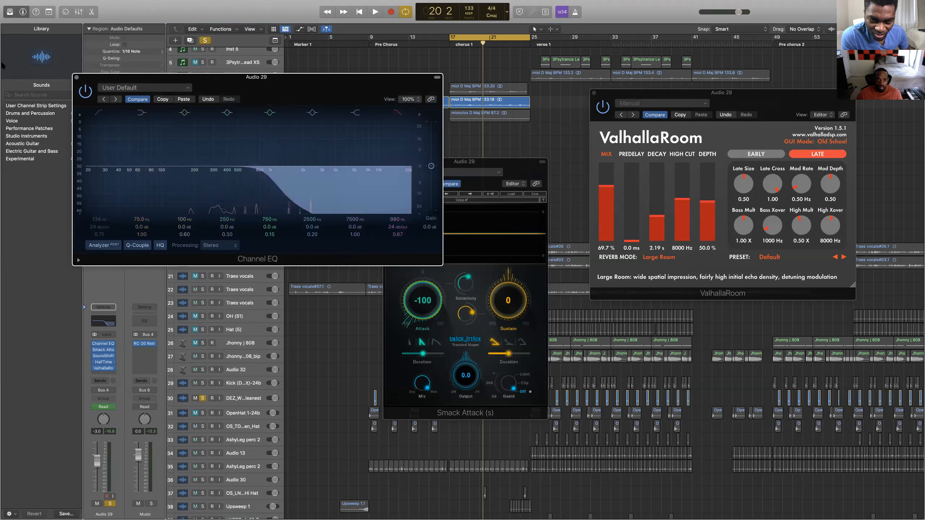
pyautogui.click(99, 113)
pyautogui.moveTo(168, 179)
pyautogui.mouseDown()
pyautogui.moveTo(138, 179)
pyautogui.moveTo(161, 178)
pyautogui.mouseUp()
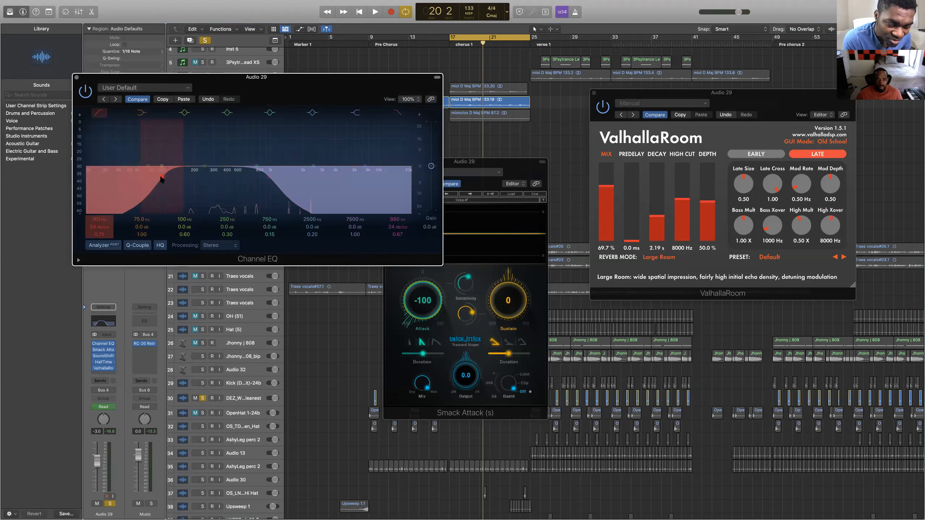
pyautogui.press('space')
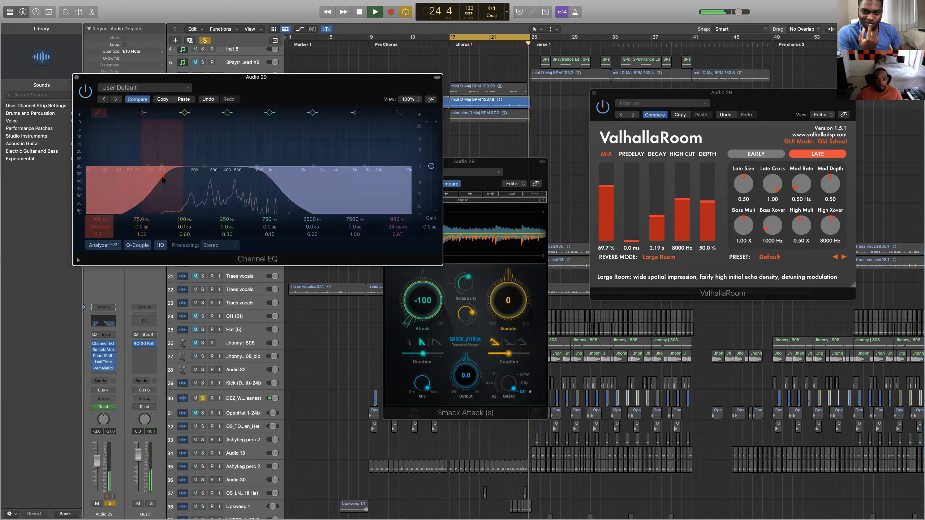
pyautogui.press('space')
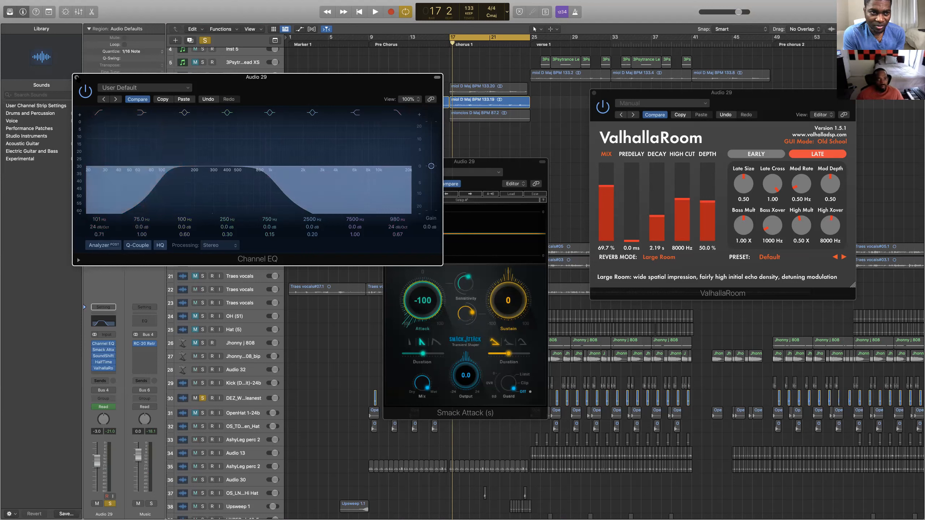
# Step: Close Audio 29's Channel EQ, Smack Attack and ValhallaRoom windows
pyautogui.click(77, 78)
pyautogui.click(387, 162)
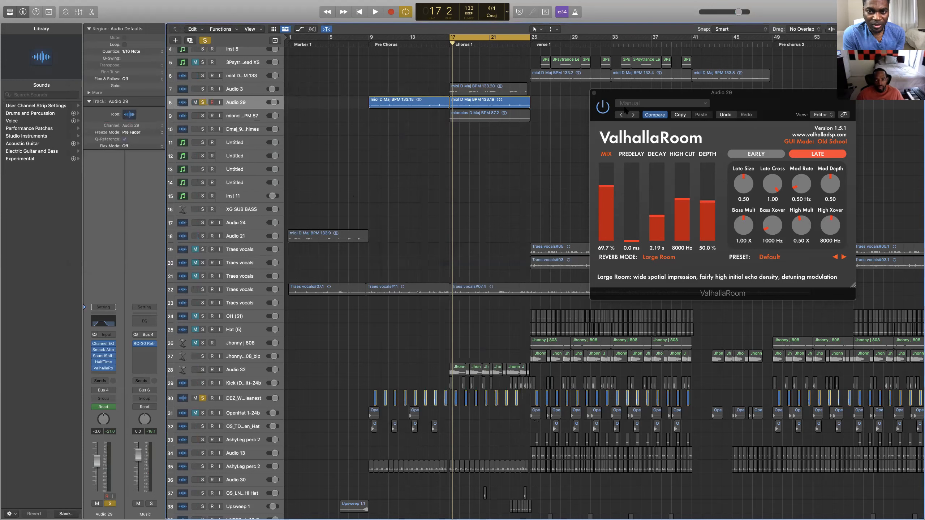
pyautogui.click(594, 93)
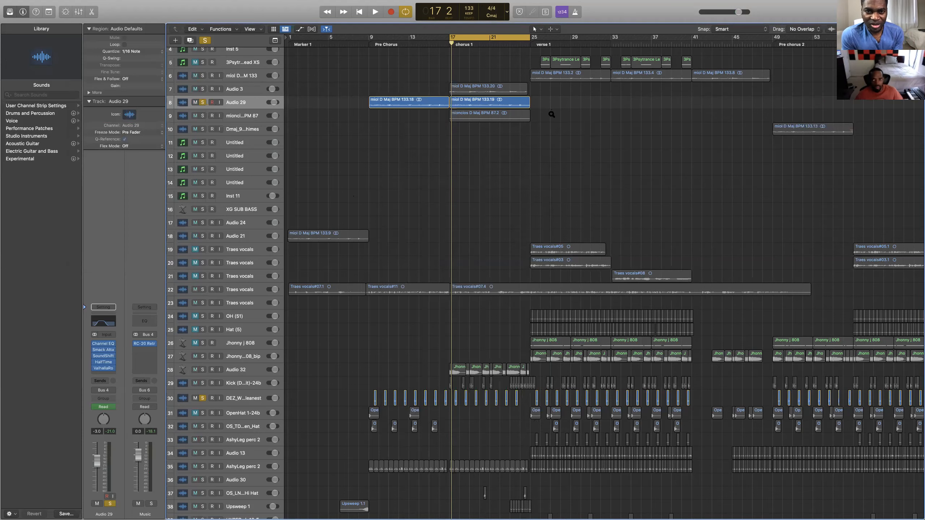
# Step: Solo Audio 3 in place of Audio 29 and audition it in chorus 1
pyautogui.scroll(-5, 527, 115)
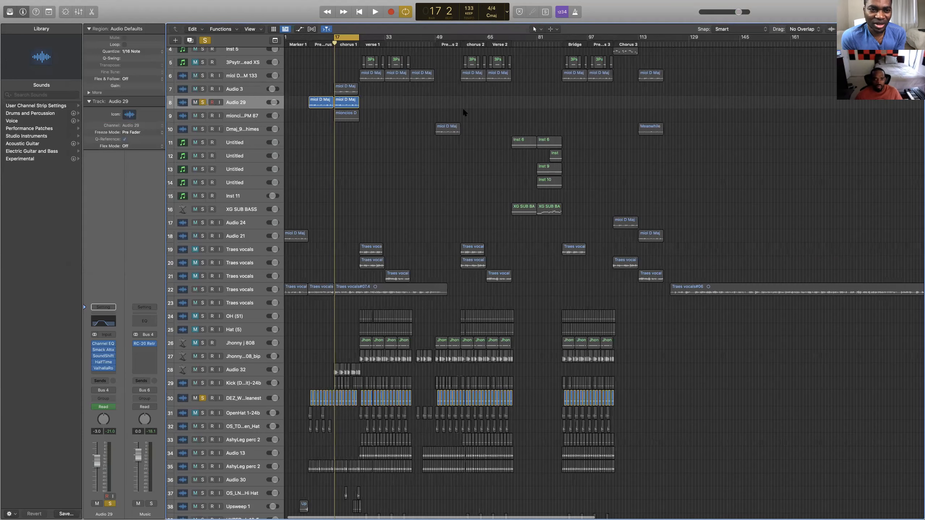
pyautogui.scroll(5, 462, 107)
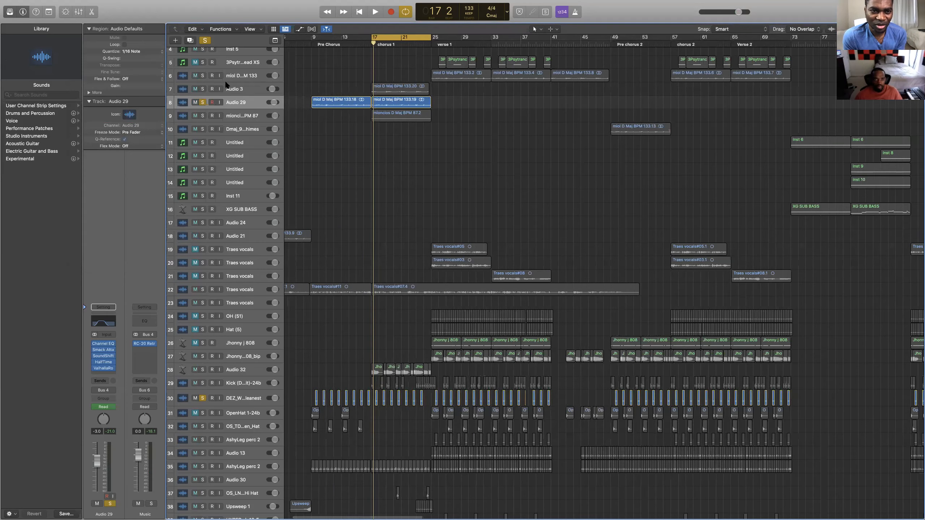
pyautogui.click(243, 86)
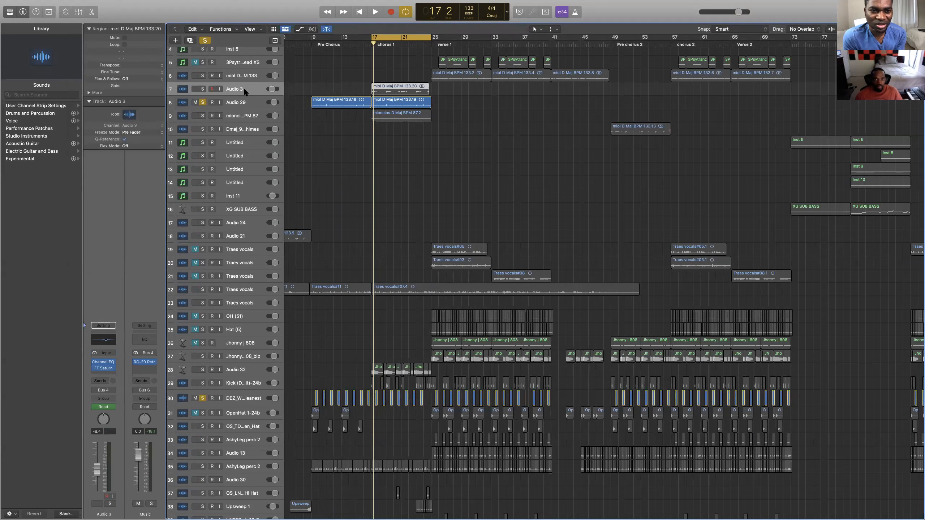
pyautogui.click(201, 89)
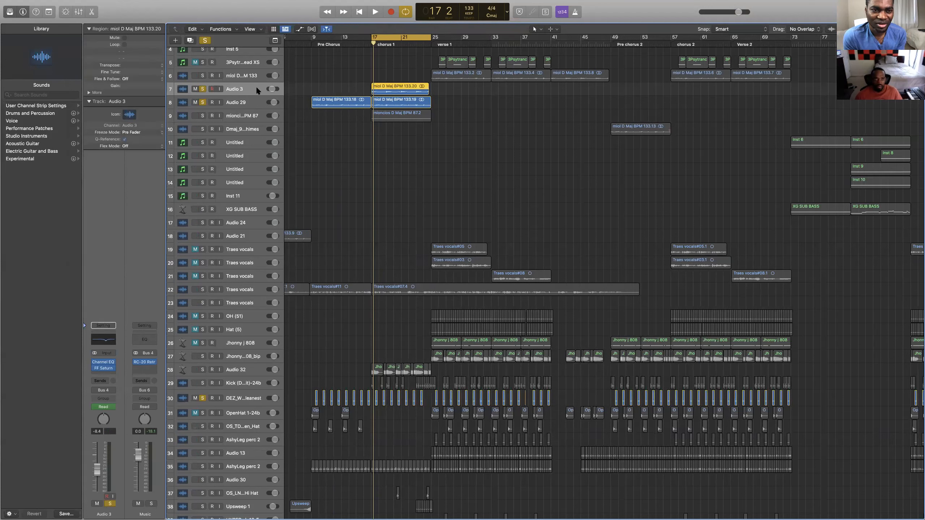
pyautogui.click(203, 102)
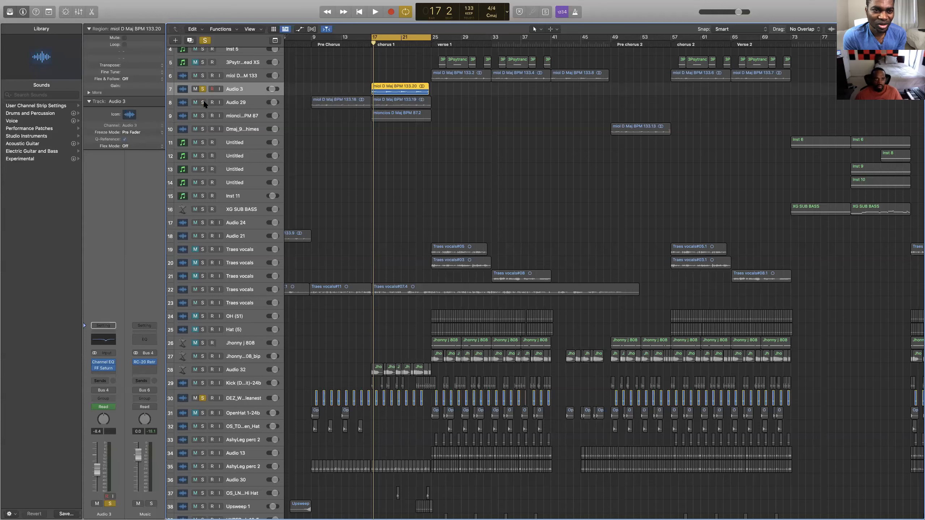
pyautogui.press('space')
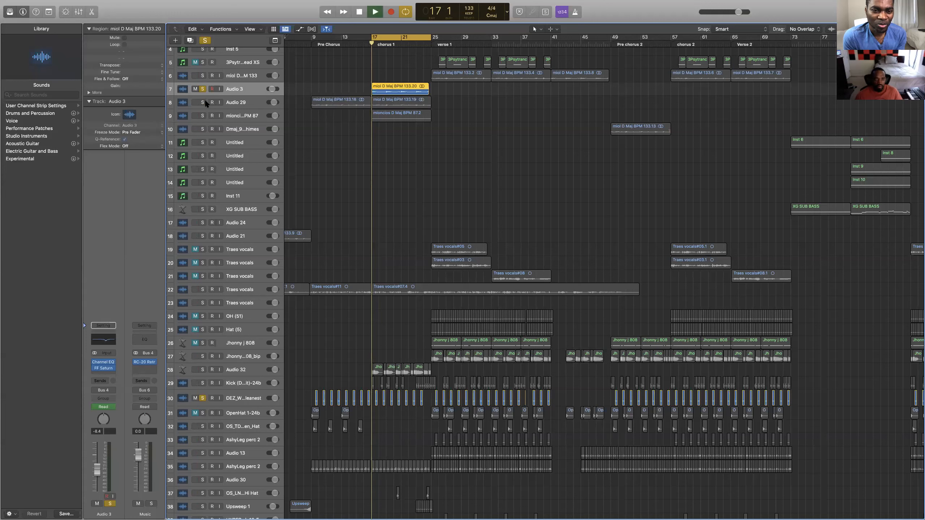
pyautogui.press('space')
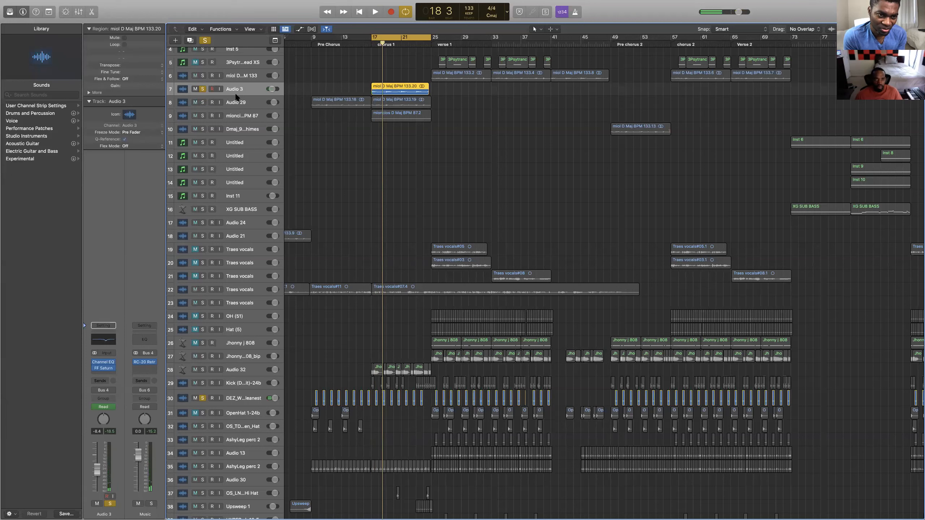
# Step: Check the Channel EQ curve on Audio 3 and bypass the track's FF Saturn plug-in
pyautogui.click(111, 341)
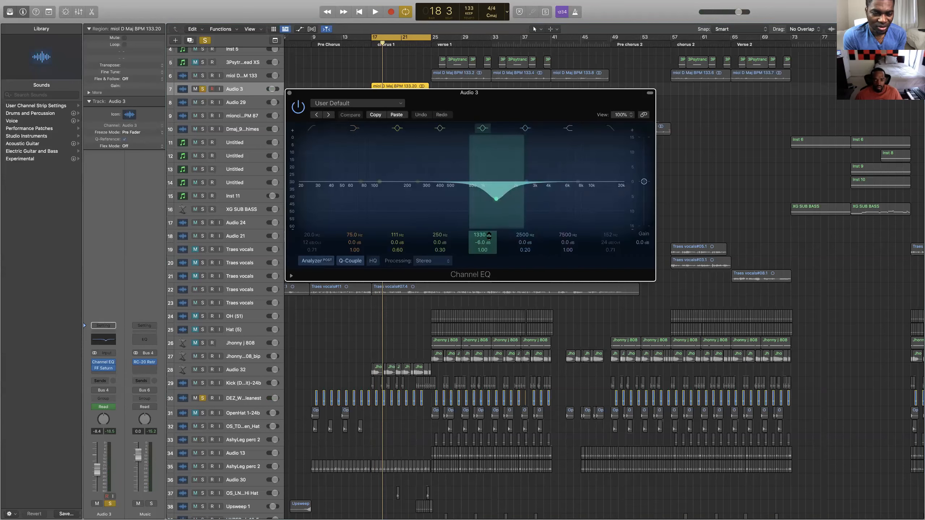
pyautogui.click(289, 93)
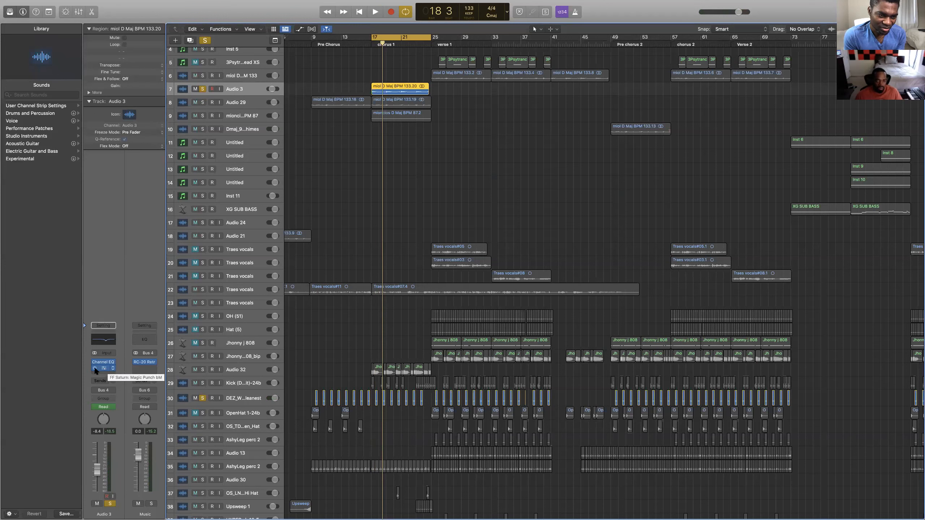
pyautogui.click(101, 375)
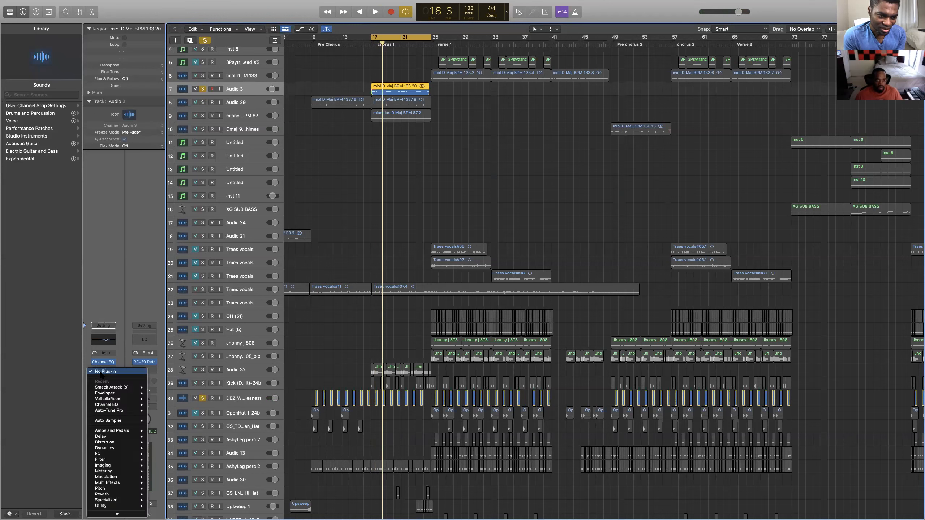
pyautogui.click(451, 163)
# Step: Raise Audio 3's volume to 0.0 dB while playing chorus 1
pyautogui.press('space')
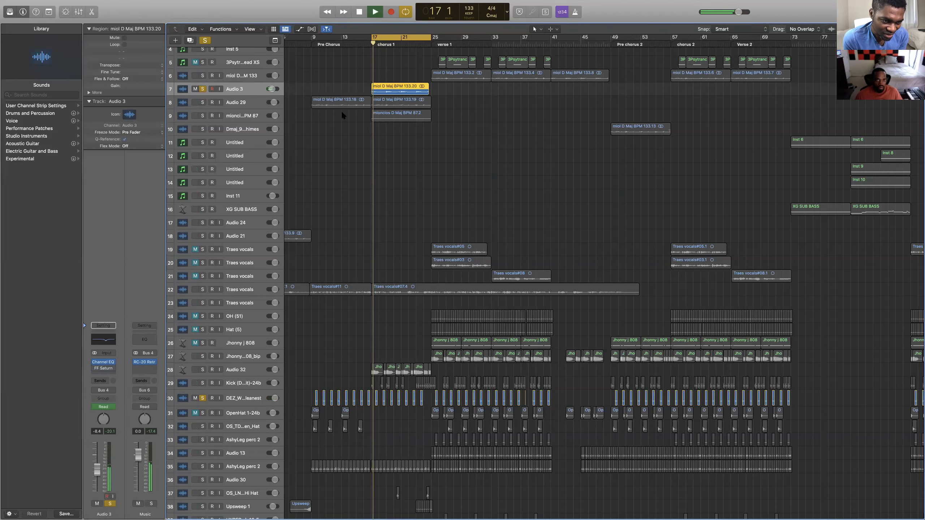
pyautogui.scroll(-1, 274, 90)
pyautogui.moveTo(273, 88); pyautogui.dragTo(276, 89)
pyautogui.press('space')
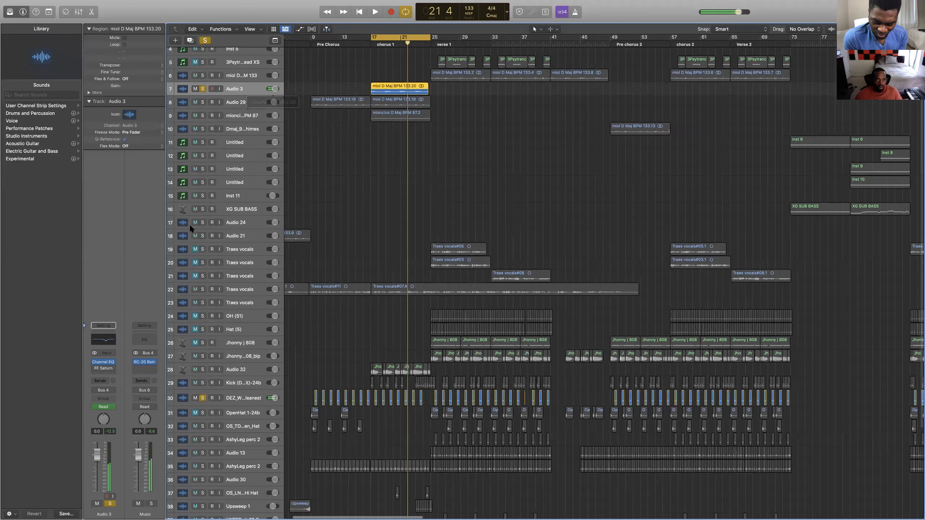
# Step: Browse the delay effects for a new insert on Audio 3
pyautogui.click(108, 371)
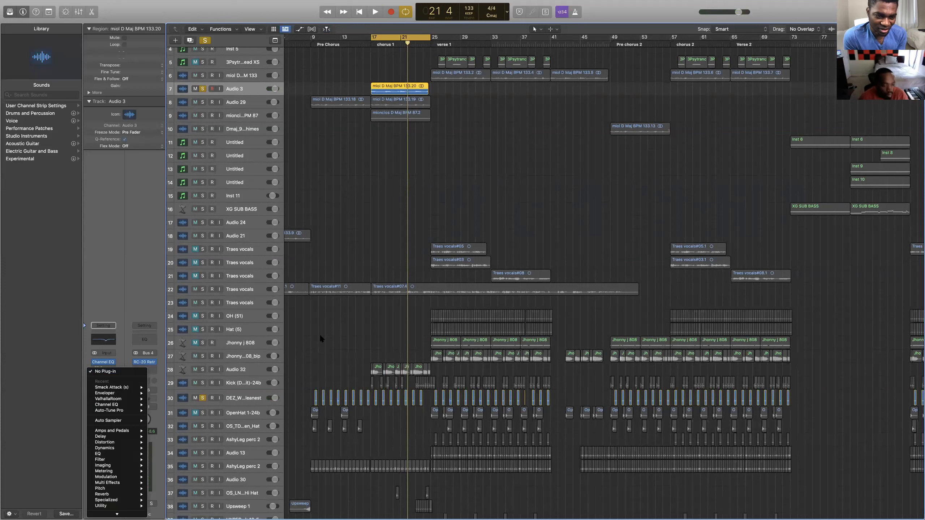
pyautogui.moveTo(121, 437)
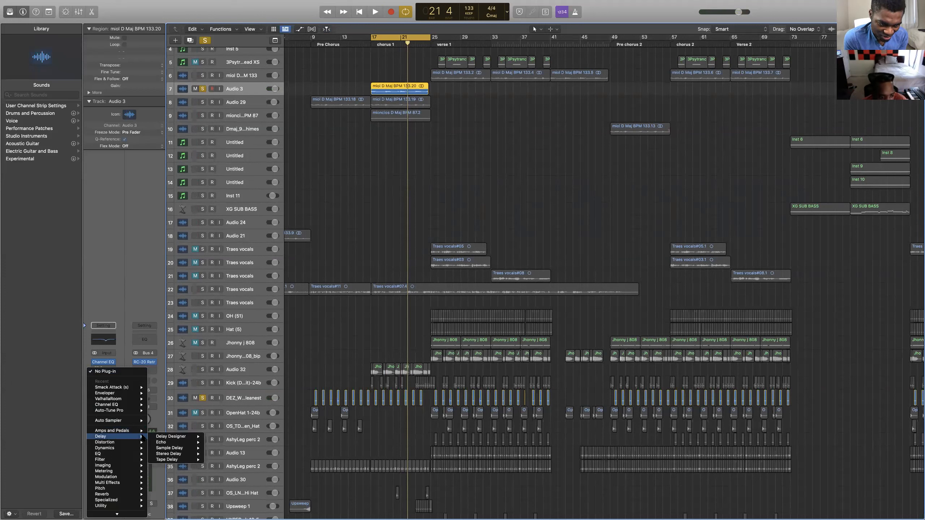
# Step: Insert a Sample Delay on the Audio 3 track and set its left delay to 0.2 ms, using milliseconds as the unit
pyautogui.click(169, 448)
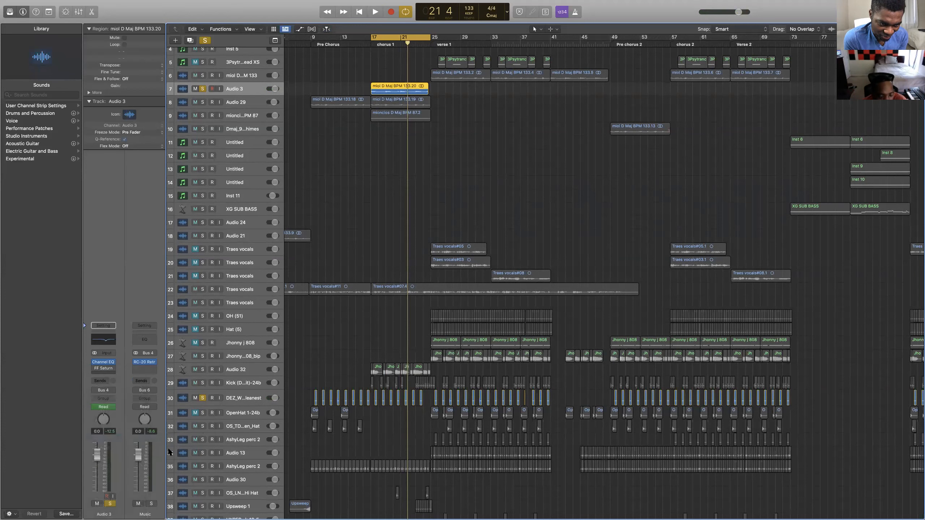
pyautogui.moveTo(339, 93); pyautogui.dragTo(504, 169)
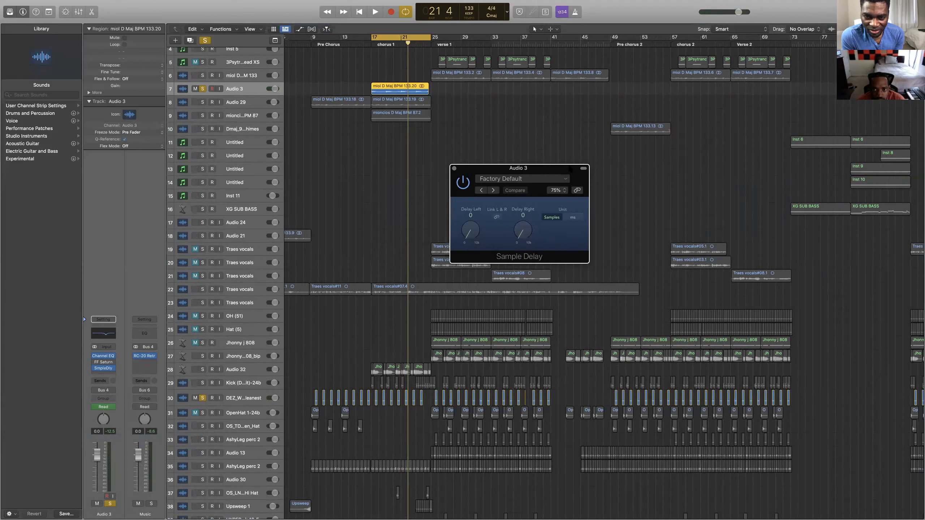
pyautogui.moveTo(471, 233); pyautogui.dragTo(473, 205)
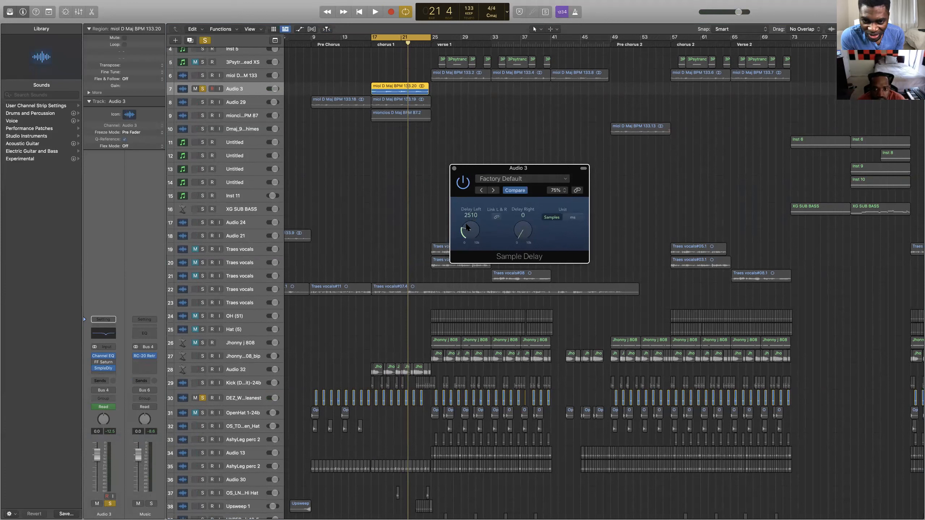
pyautogui.moveTo(466, 225); pyautogui.dragTo(468, 250)
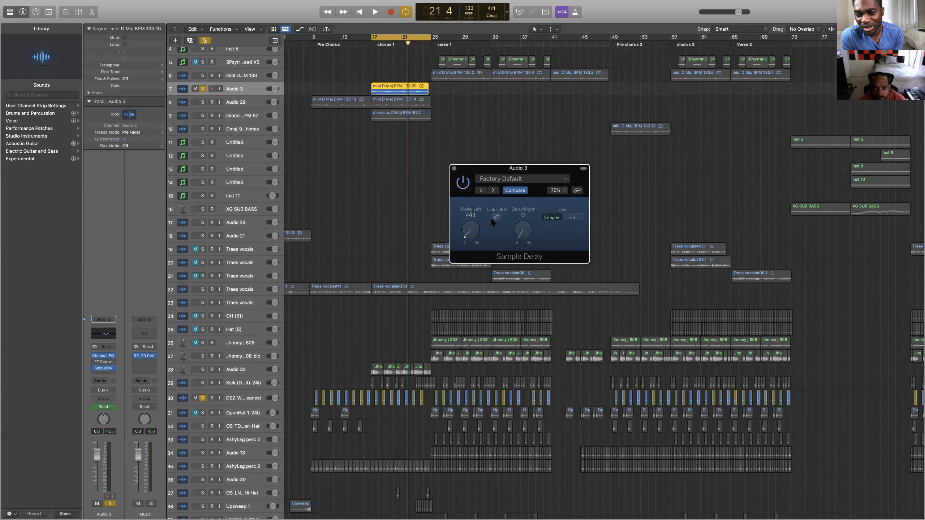
pyautogui.click(574, 216)
pyautogui.moveTo(474, 227)
pyautogui.mouseDown()
pyautogui.moveTo(475, 215)
pyautogui.moveTo(476, 236)
pyautogui.mouseUp()
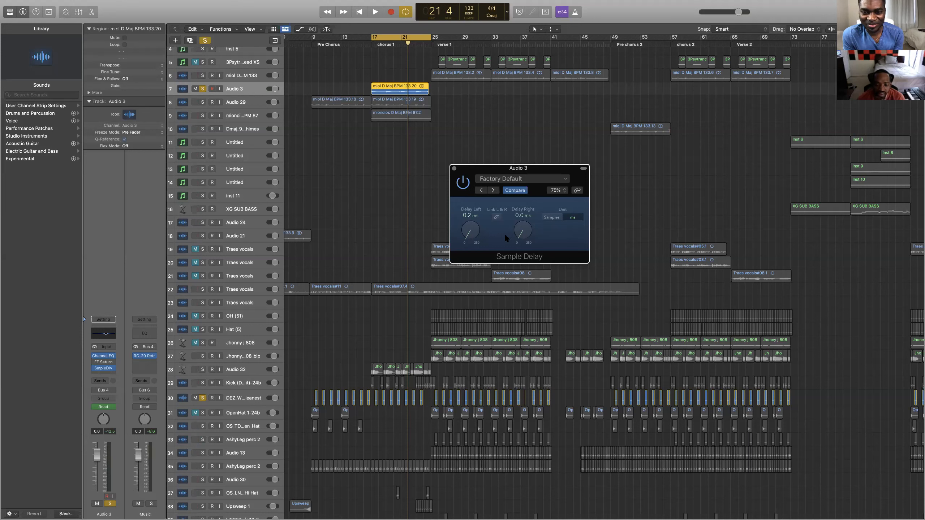
# Step: Audition the chorus loop and set the left delay of Audio 3's Sample Delay to 1.0 ms
pyautogui.press('space')
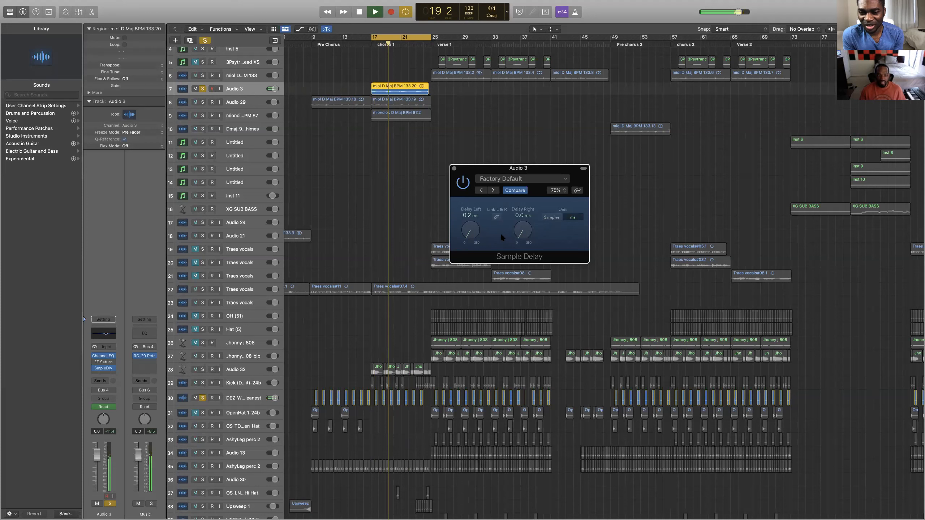
pyautogui.press('space')
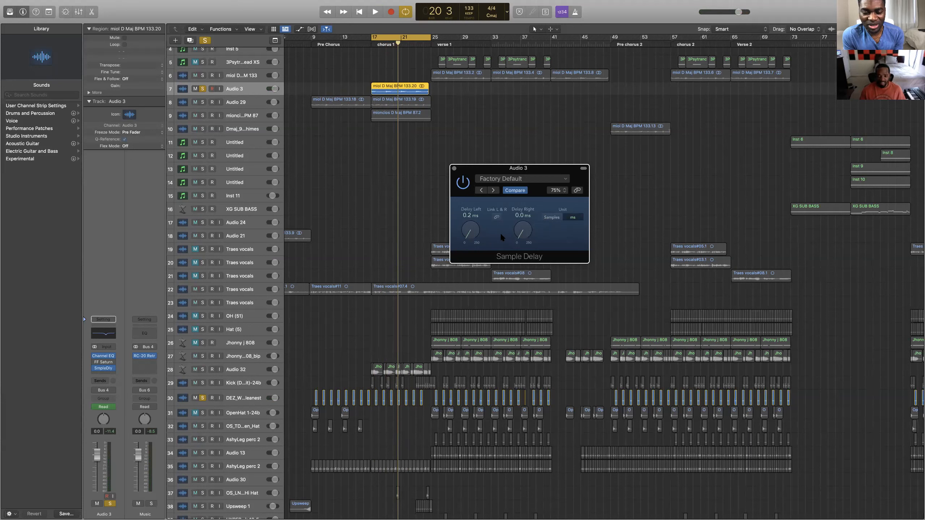
pyautogui.moveTo(472, 229); pyautogui.dragTo(472, 228)
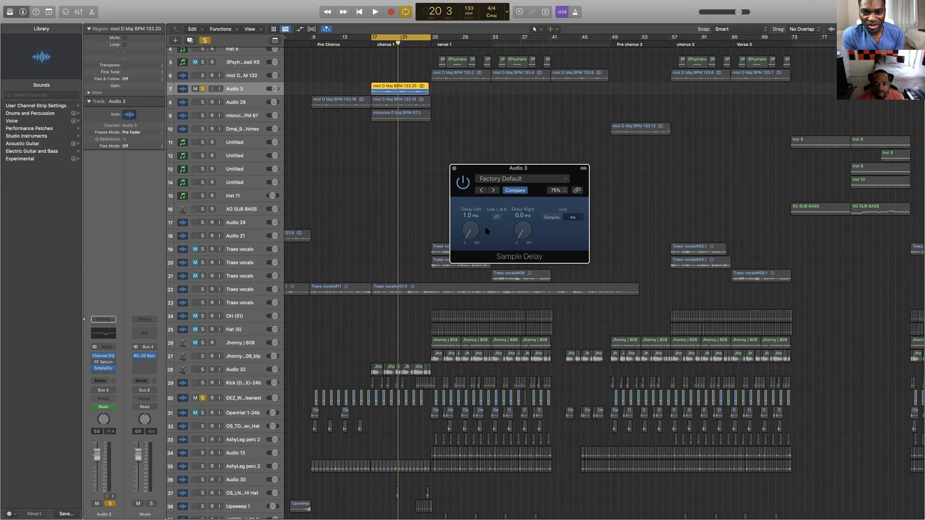
pyautogui.press('space')
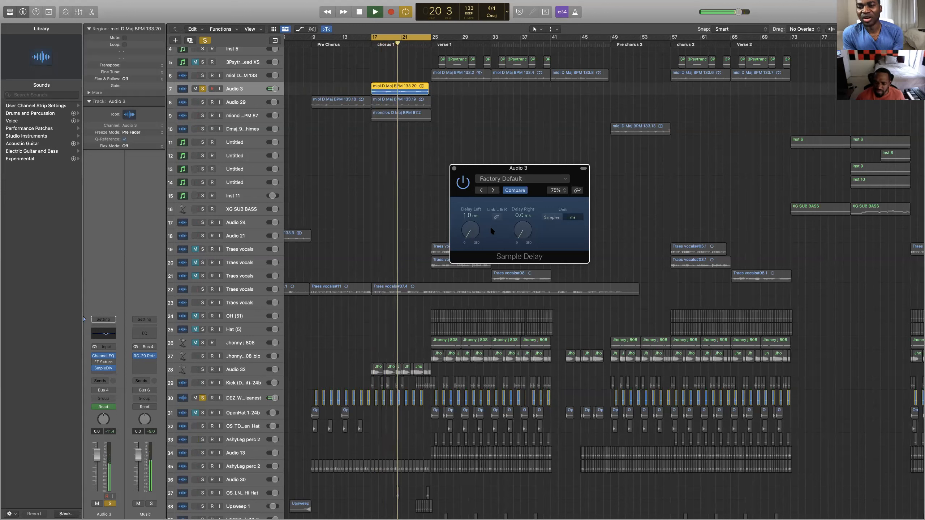
pyautogui.press('space')
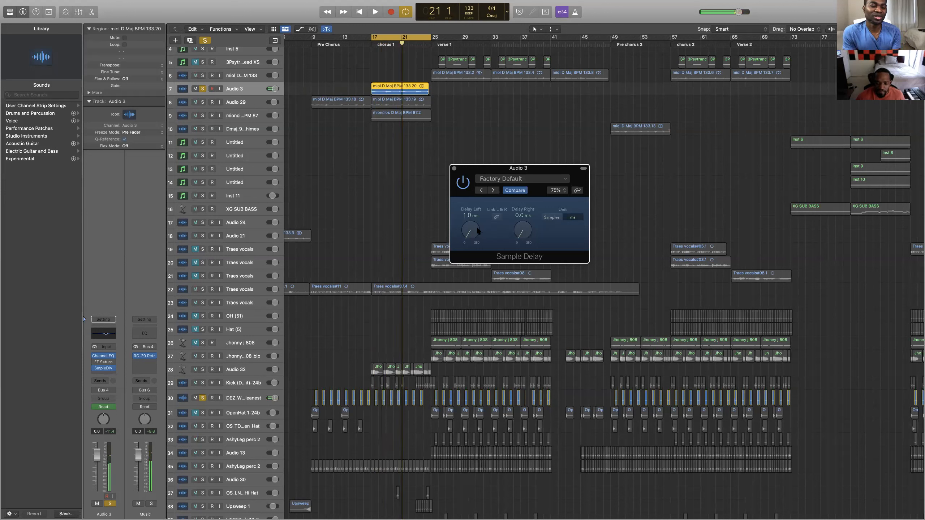
# Step: Set the audio output device to Built-in Output in the audio preferences and apply the change
pyautogui.click(41, 5)
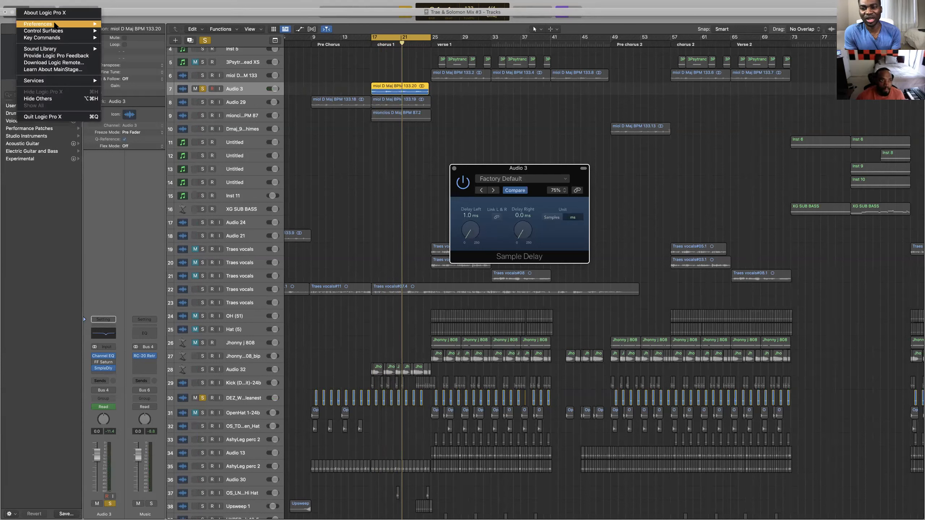
pyautogui.moveTo(55, 24)
pyautogui.click(125, 31)
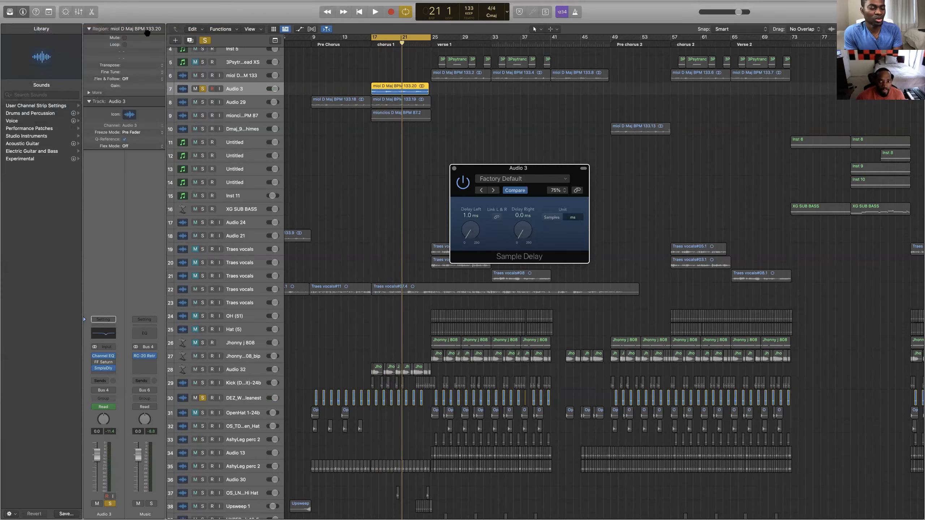
pyautogui.click(801, 291)
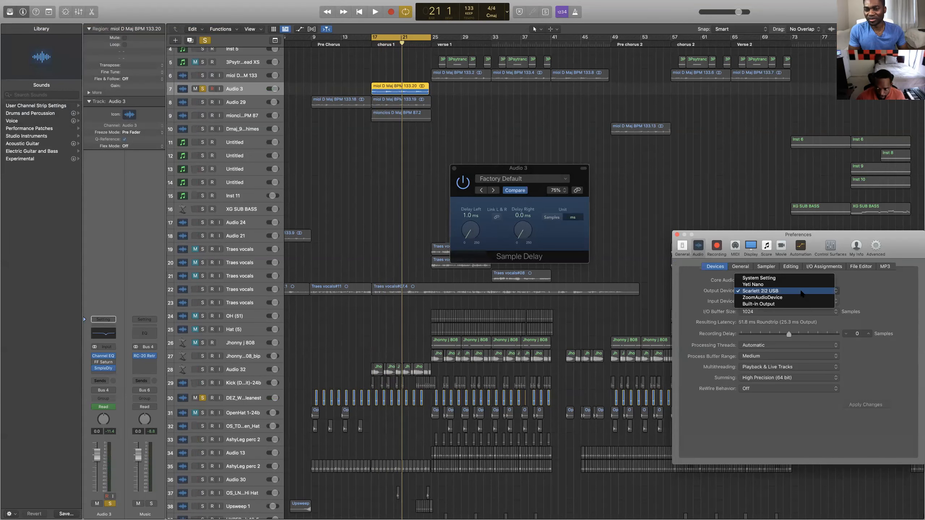
pyautogui.click(794, 303)
pyautogui.click(793, 299)
pyautogui.click(793, 295)
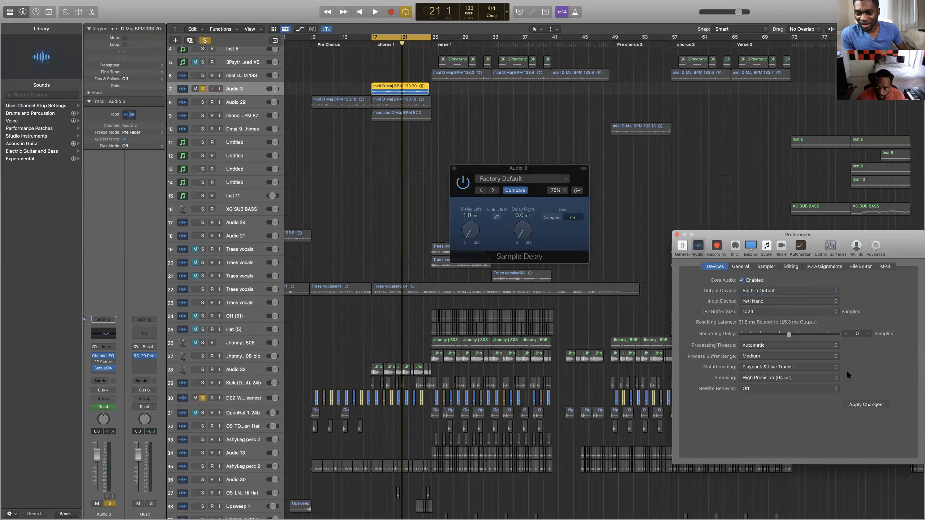
pyautogui.click(860, 405)
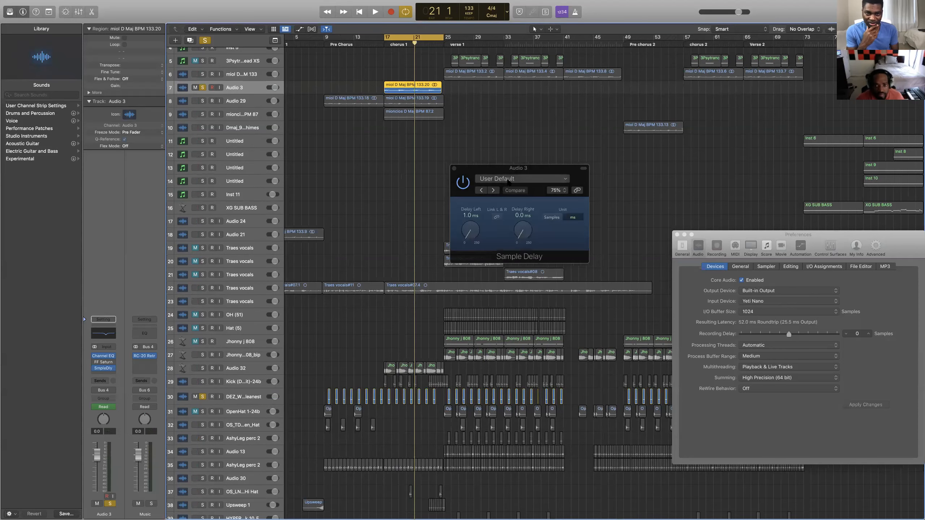
# Step: Audition the chorus loop with the delayed Audio 3 track, bypass its Sample Delay and close the plug-in window
pyautogui.press('space')
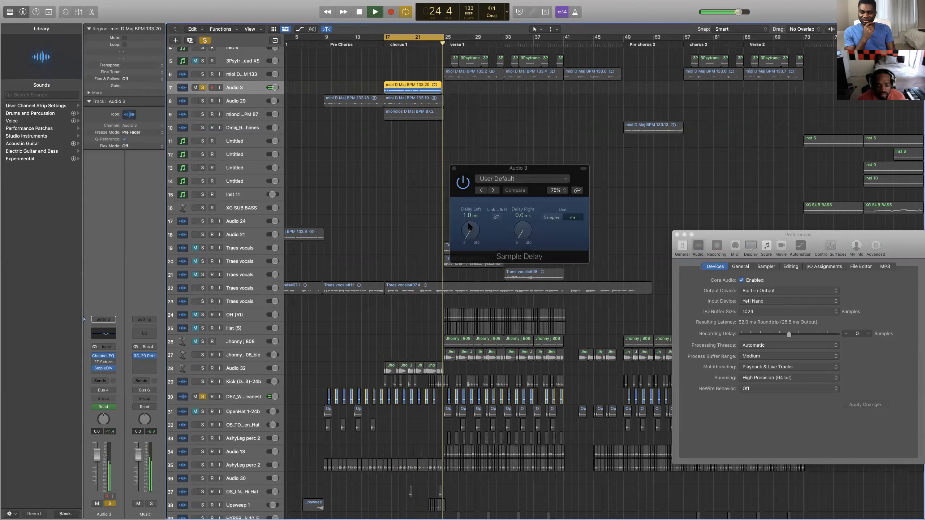
pyautogui.press('space')
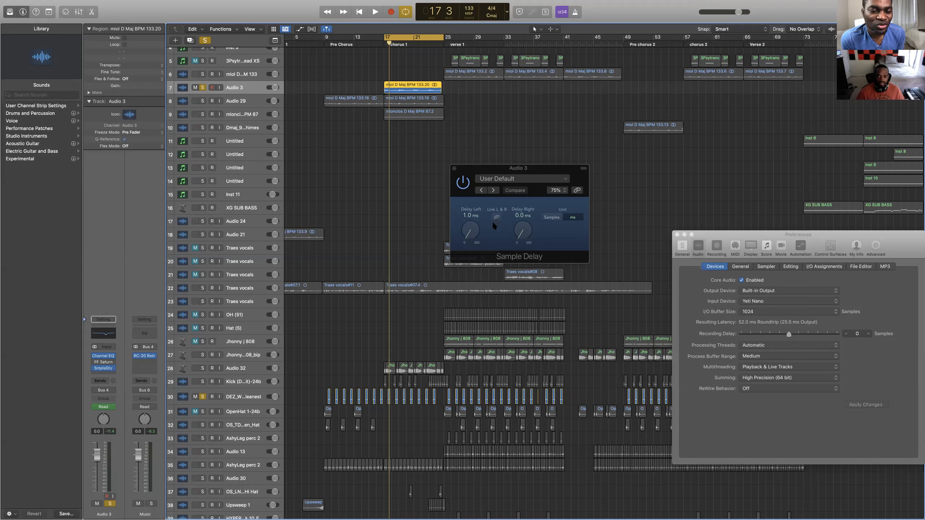
pyautogui.click(463, 184)
pyautogui.click(454, 169)
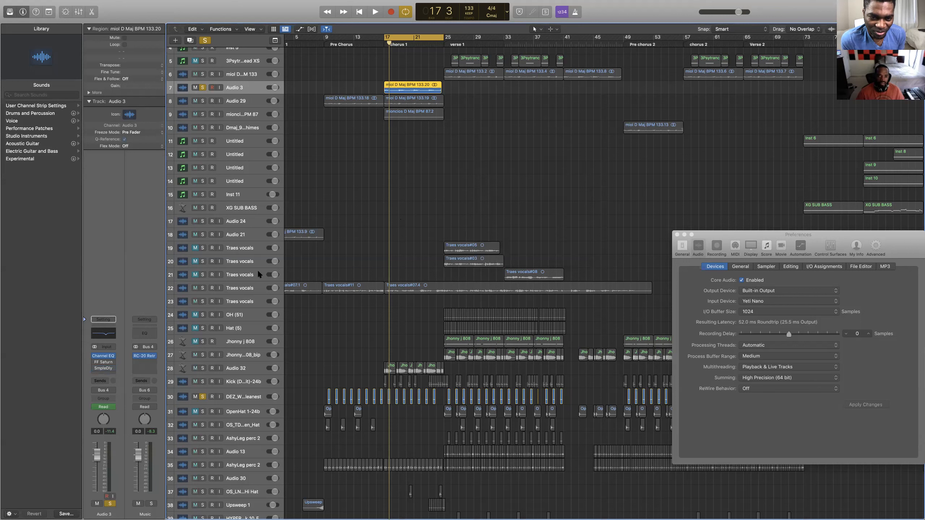
# Step: Solo vocal track 22 and insert a Sample Delay on it, in milliseconds with a left delay of 0.5 ms
pyautogui.click(247, 288)
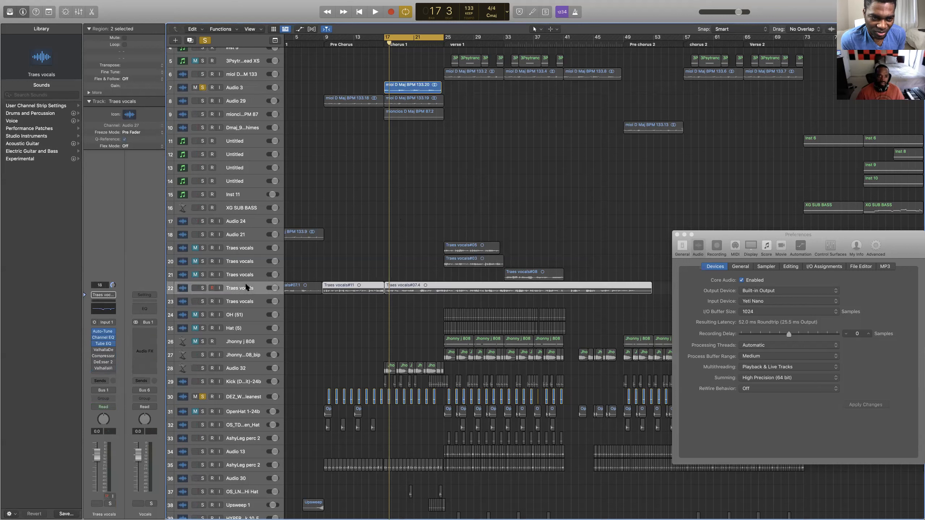
pyautogui.click(203, 288)
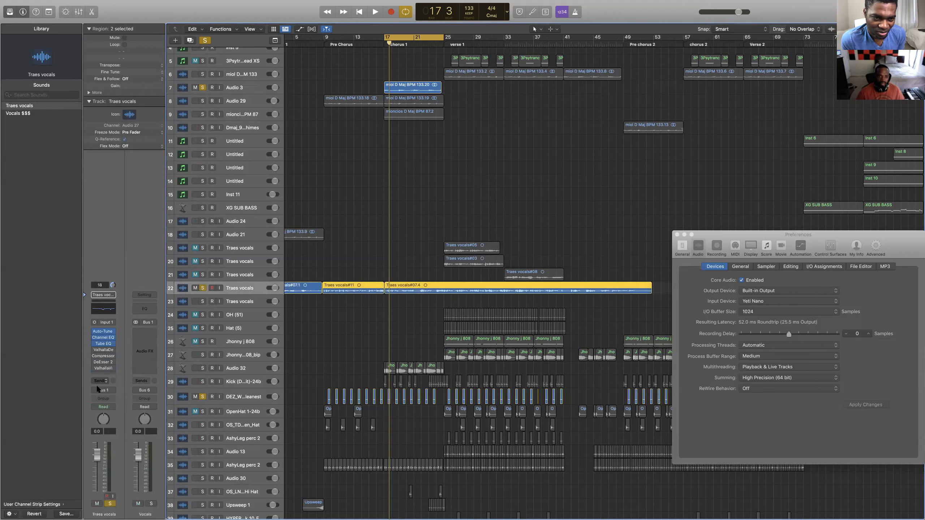
pyautogui.click(101, 372)
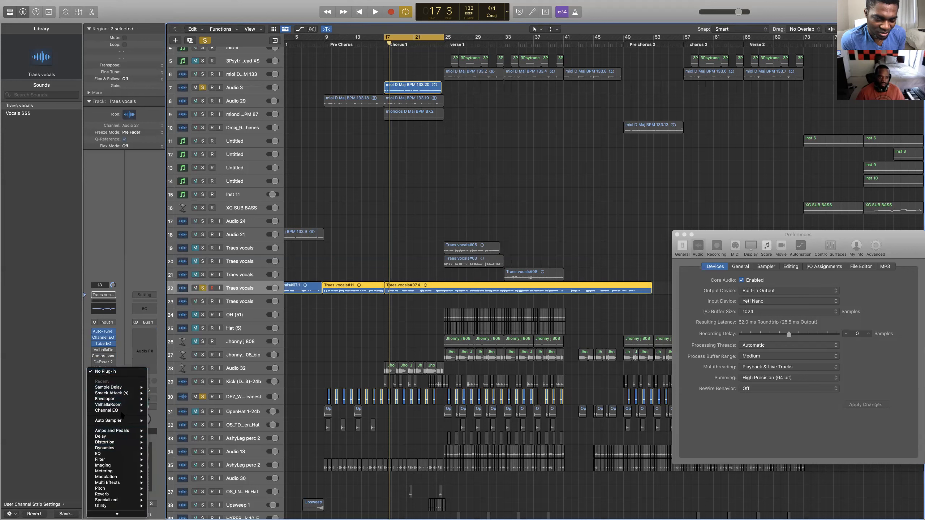
pyautogui.click(116, 387)
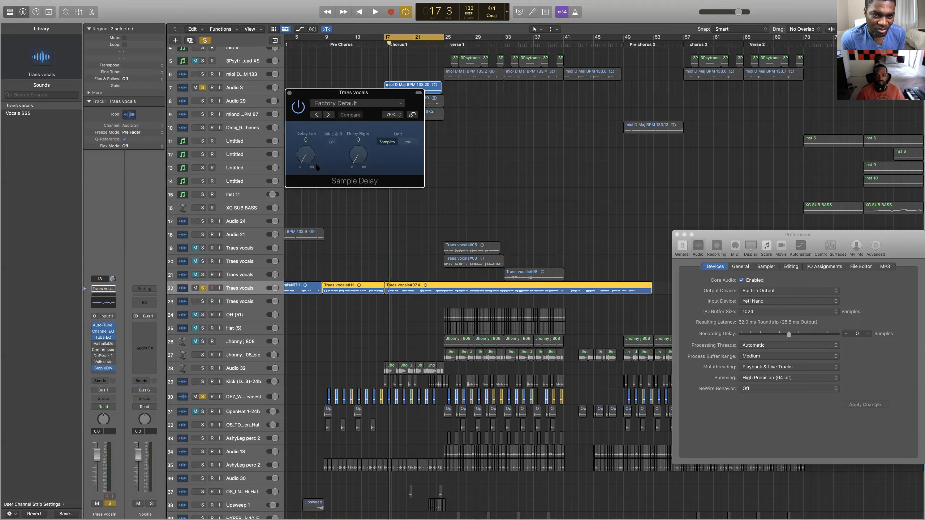
pyautogui.scroll(3, 310, 159)
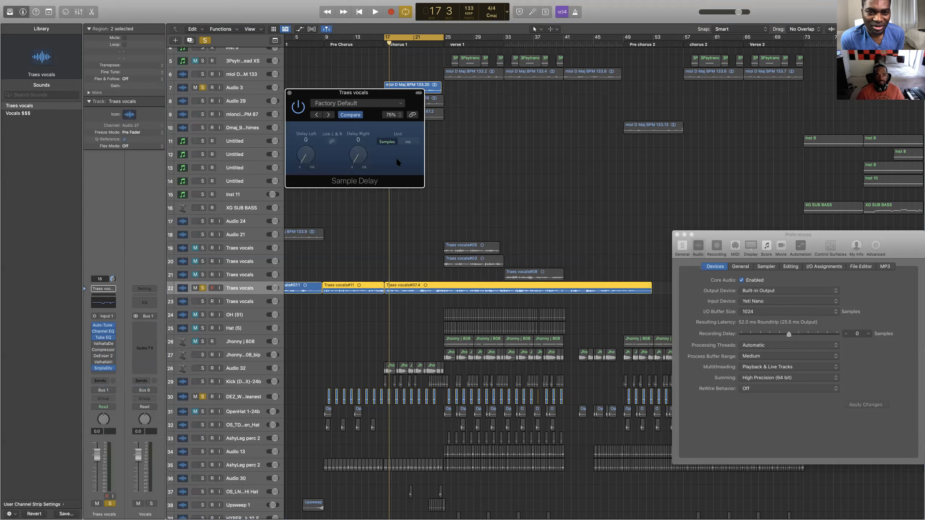
pyautogui.click(413, 142)
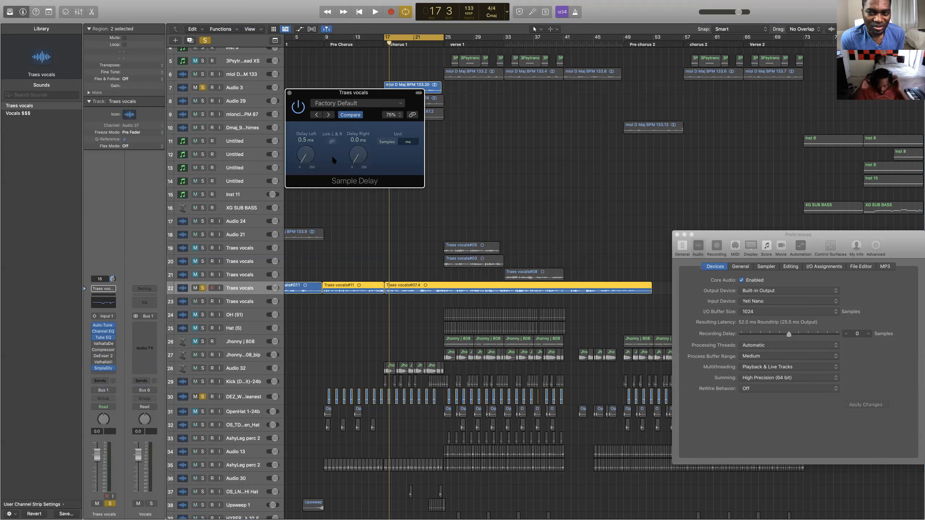
# Step: Audition the chorus with the delayed vocal, trying a left delay of 1.0 ms on track 22
pyautogui.press('space')
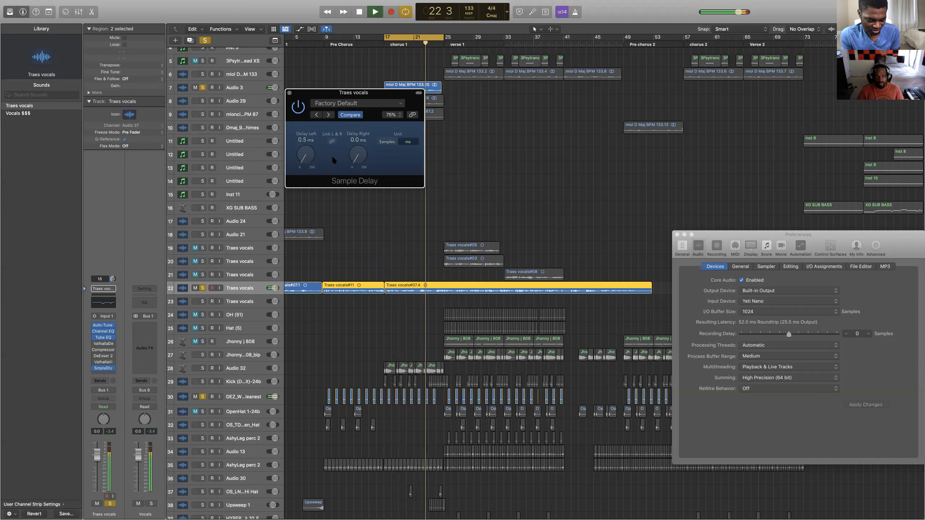
pyautogui.press('space')
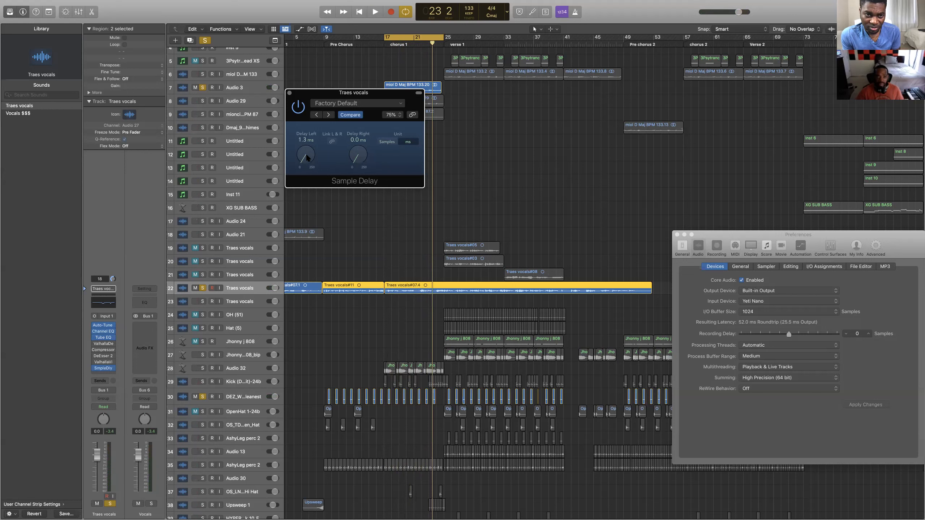
pyautogui.scroll(-1, 307, 158)
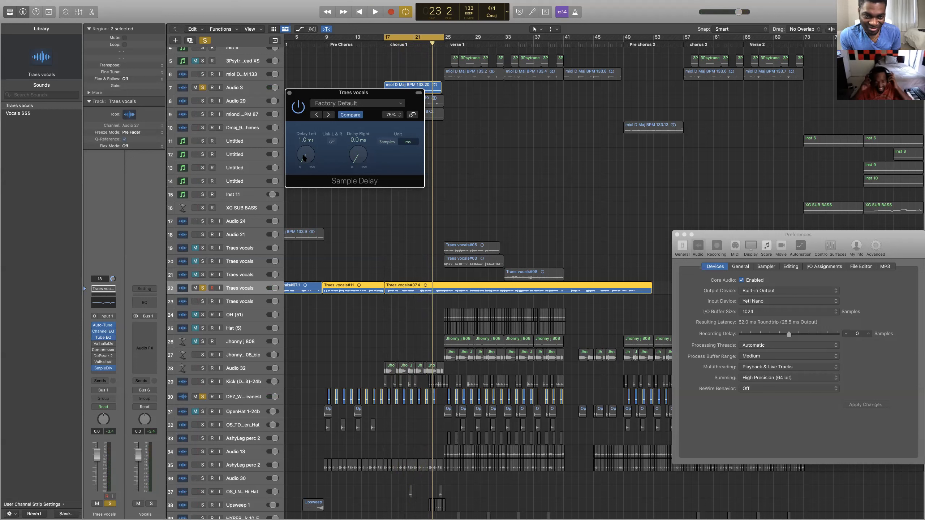
pyautogui.press('space')
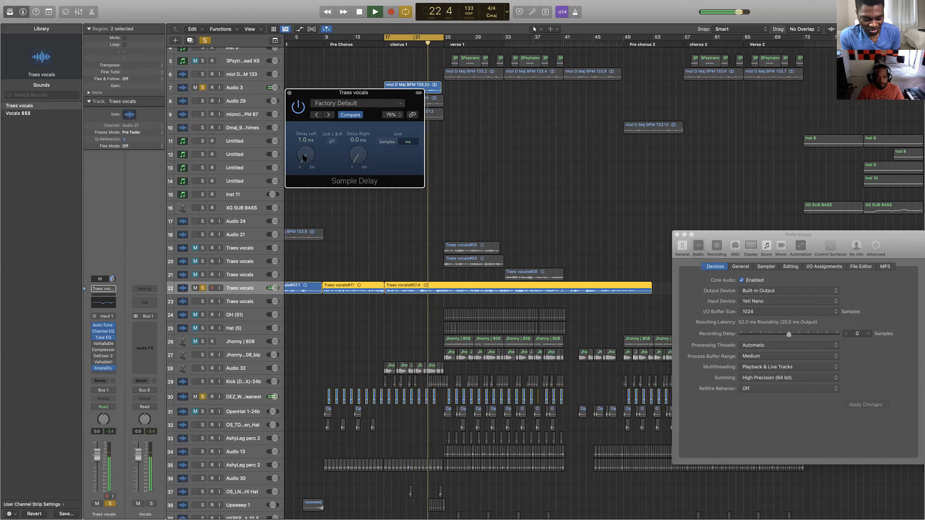
pyautogui.press('space')
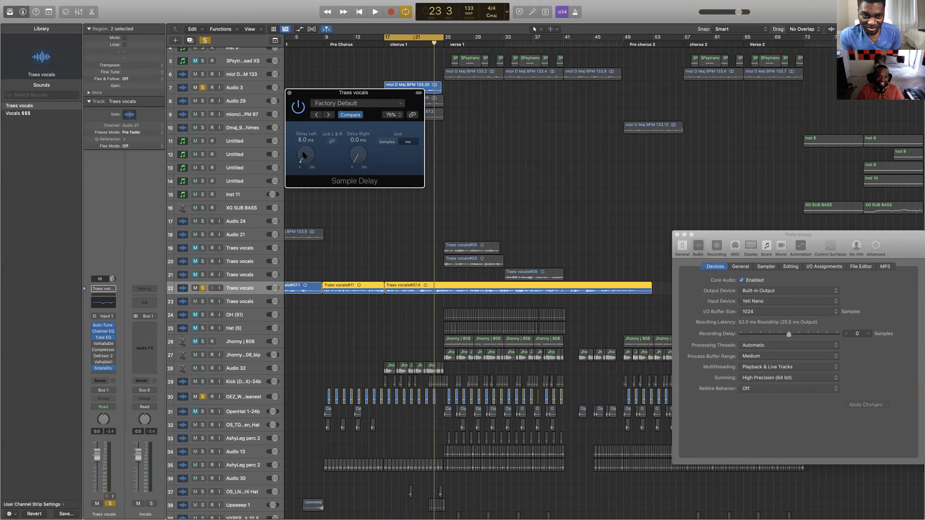
# Step: Try a left delay of 10.1 ms on the track 22 vocal and audition it in the chorus loop
pyautogui.moveTo(304, 155); pyautogui.dragTo(304, 154)
pyautogui.press('space')
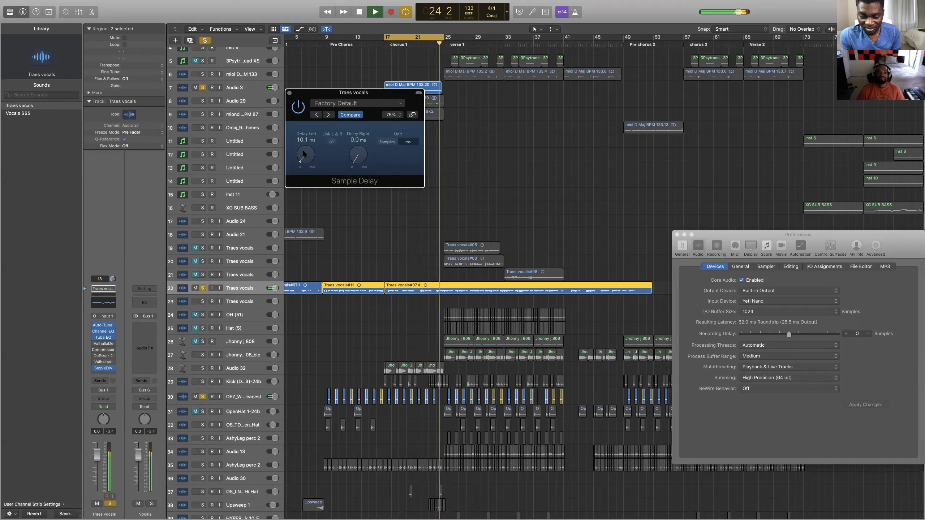
pyautogui.press('space')
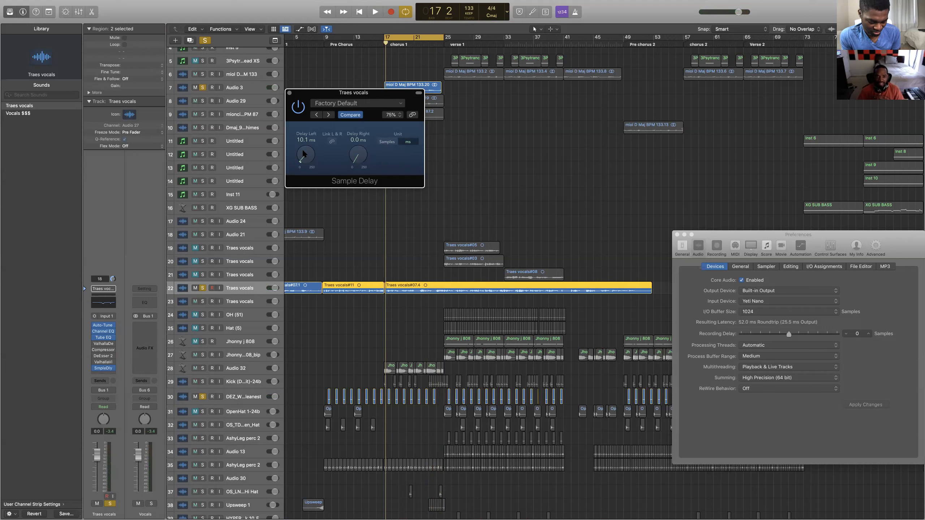
# Step: Audition the track 22 vocal with a left delay of 20.1 ms, and raise that delay to 28.4 ms
pyautogui.scroll(4, 304, 154)
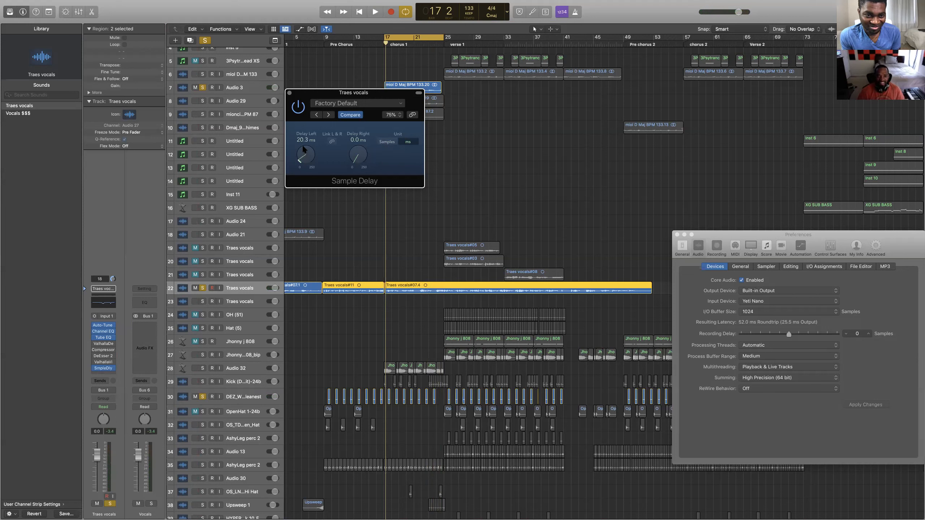
pyautogui.press('space')
pyautogui.scroll(-1, 304, 151)
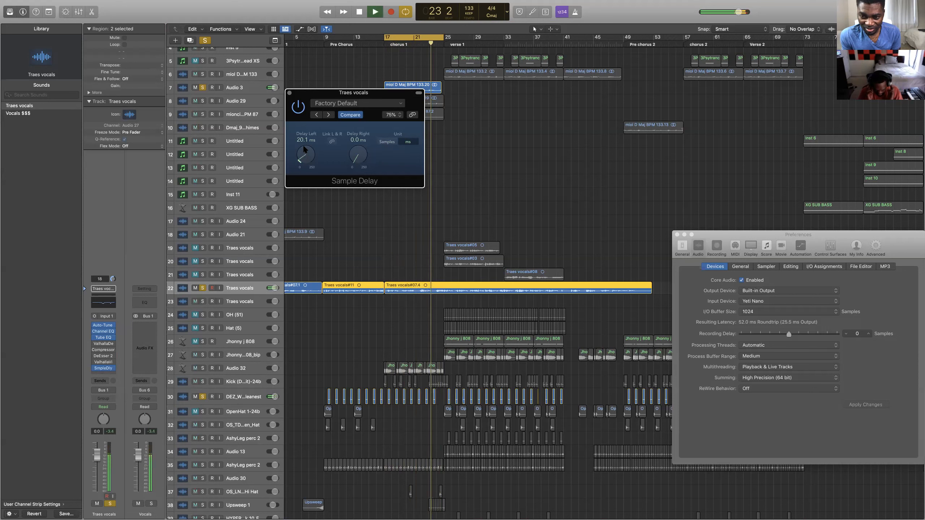
pyautogui.press('space')
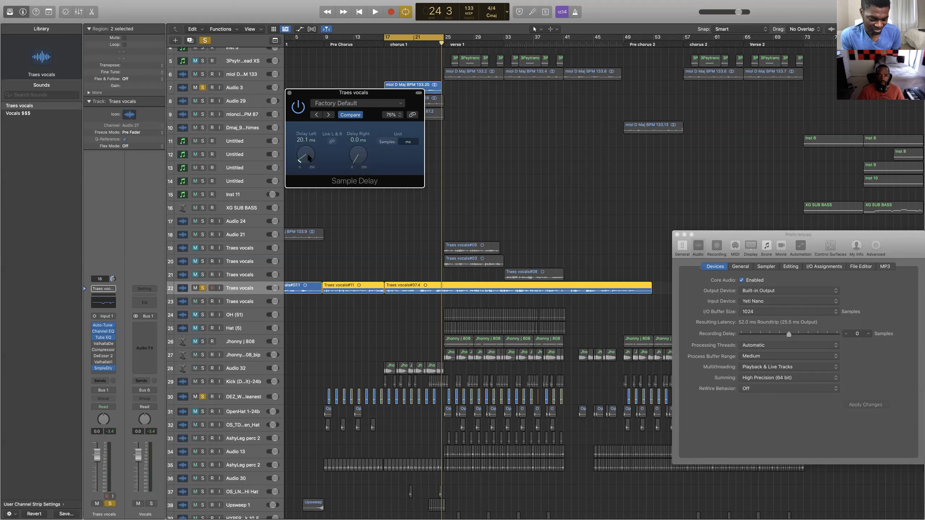
pyautogui.moveTo(308, 156); pyautogui.dragTo(307, 155)
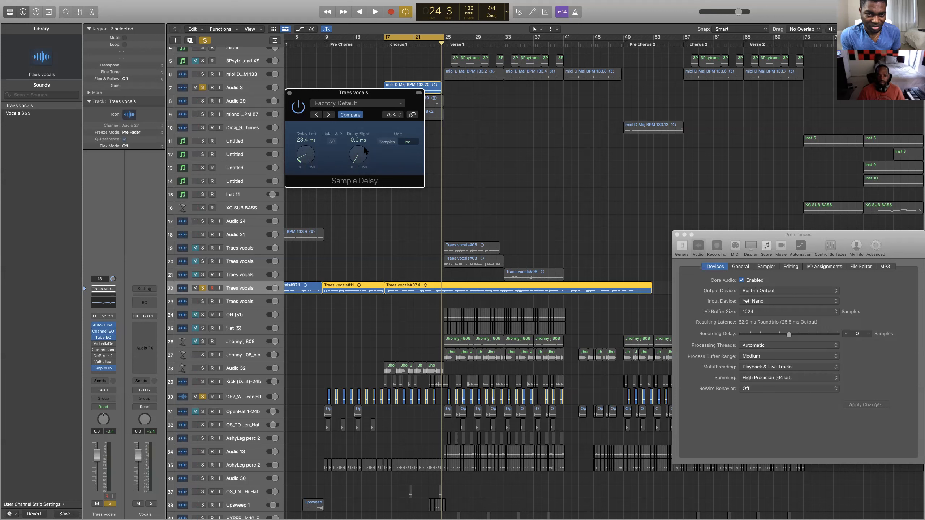
# Step: Audition the track 22 vocal in the chorus loop with a left delay of 30.3 ms and again with 60.0 ms
pyautogui.moveTo(303, 154); pyautogui.dragTo(302, 154)
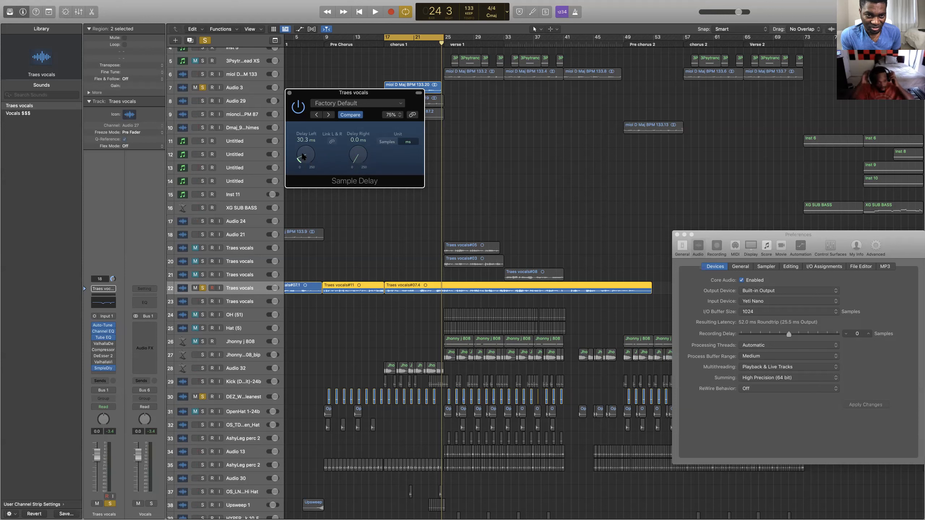
pyautogui.press('space')
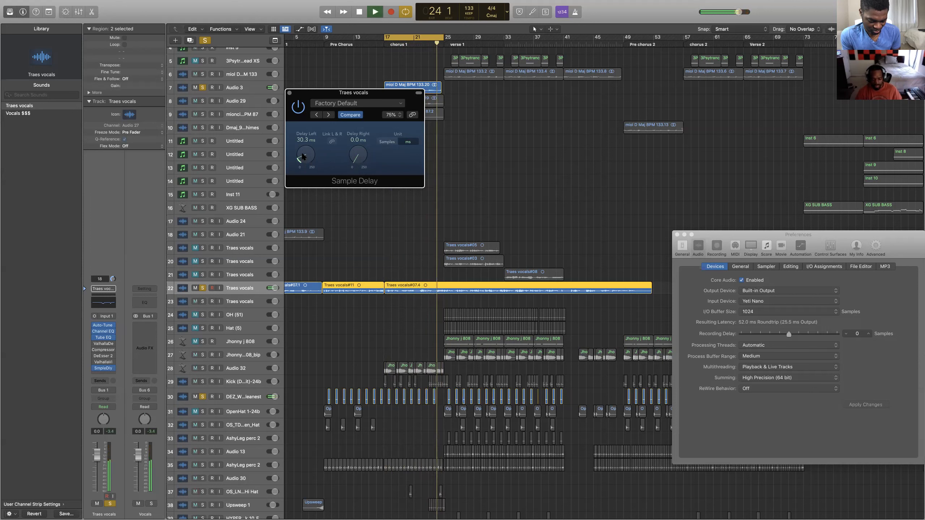
pyautogui.press('space')
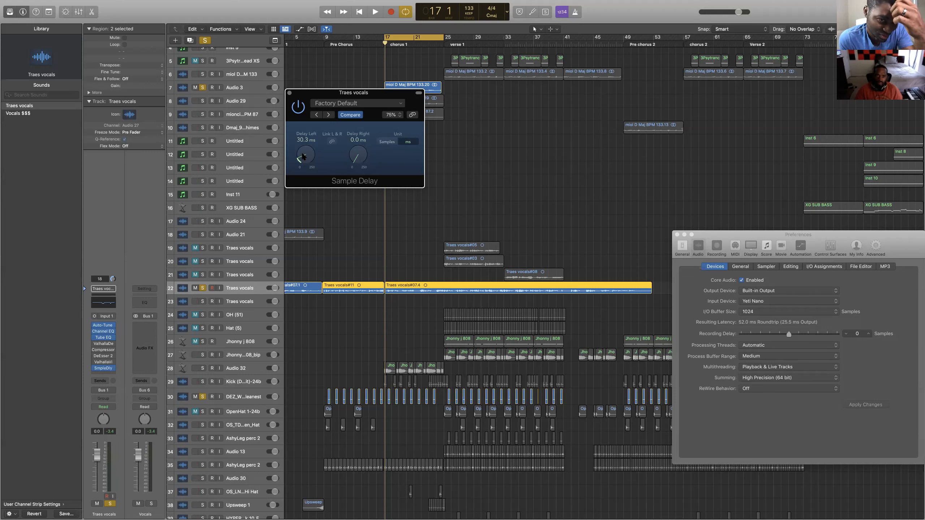
pyautogui.moveTo(302, 156); pyautogui.dragTo(305, 143)
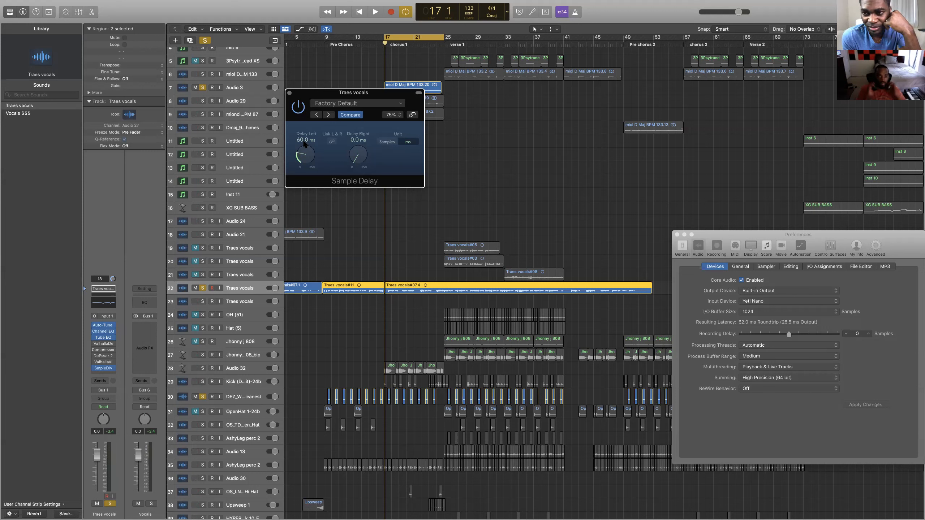
pyautogui.press('space')
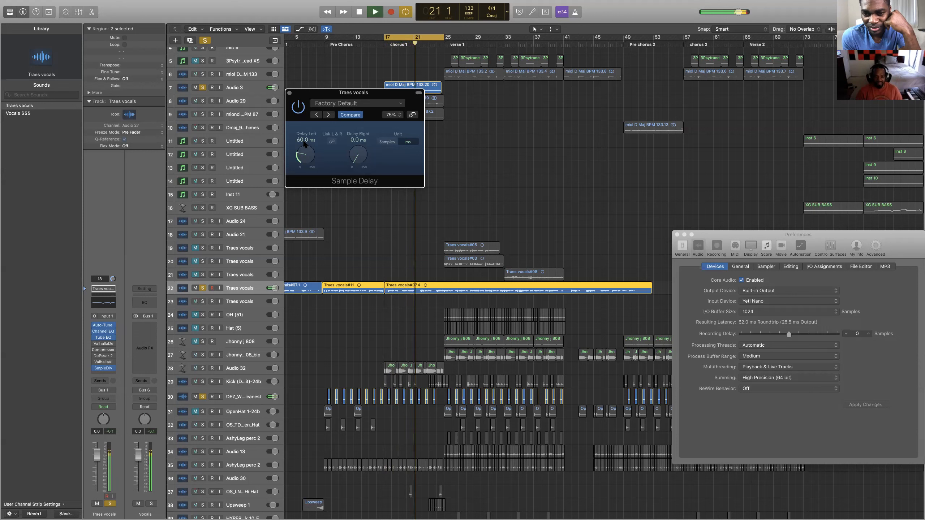
pyautogui.press('space')
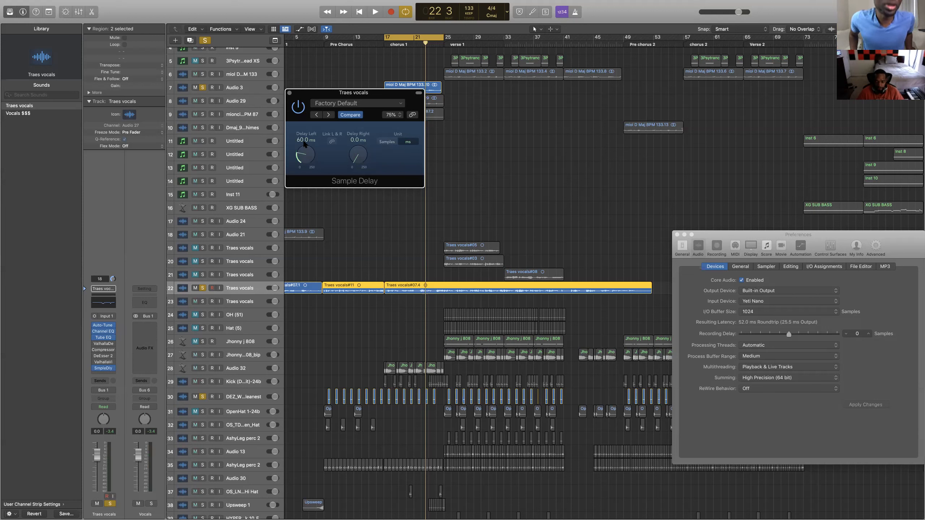
# Step: Lower the track 22 vocal's left delay to 6.4 ms, and remove the Sample Delay from that channel strip
pyautogui.moveTo(305, 144); pyautogui.dragTo(304, 164)
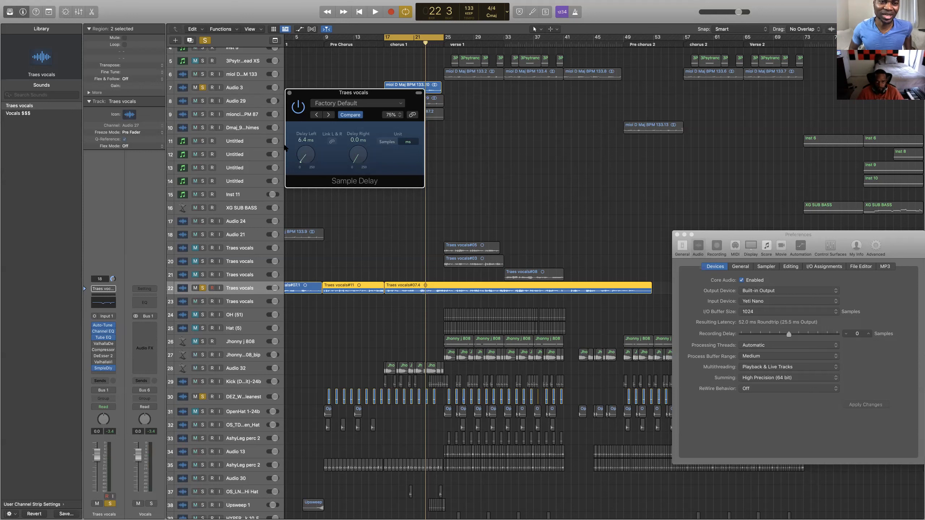
pyautogui.click(95, 367)
pyautogui.click(289, 93)
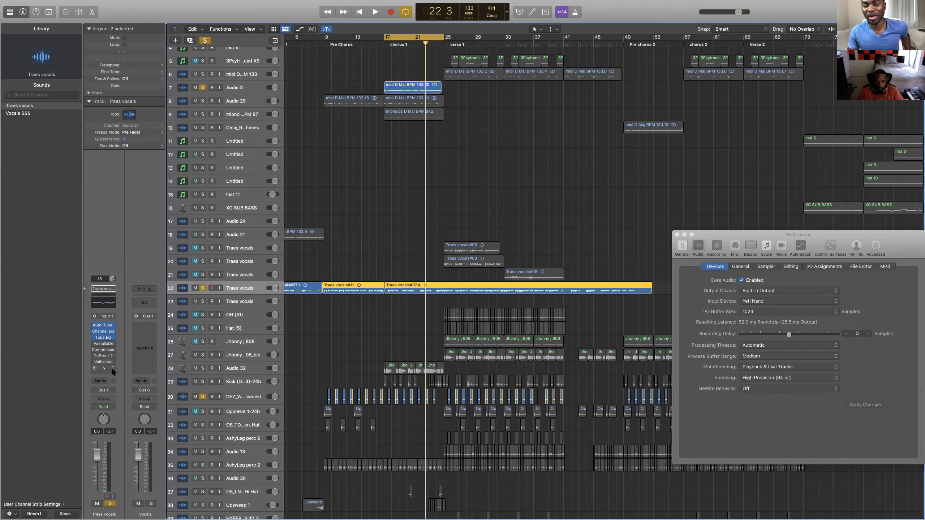
pyautogui.click(112, 368)
pyautogui.click(128, 369)
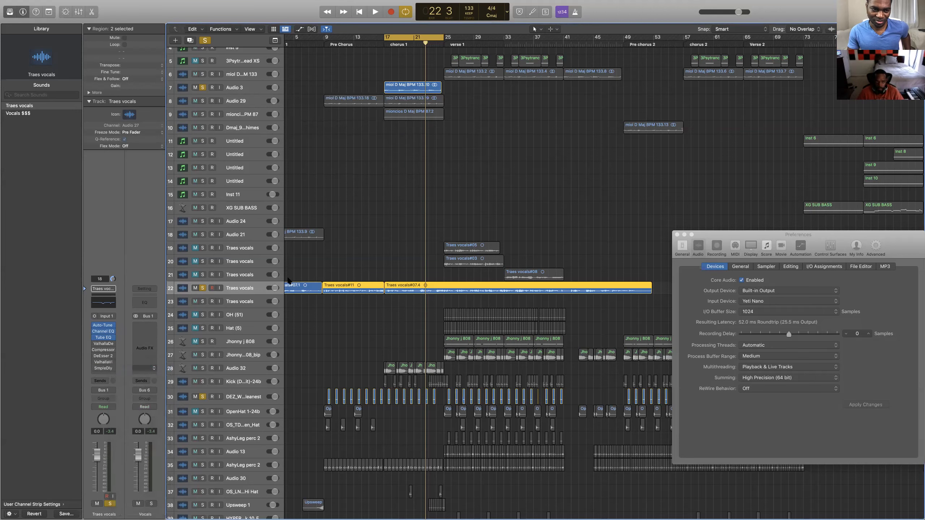
# Step: Turn the bypassed Sample Delay on track 7, Audio 3, back on and open its settings
pyautogui.scroll(3, 214, 135)
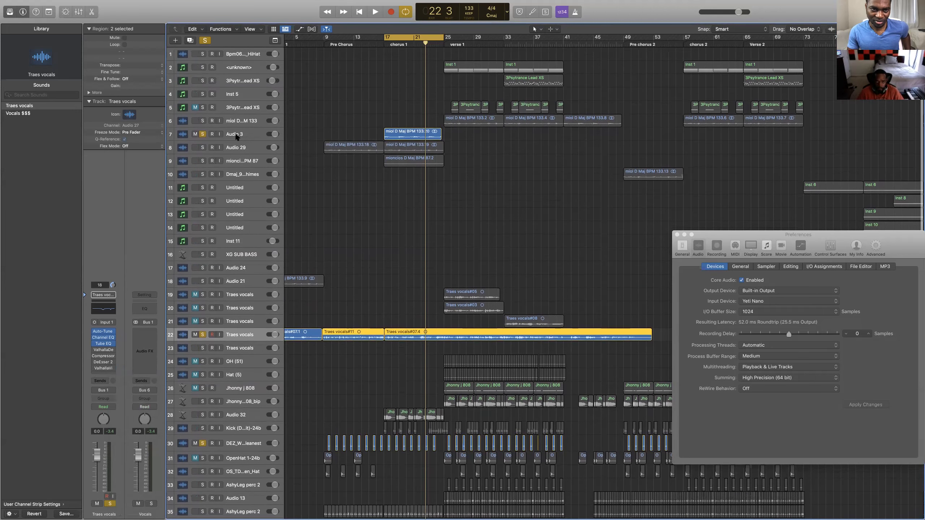
pyautogui.click(234, 133)
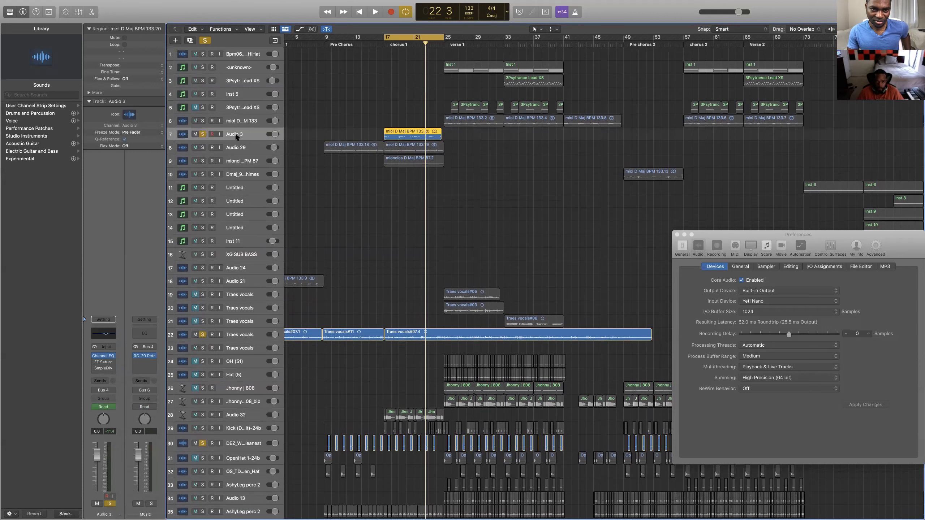
pyautogui.click(104, 369)
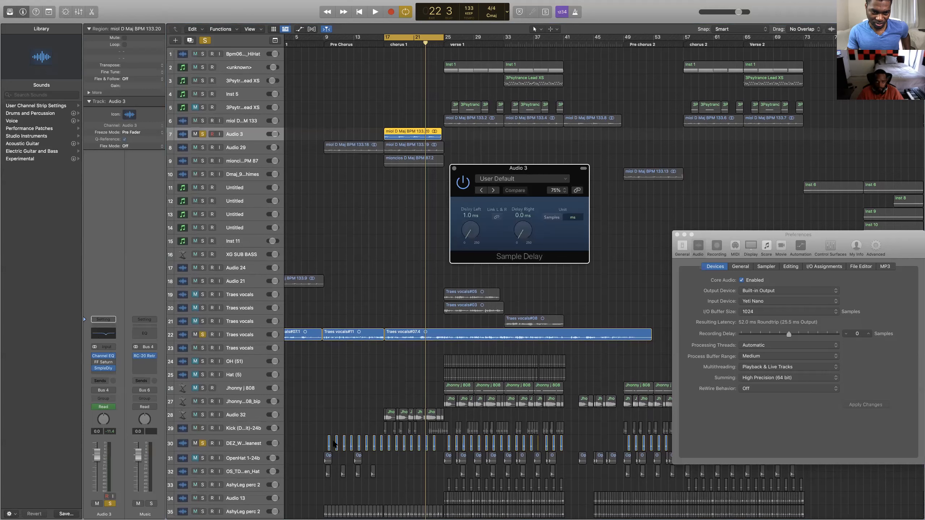
# Step: Solo track 28, Audio 32, alongside Audio 3, play the chorus briefly, and unsolo the track 22 vocal
pyautogui.scroll(-1, 333, 444)
pyautogui.click(202, 401)
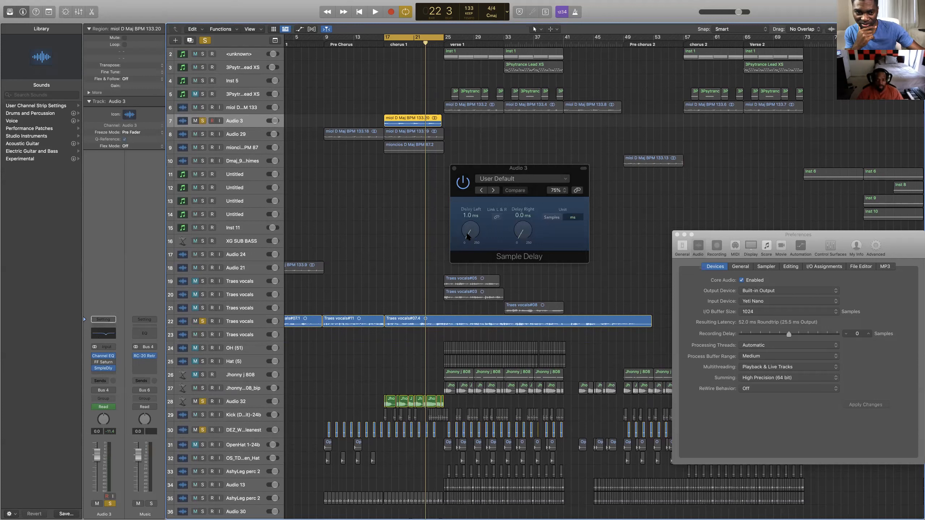
pyautogui.press('space')
pyautogui.press('space')
pyautogui.click(202, 321)
# Step: Audition the chorus loop while raising Audio 3's left delay to 20.4 ms and on to 31.4 ms
pyautogui.press('space')
pyautogui.moveTo(471, 230)
pyautogui.mouseDown()
pyautogui.moveTo(472, 217)
pyautogui.moveTo(476, 238)
pyautogui.moveTo(470, 221)
pyautogui.mouseUp()
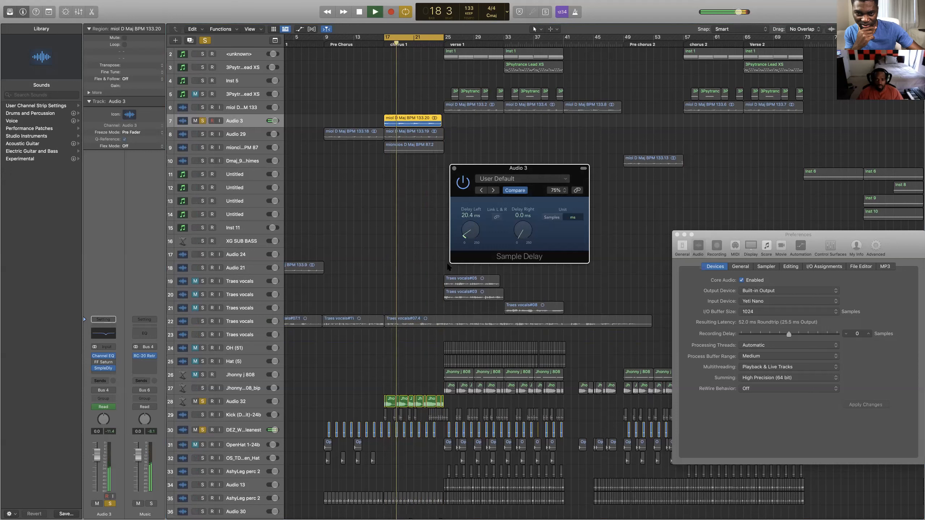
pyautogui.moveTo(468, 234); pyautogui.dragTo(467, 232)
pyautogui.press('space')
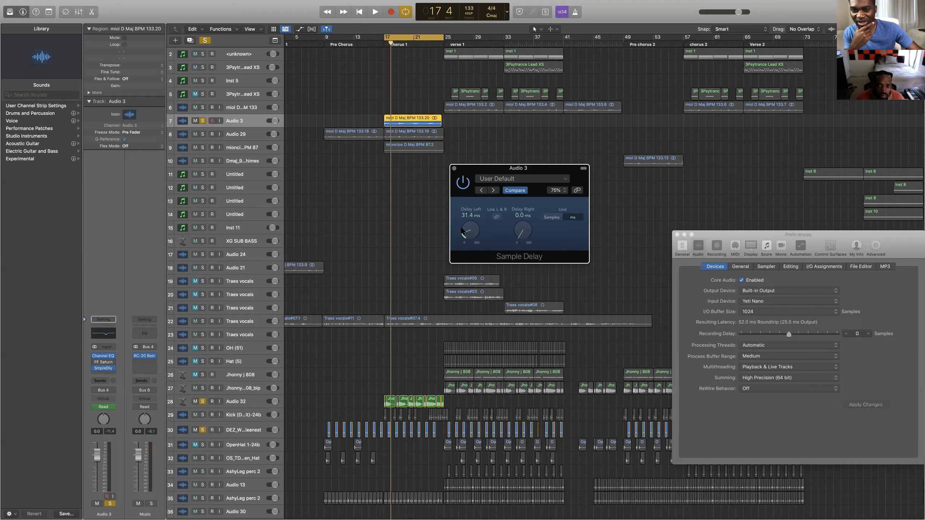
# Step: Select the Audio 32 bass track and audition the chorus loop, adjusting Audio 3's left delay to 30.8 ms
pyautogui.click(233, 401)
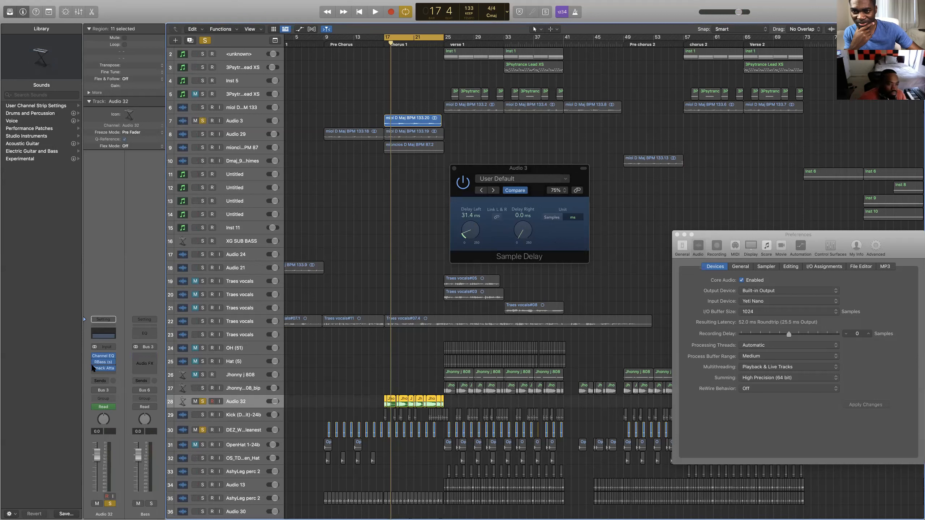
pyautogui.moveTo(95, 358)
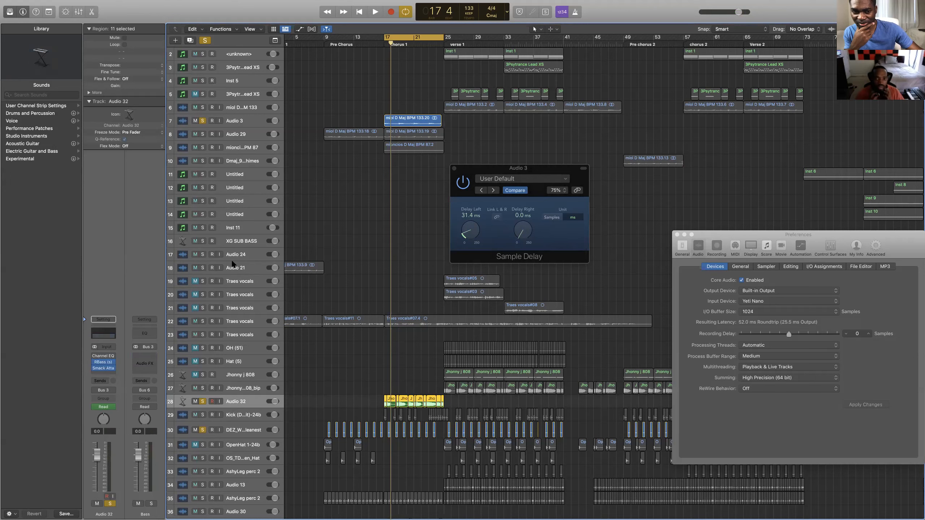
pyautogui.press('space')
pyautogui.scroll(1, 528, 276)
pyautogui.moveTo(467, 231)
pyautogui.mouseDown()
pyautogui.moveTo(468, 241)
pyautogui.moveTo(467, 217)
pyautogui.moveTo(474, 239)
pyautogui.moveTo(464, 219)
pyautogui.mouseUp()
pyautogui.press('space')
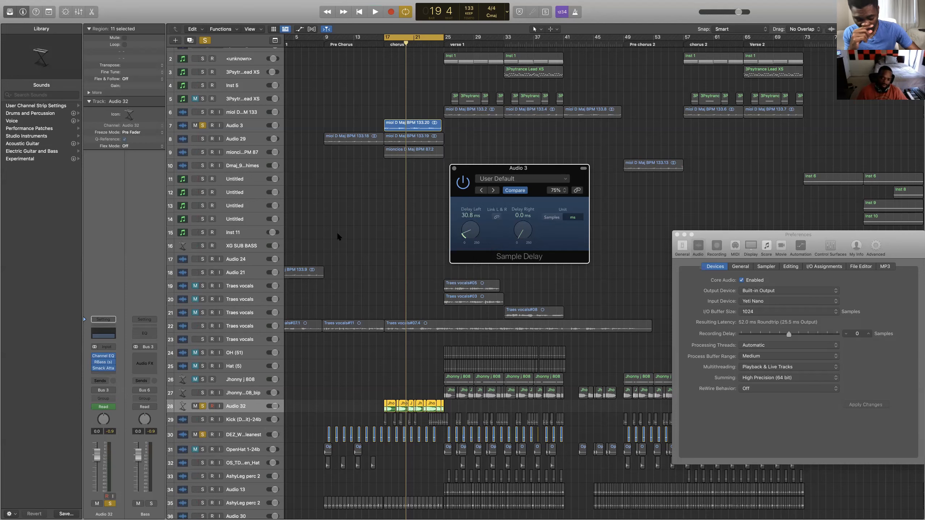
# Step: Insert the Infected Mushroom Wider plug-in in the next free audio effect slot of Audio 32
pyautogui.click(104, 371)
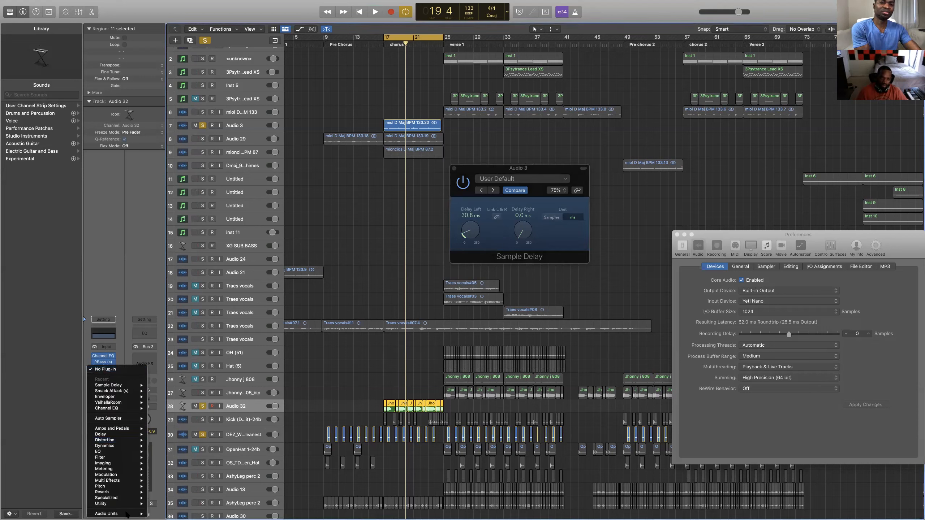
pyautogui.moveTo(120, 513)
pyautogui.moveTo(189, 461)
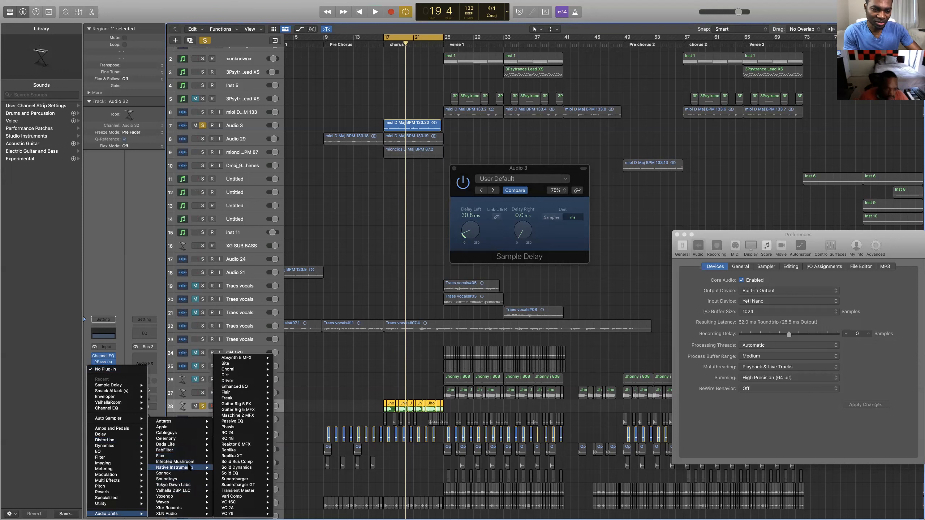
pyautogui.moveTo(220, 463)
pyautogui.click(266, 462)
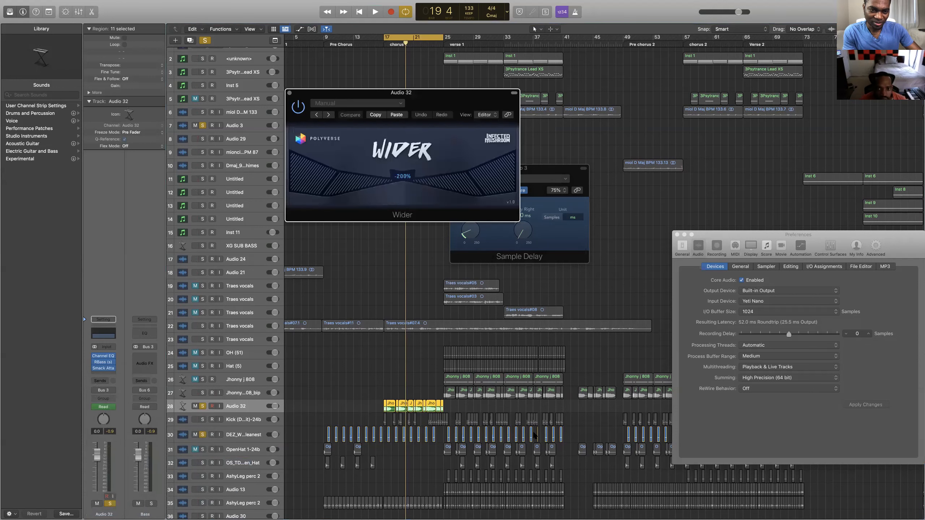
# Step: Set the Wider amount on Audio 32 to 20%, bypass the plug-in and close its window
pyautogui.moveTo(446, 100); pyautogui.dragTo(397, 230)
pyautogui.moveTo(374, 317); pyautogui.dragTo(257, 199)
pyautogui.click(248, 239)
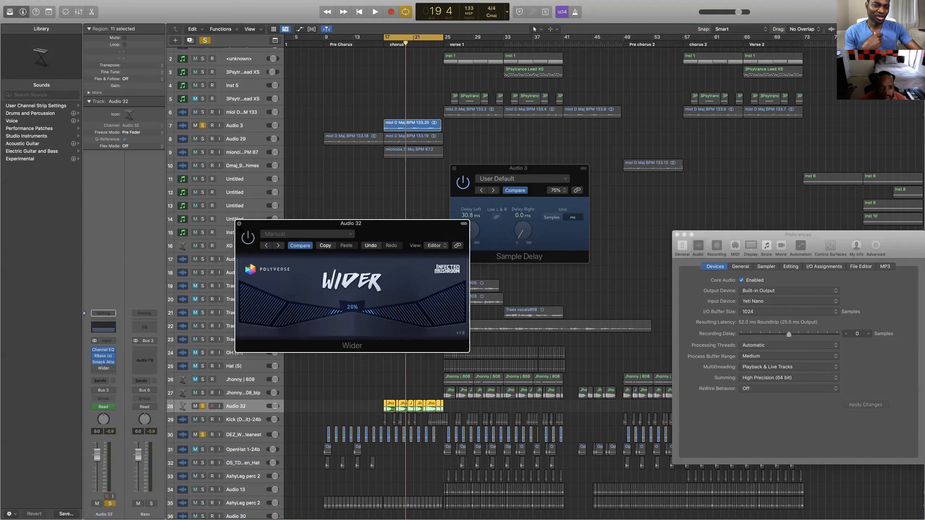
pyautogui.click(239, 224)
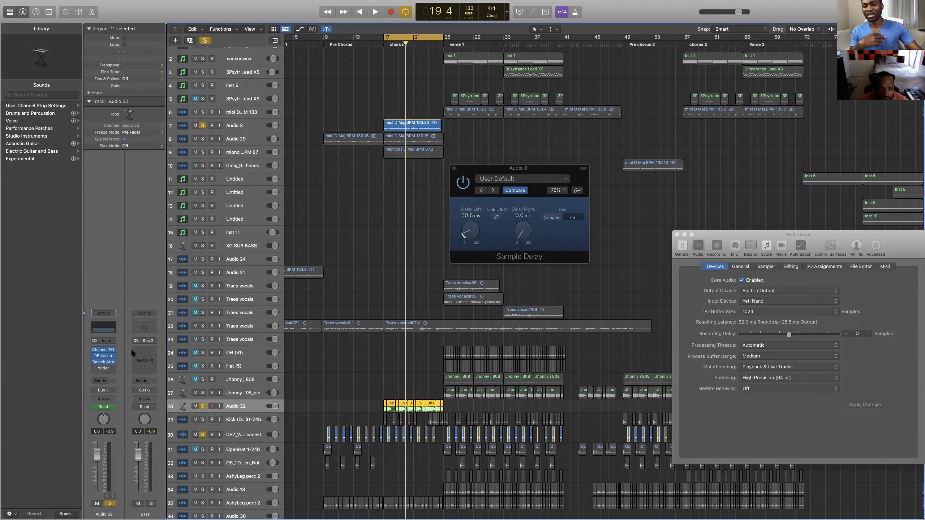
# Step: Close Audio 3's Sample Delay window to clear the view of the arrangement
pyautogui.moveTo(515, 262); pyautogui.dragTo(411, 333)
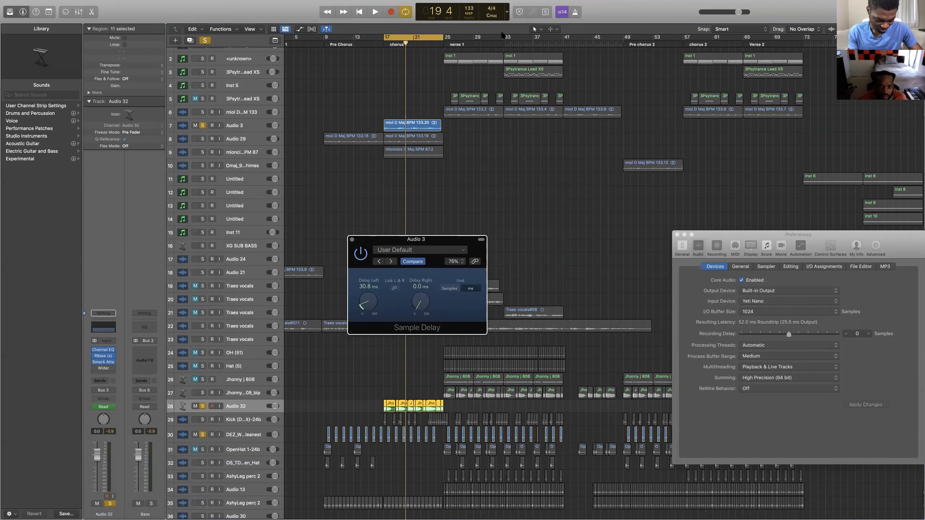
pyautogui.hscroll(-1, 408, 223)
pyautogui.hscroll(-2, 408, 222)
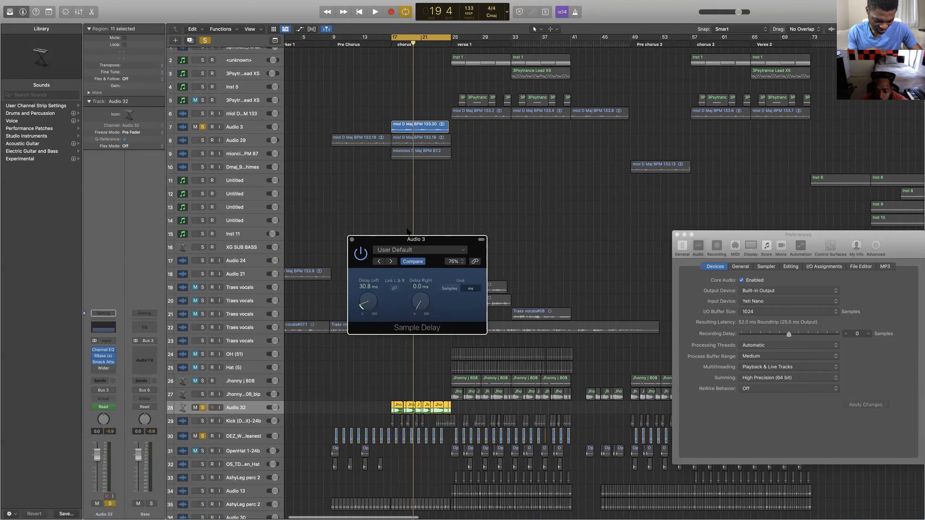
pyautogui.scroll(1, 408, 232)
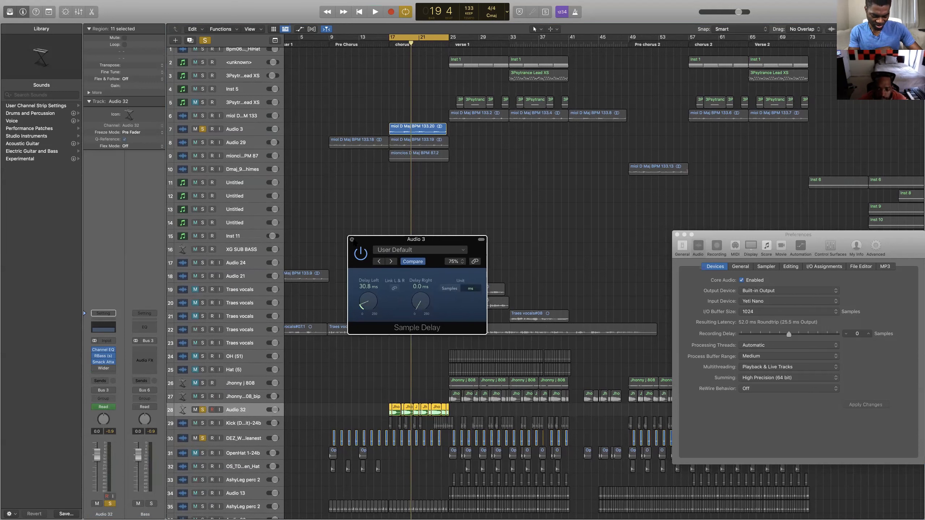
pyautogui.click(352, 240)
pyautogui.hscroll(1, 350, 237)
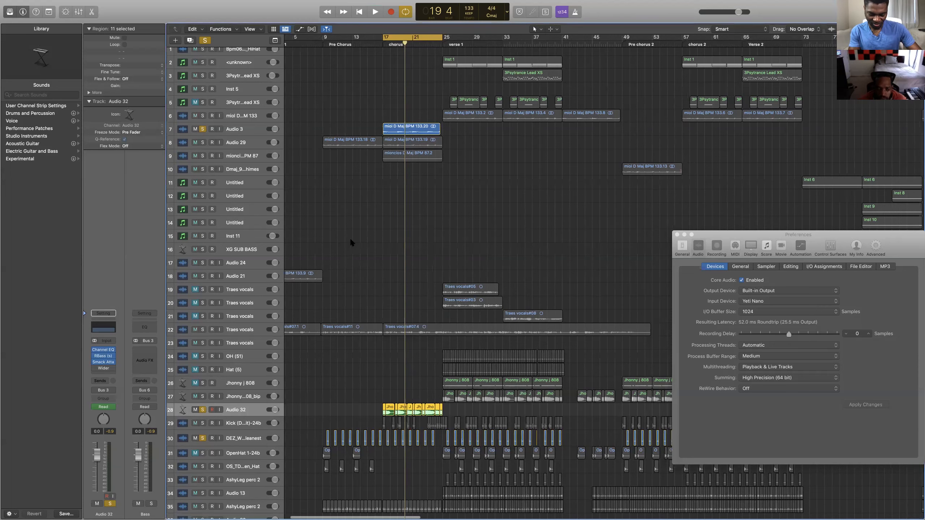
pyautogui.hscroll(-4, 313, 432)
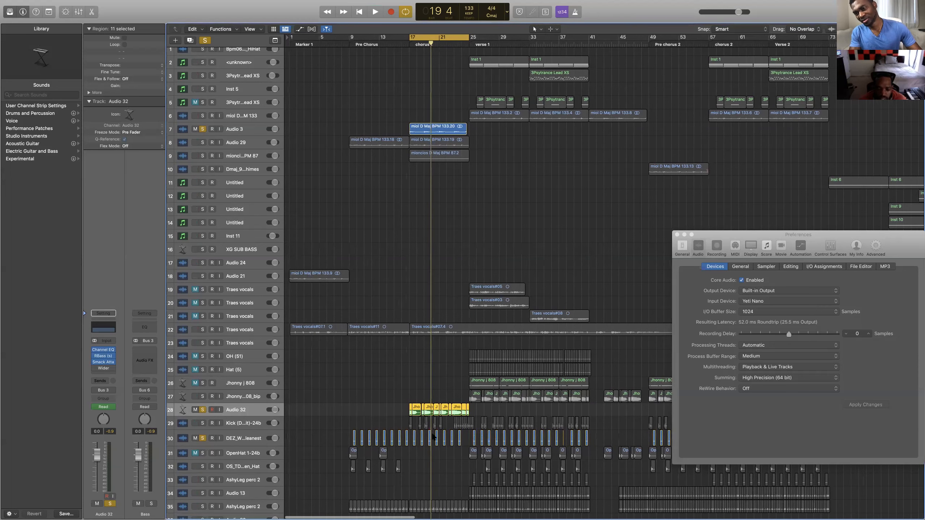
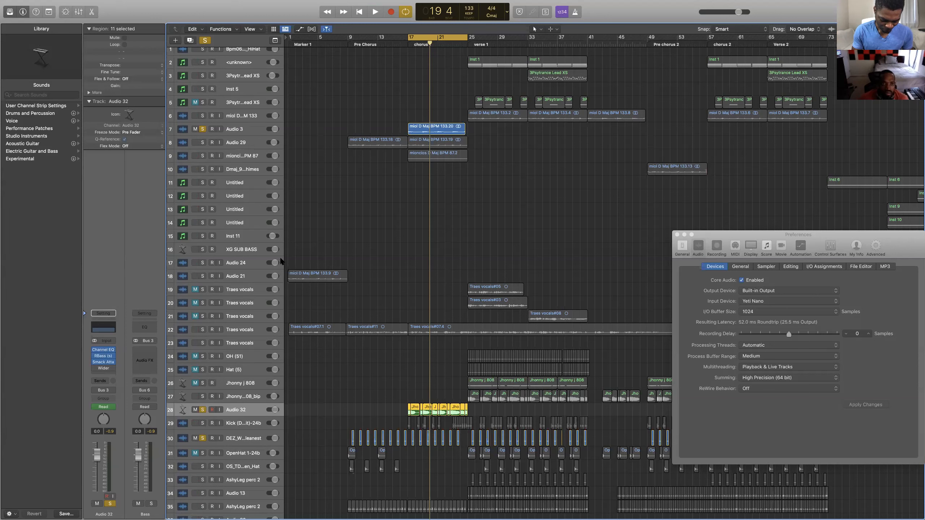
# Step: Open the audio device preferences and set the output device to Scarlett 2i2 USB
pyautogui.click(60, 4)
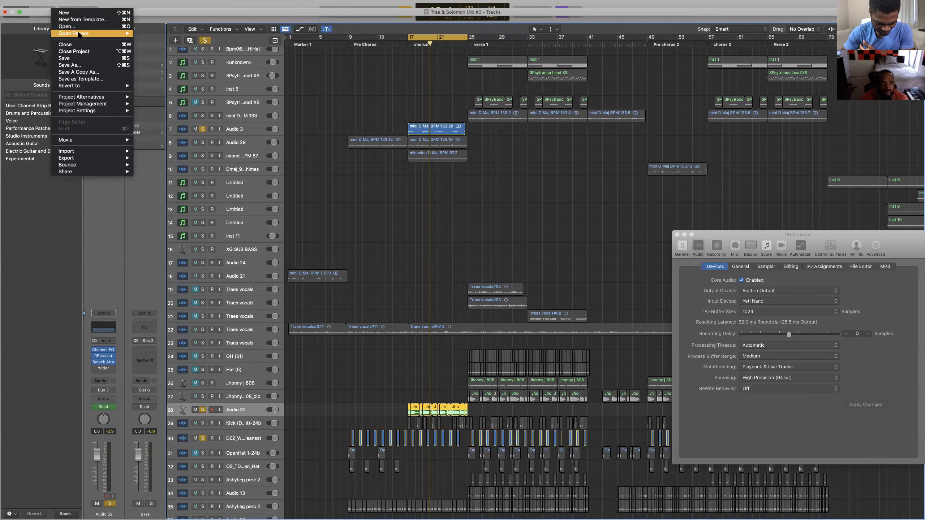
pyautogui.moveTo(29, 5)
pyautogui.moveTo(48, 24)
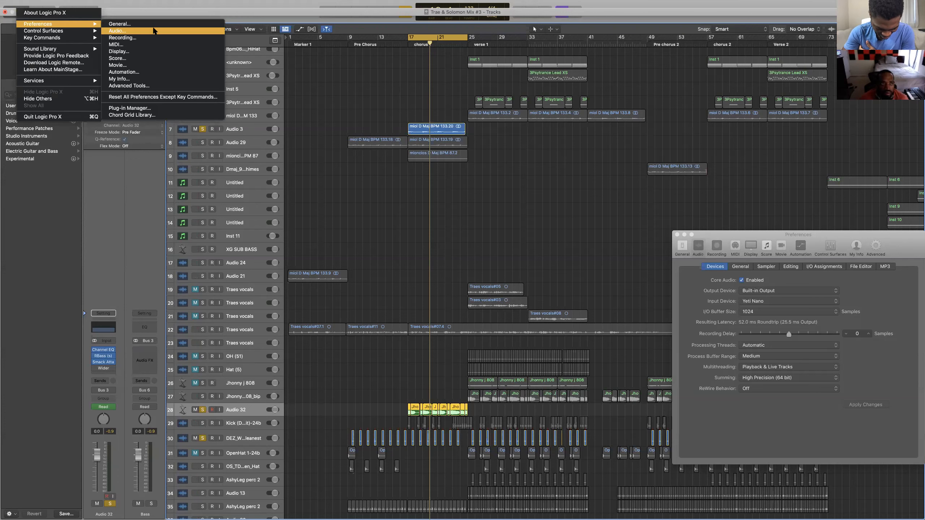
pyautogui.click(150, 32)
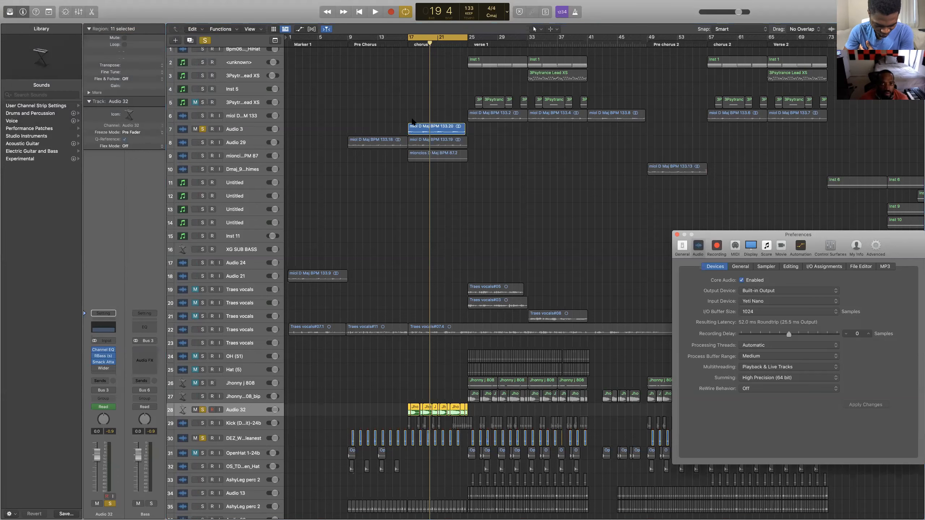
pyautogui.scroll(-1, 413, 122)
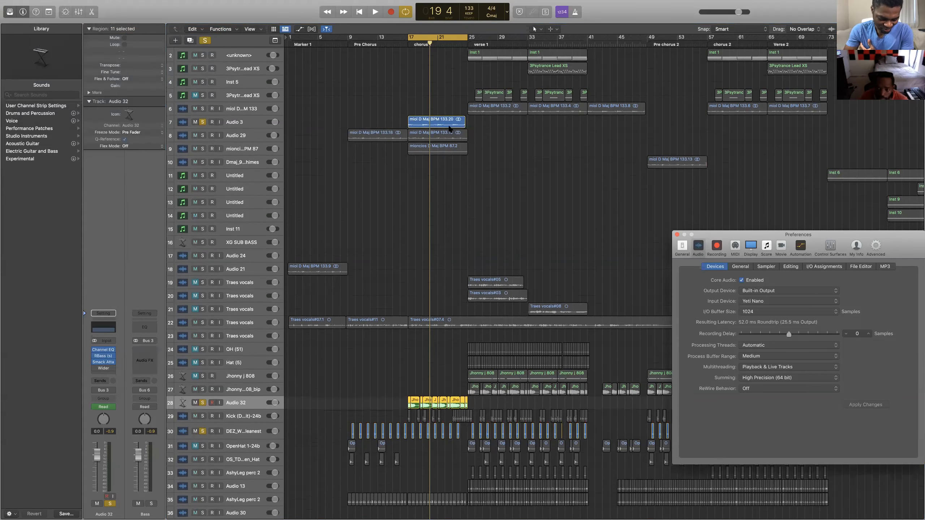
pyautogui.click(837, 291)
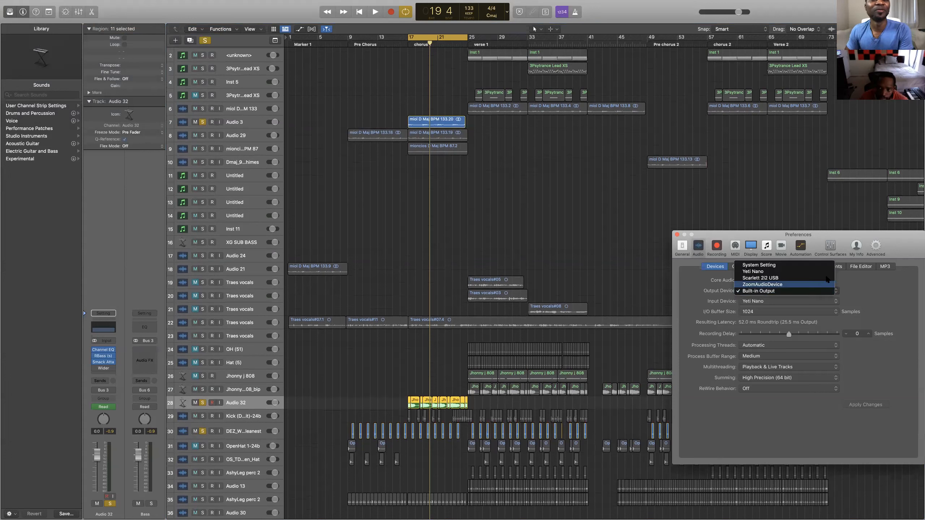
pyautogui.click(760, 278)
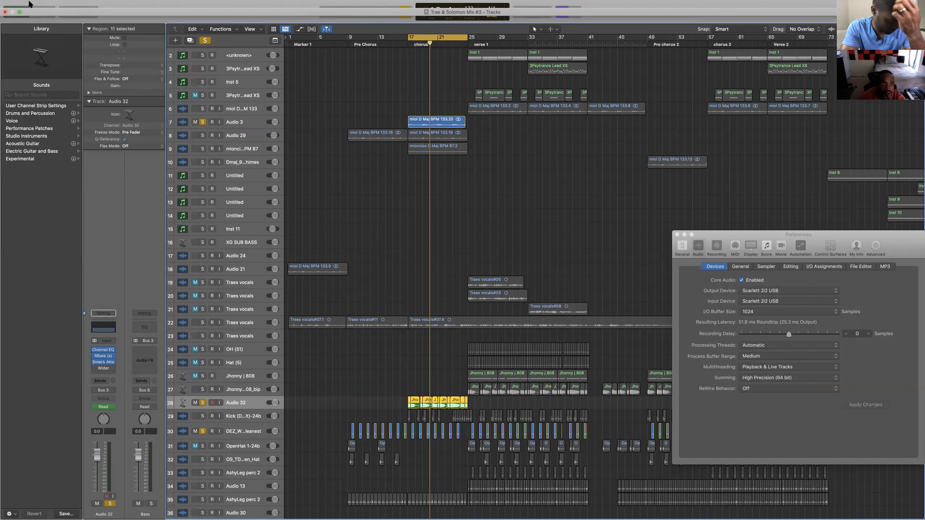
# Step: Set the input device to Yeti Nano and the output device to Built-in Output in the audio preferences
pyautogui.click(38, 7)
pyautogui.moveTo(47, 24)
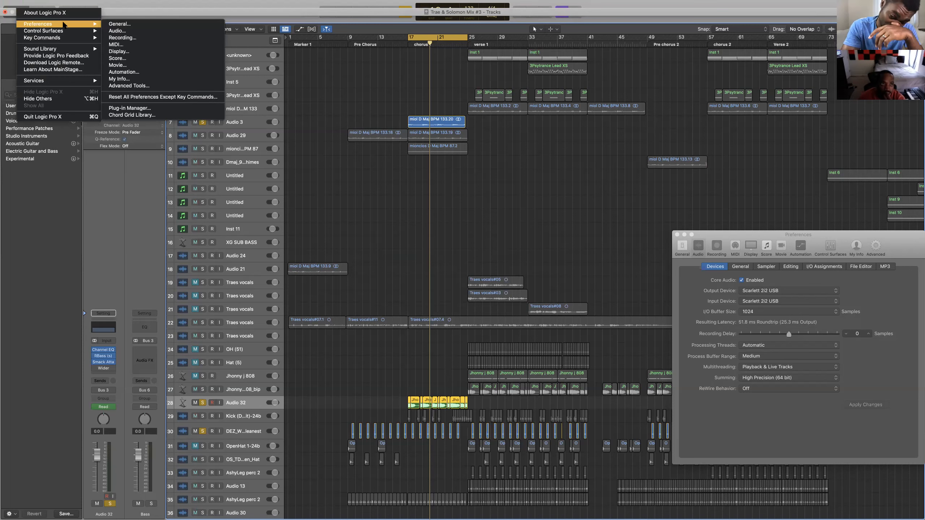
pyautogui.click(162, 31)
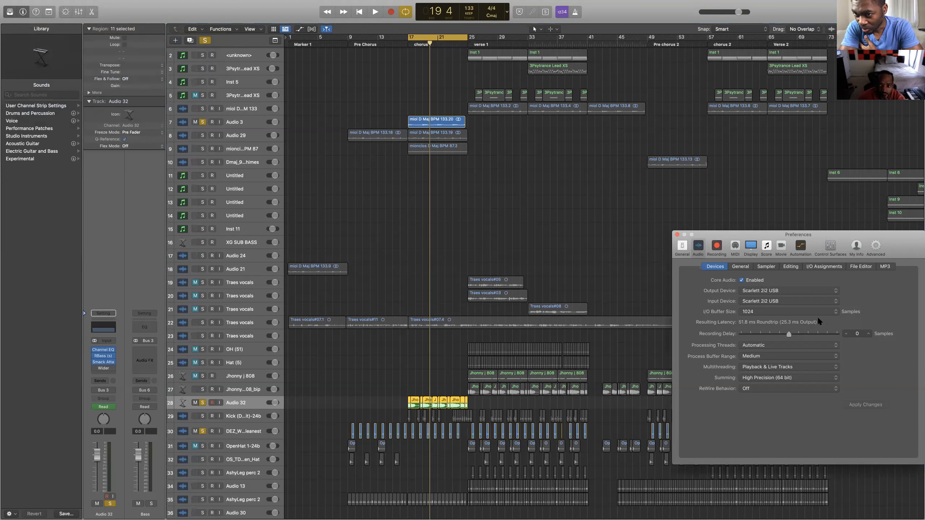
pyautogui.click(786, 300)
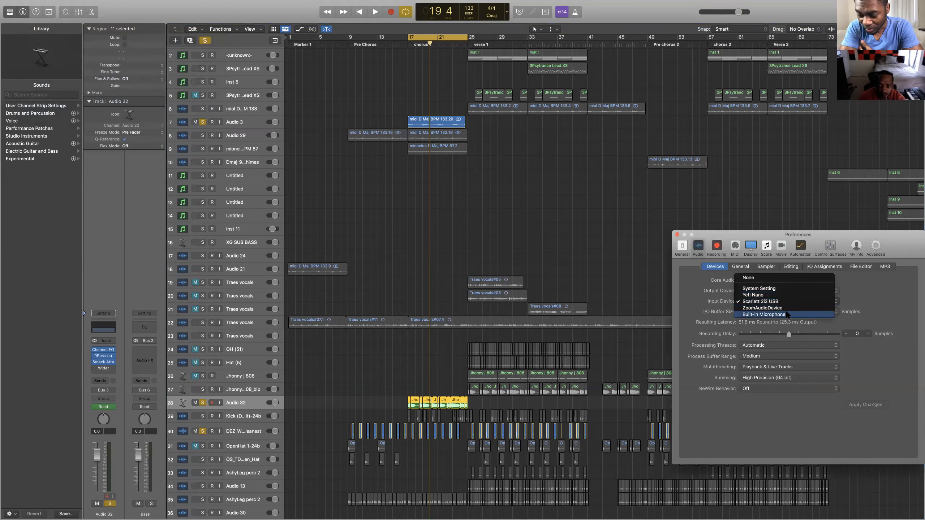
pyautogui.click(786, 313)
pyautogui.click(784, 302)
pyautogui.click(781, 283)
pyautogui.click(780, 301)
pyautogui.click(782, 290)
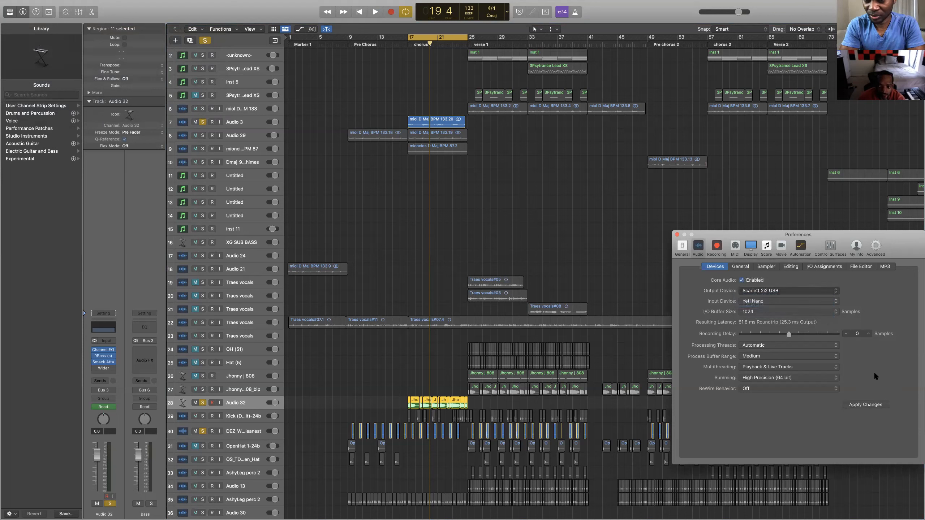
pyautogui.click(867, 399)
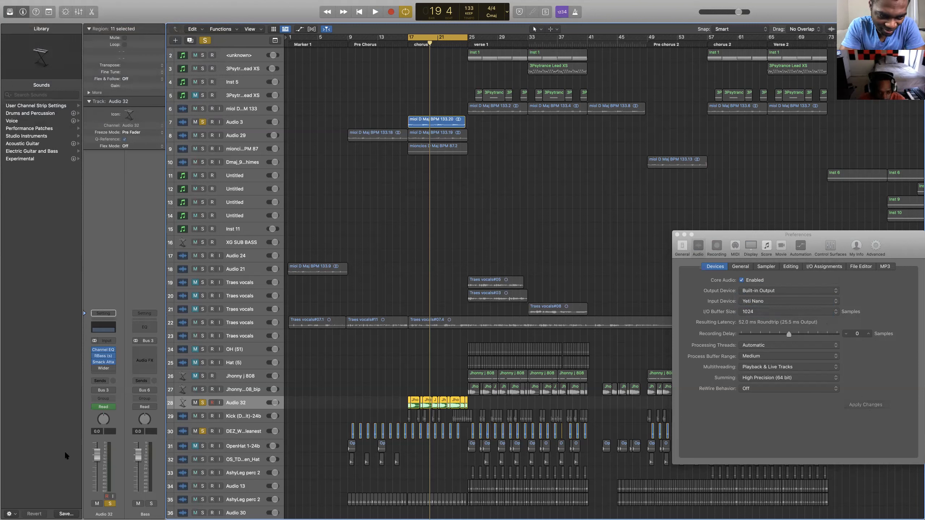
# Step: Turn off solo on Audio 32, the DEZ track 30 and Audio 3
pyautogui.click(200, 400)
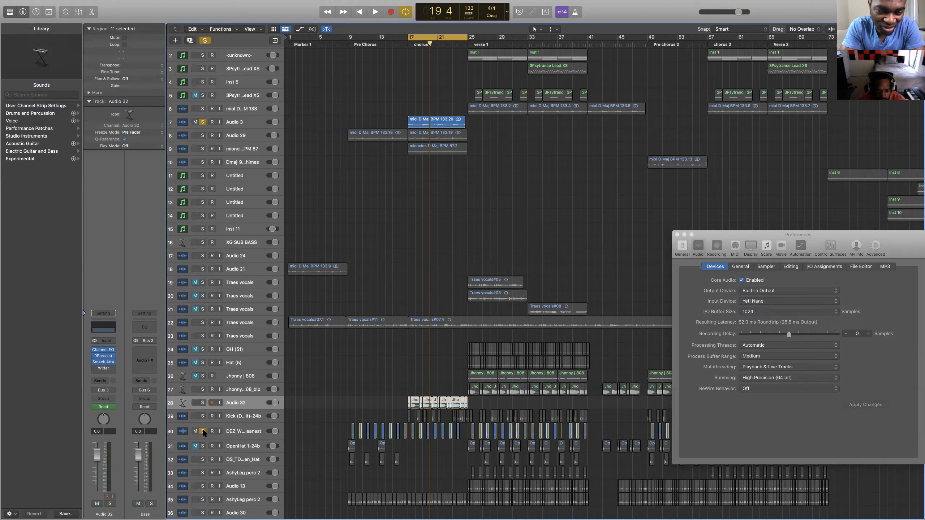
pyautogui.click(202, 428)
pyautogui.scroll(1, 309, 99)
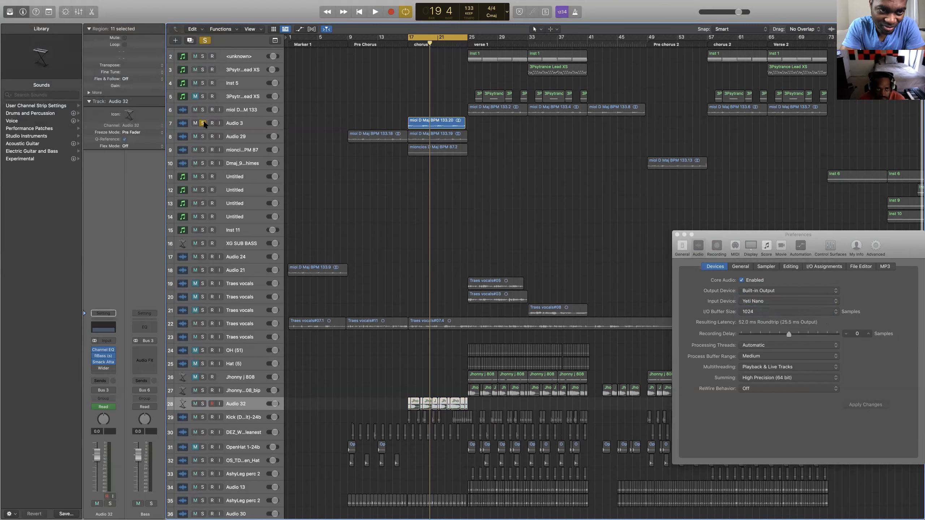
pyautogui.click(202, 123)
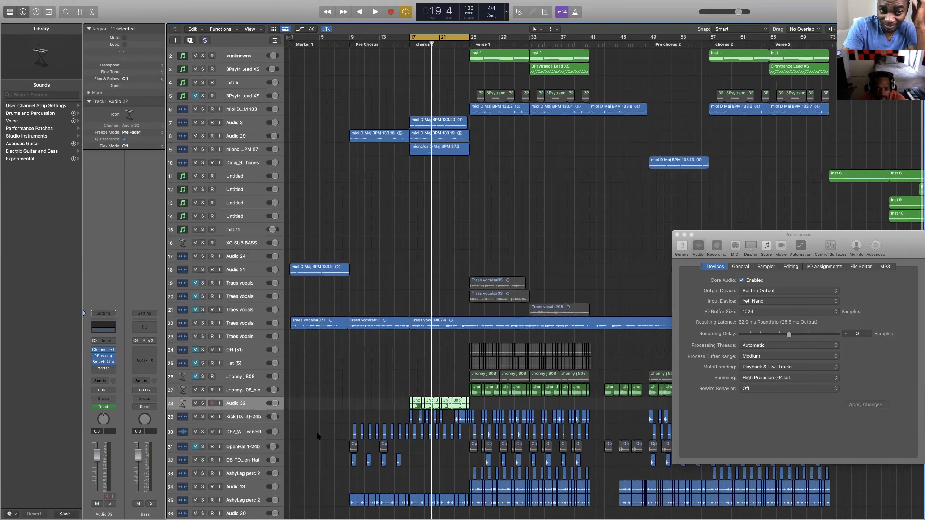
# Step: Solo the Kick track 29 and AshyLeg perc 2 on track 35, and play back part of chorus 1
pyautogui.hscroll(1, 262, 423)
pyautogui.click(202, 417)
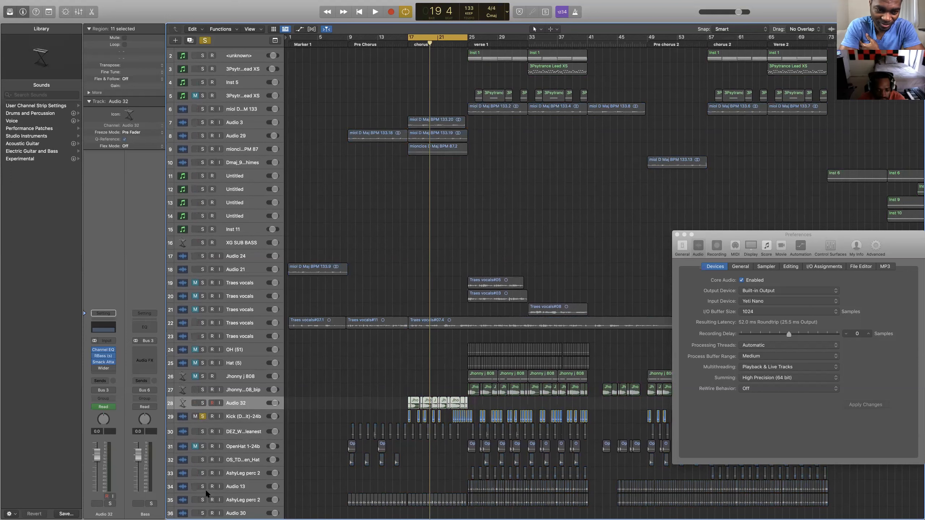
pyautogui.scroll(-1, 205, 490)
pyautogui.click(203, 490)
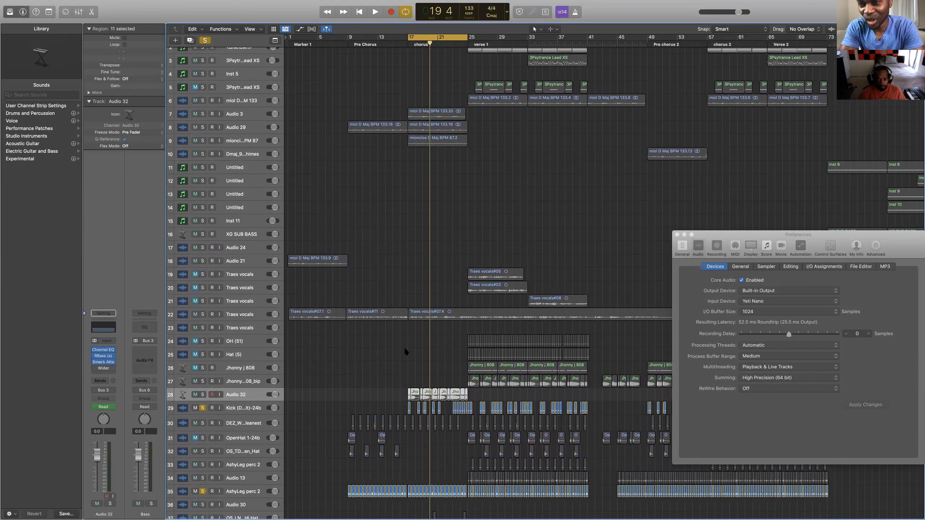
pyautogui.press('space')
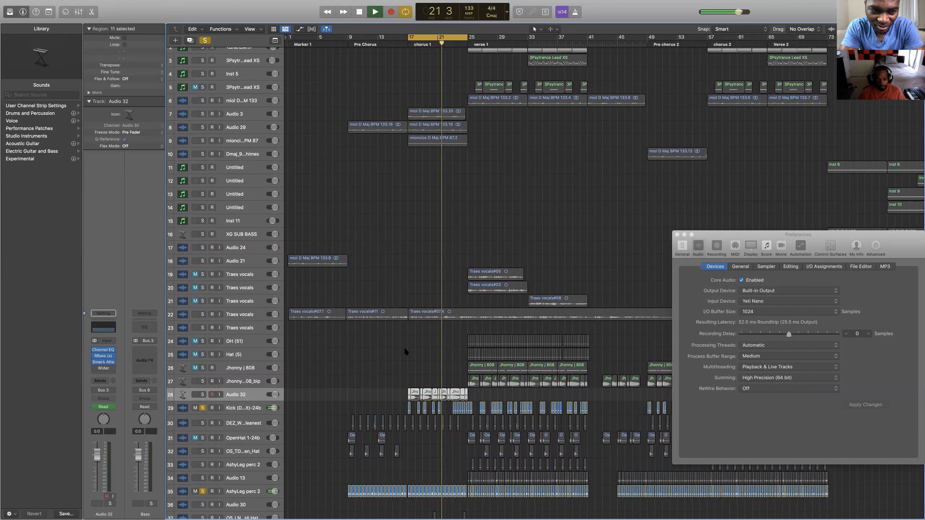
pyautogui.press('space')
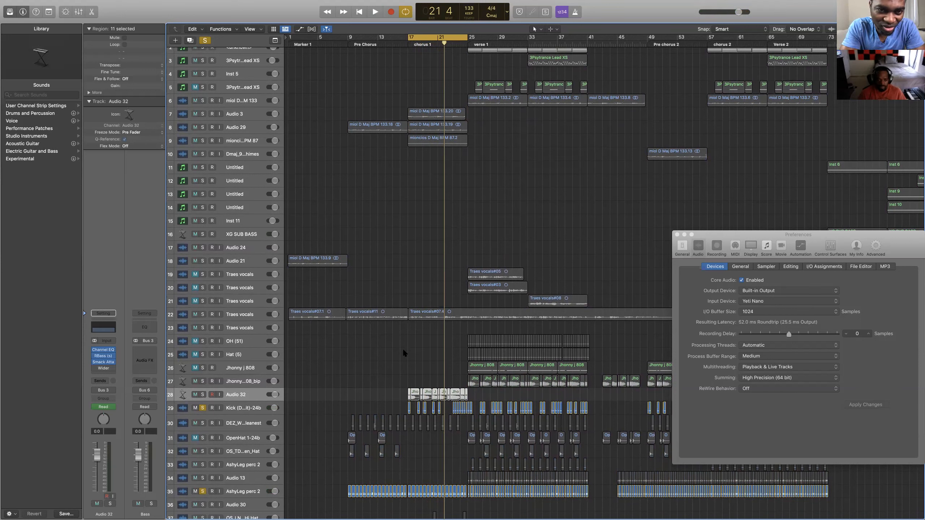
# Step: Add Audio 3 to the soloed tracks, open its Sample Delay and play it back with the drums
pyautogui.click(241, 113)
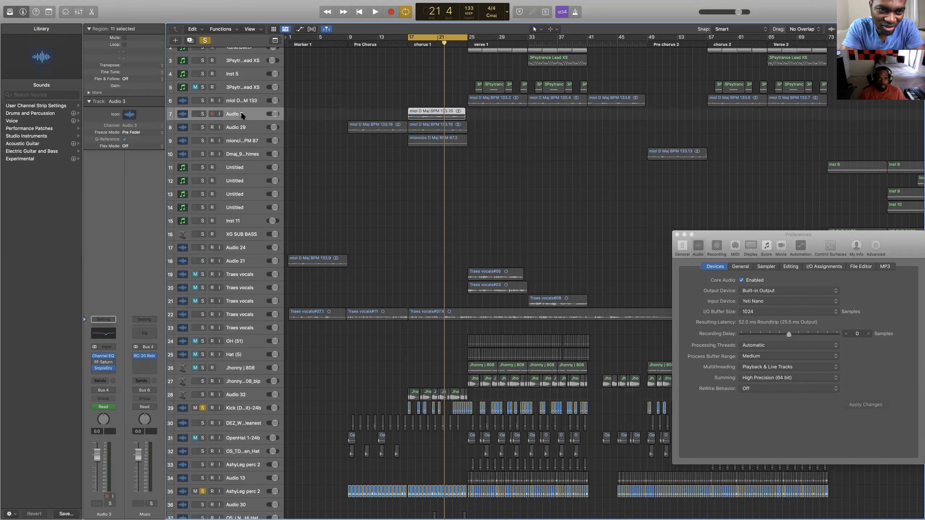
pyautogui.click(203, 114)
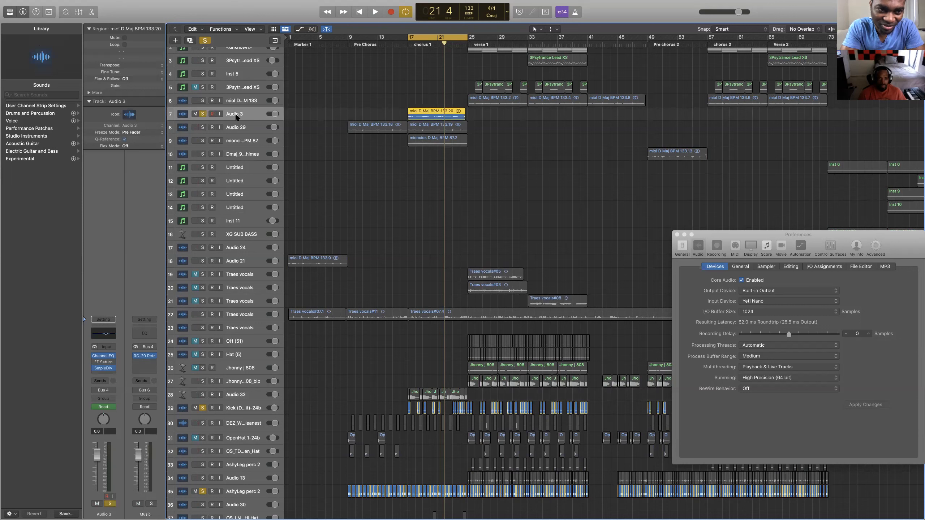
pyautogui.click(104, 368)
pyautogui.moveTo(338, 111); pyautogui.dragTo(332, 141)
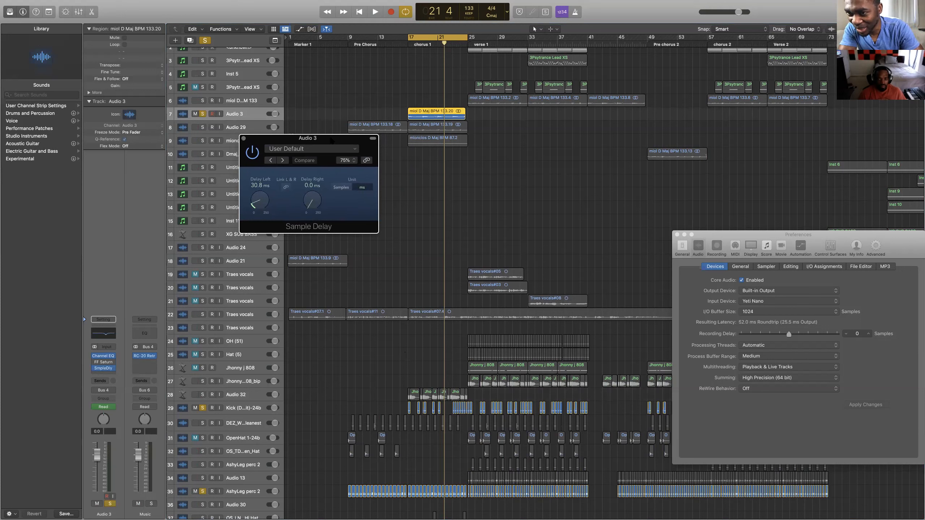
pyautogui.press('space')
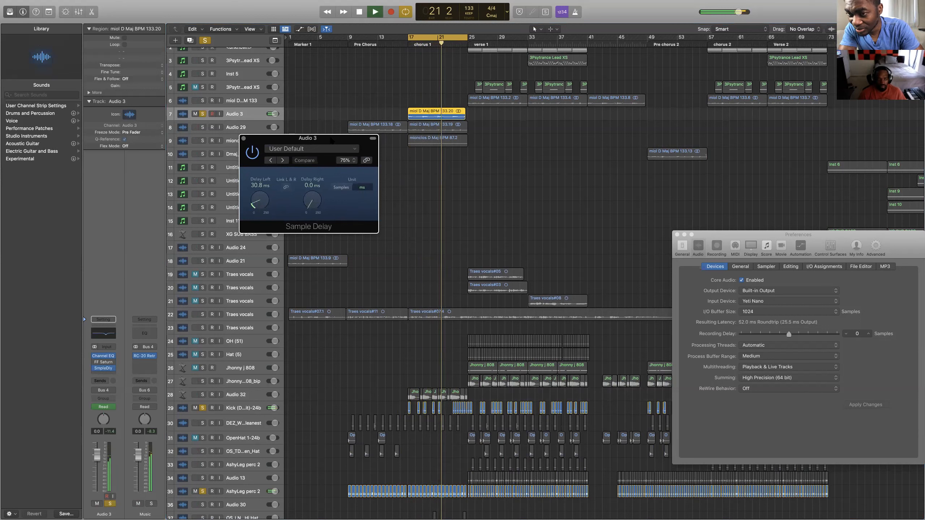
pyautogui.press('space')
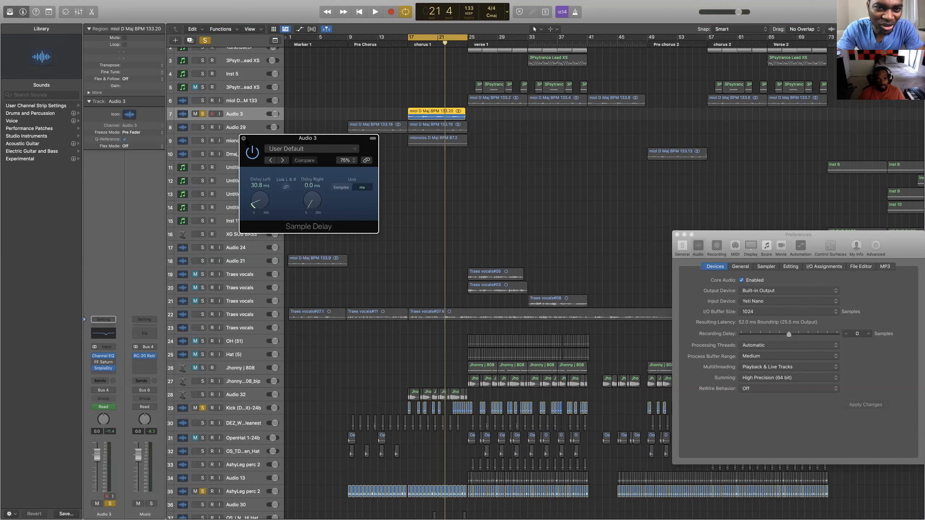
# Step: Close the Sample Delay window, add Audio 29 to the soloed tracks and play back the chorus section
pyautogui.click(244, 138)
pyautogui.click(239, 149)
pyautogui.click(241, 142)
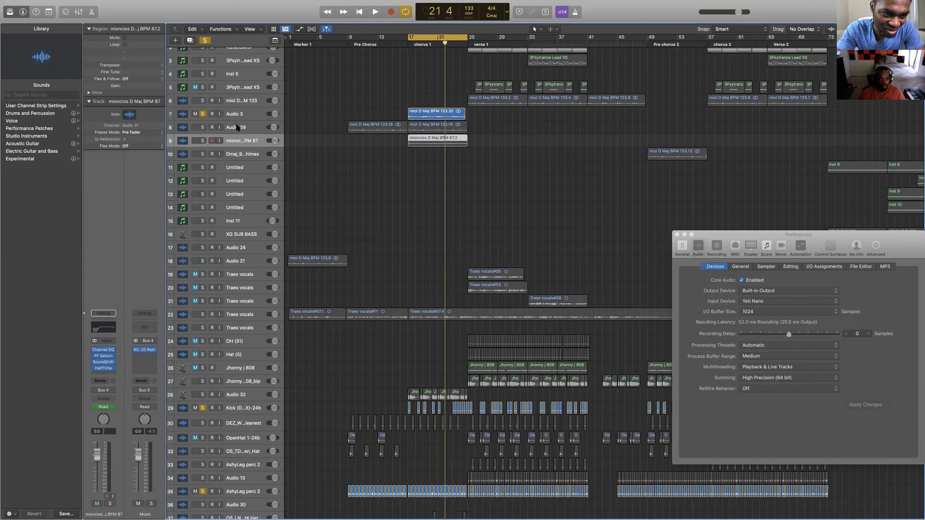
pyautogui.click(236, 128)
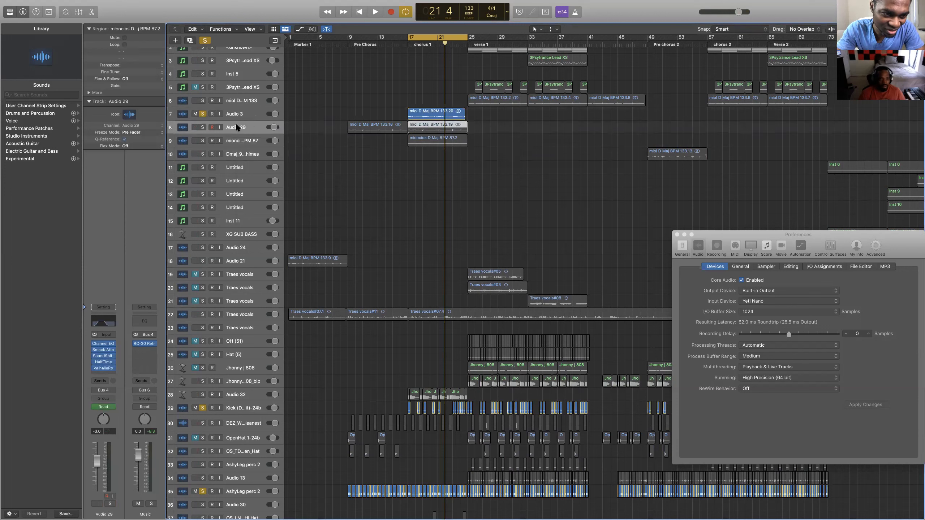
pyautogui.click(204, 127)
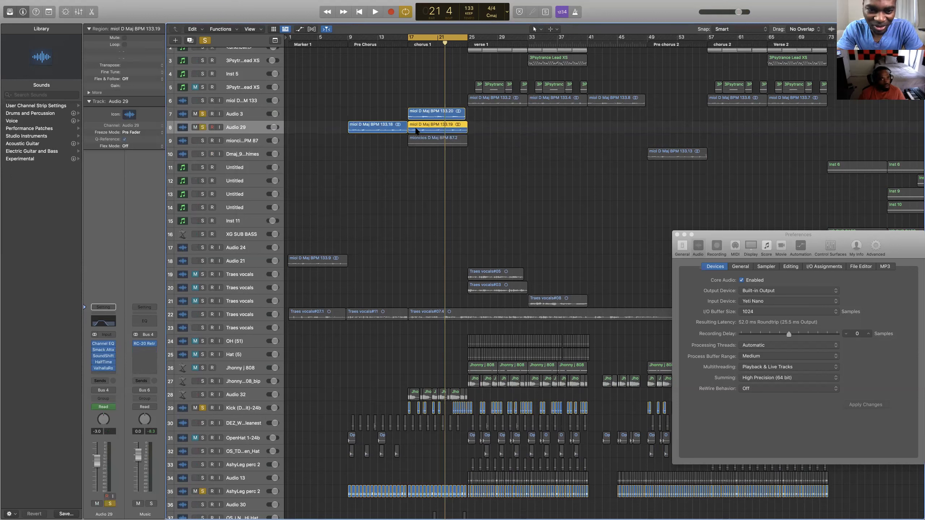
pyautogui.press('space')
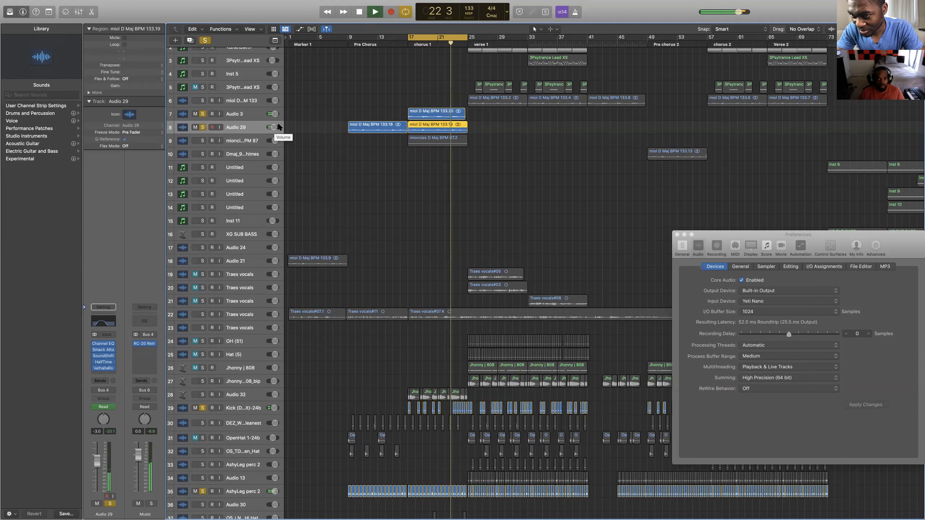
pyautogui.press('space')
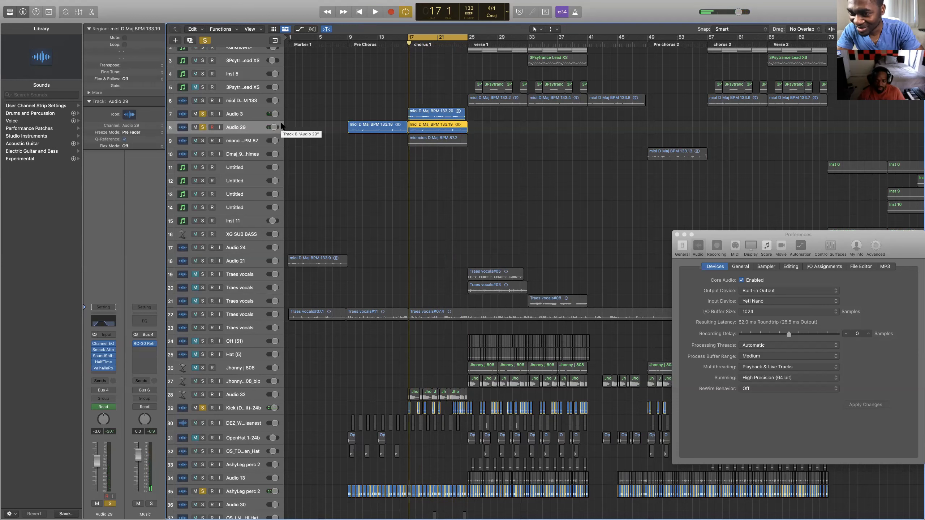
pyautogui.hscroll(1, 281, 126)
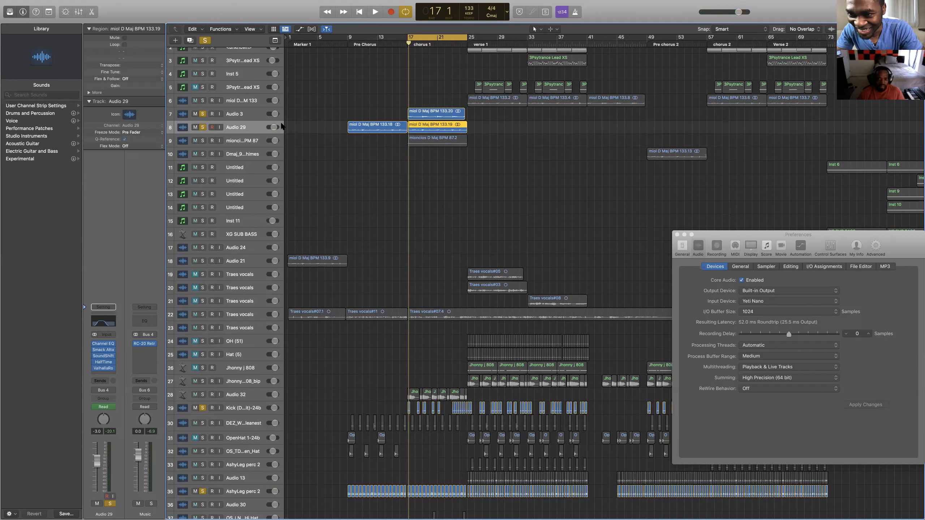
pyautogui.click(251, 117)
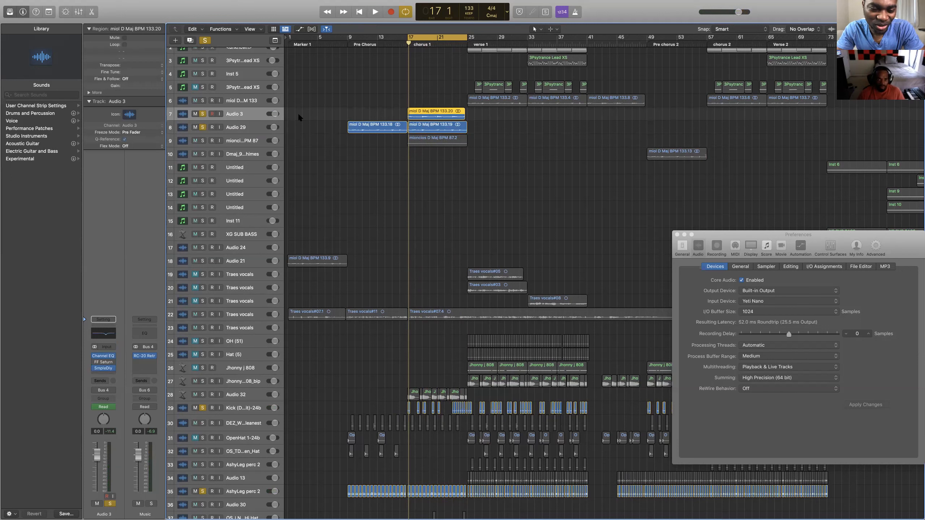
pyautogui.click(448, 130)
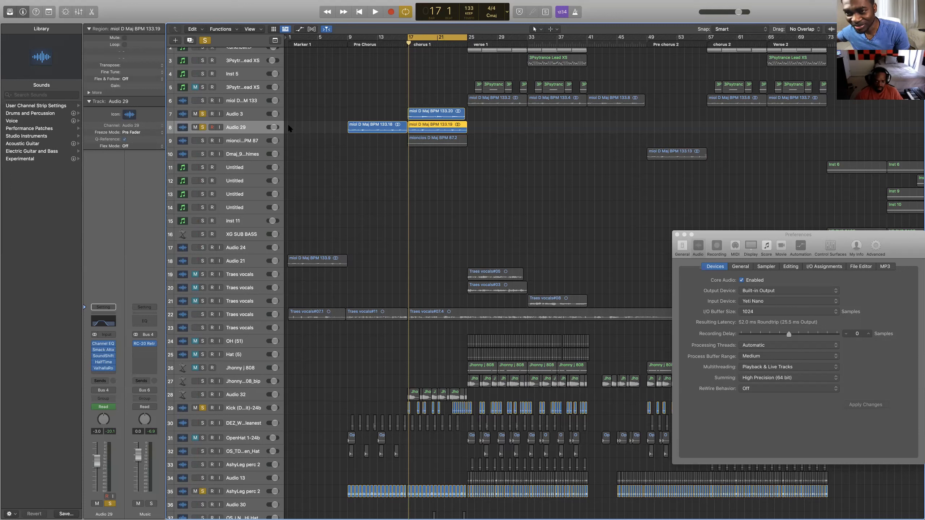
pyautogui.click(254, 136)
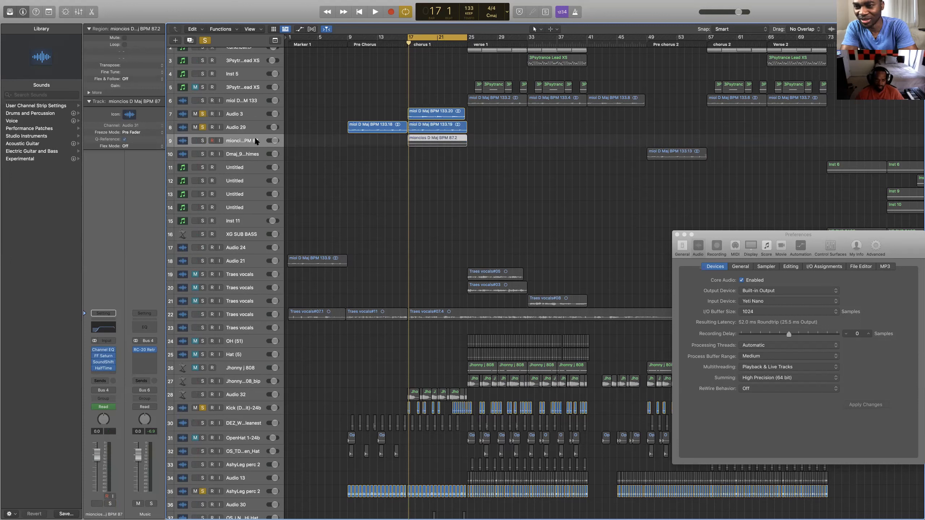
pyautogui.click(255, 122)
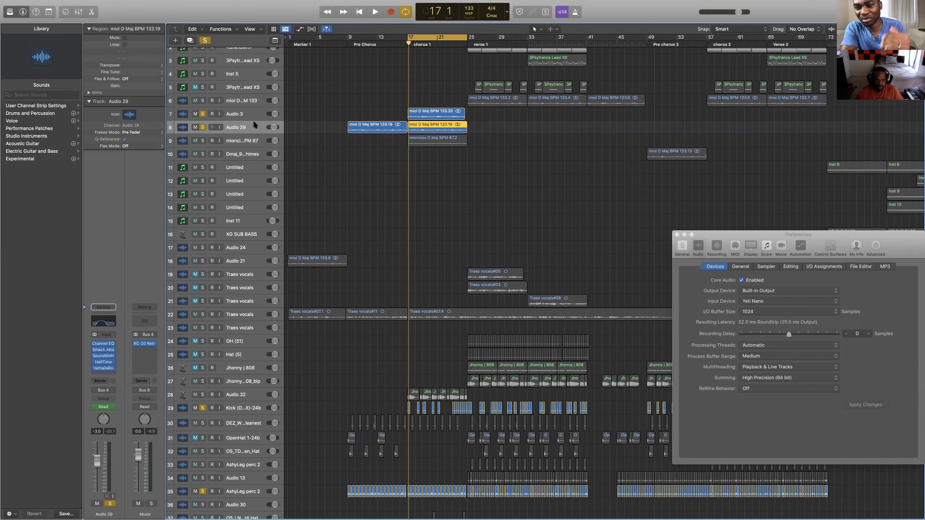
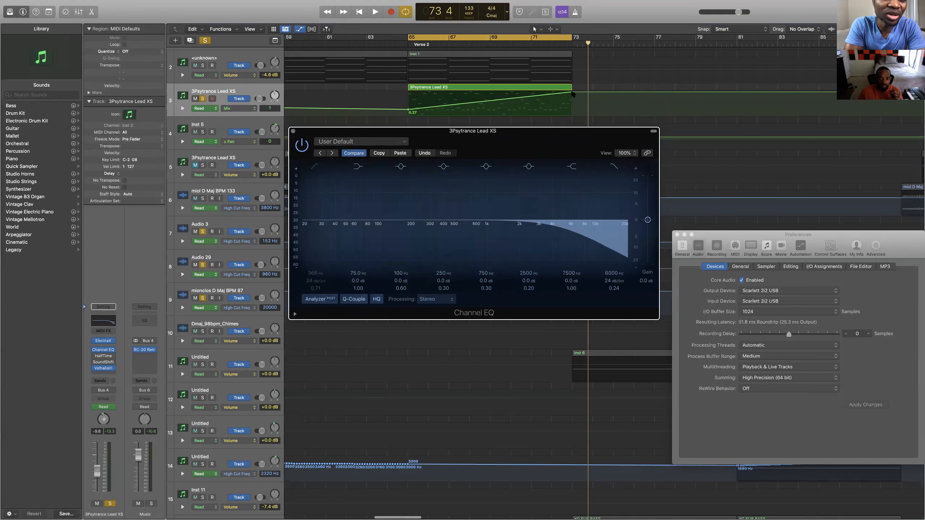
# Step: Show the Channel EQ's High Cut Frequency automation on the 3Psytrance Lead XS track 3
pyautogui.hscroll(1, 361, 121)
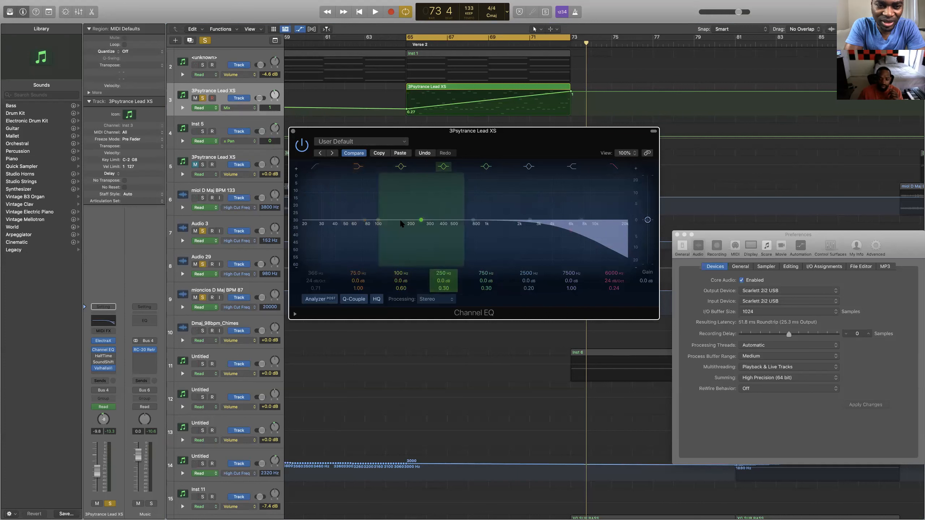
pyautogui.click(255, 107)
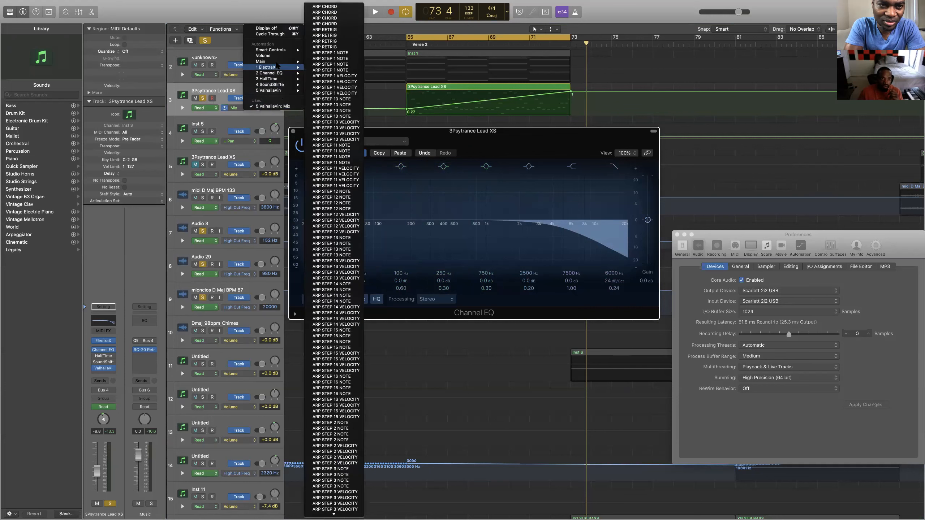
pyautogui.moveTo(285, 74)
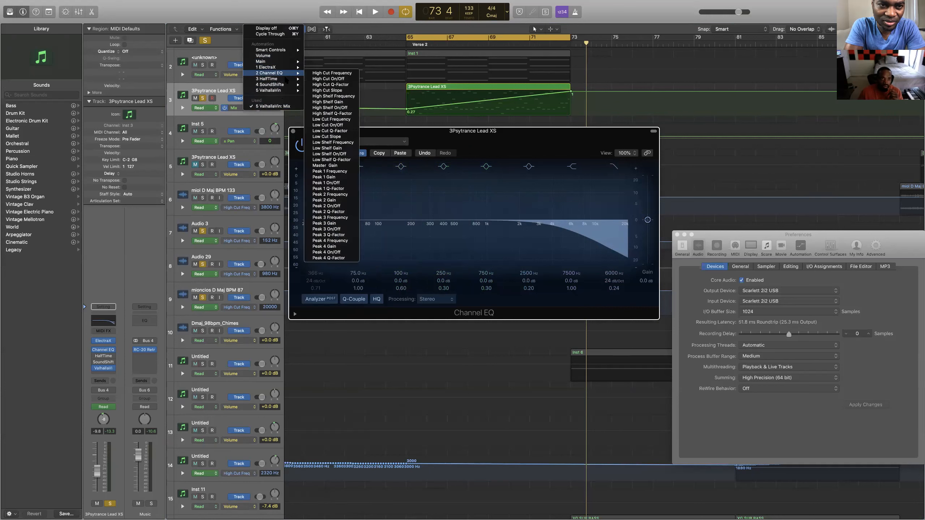
pyautogui.click(332, 73)
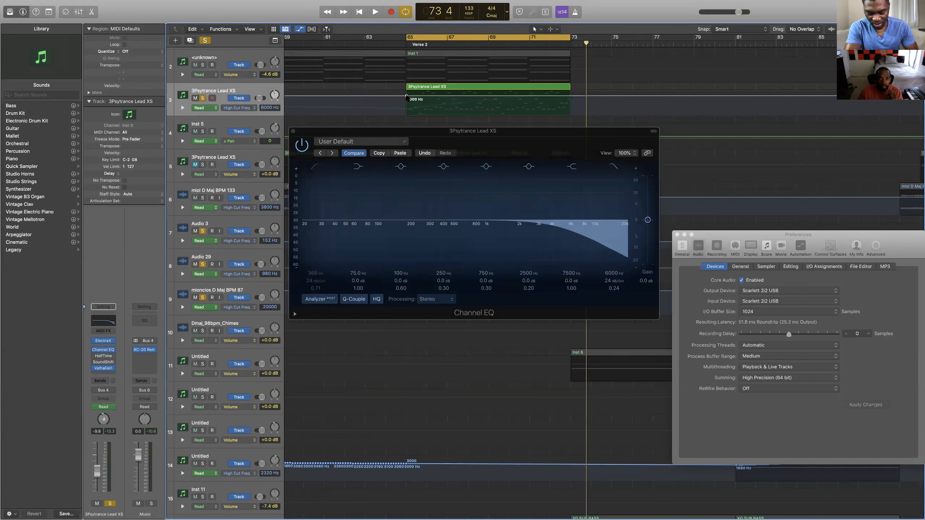
# Step: Shape the High Cut Frequency automation across Verse 2 as a ramp from 20000 Hz at bar 65 to about 264 Hz at bar 73
pyautogui.click(570, 96)
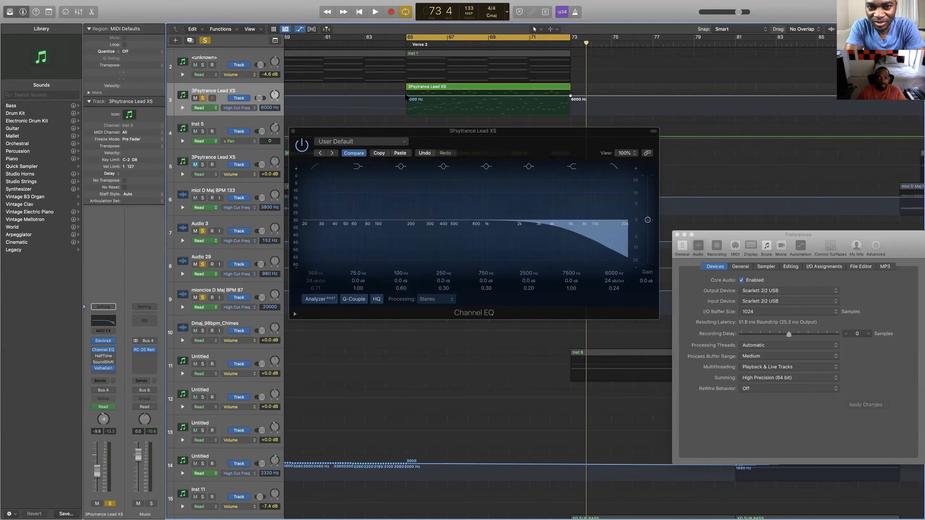
pyautogui.moveTo(406, 97); pyautogui.dragTo(407, 91)
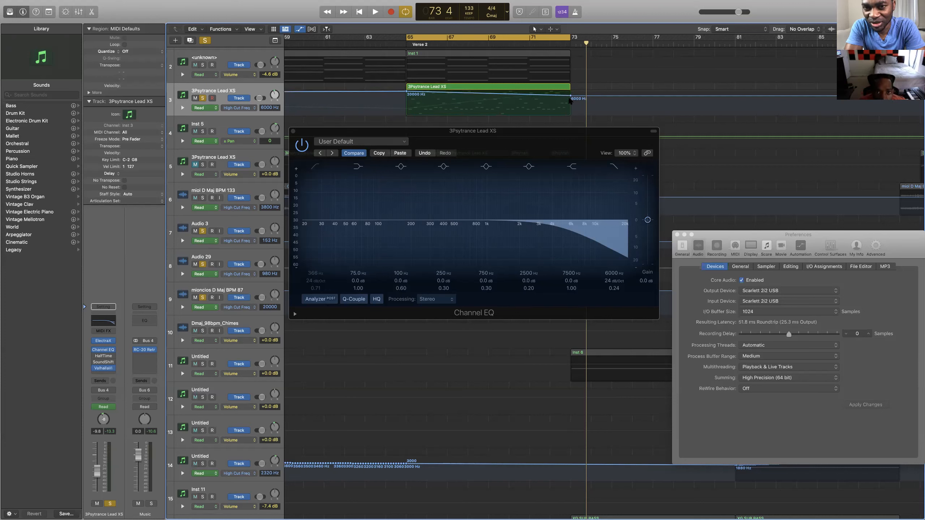
pyautogui.moveTo(570, 96); pyautogui.dragTo(571, 108)
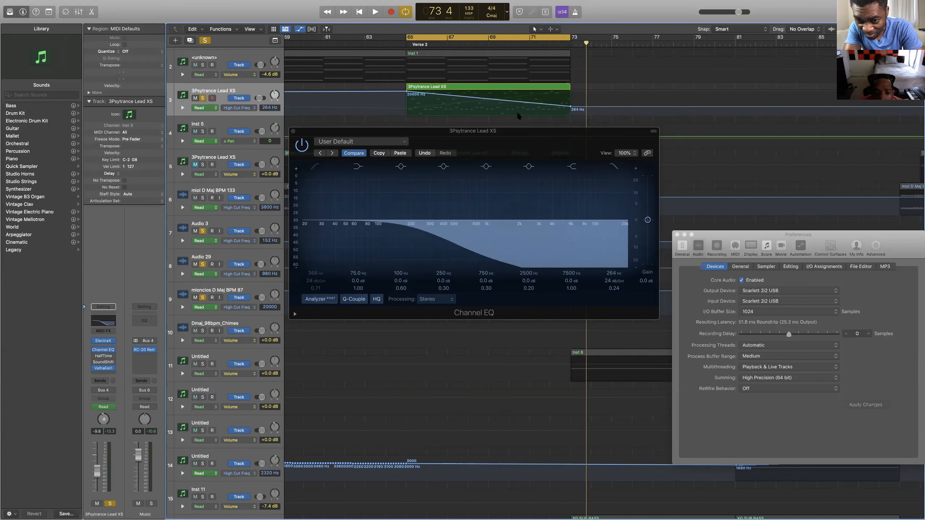
# Step: Steepen the Channel EQ's high-cut slope on the 3Psytrance Lead XS track to 48 dB/Oct and play back the start of Verse 2
pyautogui.hscroll(-1, 262, 111)
pyautogui.scroll(-1, 262, 112)
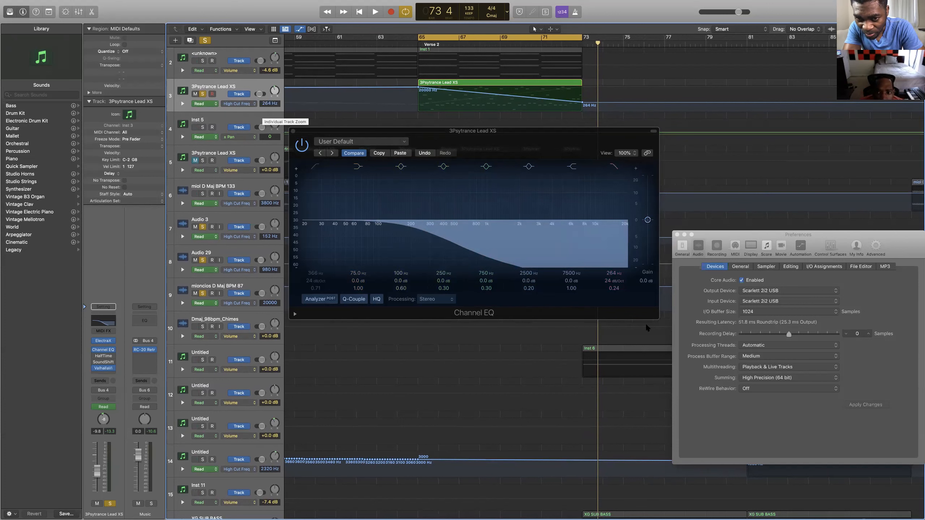
pyautogui.click(614, 281)
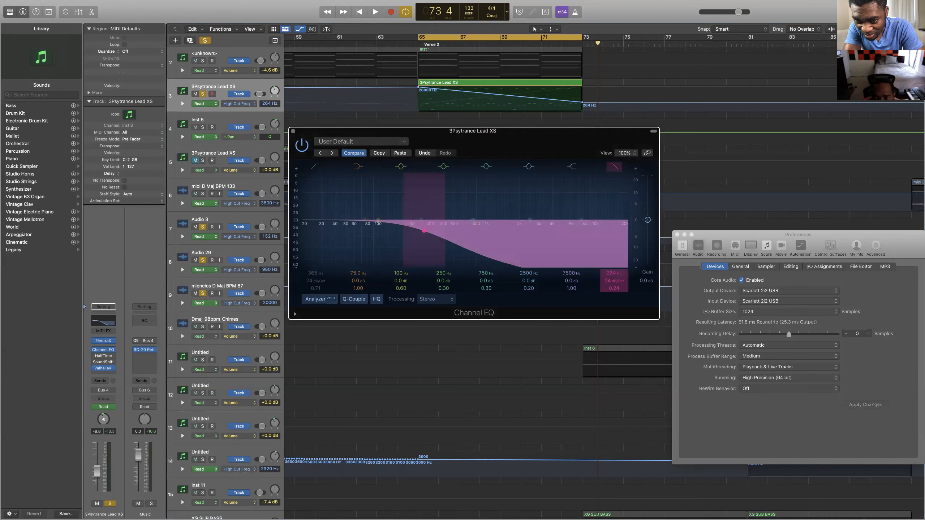
pyautogui.moveTo(614, 280); pyautogui.dragTo(613, 272)
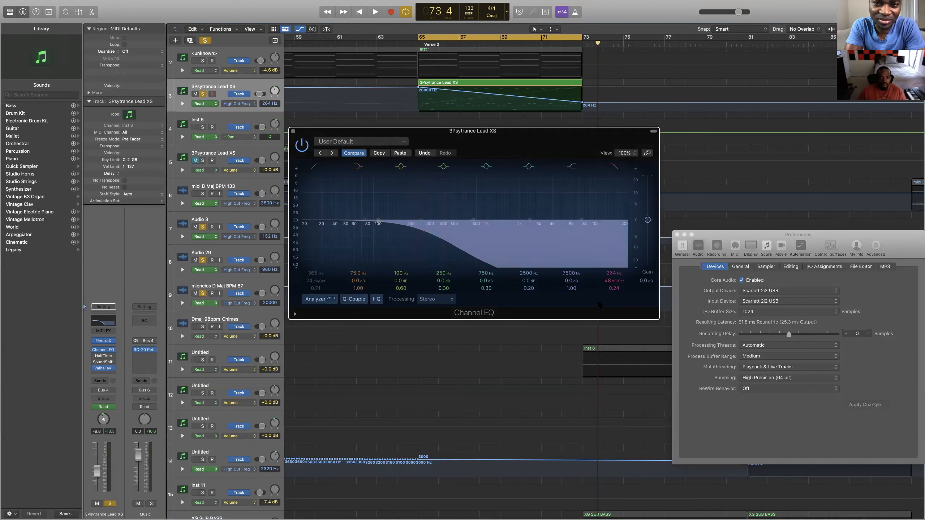
pyautogui.press('space')
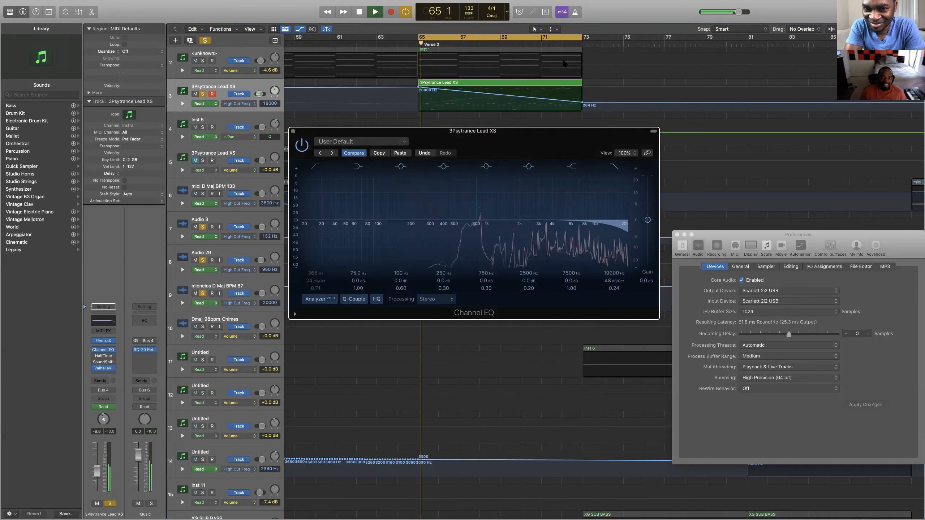
pyautogui.press('space')
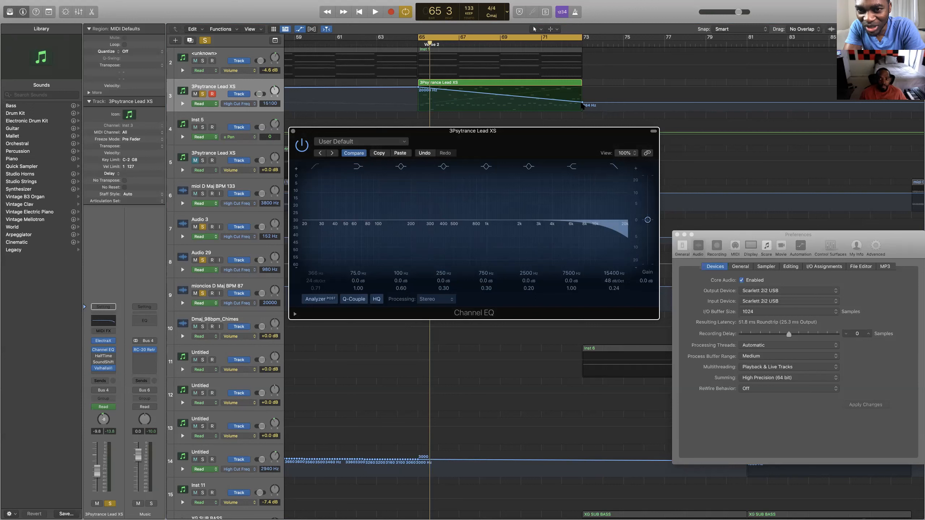
# Step: Raise the High Cut Frequency automation point at bar 73 to about 1120 Hz and play back the sweep
pyautogui.moveTo(581, 104); pyautogui.dragTo(582, 97)
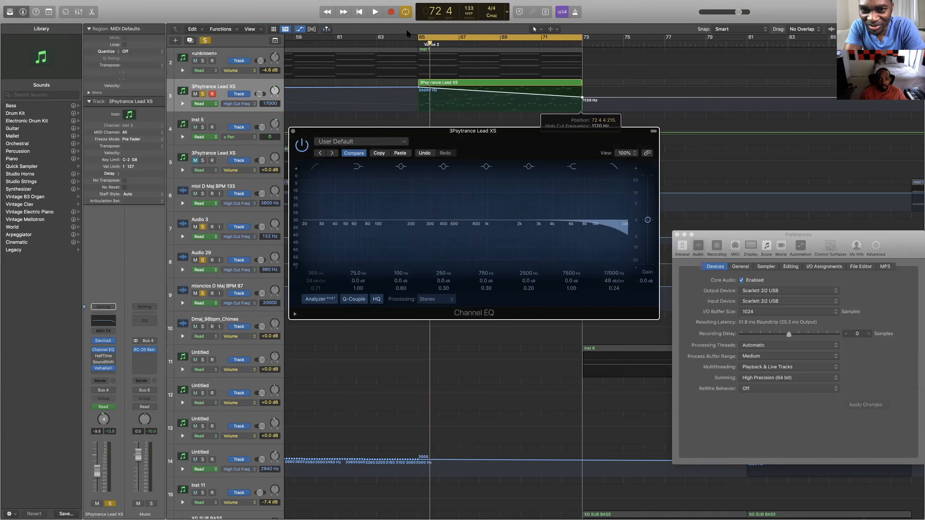
pyautogui.press('space')
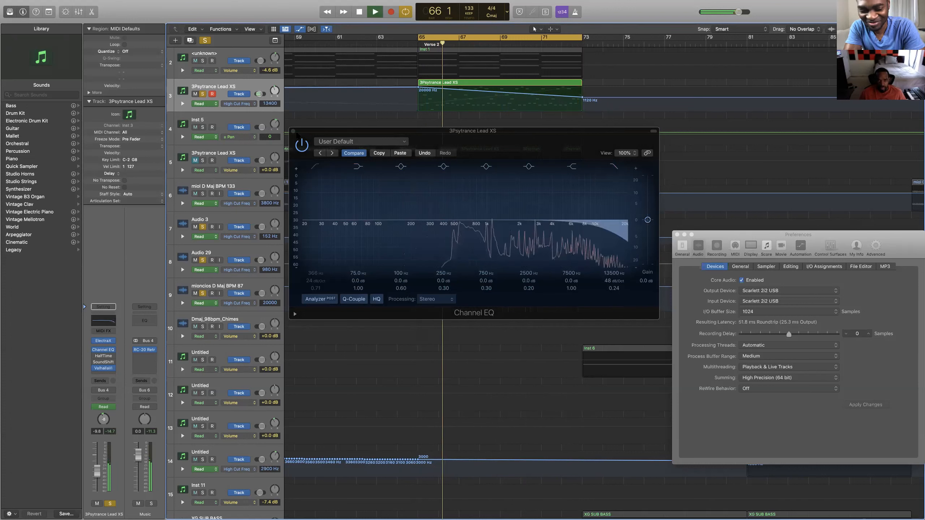
pyautogui.press('space')
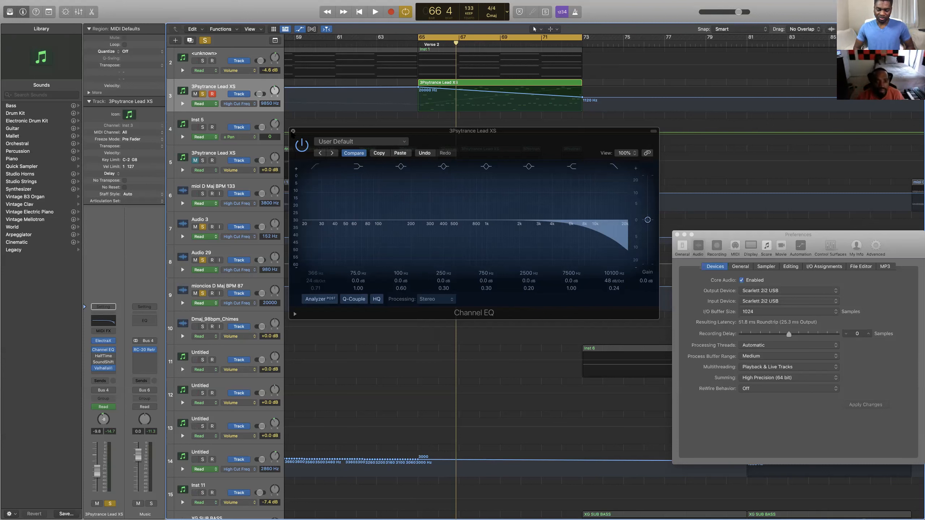
# Step: Hide the track automation and close the Channel EQ window
pyautogui.moveTo(505, 135); pyautogui.dragTo(522, 145)
pyautogui.press('a')
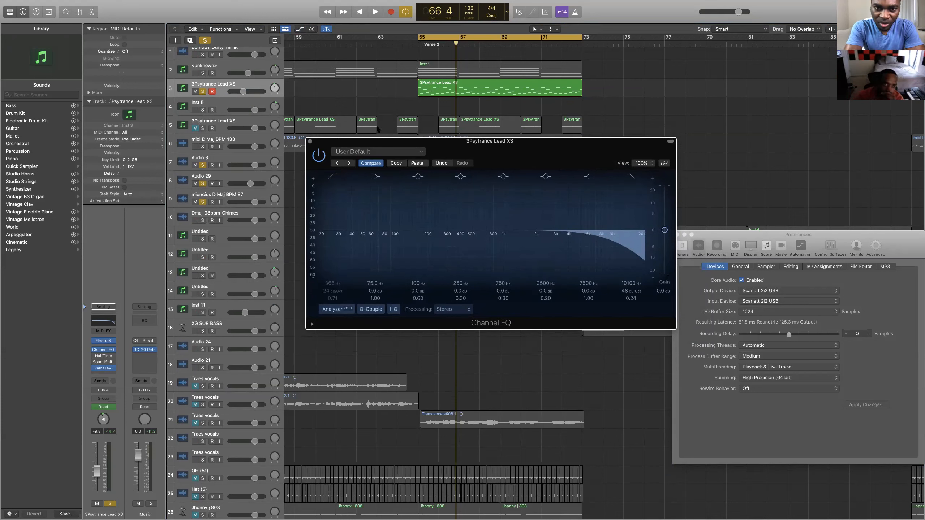
pyautogui.moveTo(314, 141); pyautogui.dragTo(313, 140)
pyautogui.click(310, 139)
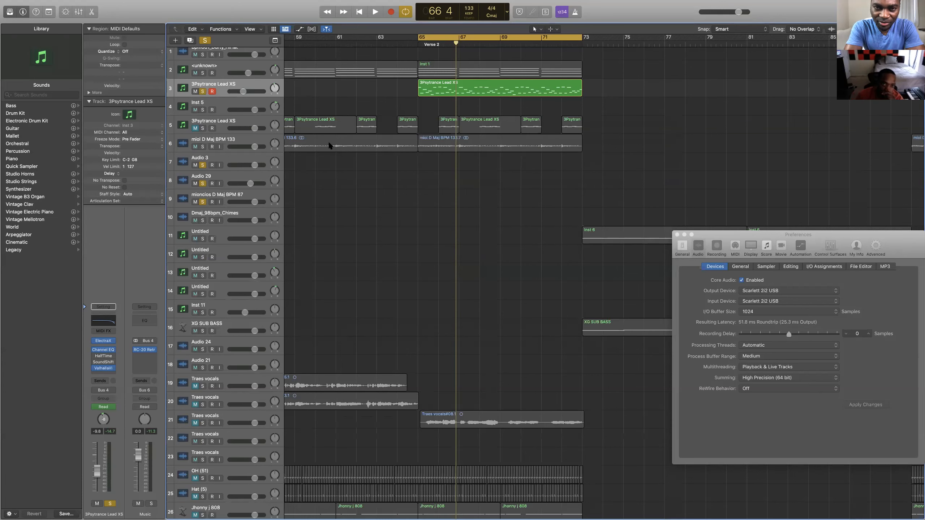
pyautogui.scroll(-1, 396, 169)
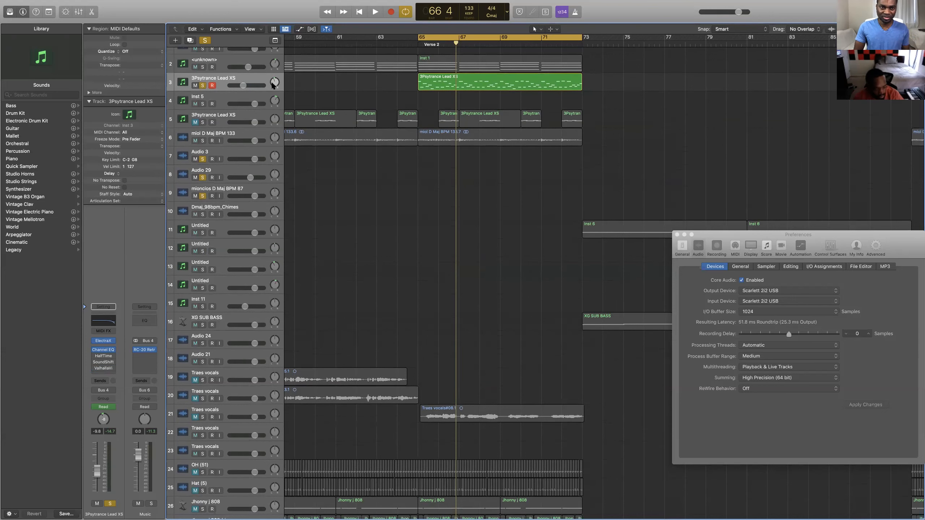
# Step: Show automation again and display the ValhallaVin Mix curve on the 3Psytrance Lead XS track 3
pyautogui.press('a')
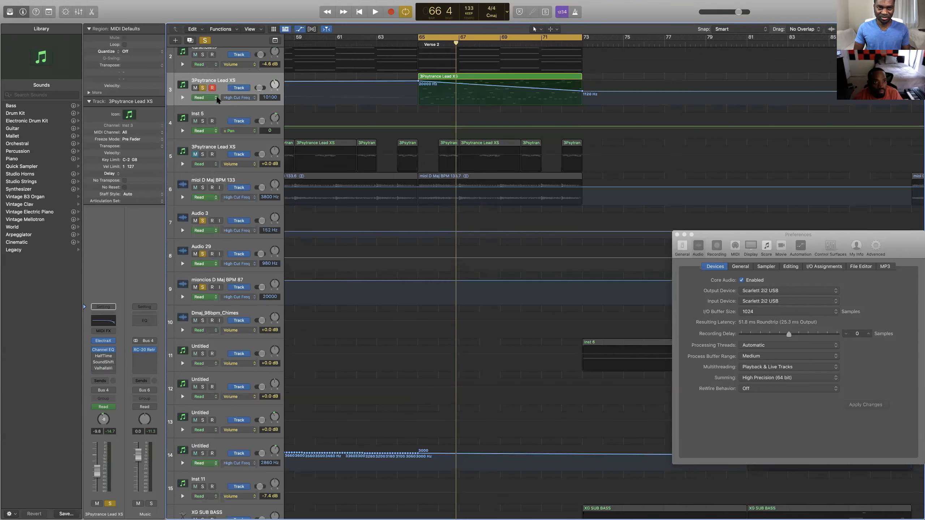
pyautogui.click(248, 97)
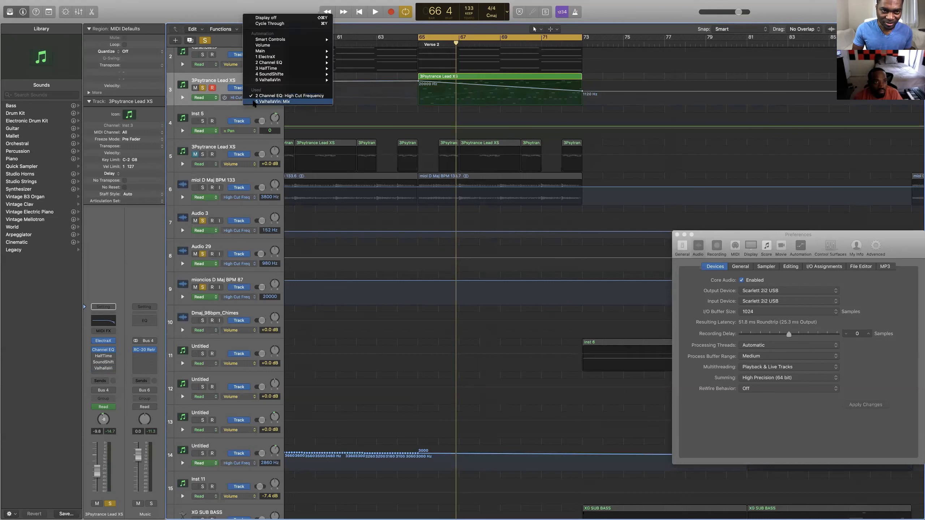
pyautogui.click(231, 99)
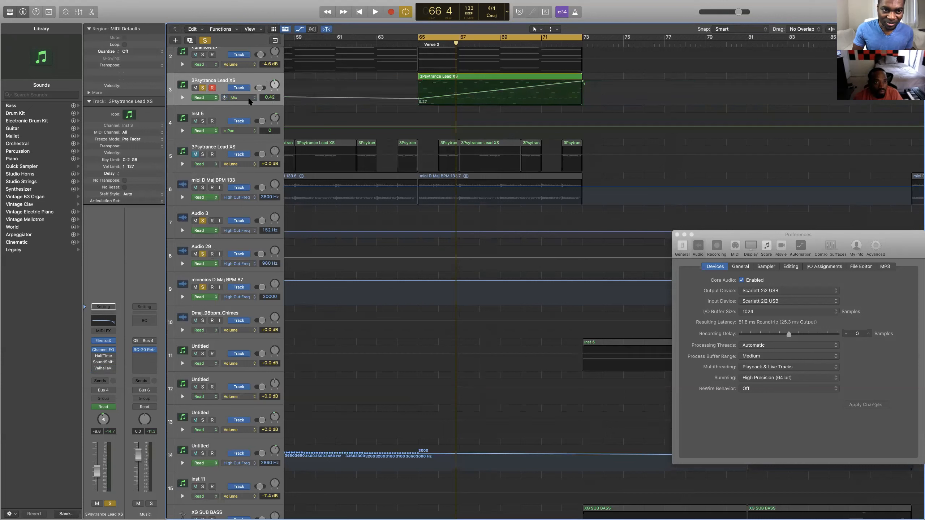
# Step: Switch the automation parameter shown on track 3 to Pan
pyautogui.click(249, 97)
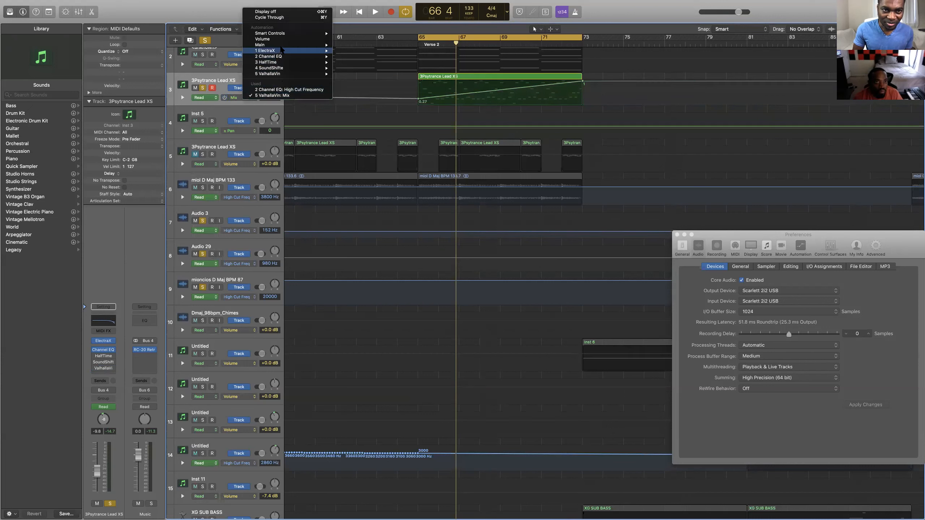
pyautogui.moveTo(283, 45)
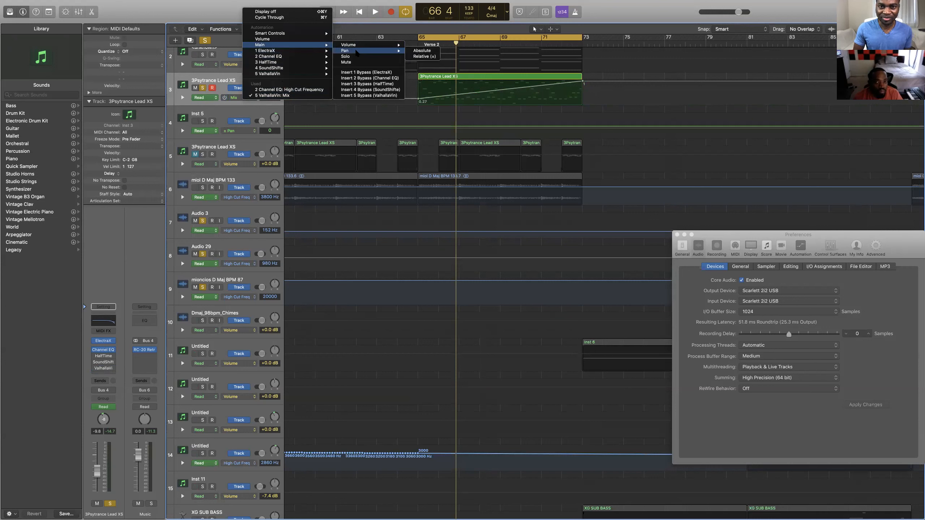
pyautogui.click(357, 51)
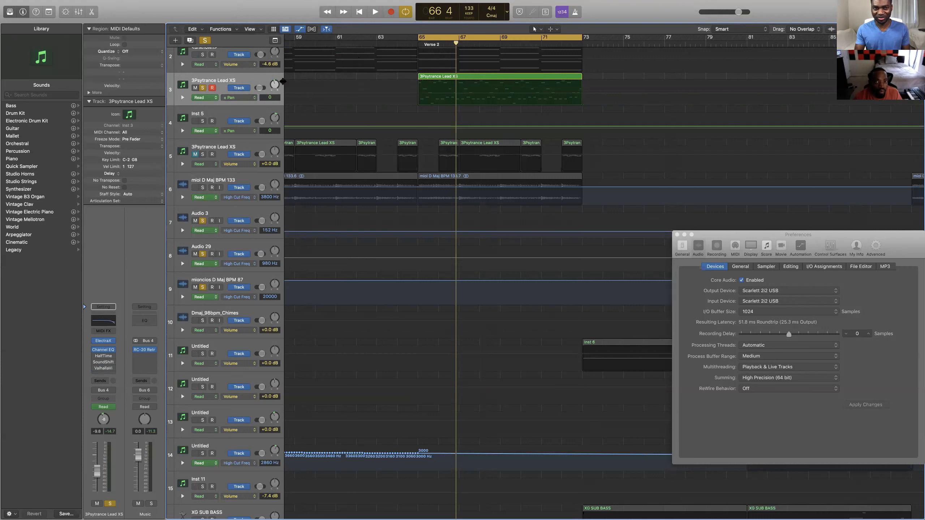
pyautogui.moveTo(274, 86); pyautogui.dragTo(275, 86)
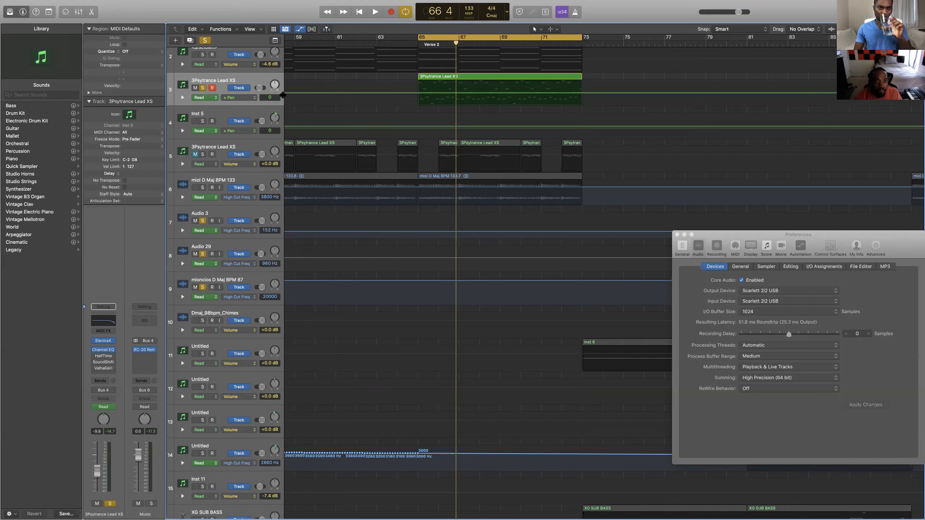
# Step: Set track 3's automation mode to Write and add a Pan automation point of 0 at bar 65
pyautogui.click(211, 98)
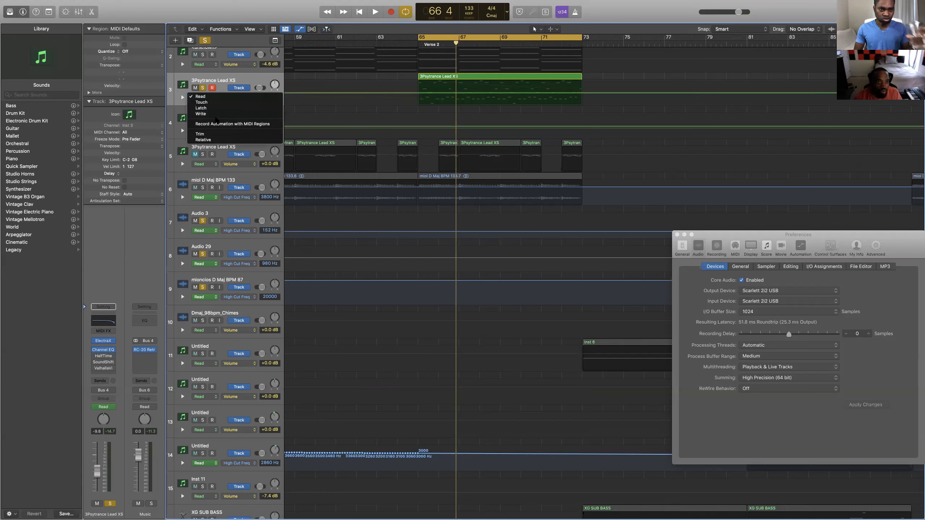
pyautogui.click(219, 115)
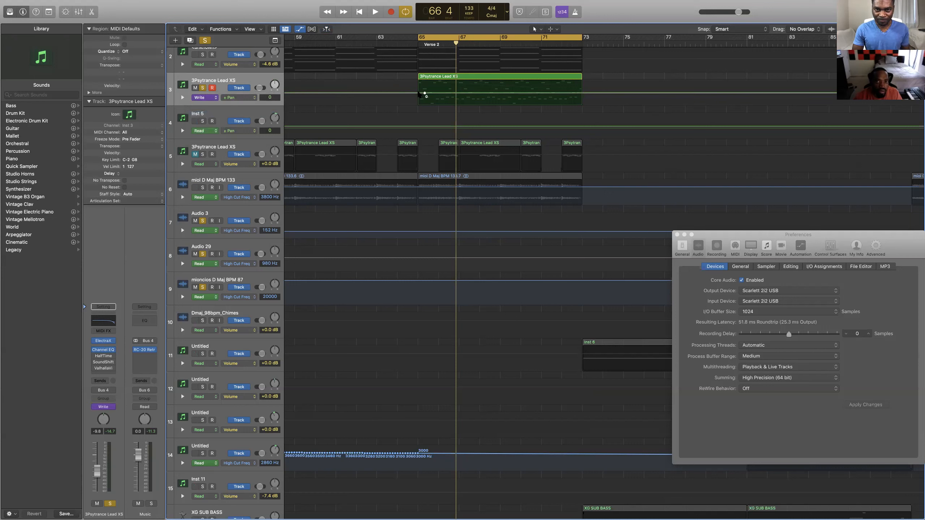
pyautogui.moveTo(425, 93); pyautogui.dragTo(418, 93)
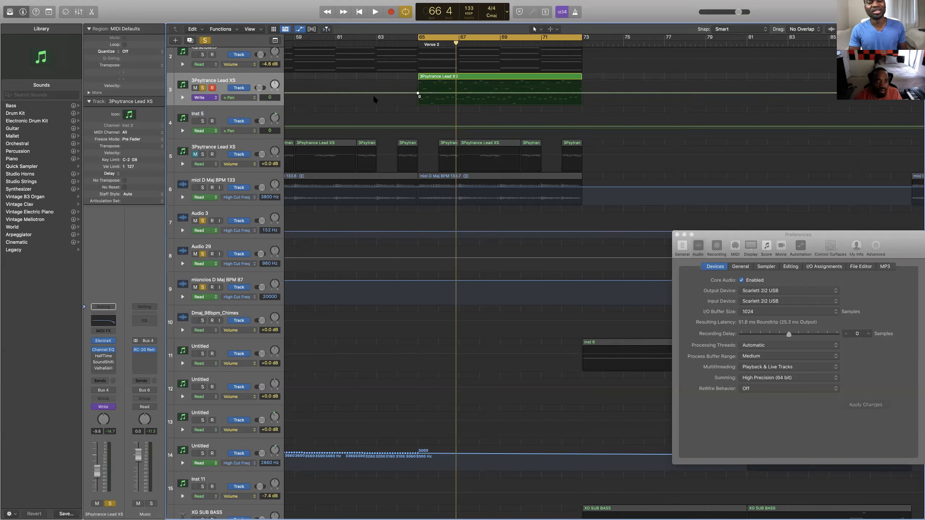
# Step: Change track 3's automation mode to Touch and play back the opening bars of Verse 2
pyautogui.click(214, 98)
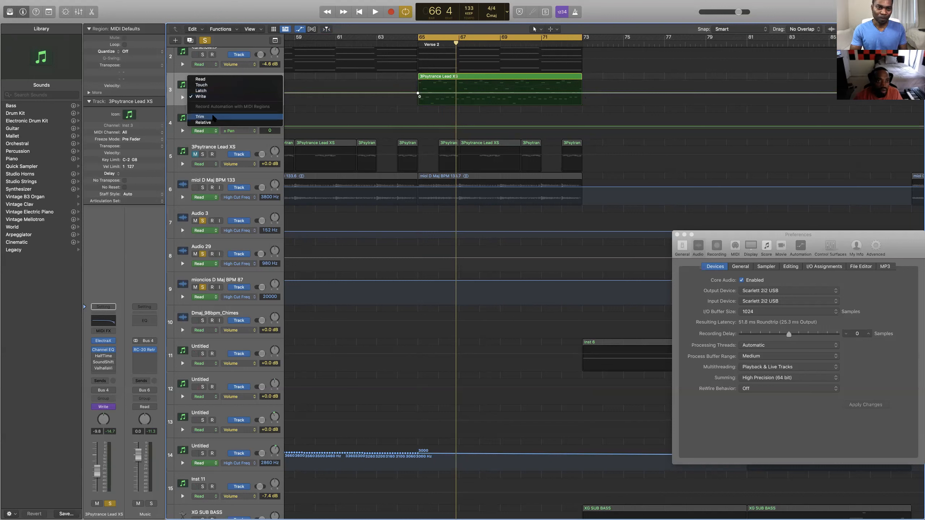
pyautogui.click(213, 85)
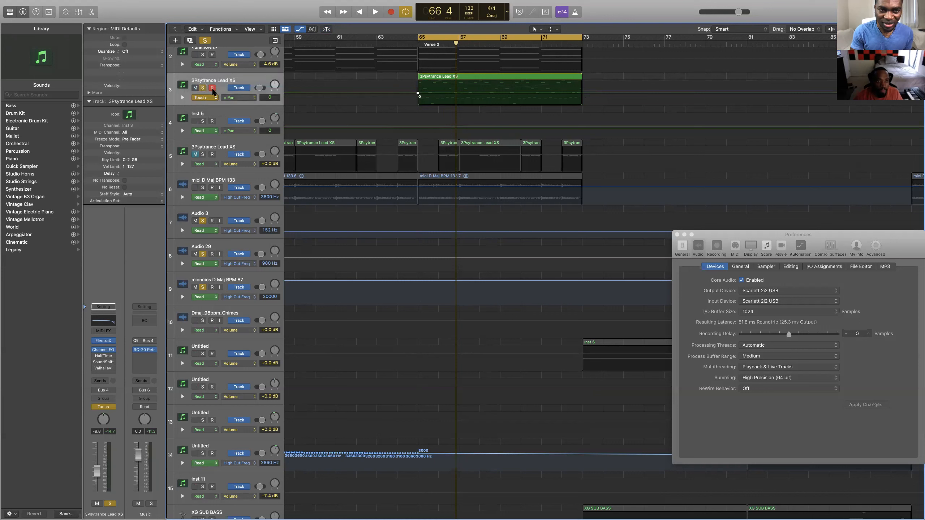
pyautogui.moveTo(418, 94)
pyautogui.mouseDown()
pyautogui.moveTo(474, 87)
pyautogui.moveTo(419, 95)
pyautogui.mouseUp()
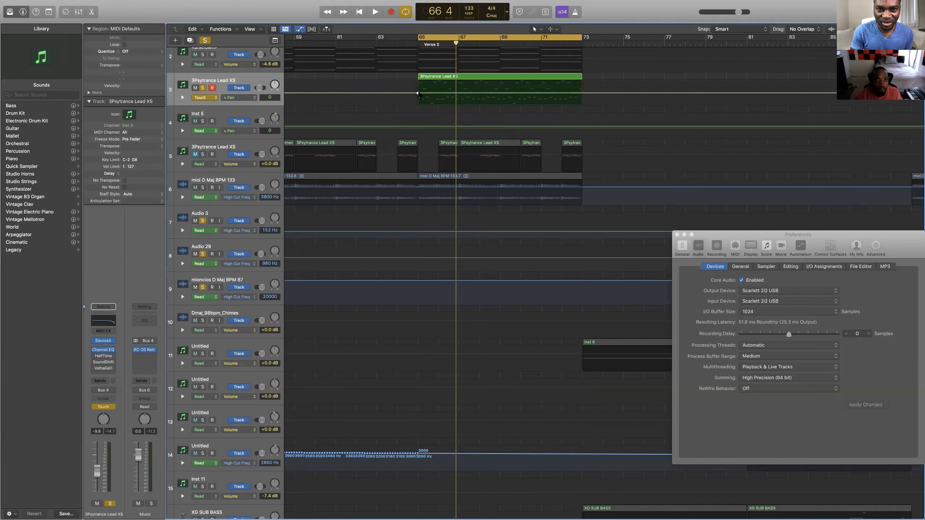
pyautogui.press('space')
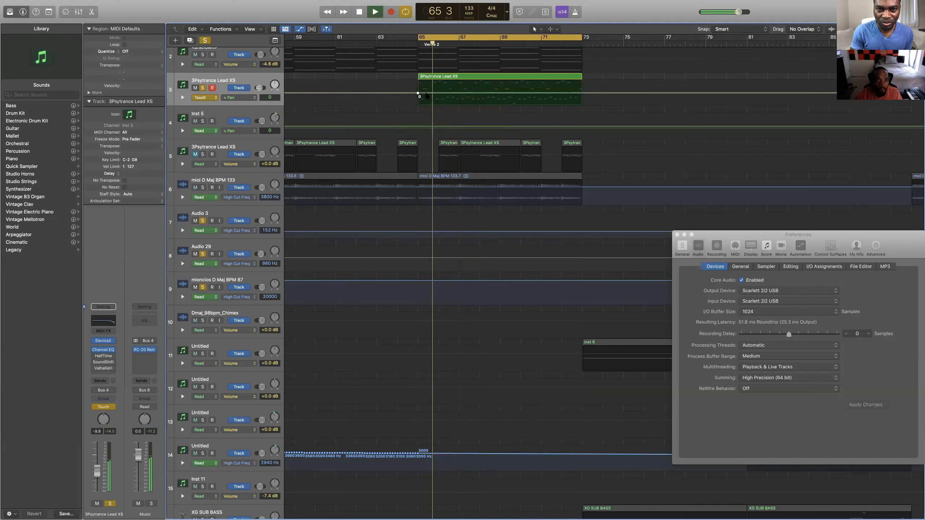
pyautogui.moveTo(418, 95)
pyautogui.mouseDown()
pyautogui.moveTo(463, 94)
pyautogui.moveTo(418, 93)
pyautogui.mouseUp()
pyautogui.press('space')
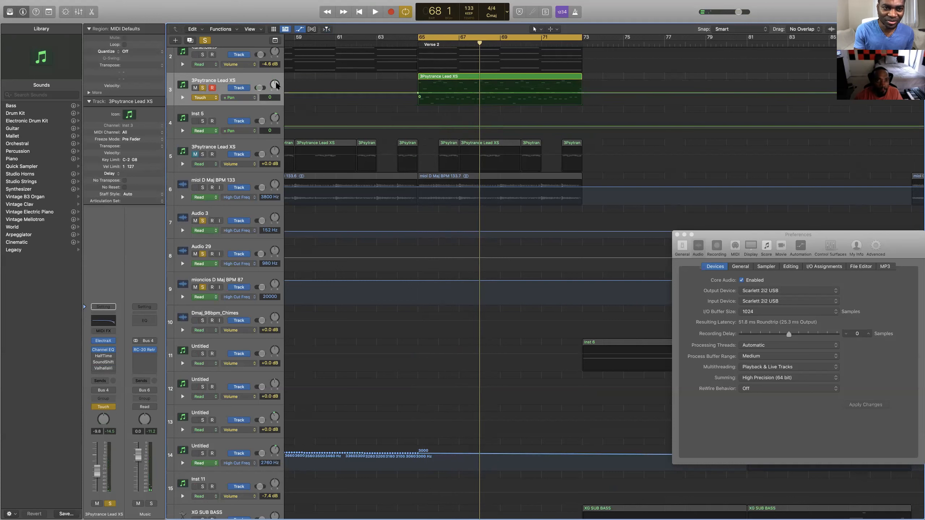
# Step: Record Pan automation on track 3 during Verse 2 by sweeping its pan back and forth while the section plays
pyautogui.press('space')
pyautogui.moveTo(276, 84); pyautogui.dragTo(268, 118)
pyautogui.press('space')
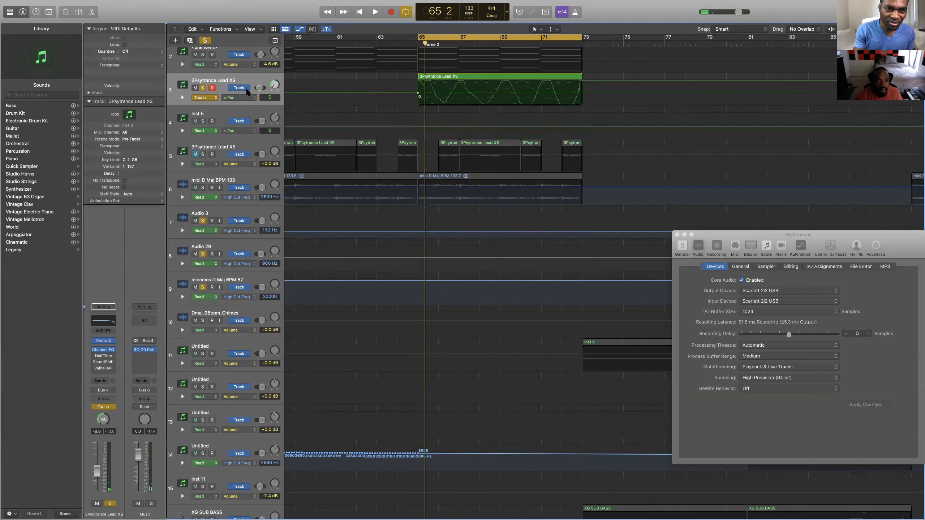
# Step: Return track 3's automation mode to Read and play back Verse 2 with the recorded pan movement
pyautogui.click(211, 97)
pyautogui.click(215, 91)
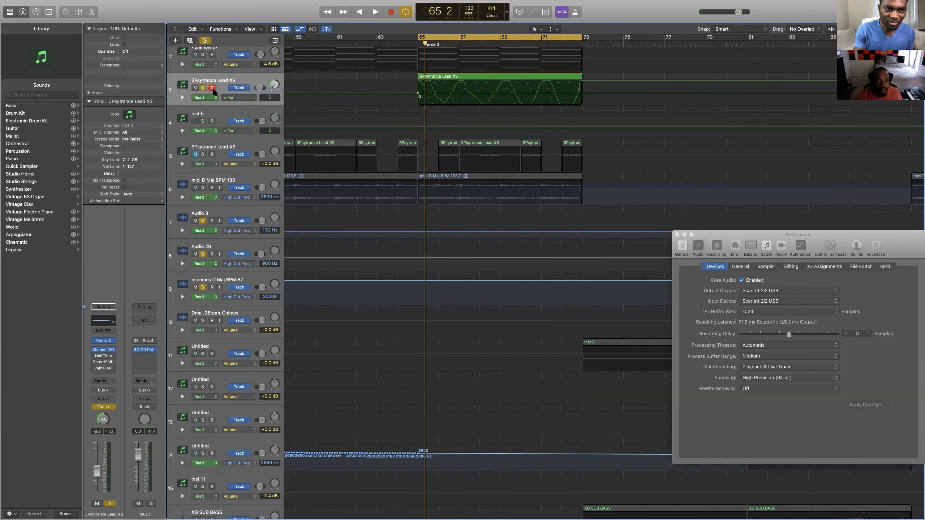
pyautogui.press('space')
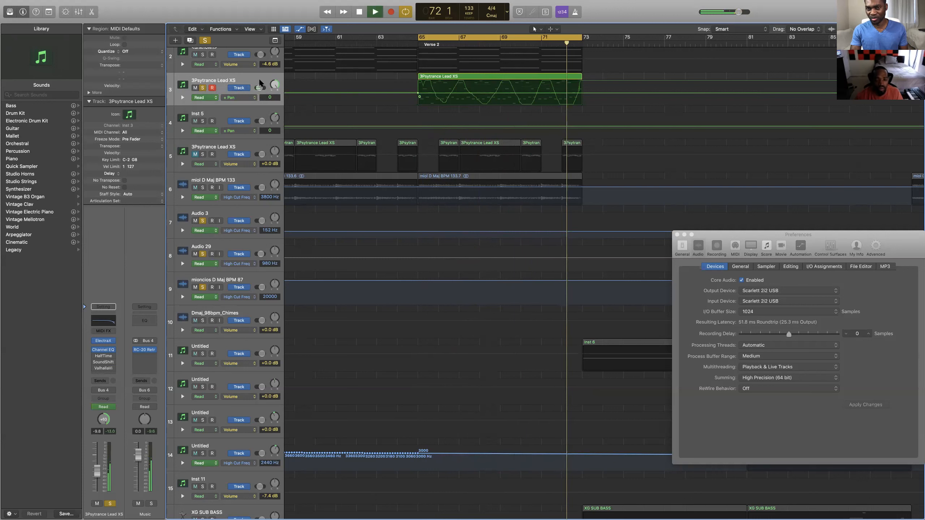
pyautogui.press('space')
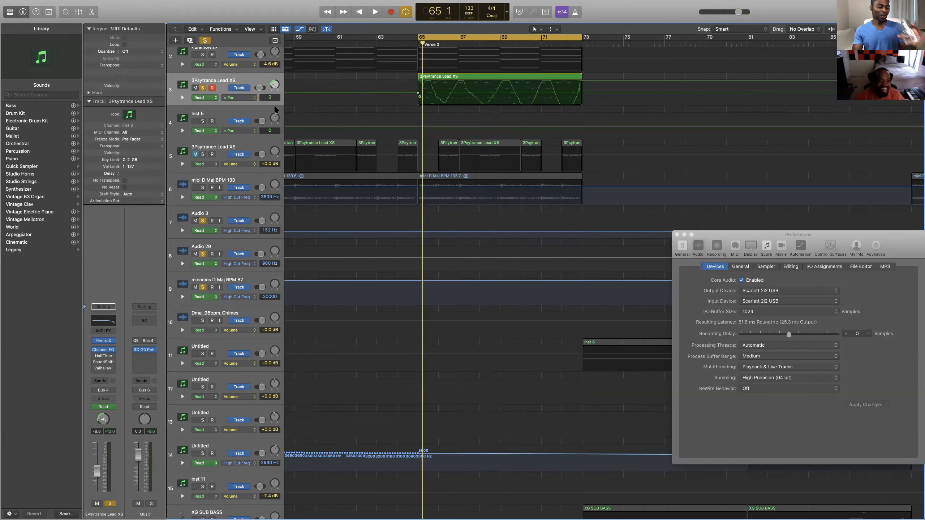
# Step: Hide the automation lanes to return to the compact track view
pyautogui.moveTo(276, 117); pyautogui.dragTo(276, 116)
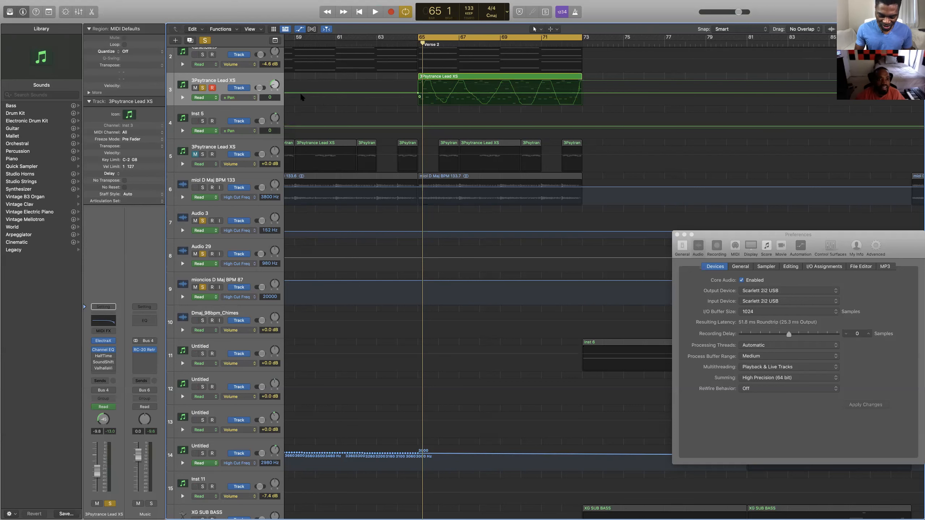
pyautogui.scroll(3, 301, 97)
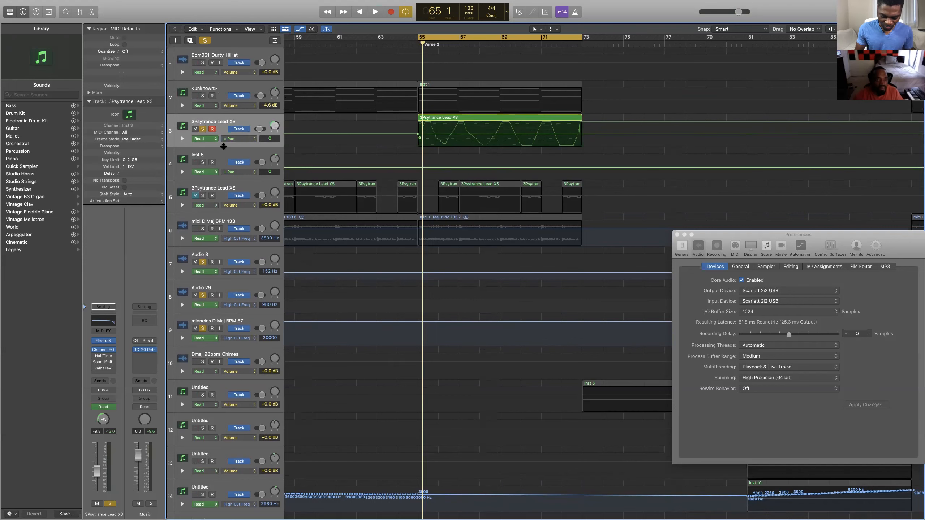
pyautogui.press('a')
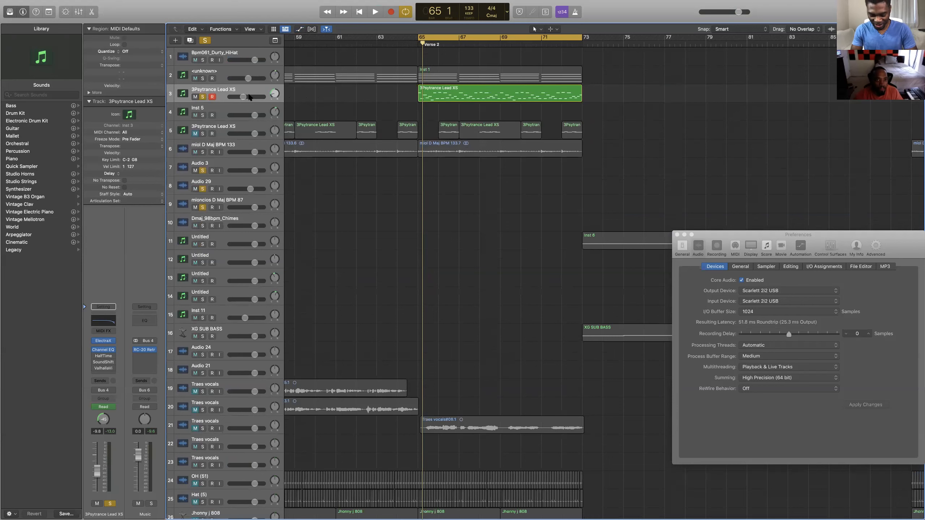
# Step: Switch from the Logic Pro project past the browser space to the macOS desktop
pyautogui.hscroll(2, 221, 85)
pyautogui.hscroll(-3, 221, 85)
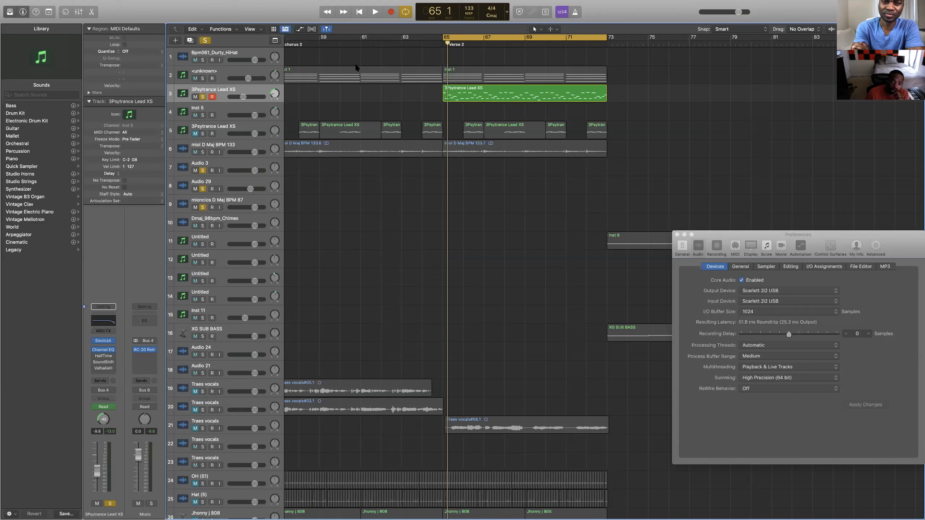
pyautogui.hotkey('ctrl', 'Left')
pyautogui.hotkey('ctrl', 'Left')
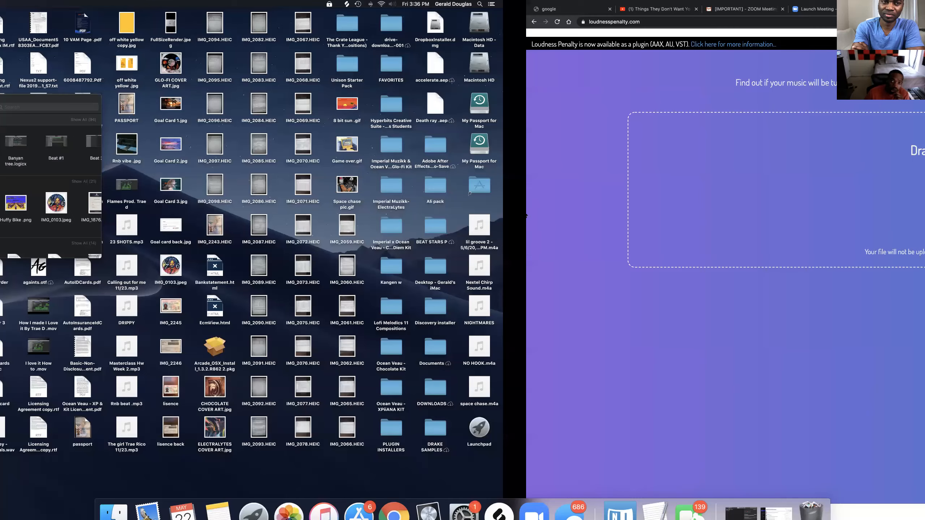
# Step: Find and select the audio file 23 SHOTS.mp3 among the recent music files in Finder
pyautogui.hotkey('ctrl', 'Right')
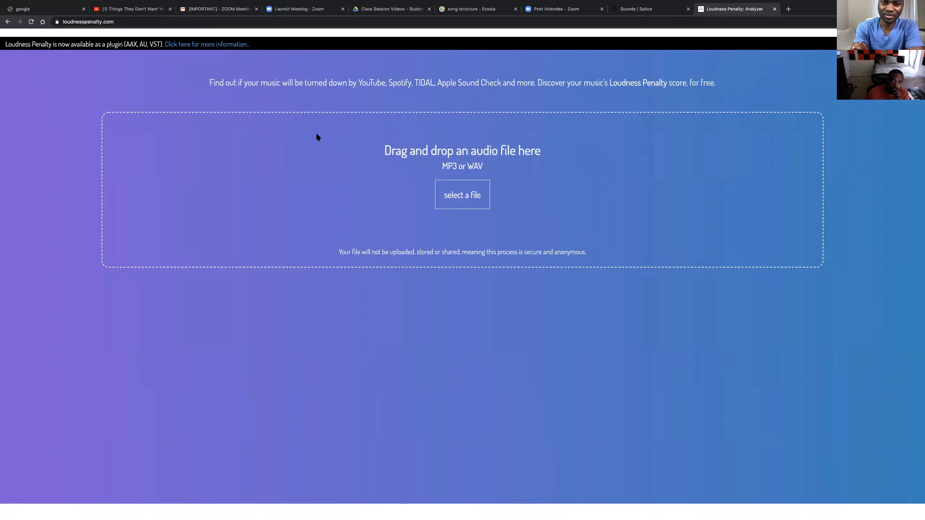
pyautogui.hotkey('ctrl', 'Left')
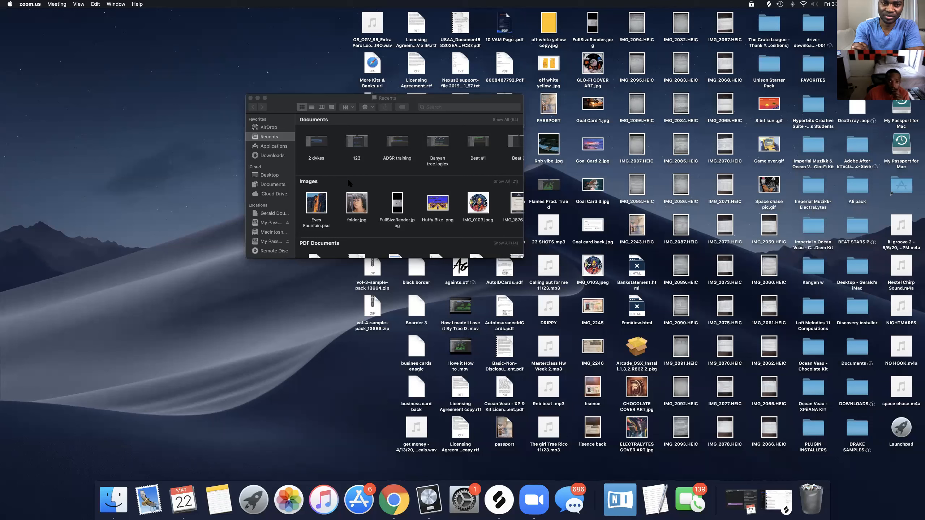
pyautogui.scroll(-5, 417, 180)
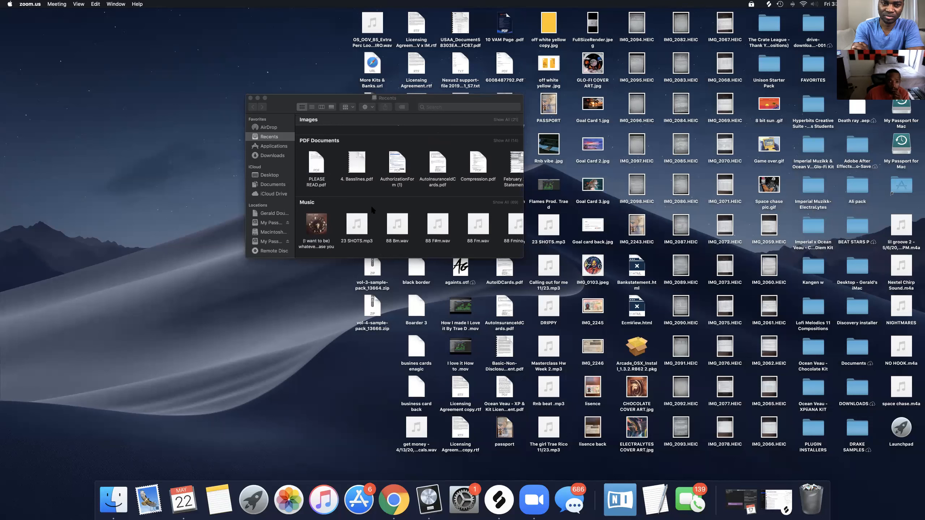
pyautogui.scroll(-2, 370, 206)
pyautogui.scroll(-2, 371, 206)
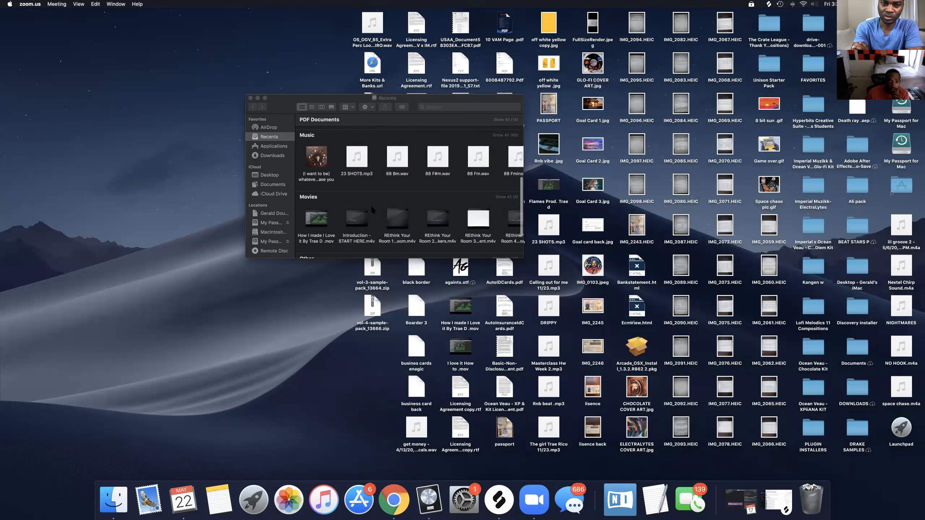
pyautogui.click(357, 183)
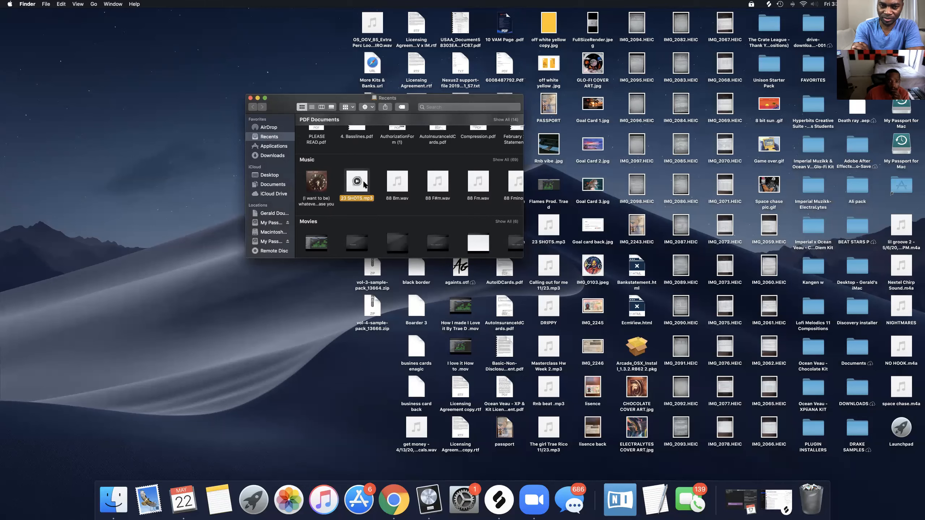
# Step: Take the Loudness Penalty browser window out of full screen, load 23 SHOTS.mp3 into the analyzer, and restore full screen
pyautogui.hotkey('ctrl', 'Right')
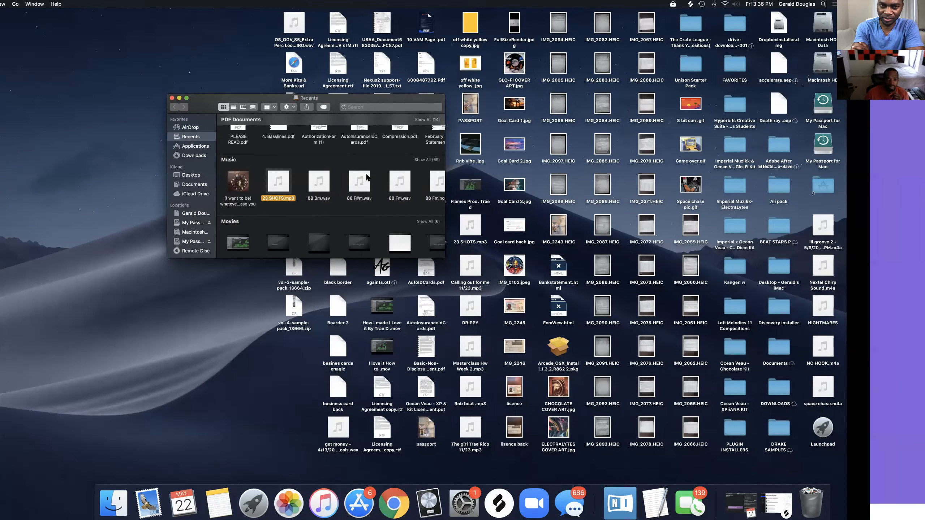
pyautogui.hotkey('ctrl', 'Left')
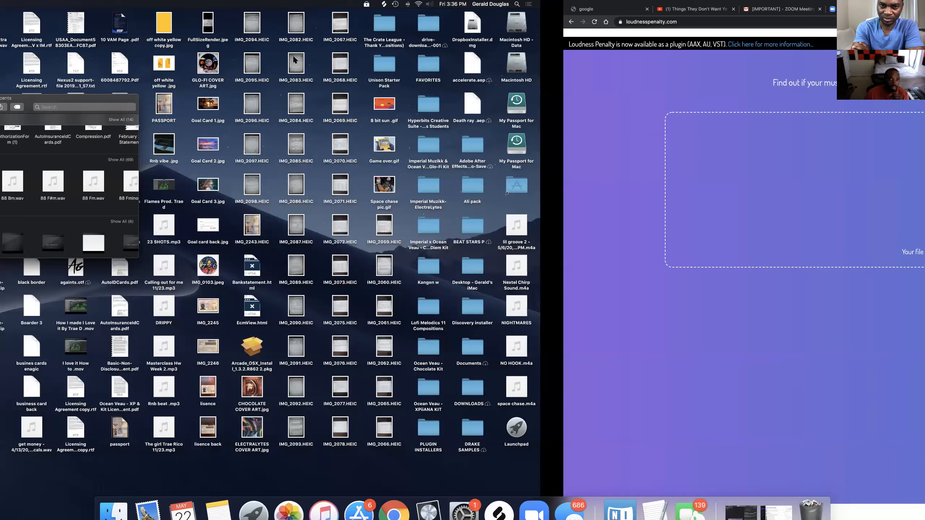
pyautogui.hotkey('ctrl', 'Up')
pyautogui.click(476, 21)
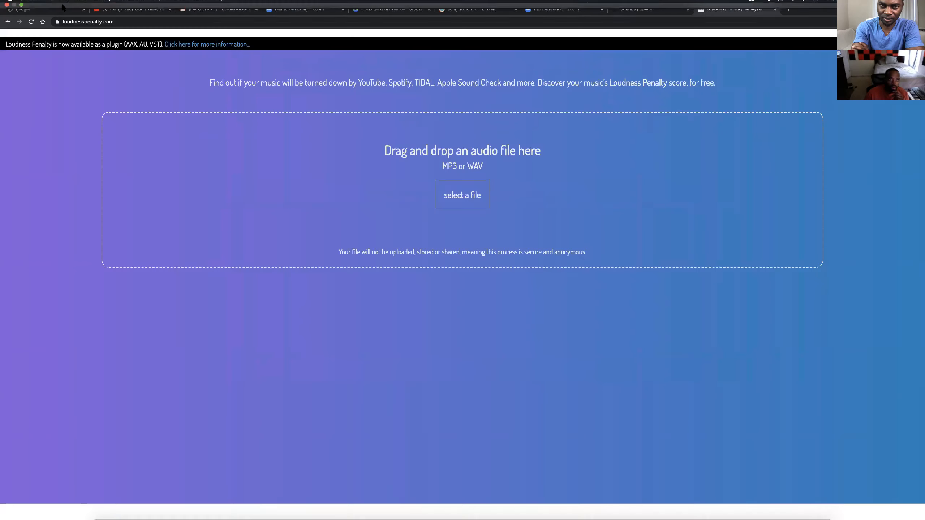
pyautogui.click(21, 13)
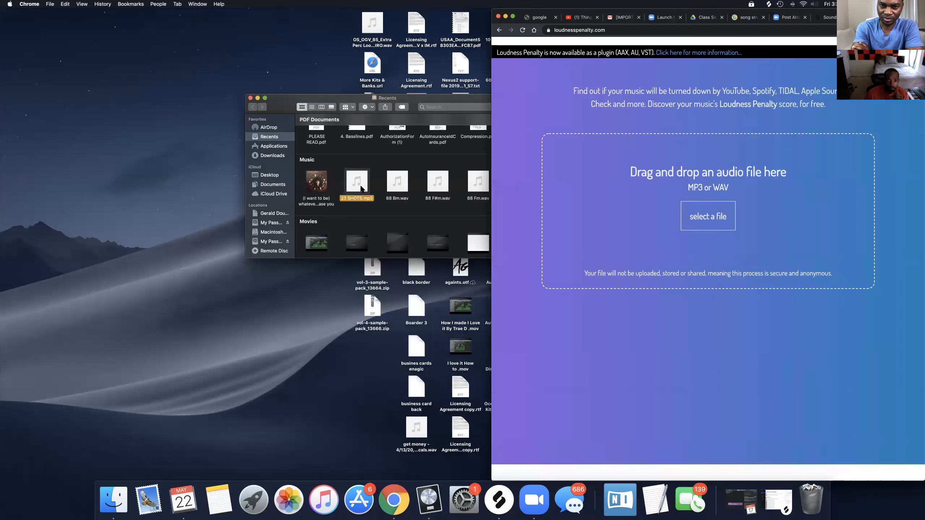
pyautogui.moveTo(362, 186); pyautogui.dragTo(730, 215)
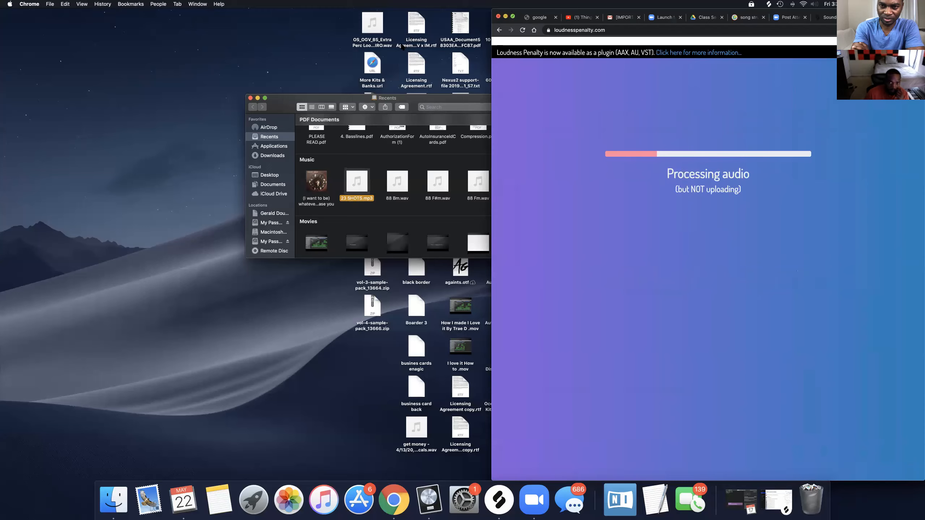
pyautogui.press('ctrl+super+f')
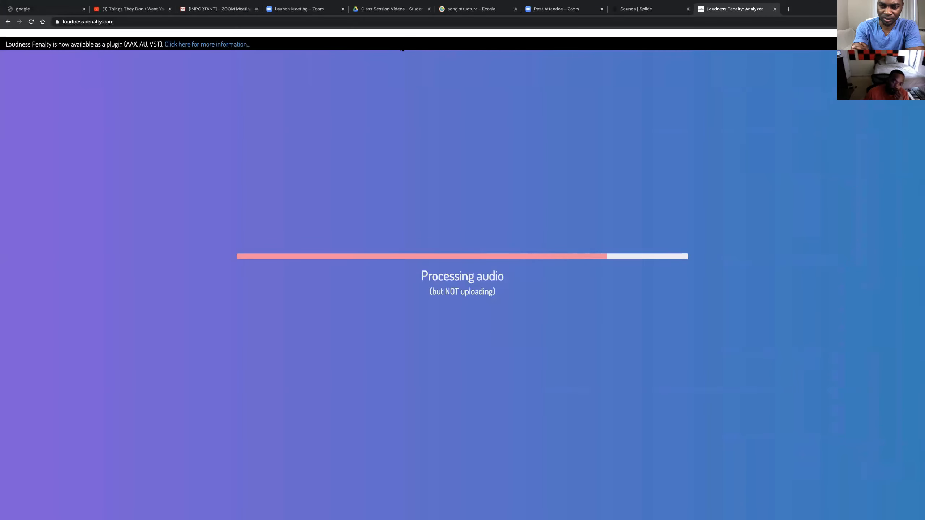
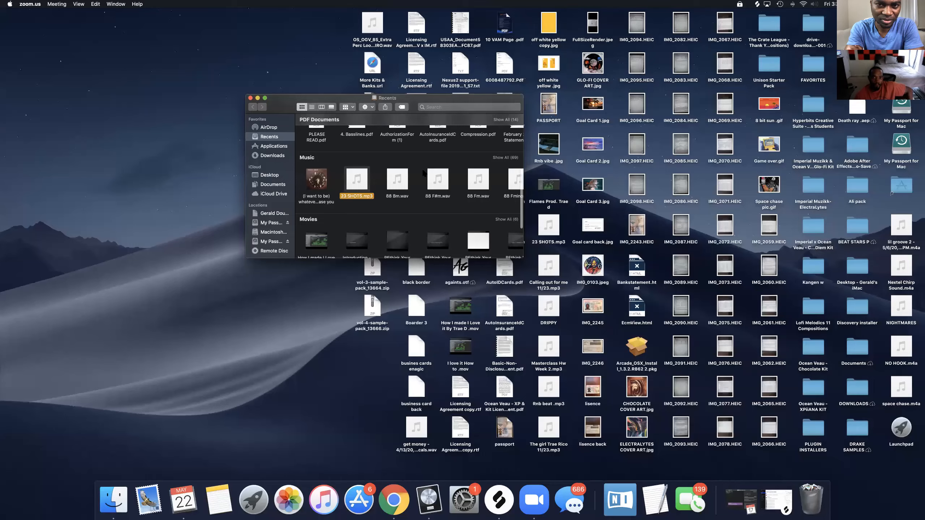
# Step: Switch to the Logic Pro project, close the Preferences window and clear all track solos
pyautogui.hotkey('ctrl', 'Right')
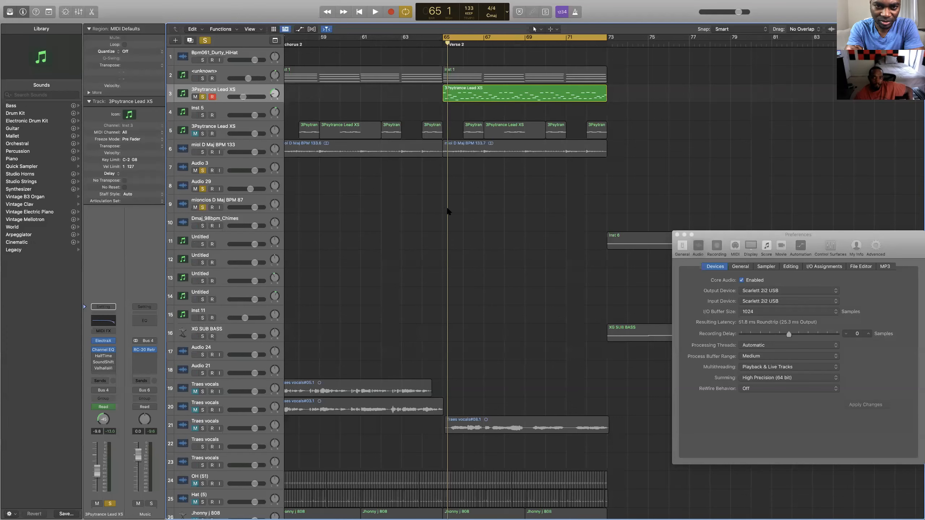
pyautogui.hscroll(1, 375, 164)
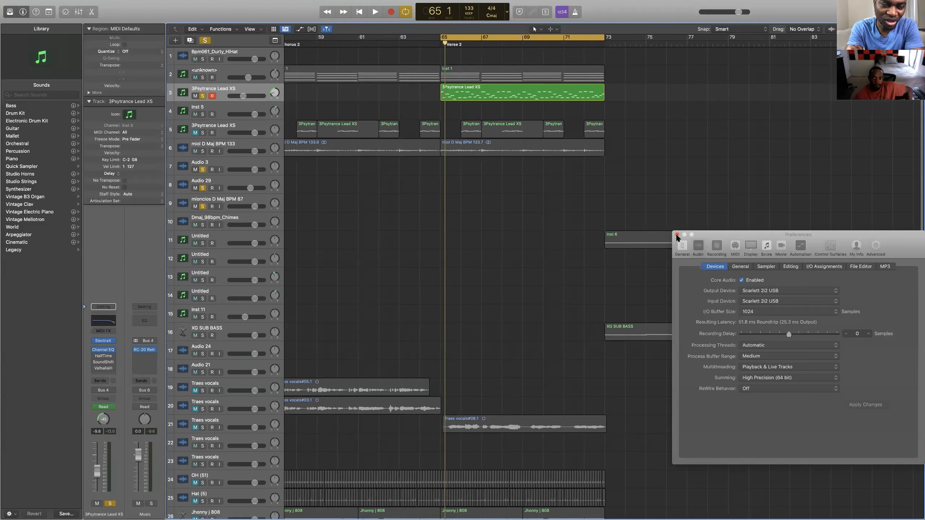
pyautogui.click(677, 234)
pyautogui.click(204, 40)
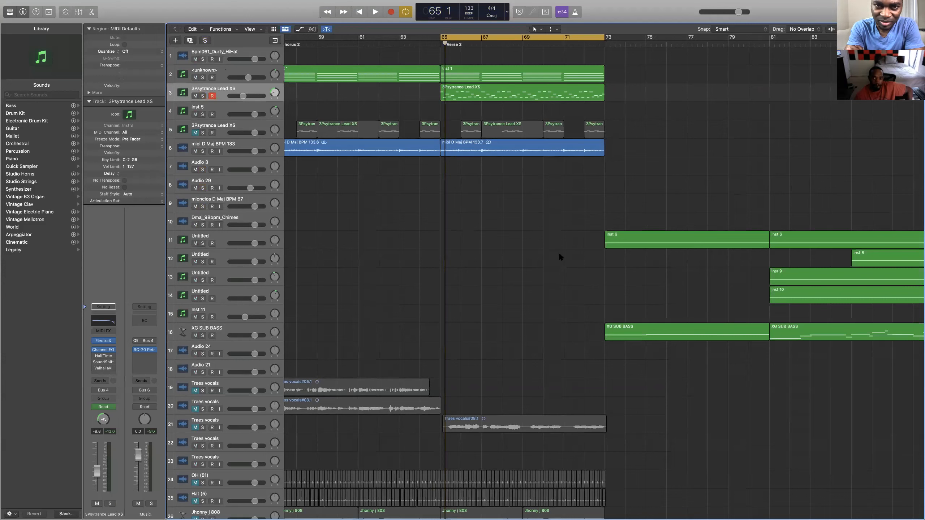
# Step: Look over the arrangement's tracks and play back the Verse 2 cycle section with the solos cleared, then stop playback
pyautogui.scroll(-4, 559, 256)
pyautogui.scroll(-2, 559, 256)
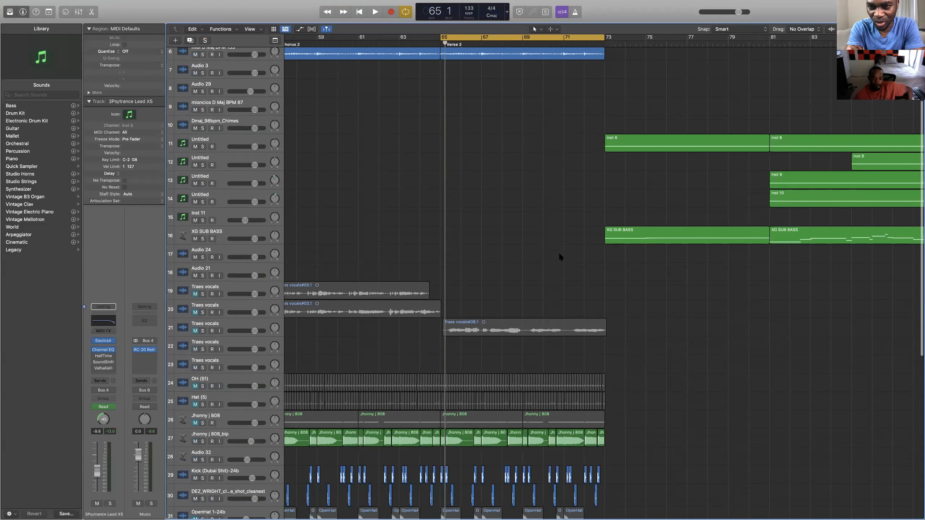
pyautogui.scroll(6, 559, 257)
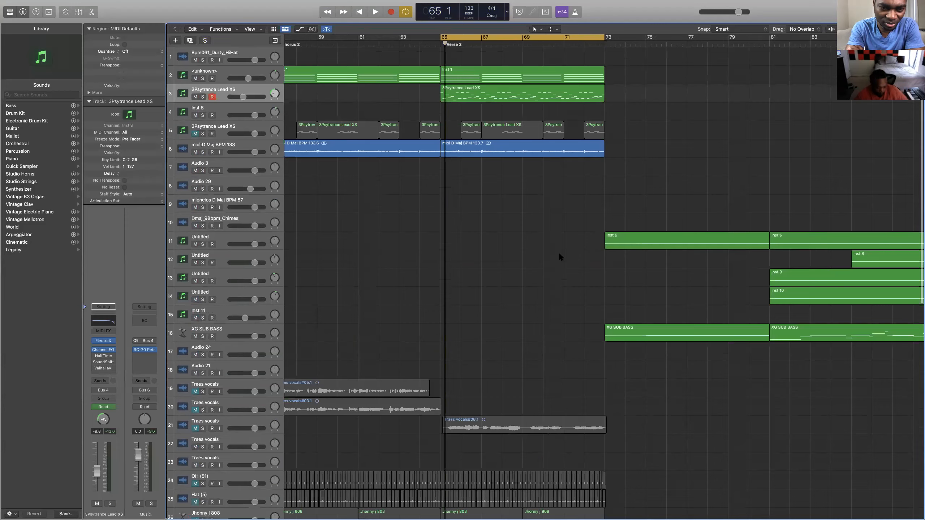
pyautogui.scroll(-5, 560, 255)
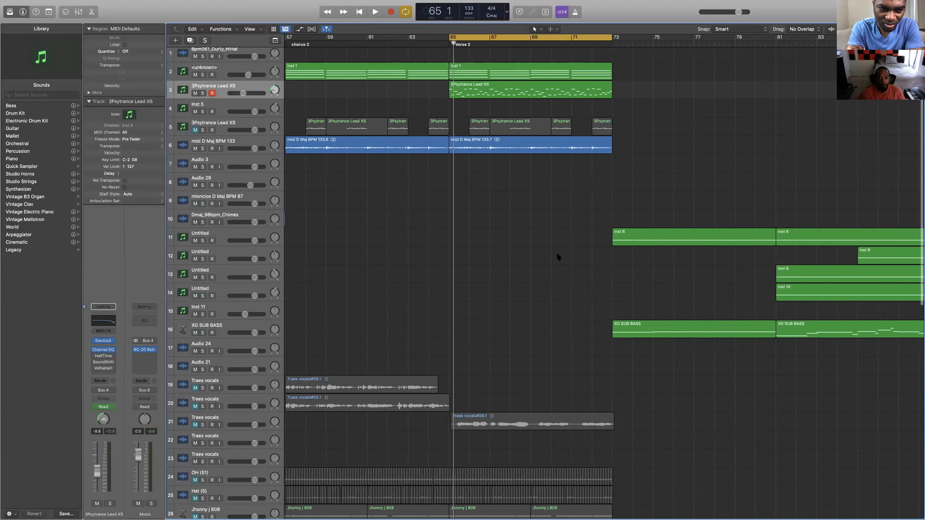
pyautogui.scroll(-7, 595, 256)
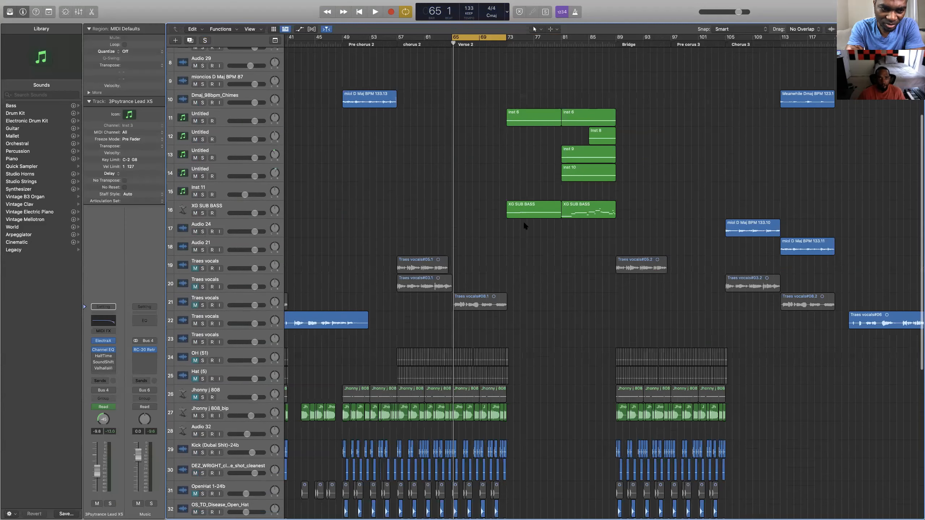
pyautogui.scroll(6, 539, 191)
pyautogui.press('space')
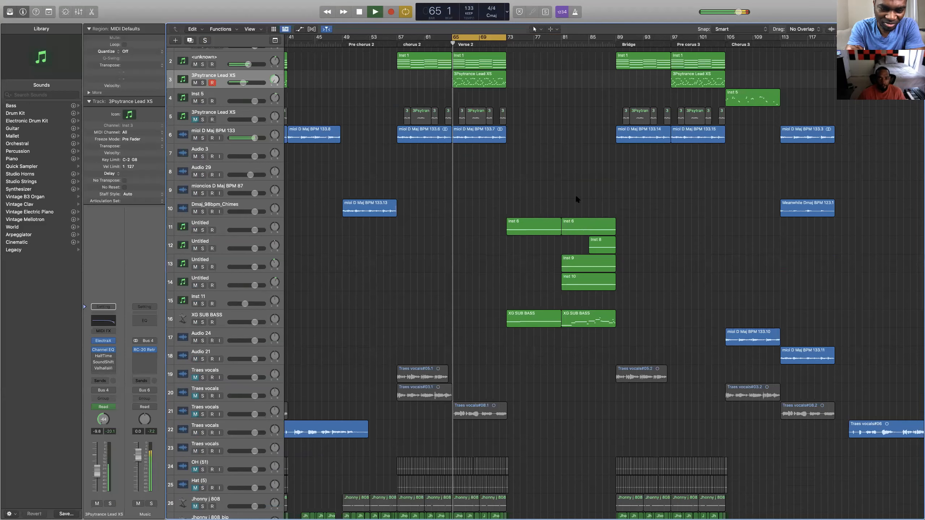
pyautogui.hscroll(-2, 510, 191)
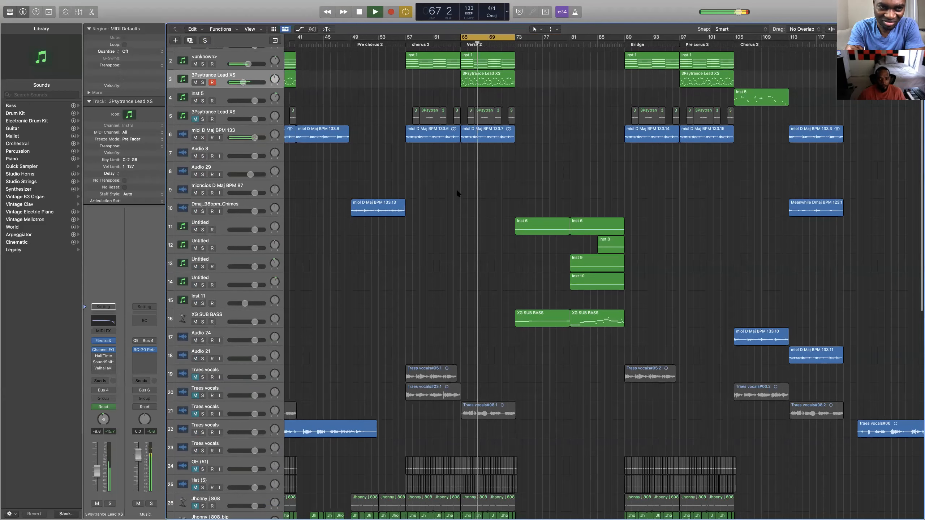
pyautogui.scroll(-4, 457, 190)
pyautogui.scroll(-3, 458, 193)
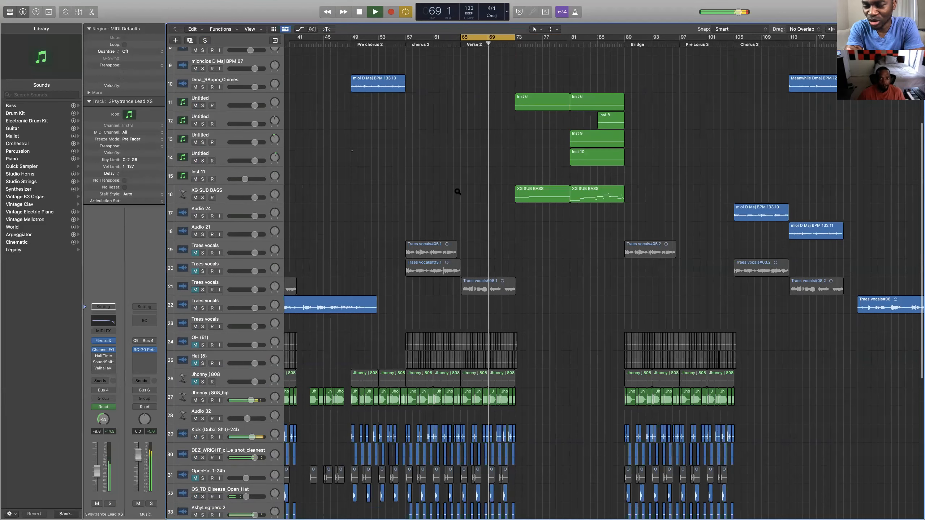
pyautogui.scroll(2, 457, 191)
pyautogui.scroll(1, 457, 191)
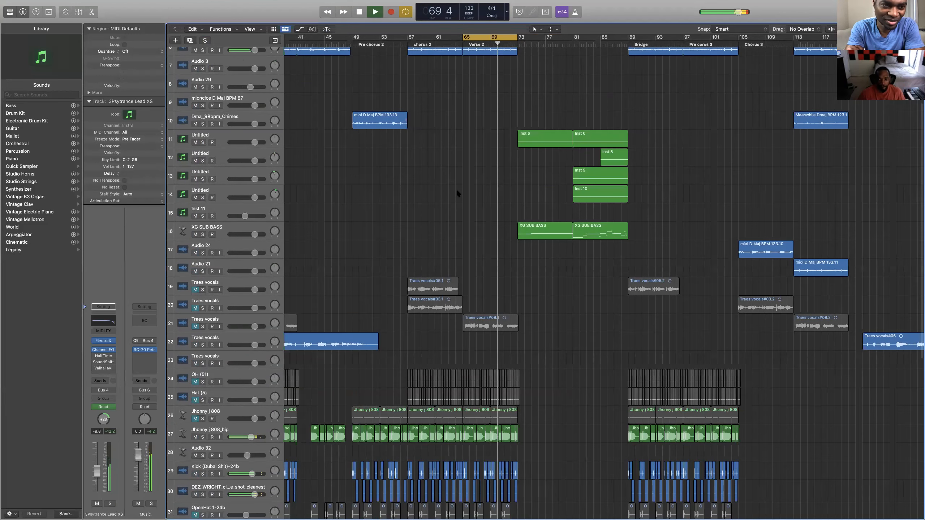
pyautogui.scroll(-3, 456, 190)
pyautogui.press('space')
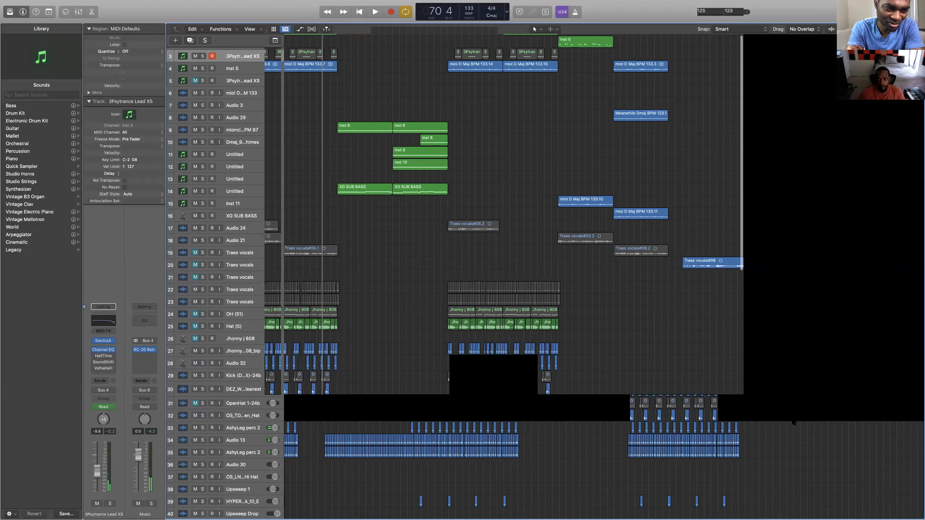
# Step: Show the mixer, insert a Loudness Meter in the next free effect slot of Stereo Out, and reposition its window over the mixer
pyautogui.press('x')
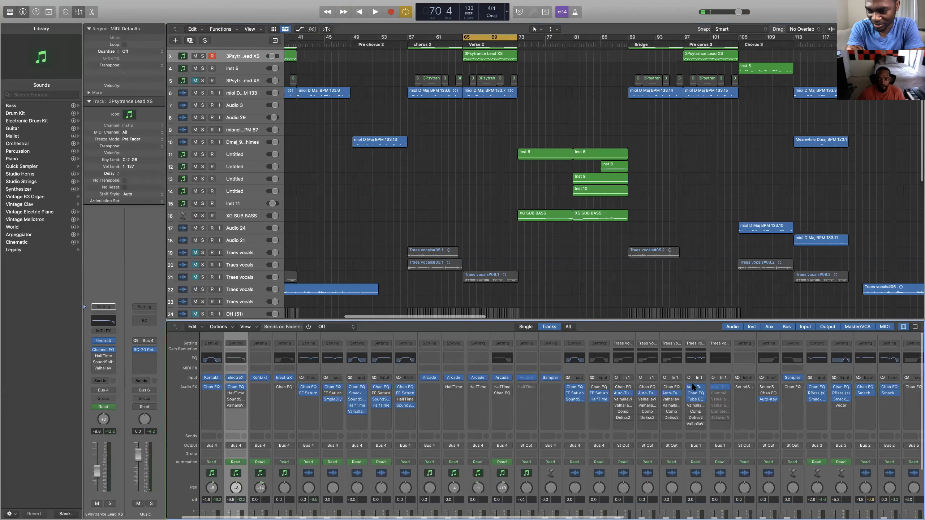
pyautogui.hscroll(14, 688, 378)
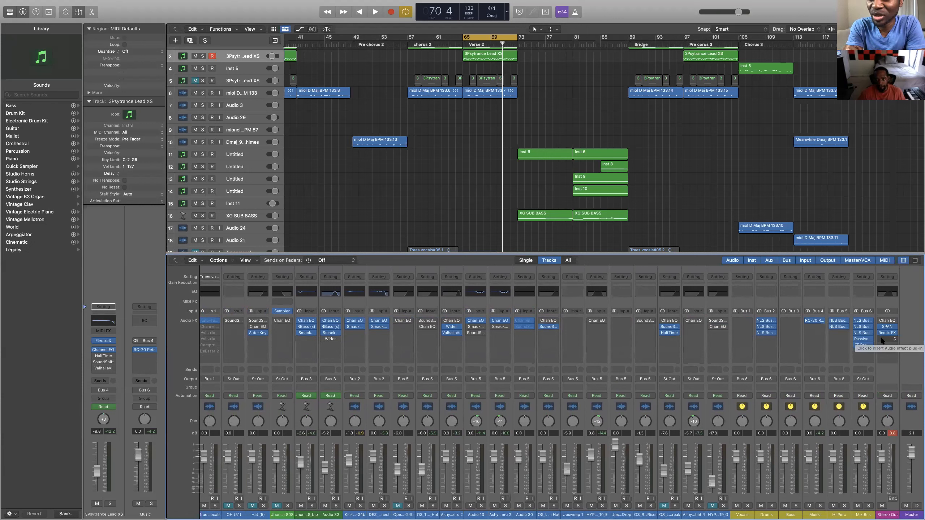
pyautogui.click(881, 340)
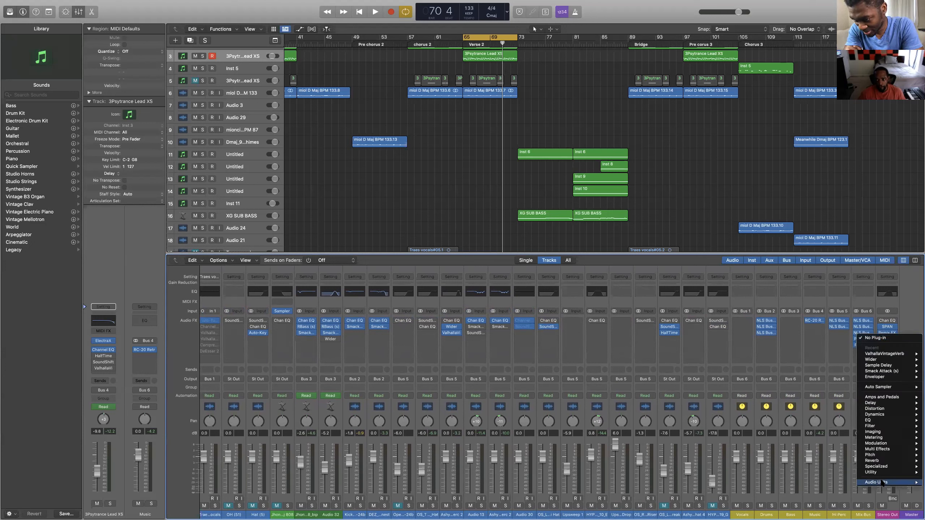
pyautogui.moveTo(866, 482)
pyautogui.moveTo(836, 502)
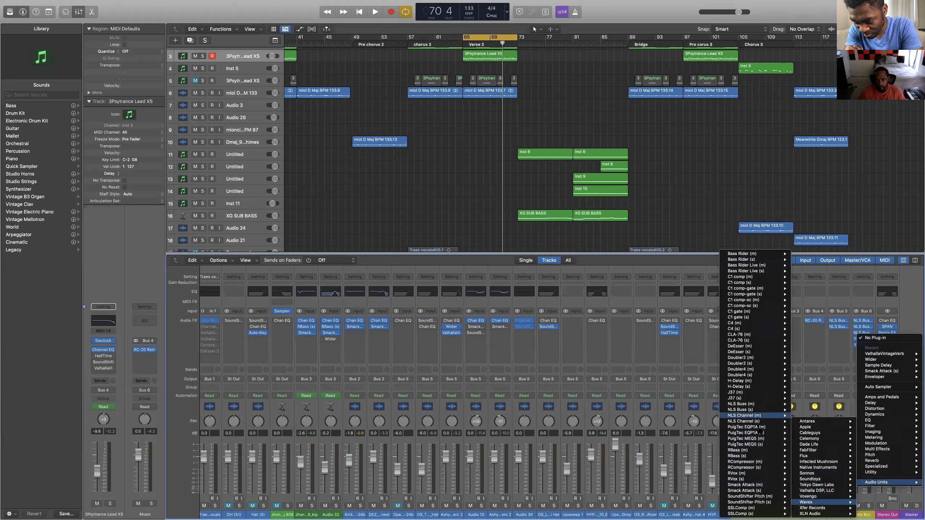
pyautogui.moveTo(746, 404)
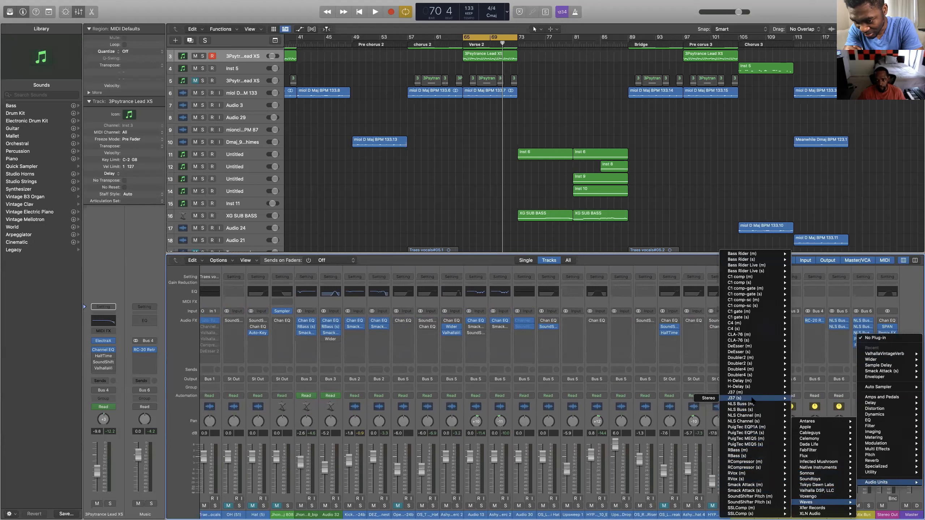
pyautogui.moveTo(763, 470)
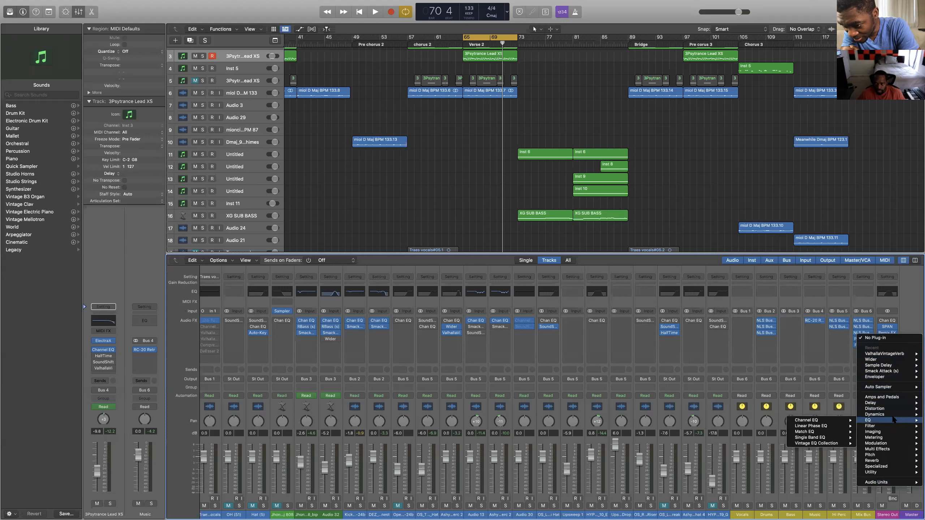
pyautogui.moveTo(887, 437)
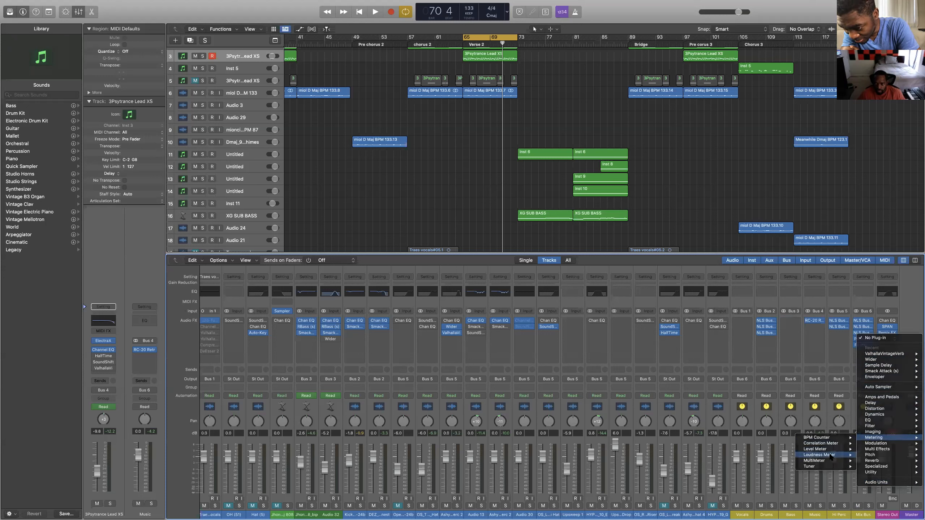
pyautogui.click(830, 456)
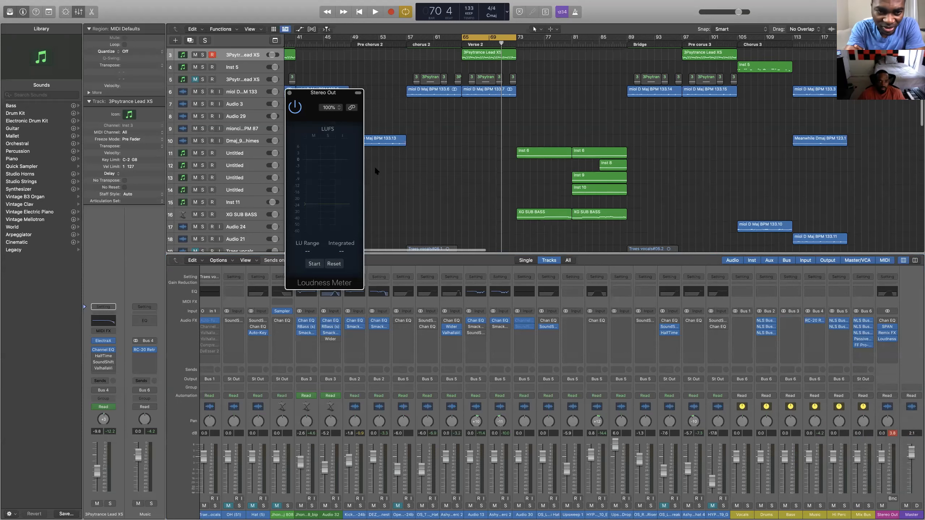
pyautogui.moveTo(308, 98); pyautogui.dragTo(399, 171)
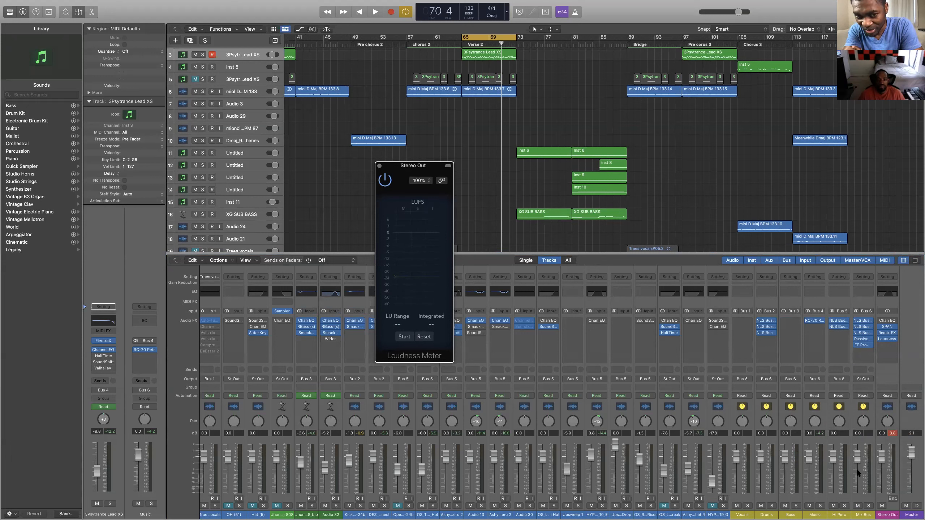
# Step: Insert a second Loudness Meter below the first one on the Stereo Out channel
pyautogui.click(892, 345)
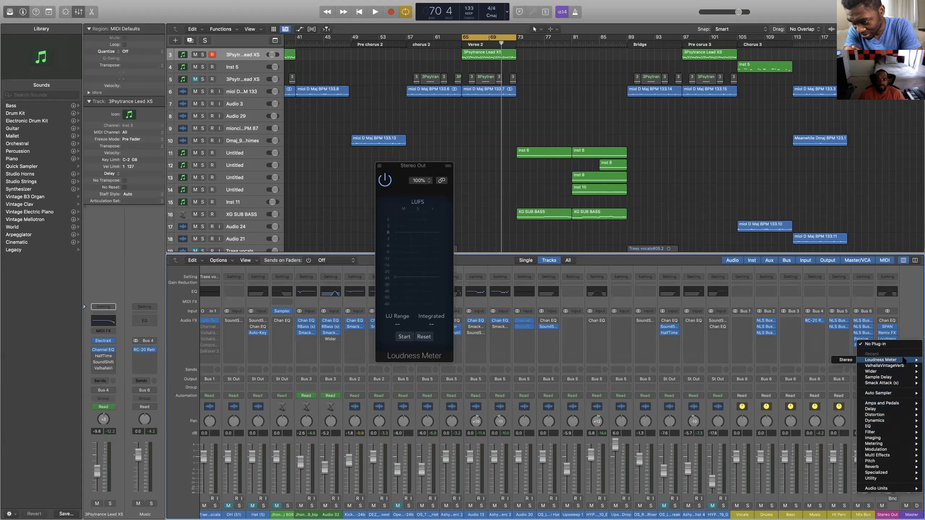
pyautogui.click(904, 359)
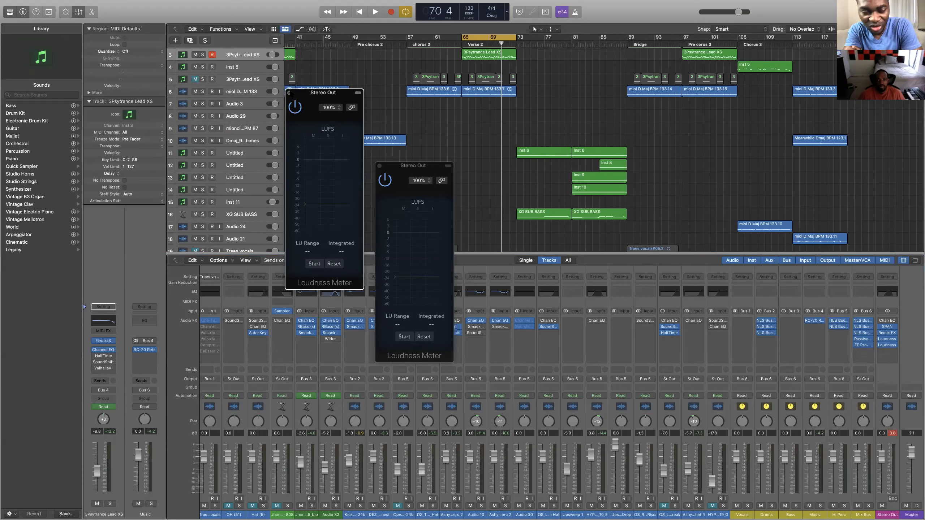
# Step: Replace the second Loudness Meter on Stereo Out with a Level Meter and place its window beside the remaining Loudness Meter
pyautogui.click(289, 93)
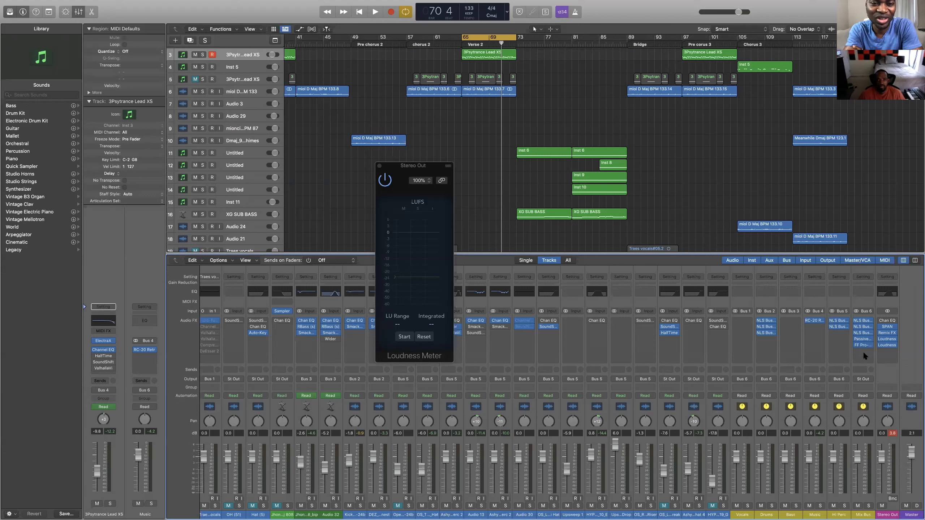
pyautogui.click(896, 346)
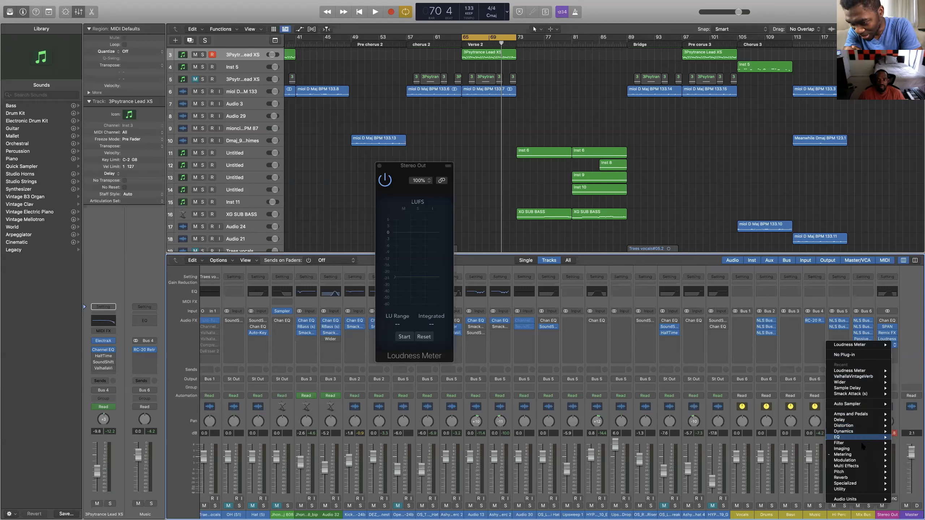
pyautogui.moveTo(861, 456)
pyautogui.moveTo(812, 458)
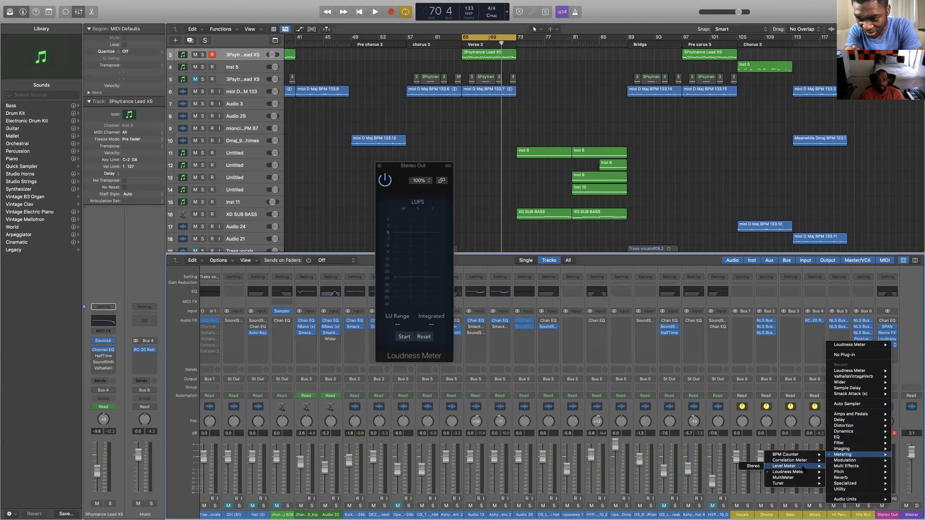
pyautogui.click(801, 468)
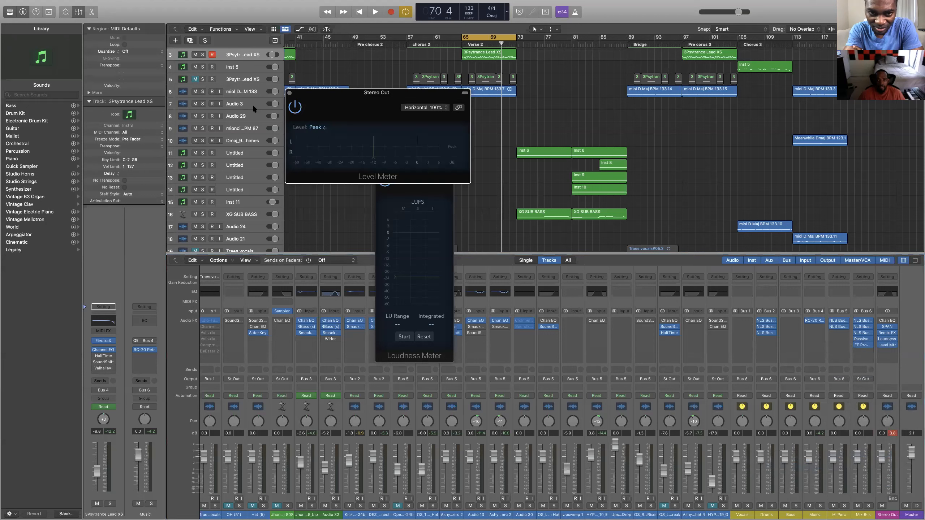
pyautogui.moveTo(365, 134); pyautogui.dragTo(548, 280)
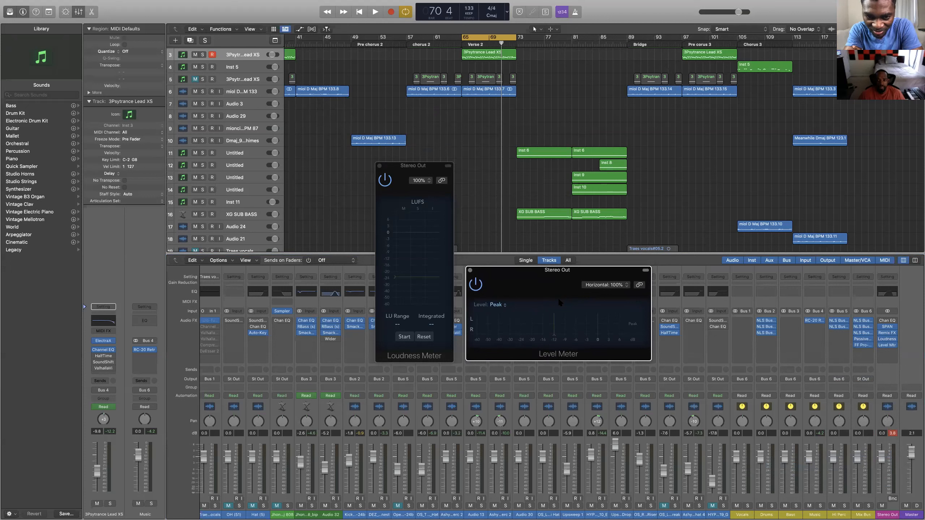
# Step: Play back the Verse 2 cycle section several times to compare the LUFS readings with the peak levels on Stereo Out
pyautogui.press('space')
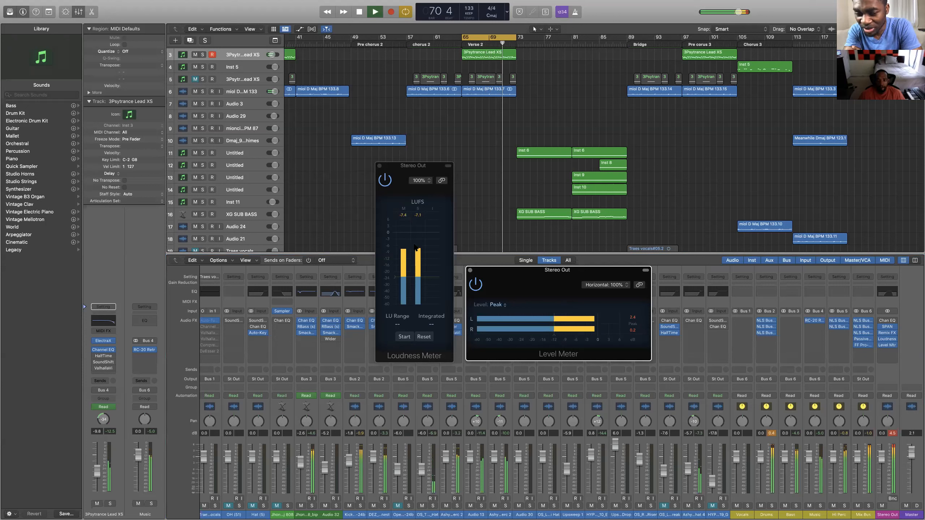
pyautogui.press('space')
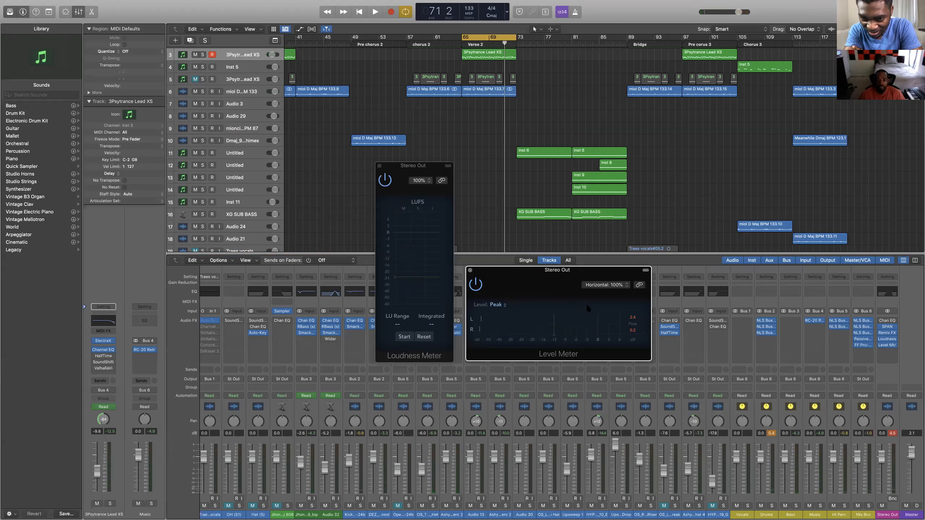
pyautogui.press('space')
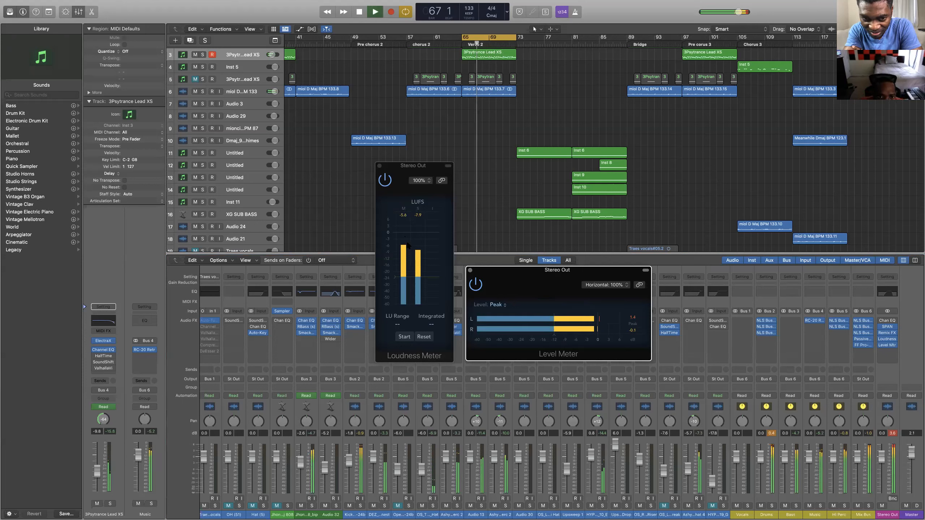
pyautogui.press('space')
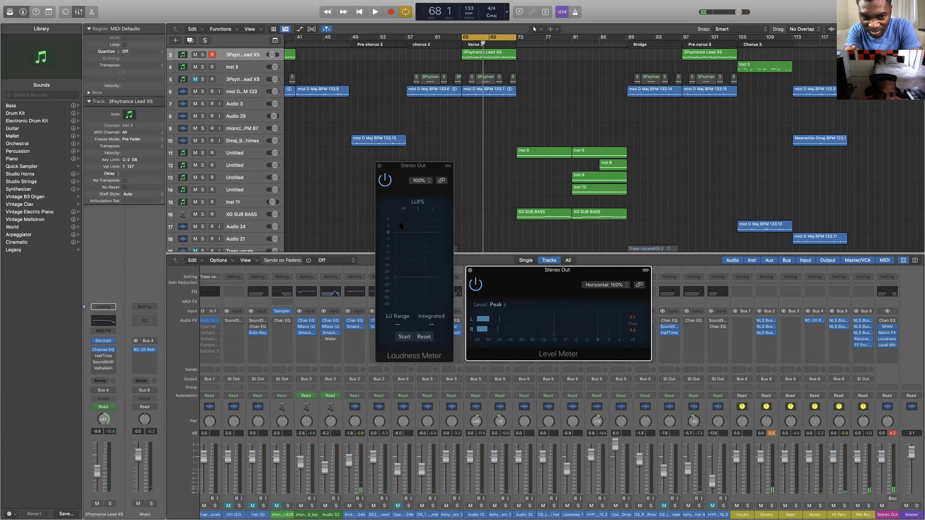
pyautogui.press('space')
pyautogui.press('space')
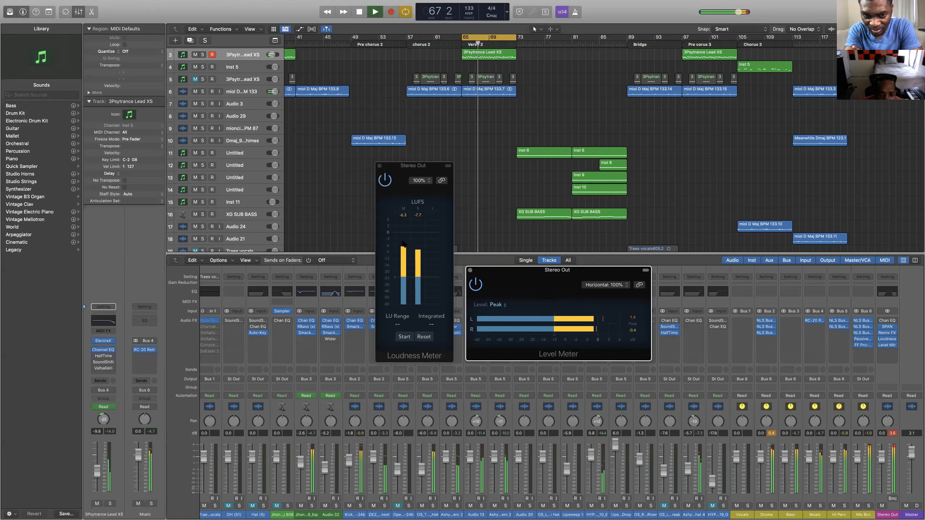
pyautogui.press('space')
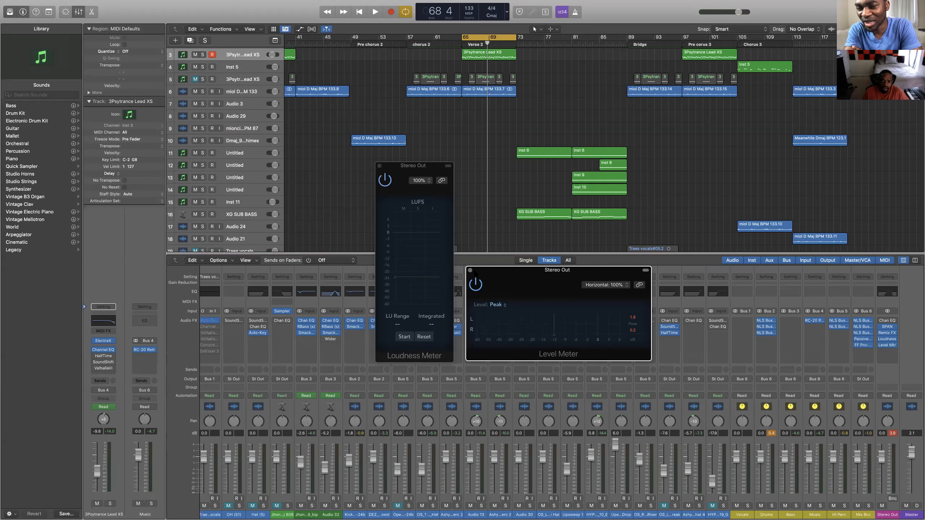
# Step: Open the FF Pro-L 2 limiter on the Mix Bus channel and set its gain to 0.00 dB
pyautogui.press('super+w')
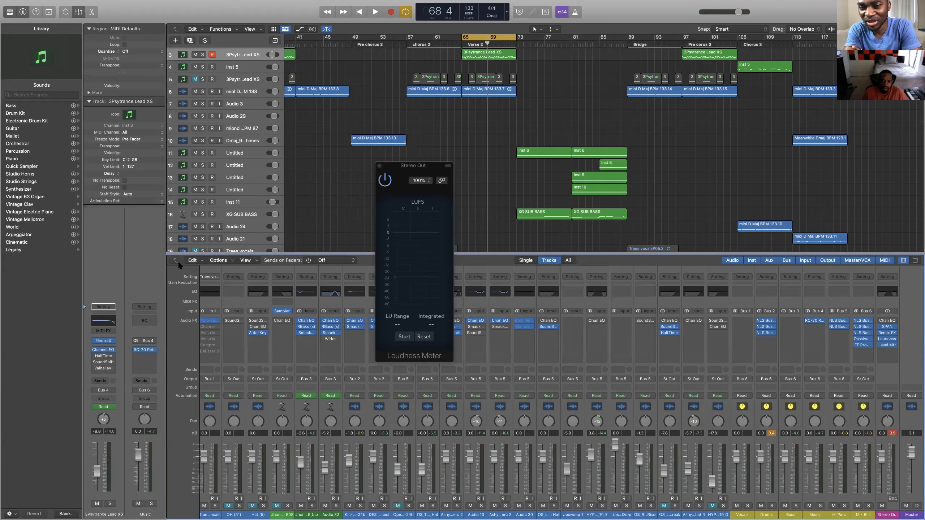
pyautogui.click(887, 345)
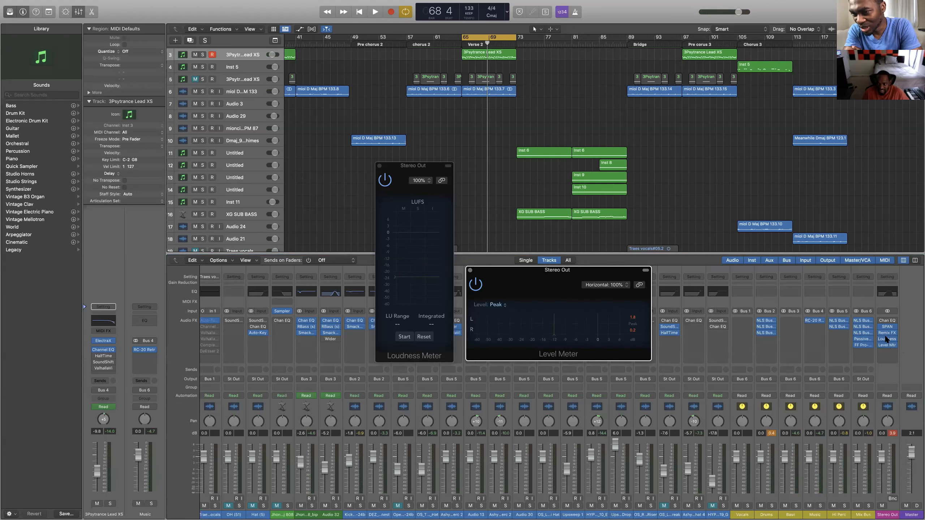
pyautogui.click(862, 345)
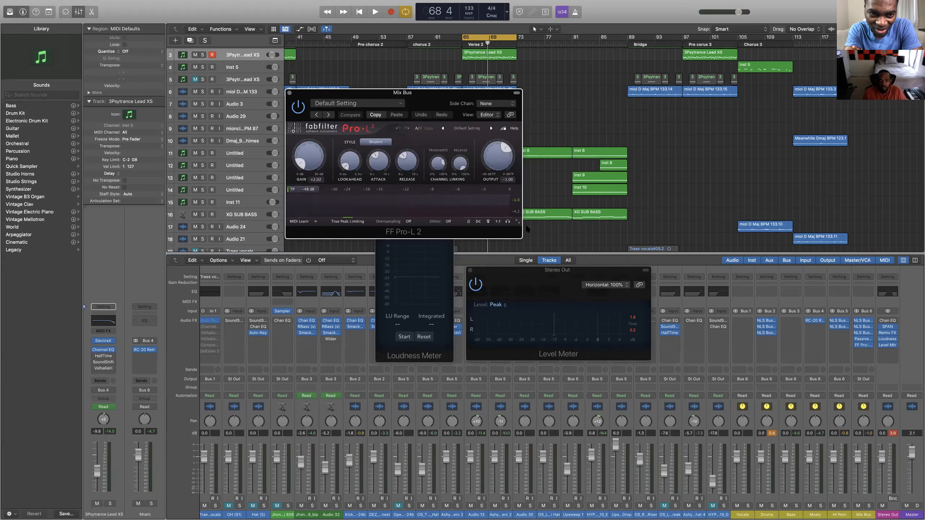
pyautogui.hscroll(-1, 526, 228)
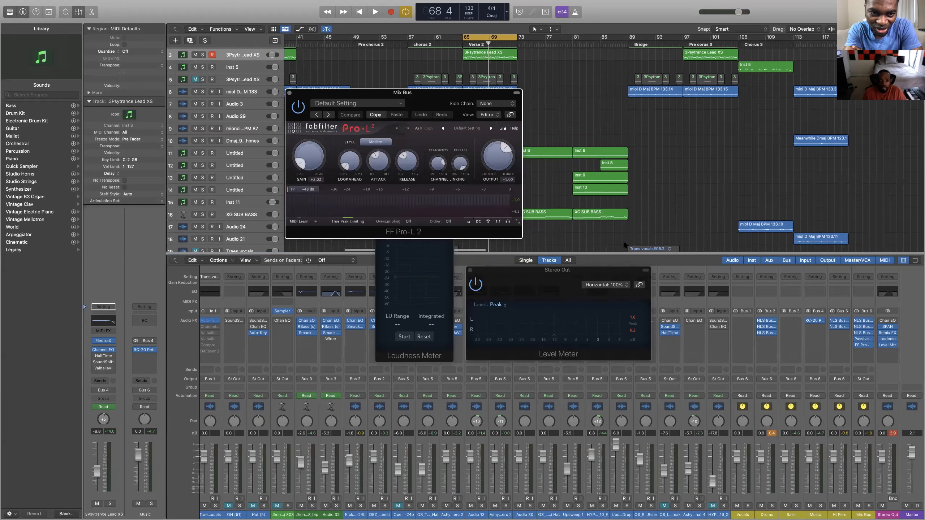
pyautogui.hscroll(-3, 623, 241)
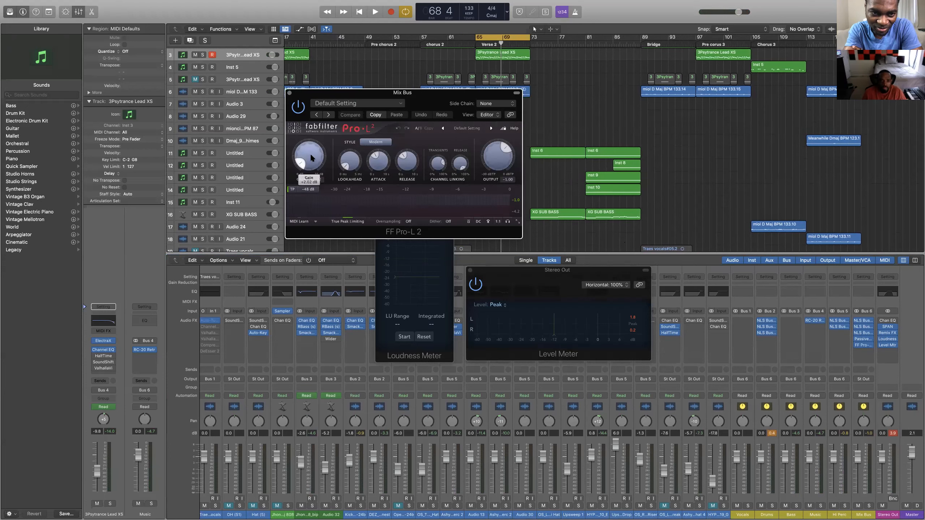
pyautogui.moveTo(311, 158); pyautogui.dragTo(329, 189)
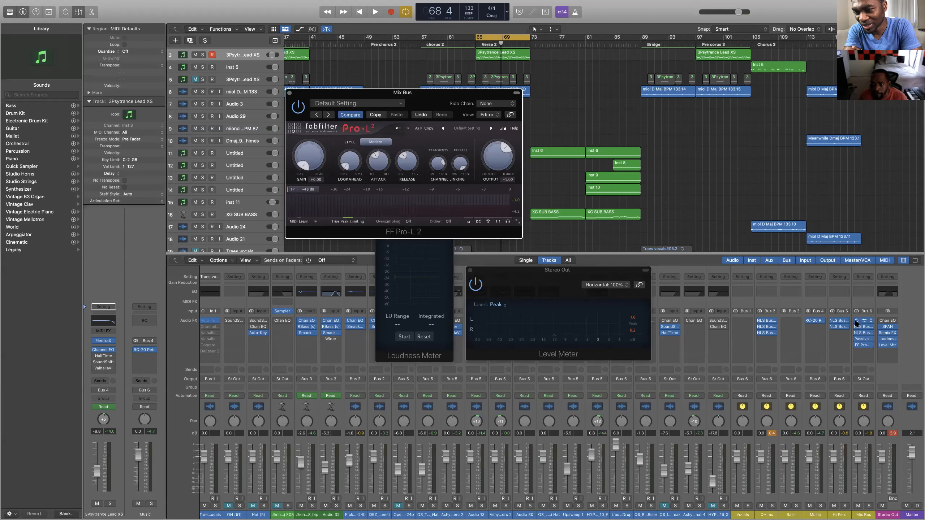
# Step: Toggle bypass across the Mix Bus insert effects, and move the FF Pro-L 2 window off the meters and close it
pyautogui.moveTo(856, 321); pyautogui.dragTo(855, 346)
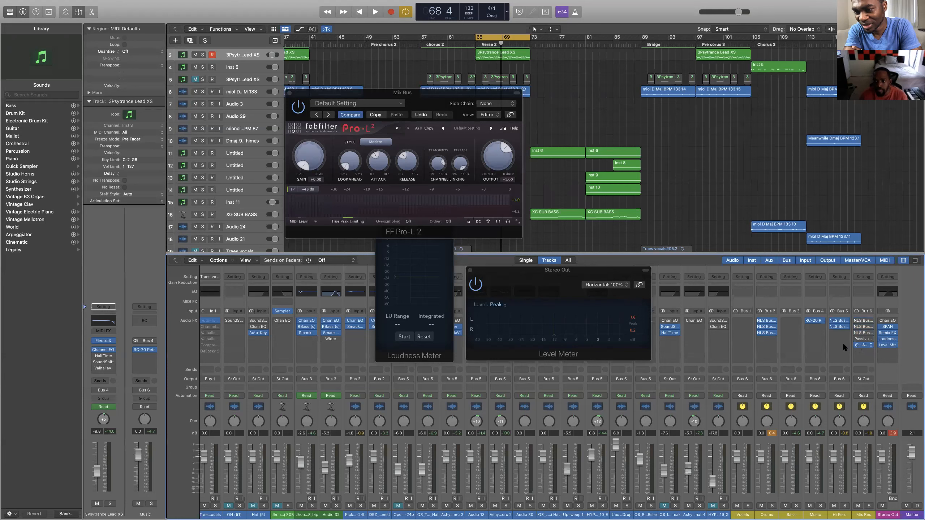
pyautogui.hscroll(-2, 542, 189)
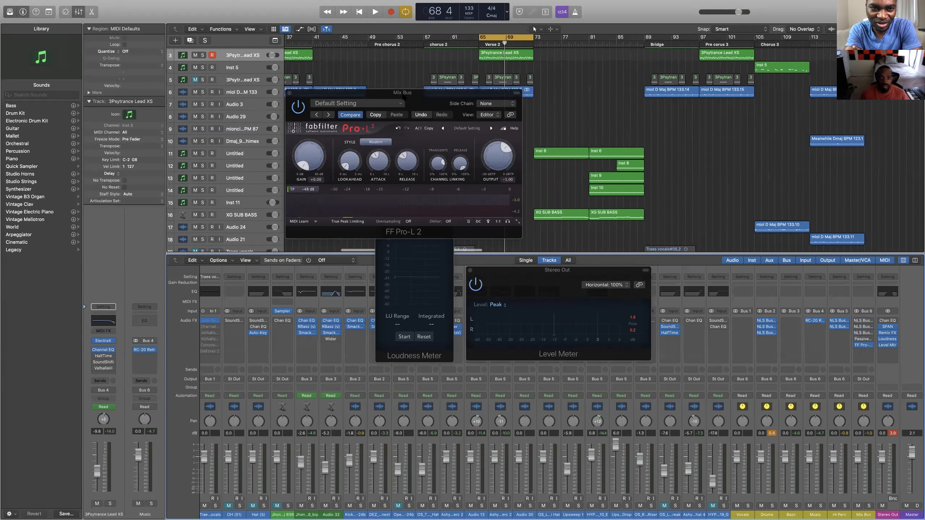
pyautogui.moveTo(291, 93); pyautogui.dragTo(110, 147)
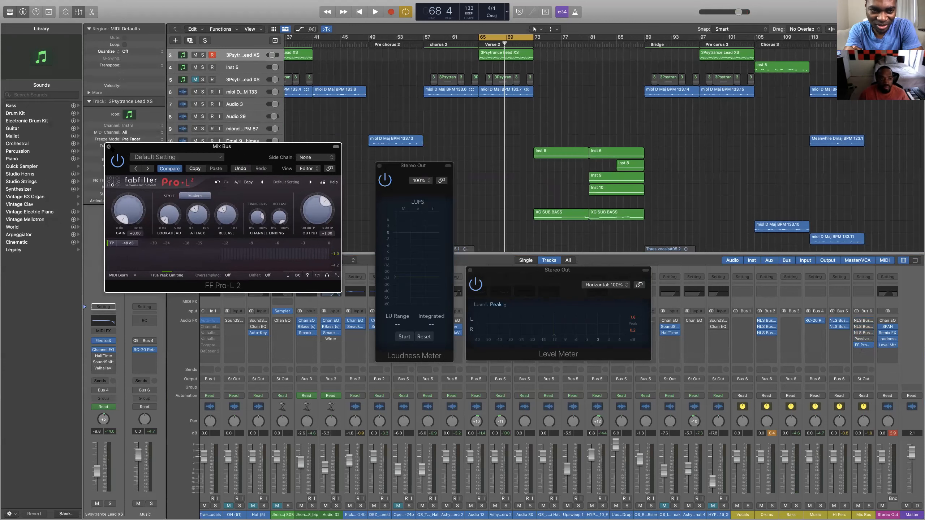
pyautogui.press('super+w')
# Step: Replay the Verse 2 cycle section with the limiter gain lowered and check the Loudness Meter and Level Meter on Stereo Out
pyautogui.press('space')
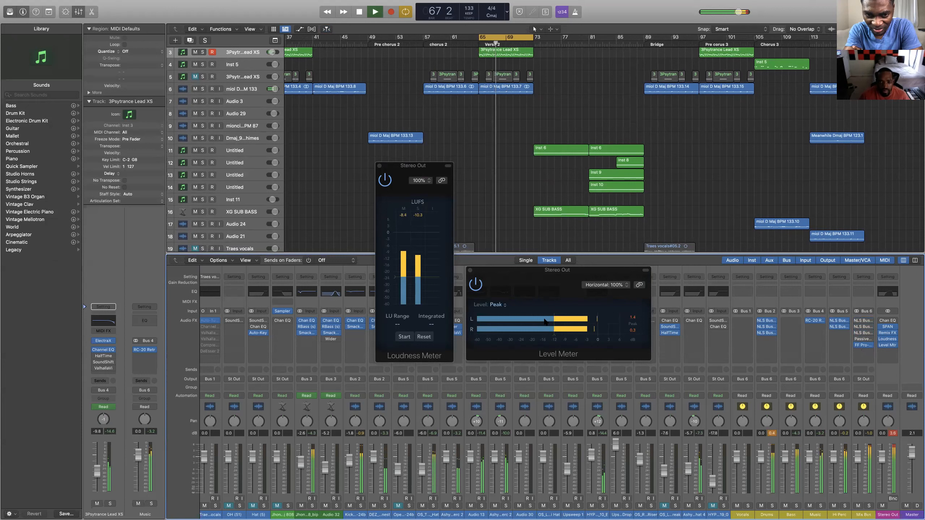
pyautogui.press('space')
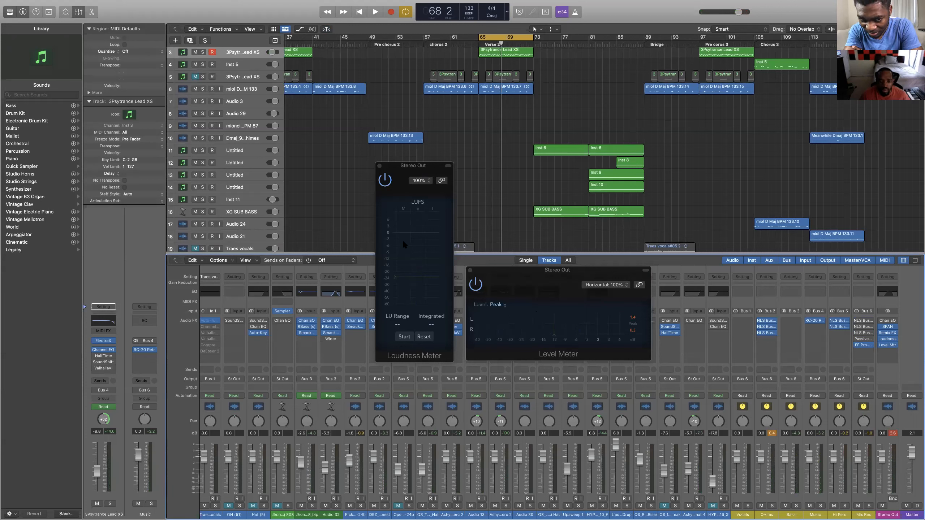
pyautogui.press('space')
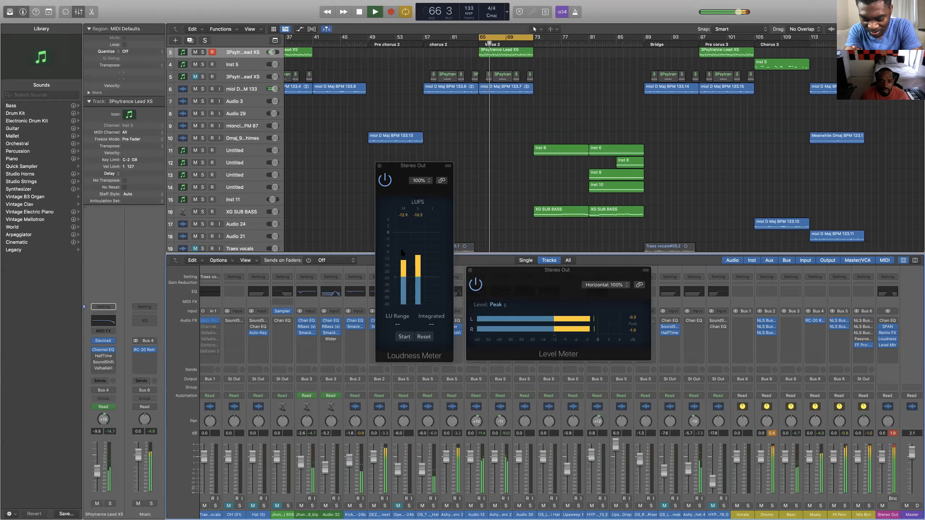
pyautogui.press('space')
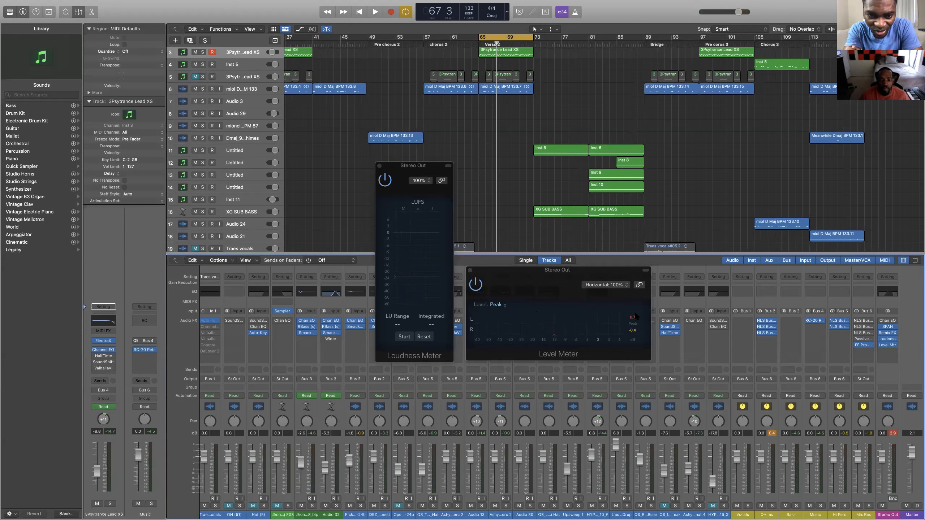
pyautogui.press('space')
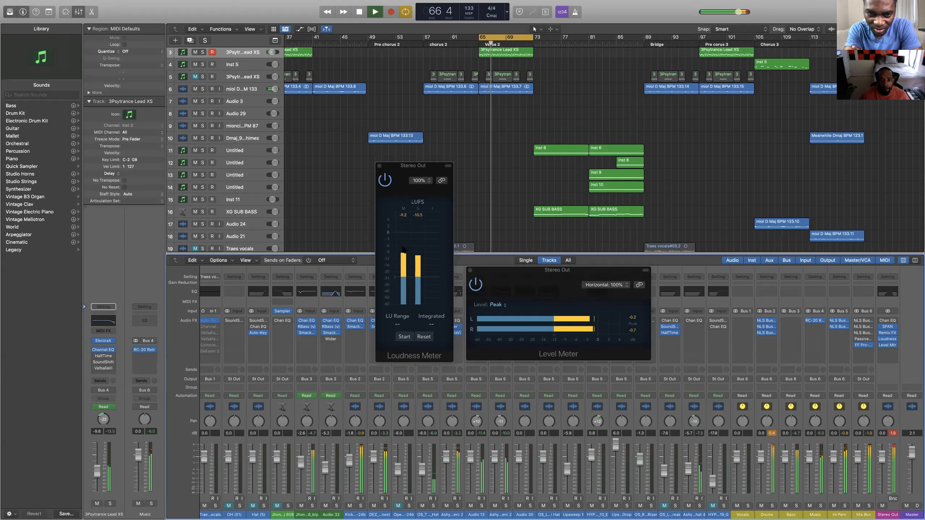
pyautogui.press('space')
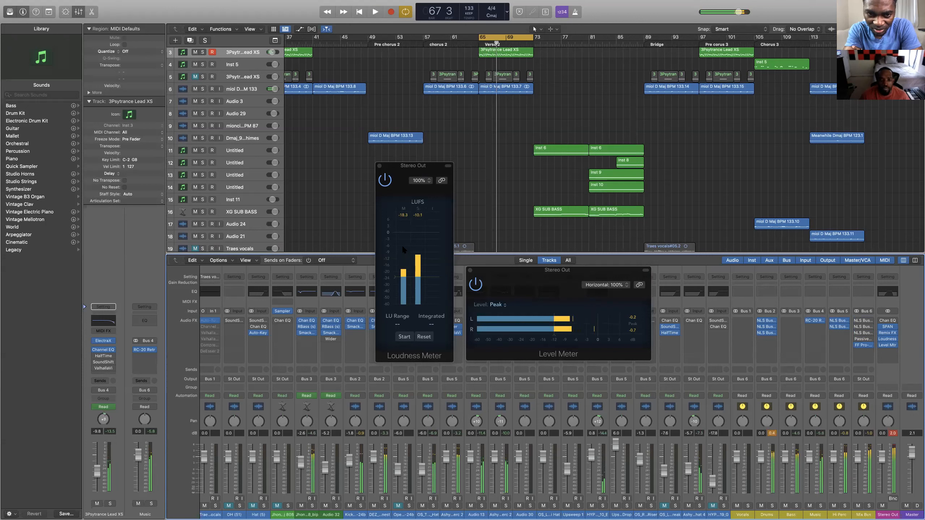